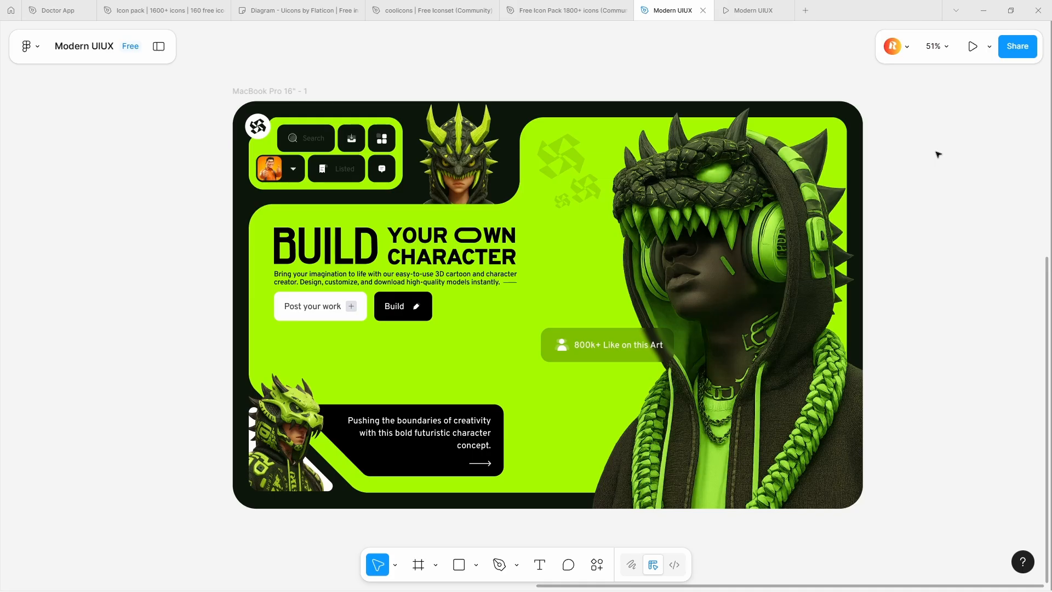
Add a MacBook Pro 16" frame and position it beside the existing design, aligned with its top edge
{"action": "key", "text": "f"}
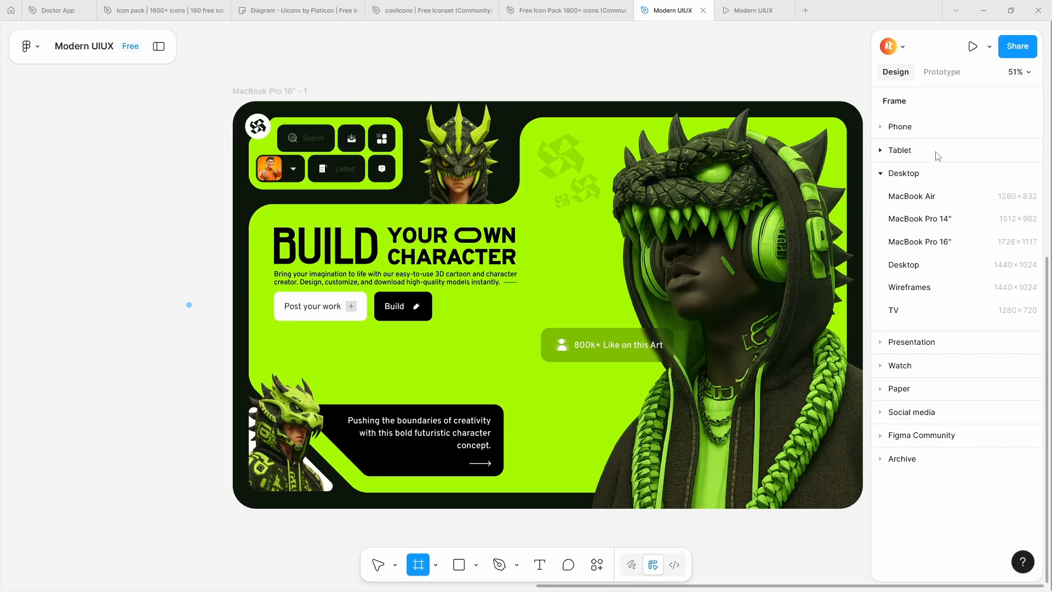
{"action": "left_click", "coordinate": [959, 243]}
{"action": "scroll", "coordinate": [440, 213], "scroll_direction": "down", "scroll_amount": 3}
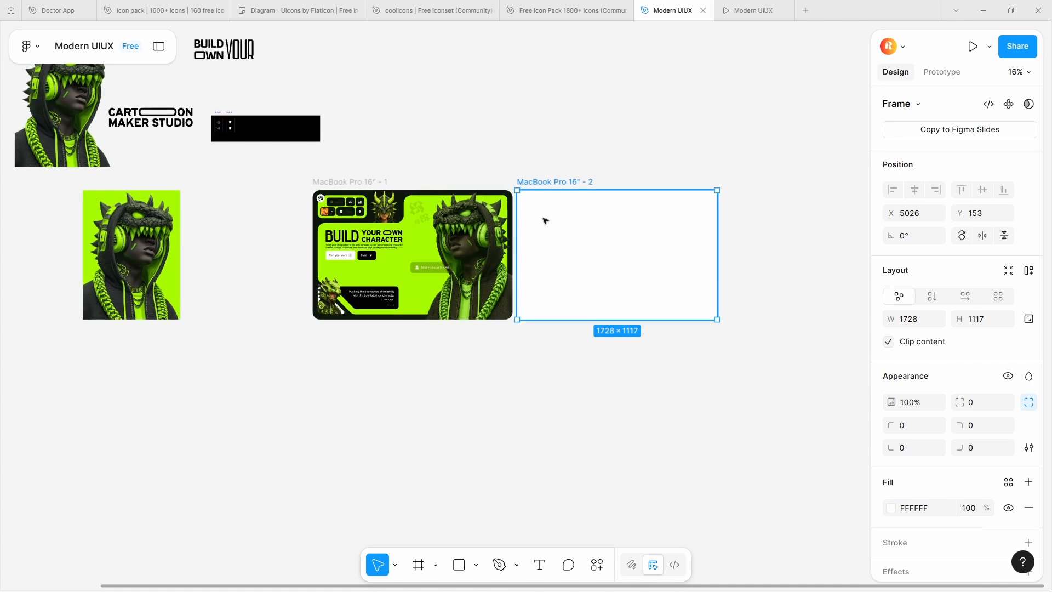
{"action": "scroll", "coordinate": [545, 219], "scroll_direction": "up", "scroll_amount": 3}
{"action": "left_click_drag", "start_coordinate": [545, 219], "coordinate": [559, 227]}
Fill the new frame with the dark background colour #0D170C sampled from the first design
{"action": "left_click", "coordinate": [890, 507]}
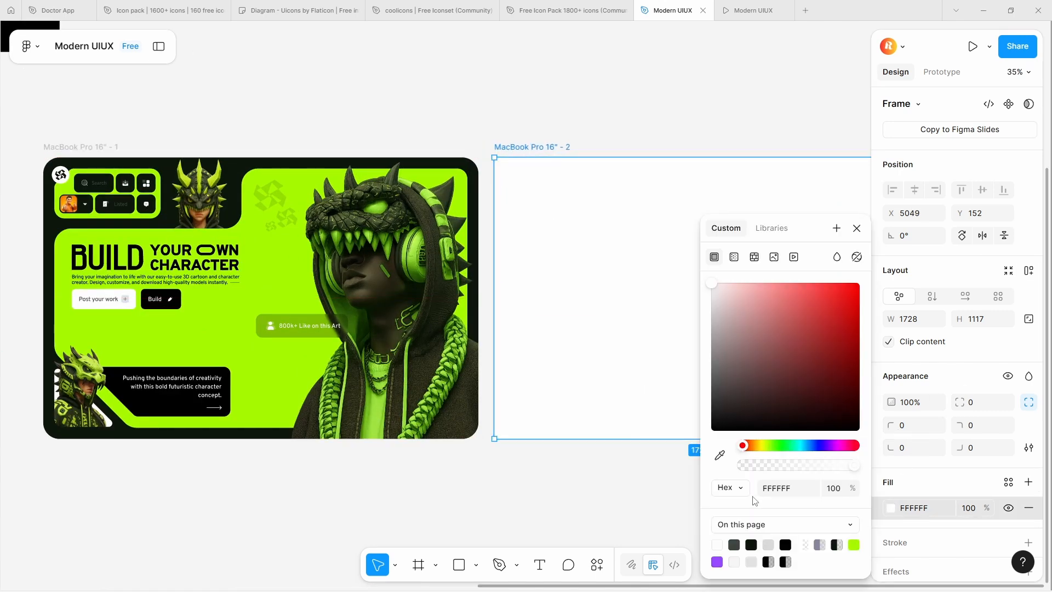
{"action": "left_click", "coordinate": [721, 455]}
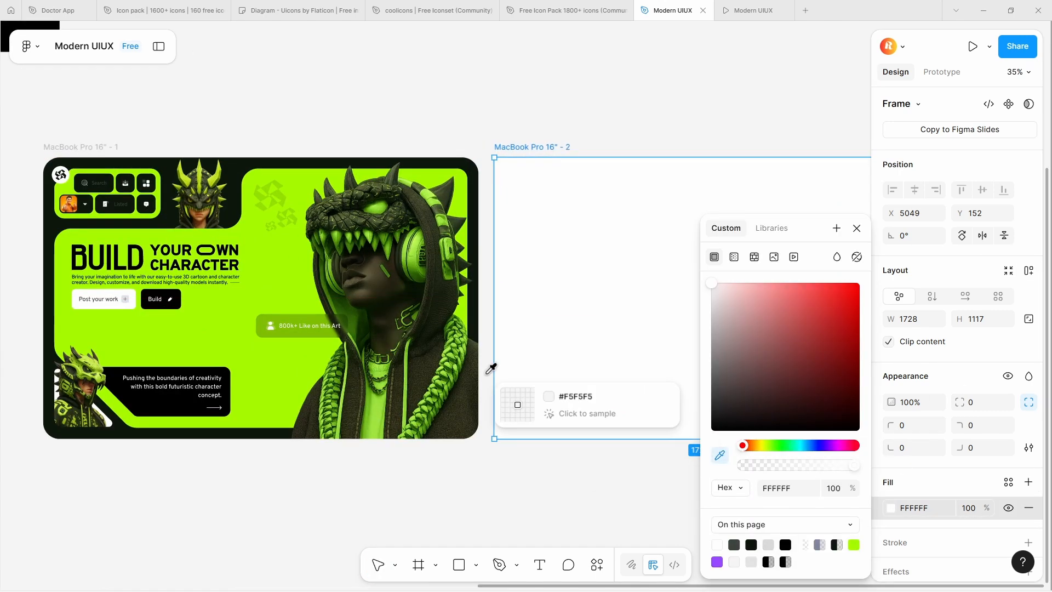
{"action": "left_click", "coordinate": [476, 307]}
Check the first frame's corner radius and set the new frame's corner radius to 64
{"action": "left_click", "coordinate": [455, 181]}
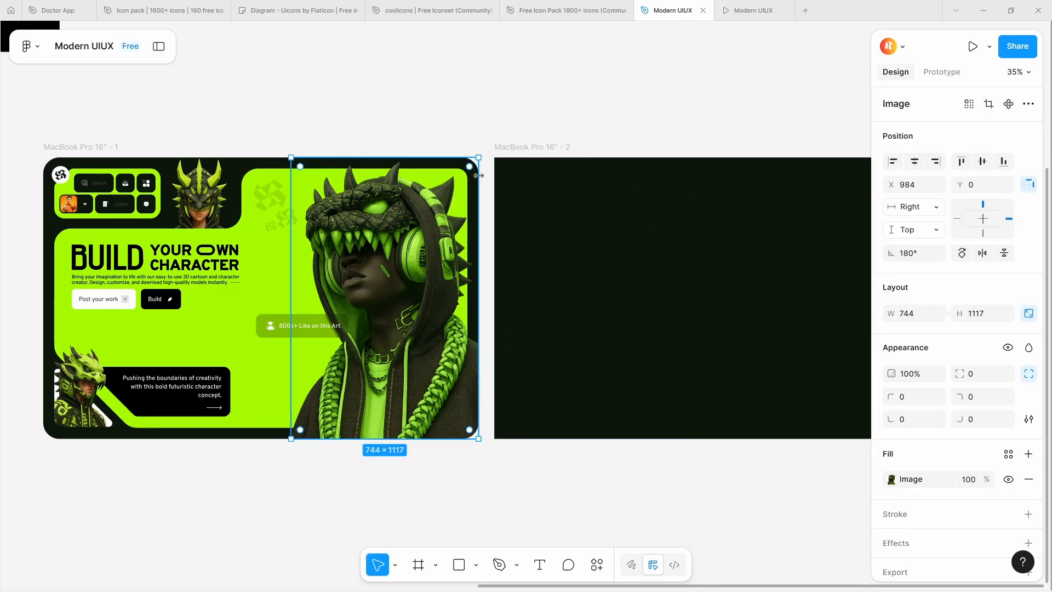
{"action": "key", "text": "Escape"}
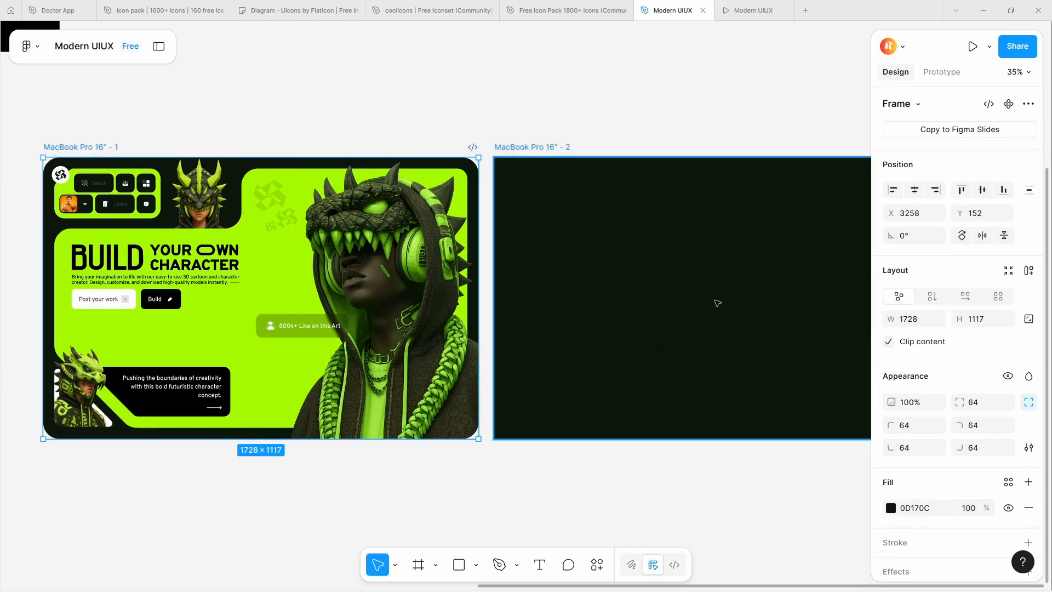
{"action": "left_click", "coordinate": [716, 301]}
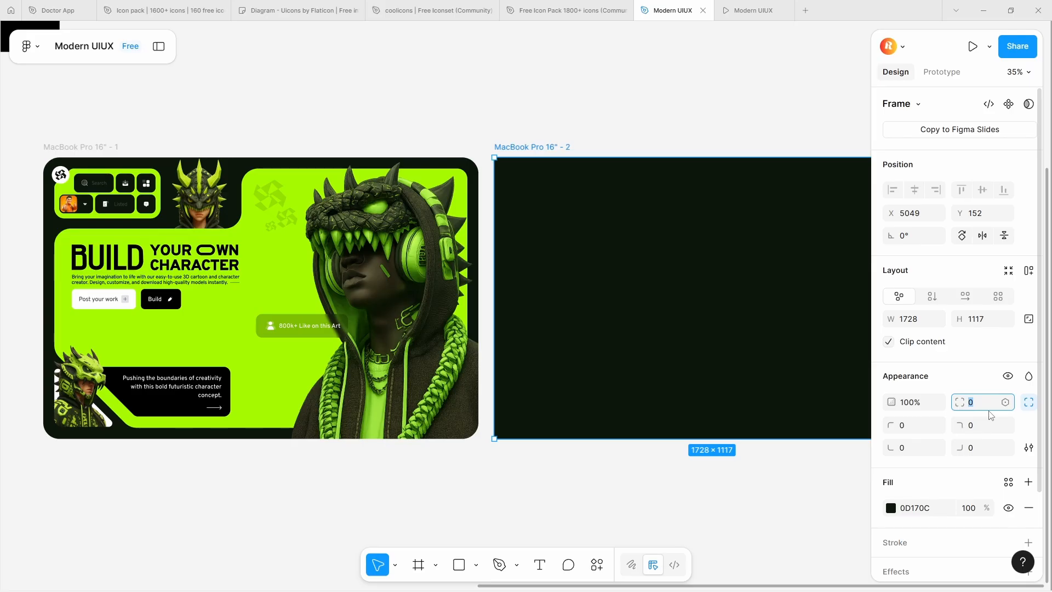
{"action": "type", "text": "64"}
{"action": "key", "text": "Return"}
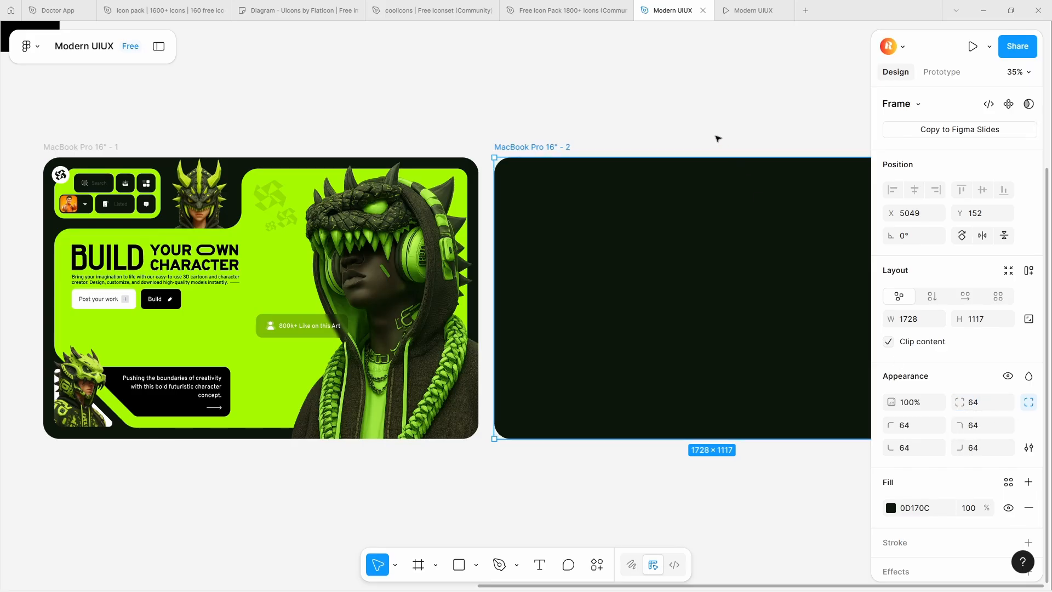
{"action": "left_click", "coordinate": [701, 125]}
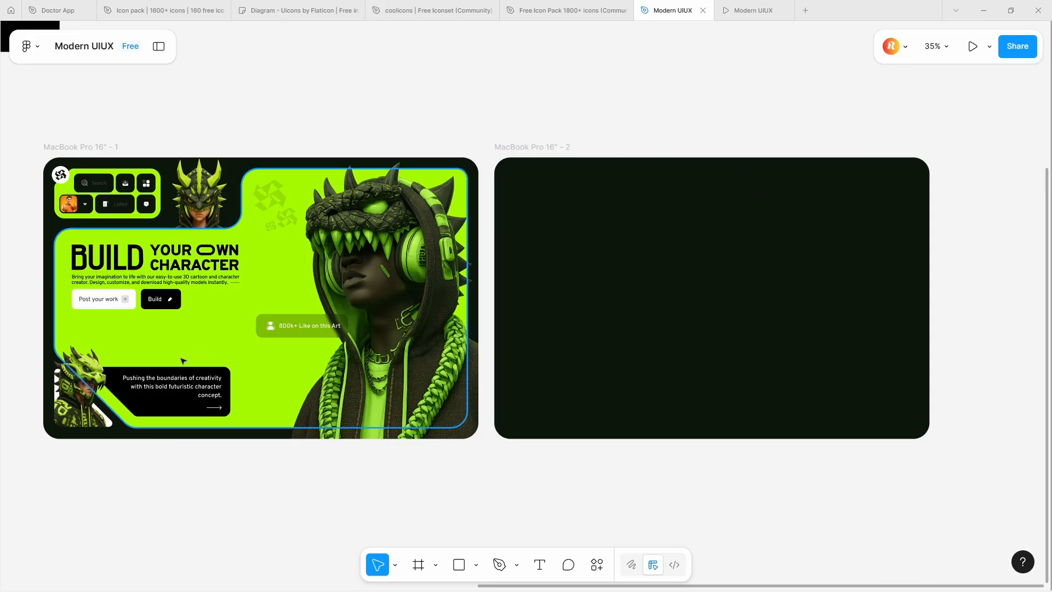
Draw a rectangle about 1695 × 1087 inside the second frame and centre it within the frame
{"action": "left_click", "coordinate": [261, 429]}
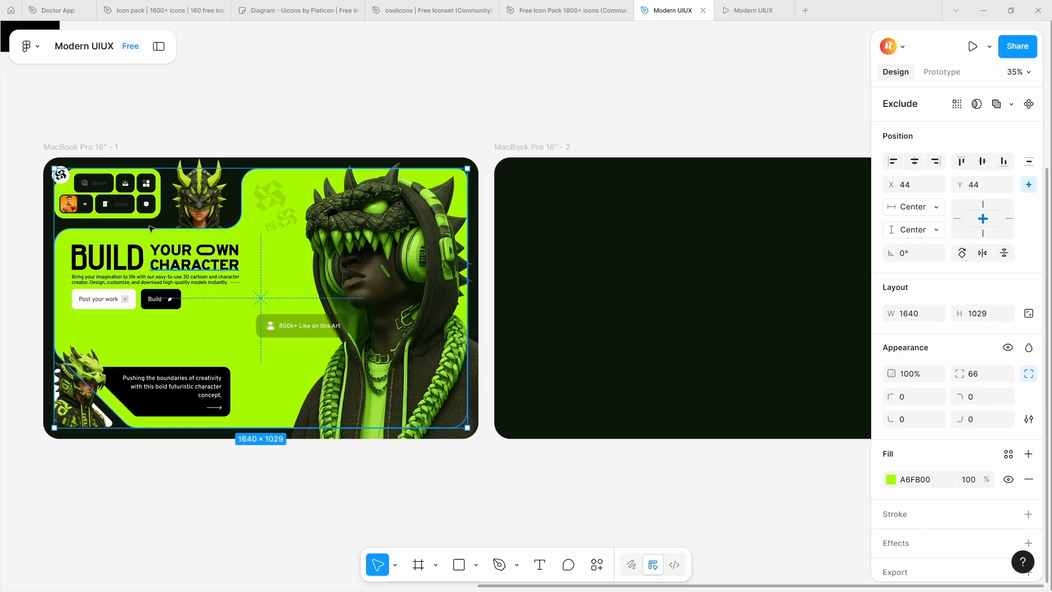
{"action": "left_click", "coordinate": [104, 149]}
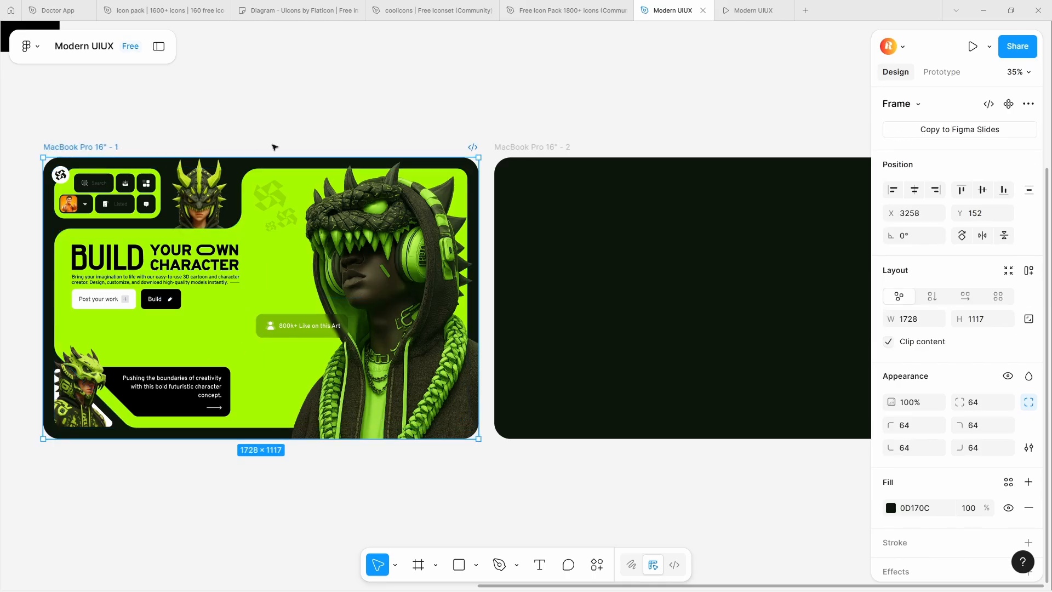
{"action": "key", "text": "r"}
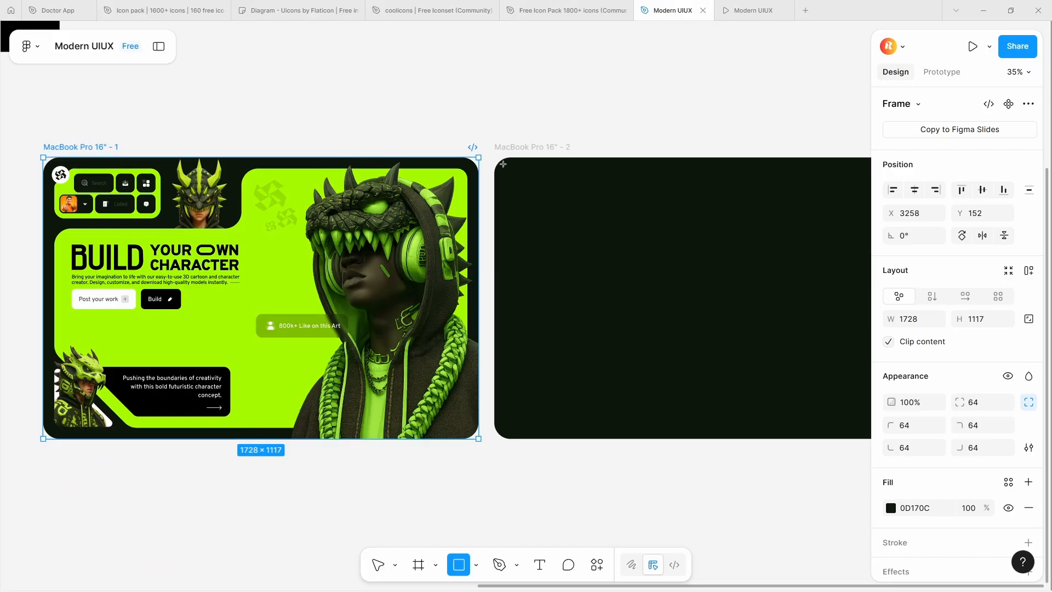
{"action": "left_click_drag", "start_coordinate": [502, 164], "coordinate": [790, 438]}
{"action": "left_click_drag", "start_coordinate": [741, 382], "coordinate": [736, 378]}
{"action": "left_click", "coordinate": [951, 82]}
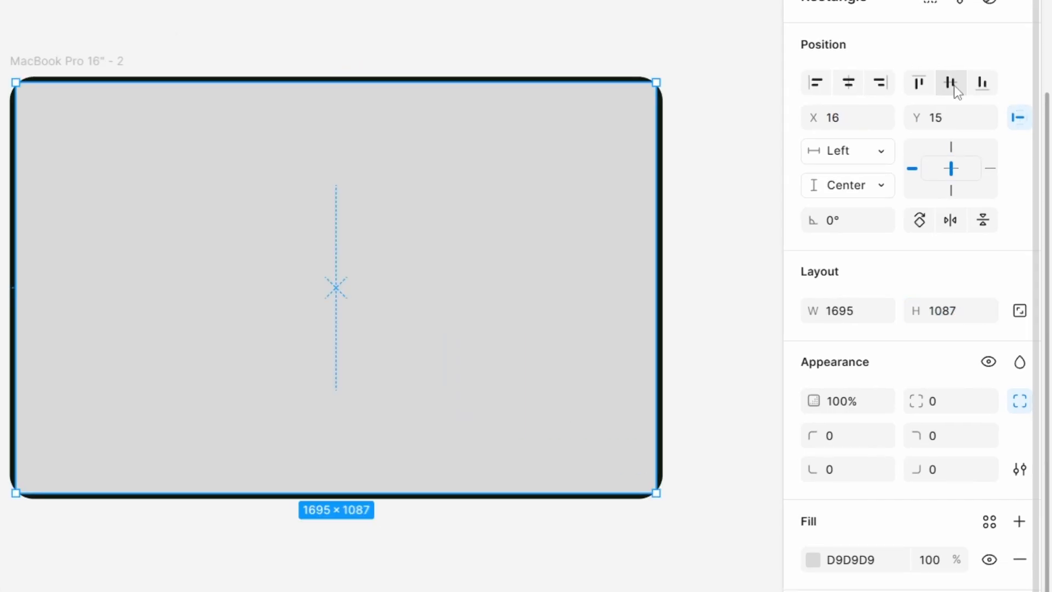
{"action": "key", "text": "alt+h"}
Try to even out the side margins by nudging the rectangle's width one pixel at a time and recentring it horizontally
{"action": "left_click", "coordinate": [858, 317]}
{"action": "key", "text": "Down"}
{"action": "left_click", "coordinate": [849, 83]}
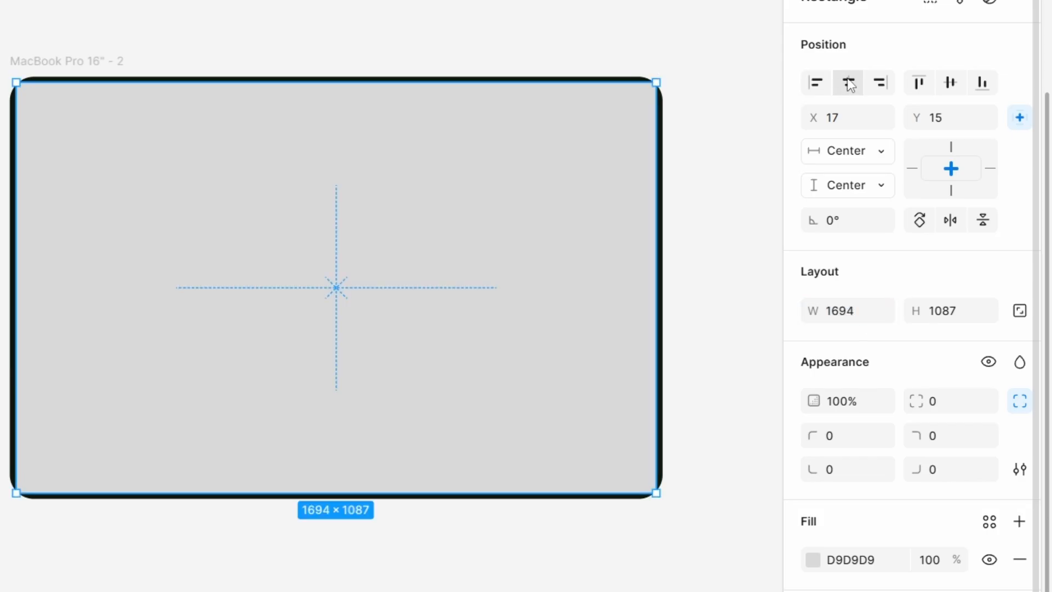
{"action": "left_click", "coordinate": [857, 313]}
{"action": "key", "text": "Down"}
{"action": "left_click", "coordinate": [849, 83]}
{"action": "left_click", "coordinate": [866, 312]}
{"action": "key", "text": "Up"}
{"action": "key", "text": "Up"}
{"action": "left_click", "coordinate": [849, 83]}
{"action": "key", "text": "alt"}
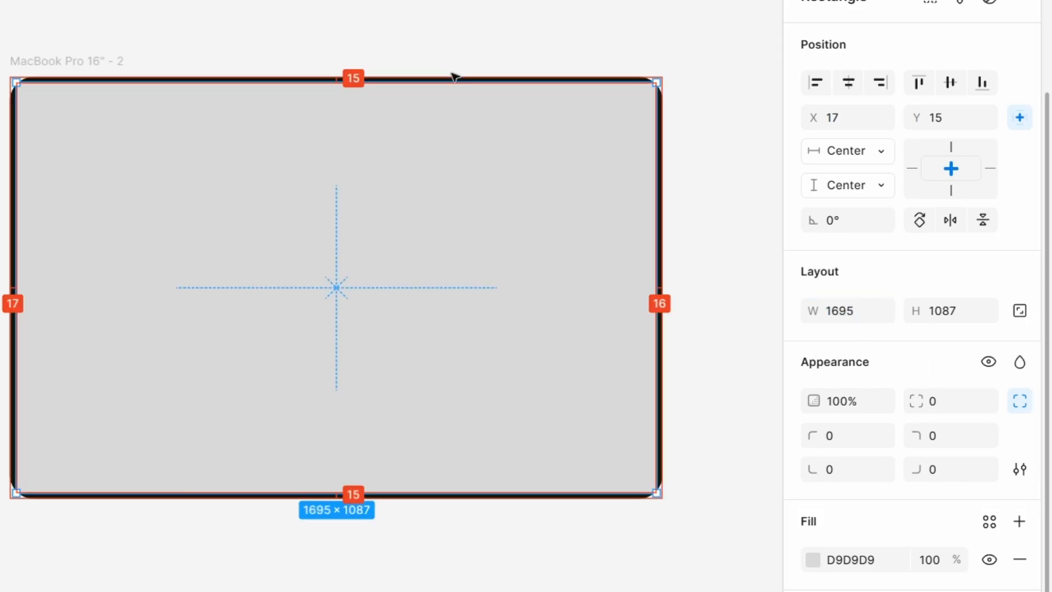
{"action": "left_click", "coordinate": [850, 312]}
{"action": "key", "text": "Up"}
{"action": "key", "text": "Up"}
{"action": "key", "text": "Up"}
{"action": "left_click", "coordinate": [848, 83]}
Resize the rectangle to 1694 × 1083, centre it in the frame, and give it a corner radius of 52
{"action": "left_click", "coordinate": [851, 314]}
{"action": "type", "text": "1694"}
{"action": "left_click", "coordinate": [996, 316]}
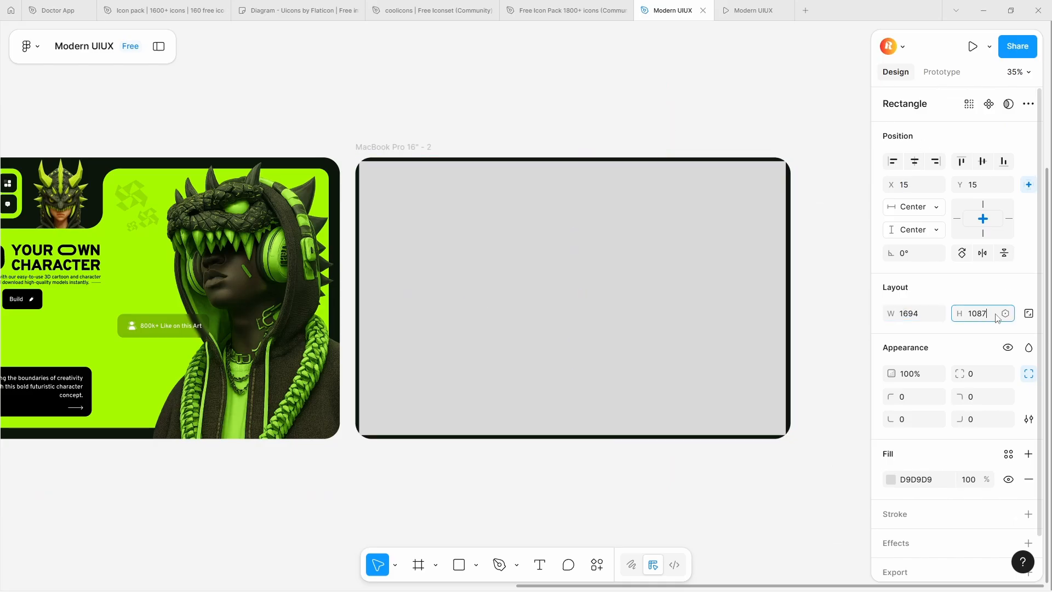
{"action": "type", "text": "1083"}
{"action": "left_click", "coordinate": [914, 161]}
{"action": "left_click", "coordinate": [983, 161]}
{"action": "left_click", "coordinate": [710, 163]}
{"action": "left_click_drag", "start_coordinate": [960, 373], "coordinate": [642, 374]}
Reduce the grey rectangle to 1684 × 1073 and centre it in the frame both horizontally and vertically
{"action": "left_click", "coordinate": [922, 314]}
{"action": "type", "text": "1690"}
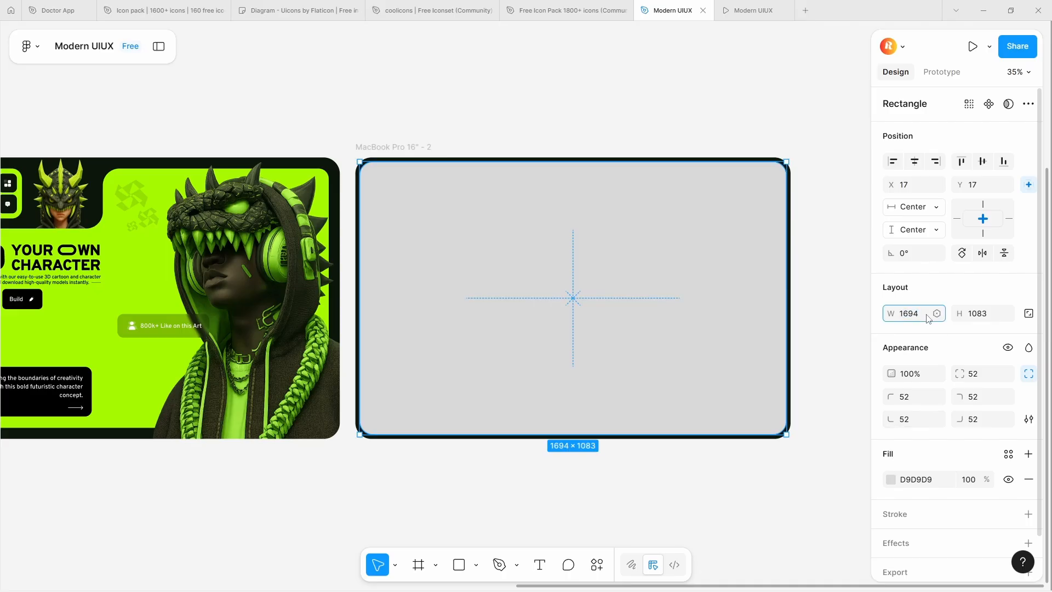
{"action": "left_click", "coordinate": [998, 315]}
{"action": "left_click", "coordinate": [992, 315]}
{"action": "type", "text": "1079"}
{"action": "left_click", "coordinate": [917, 168]}
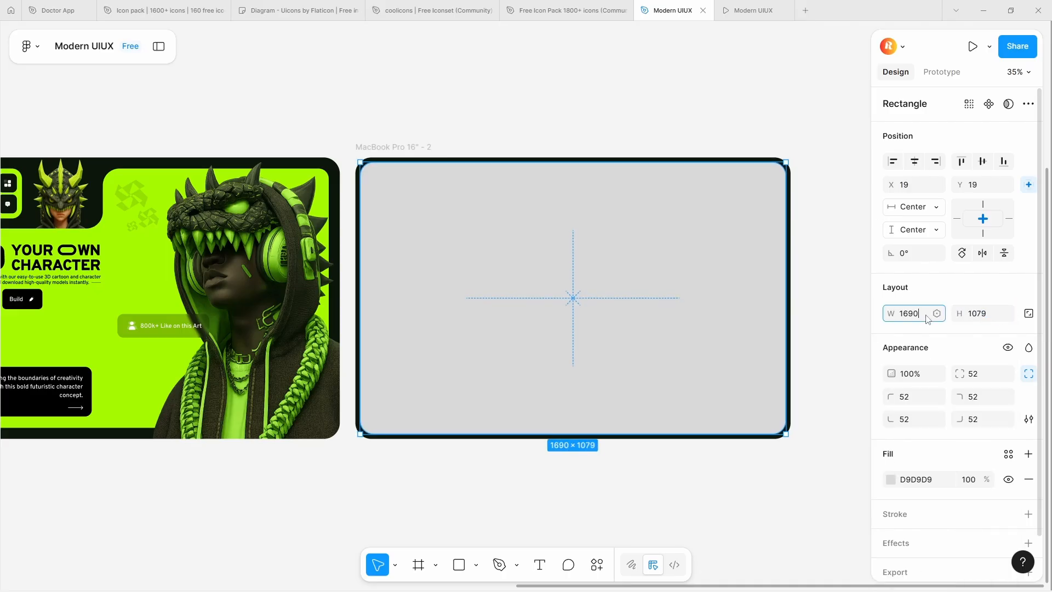
{"action": "left_click", "coordinate": [822, 162]}
{"action": "scroll", "coordinate": [824, 163], "scroll_direction": "down", "scroll_amount": 2}
{"action": "scroll", "coordinate": [824, 163], "scroll_direction": "up", "scroll_amount": 2}
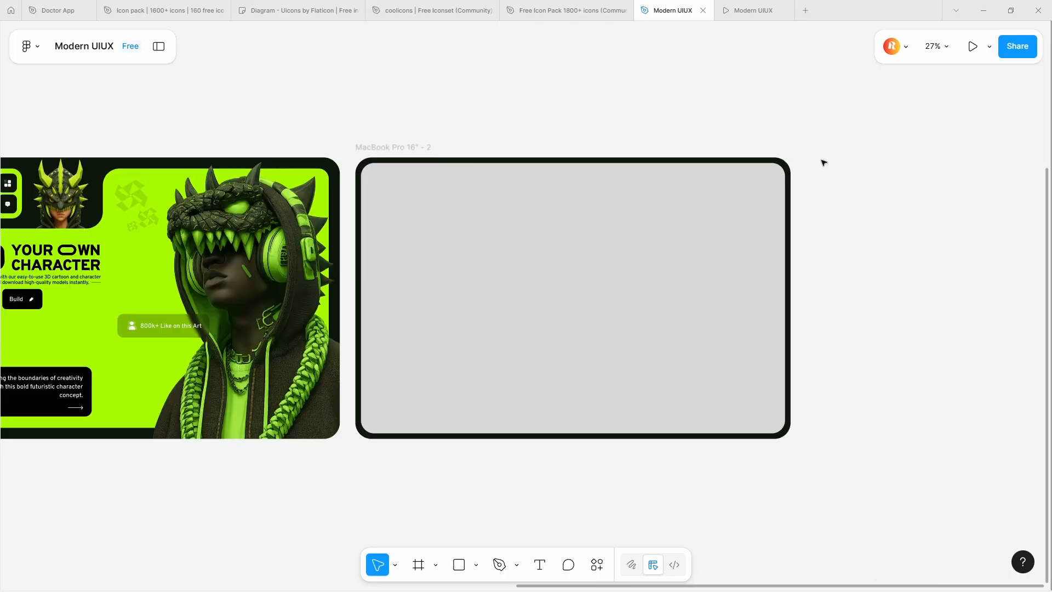
Set the grey rectangle's corner radius to 0
{"action": "left_click", "coordinate": [645, 232]}
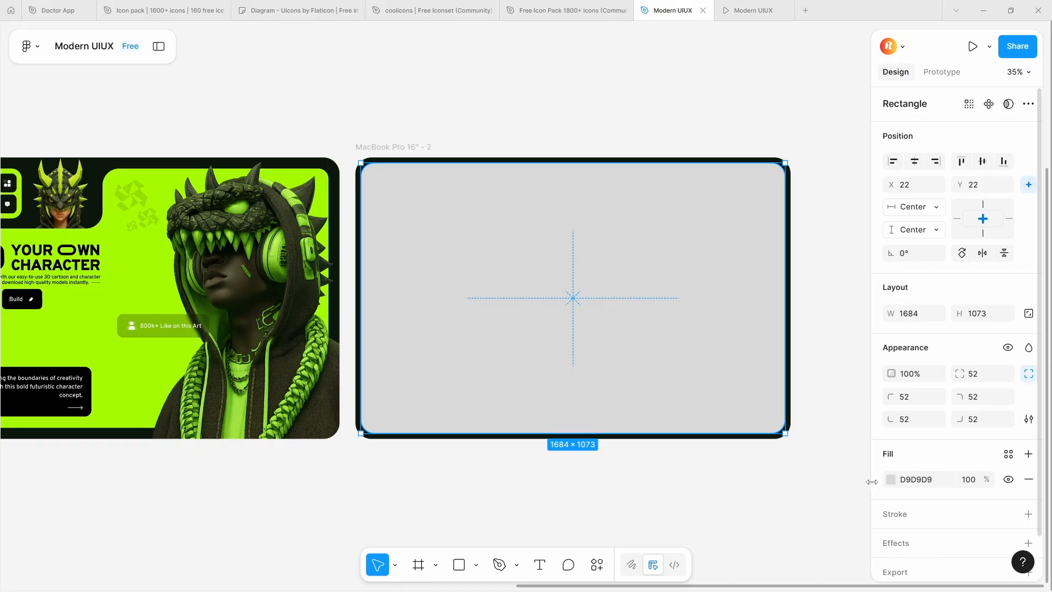
{"action": "left_click", "coordinate": [891, 480]}
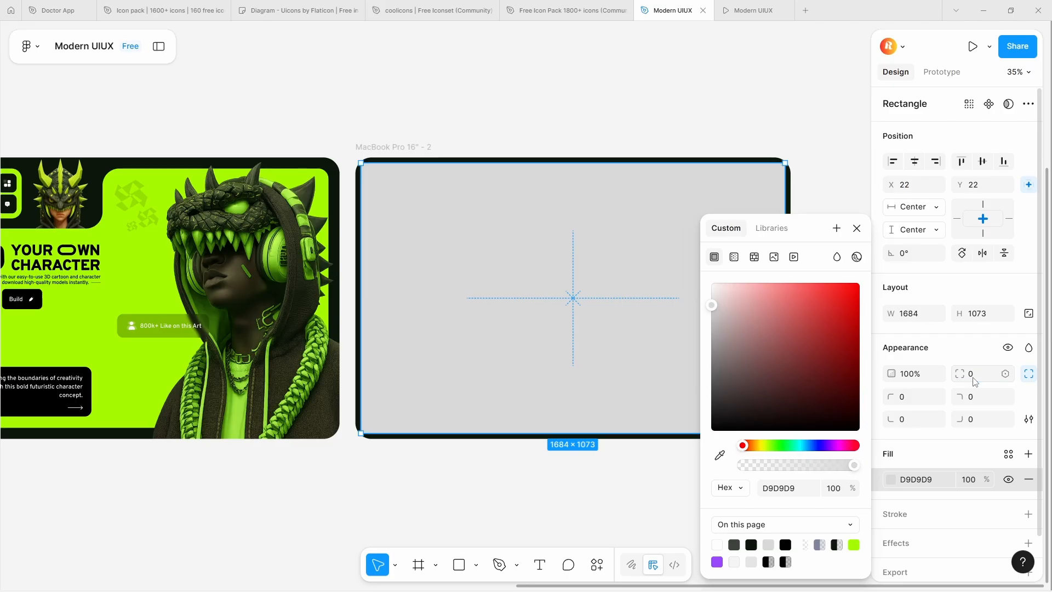
{"action": "left_click", "coordinate": [560, 67]}
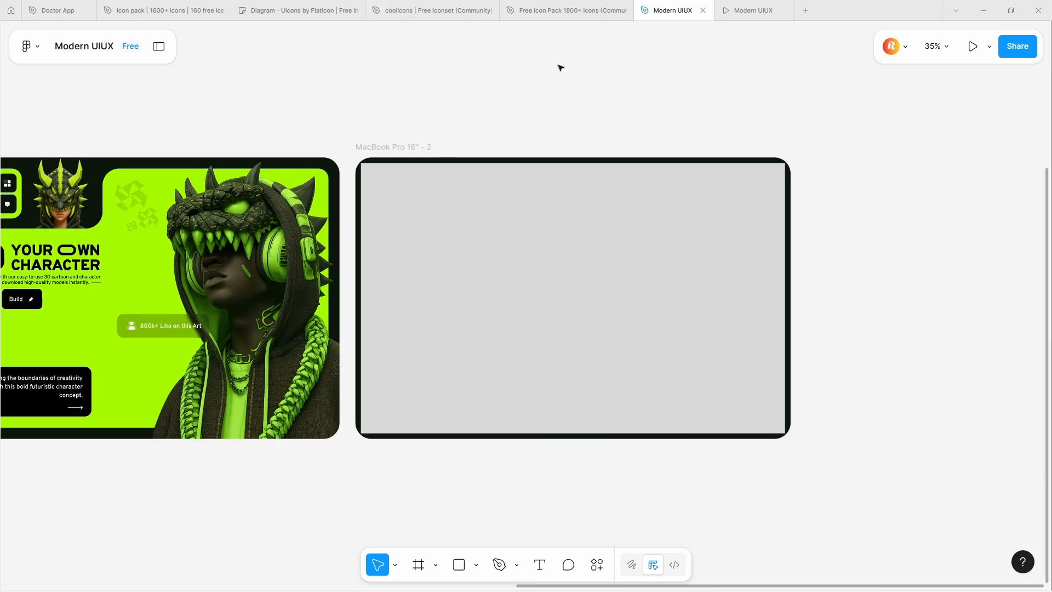
Draw a second rectangle about 438 × 164 in the grey area's upper-left part and fill it with black 000000
{"action": "key", "text": "r"}
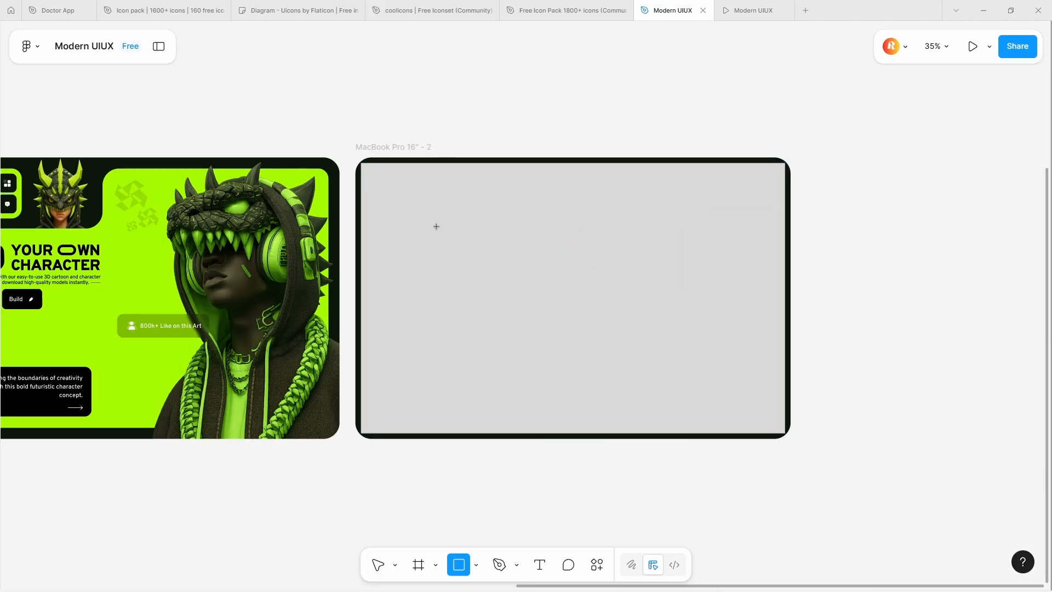
{"action": "left_click_drag", "start_coordinate": [436, 227], "coordinate": [547, 268]}
{"action": "left_click", "coordinate": [888, 476]}
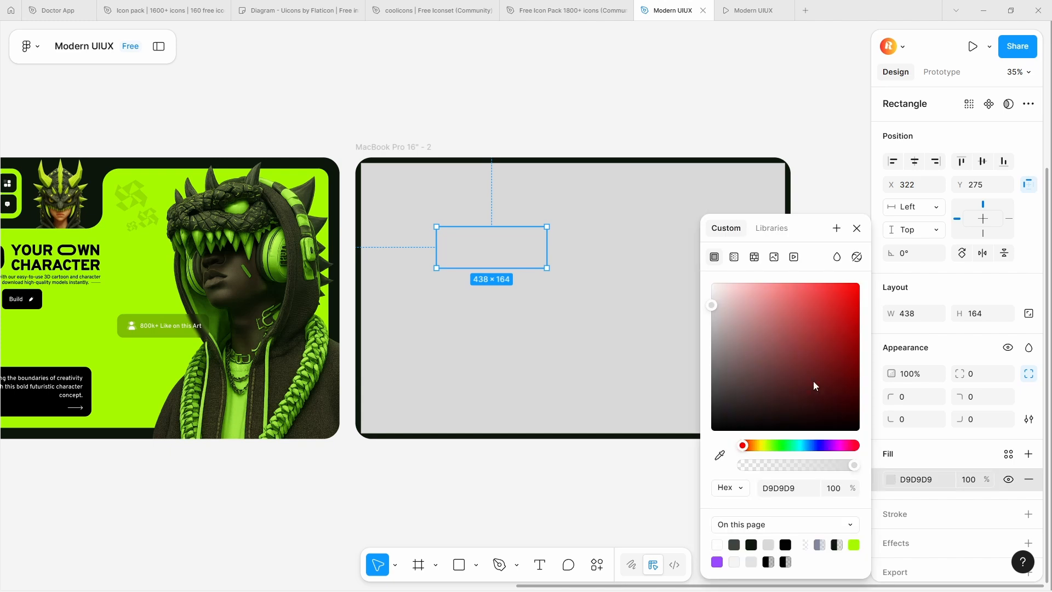
{"action": "left_click_drag", "start_coordinate": [792, 324], "coordinate": [608, 491]}
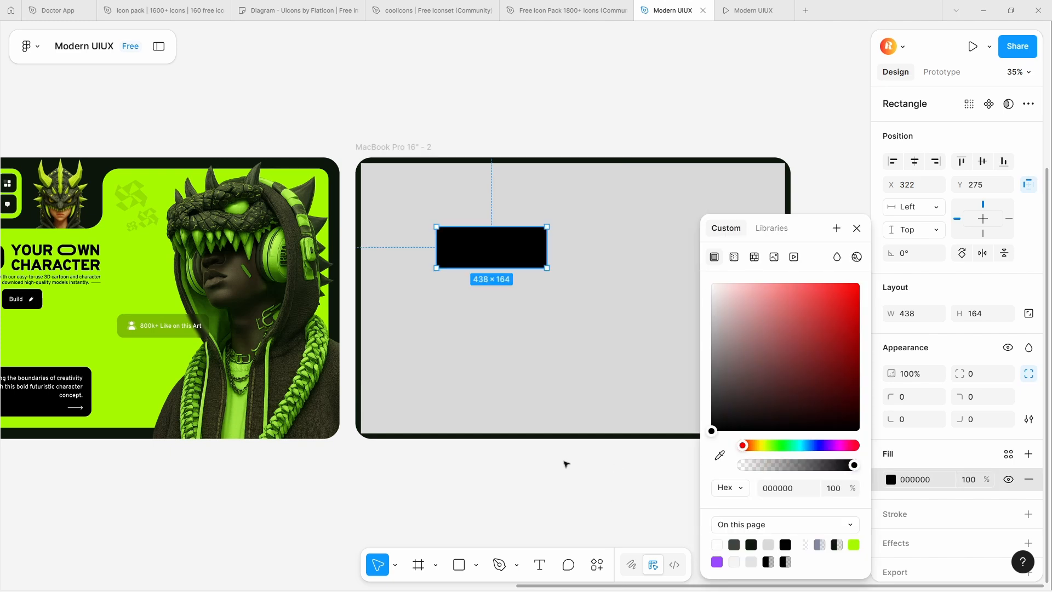
{"action": "left_click", "coordinate": [550, 454]}
Check the rectangle inside the first design's green Exclude shape and resize the black rectangle to 734 × 288
{"action": "left_click_drag", "start_coordinate": [526, 340], "coordinate": [634, 338]}
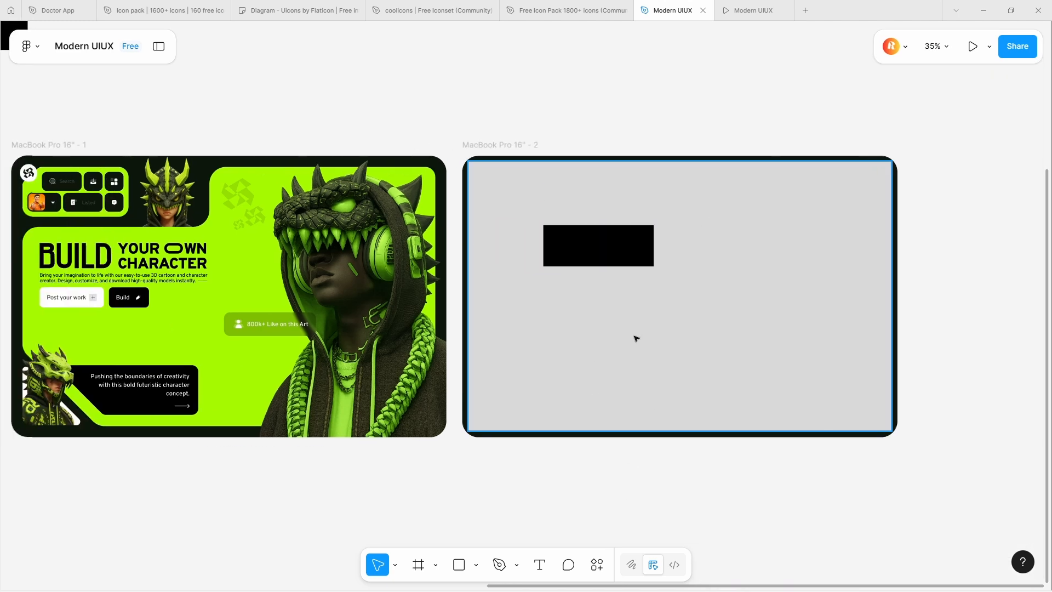
{"action": "left_click", "coordinate": [122, 226]}
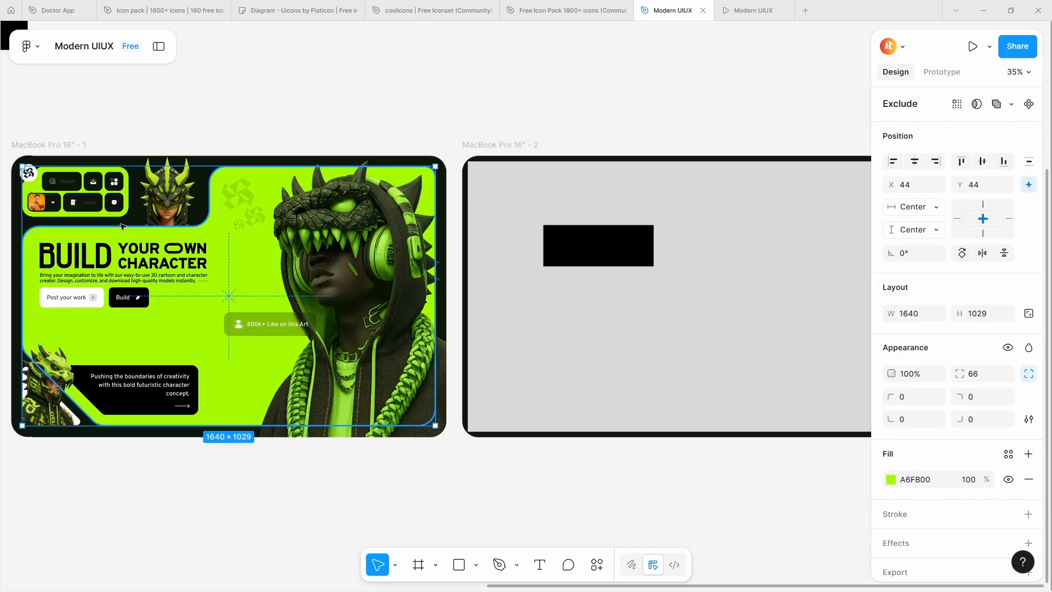
{"action": "double_click", "coordinate": [122, 226]}
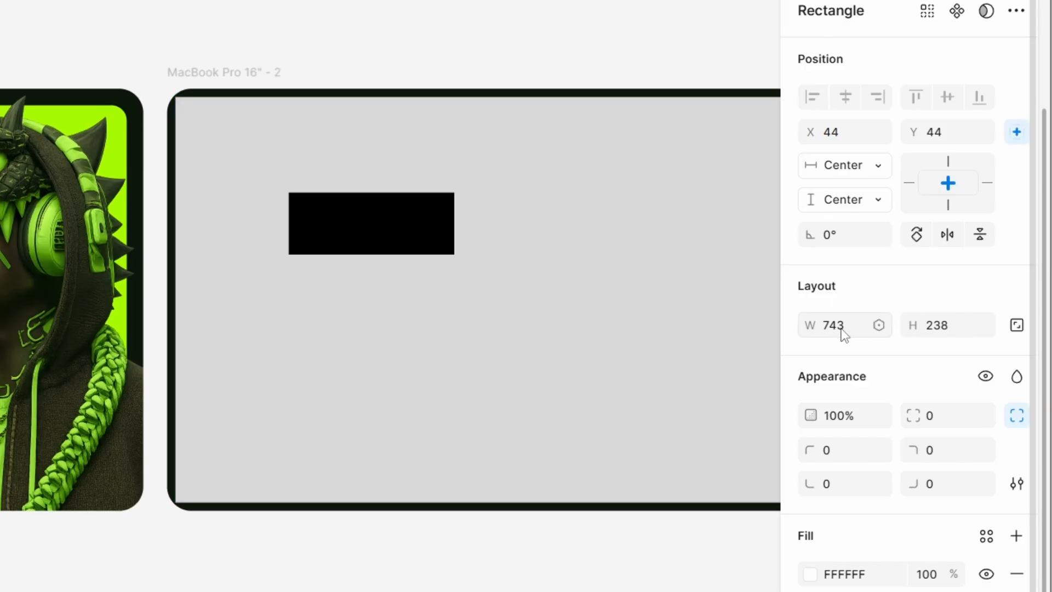
{"action": "left_click", "coordinate": [454, 224]}
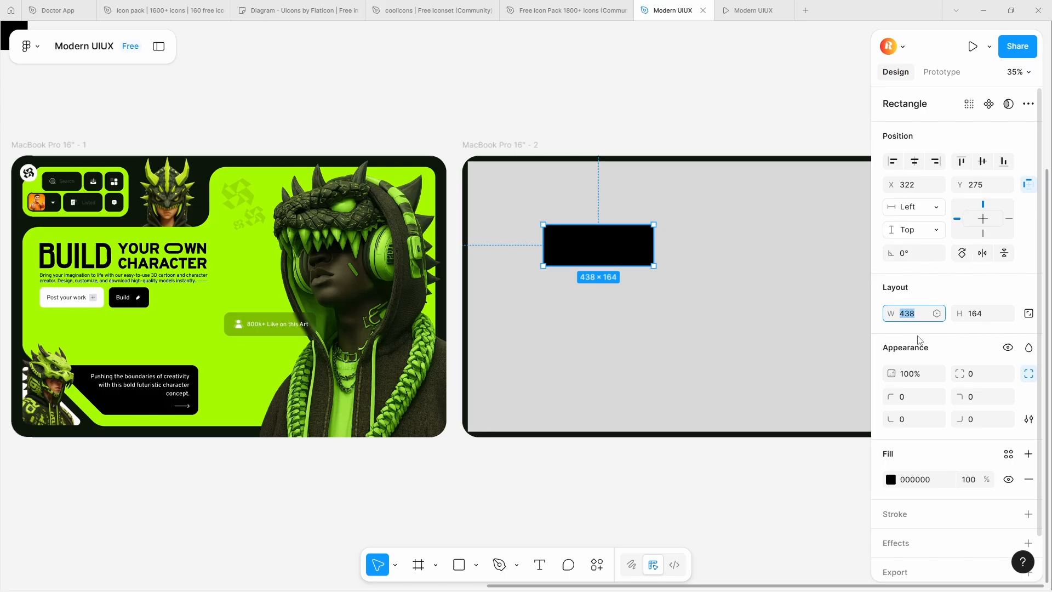
{"action": "type", "text": "734"}
{"action": "key", "text": "Tab"}
{"action": "type", "text": "388"}
{"action": "key", "text": "Return"}
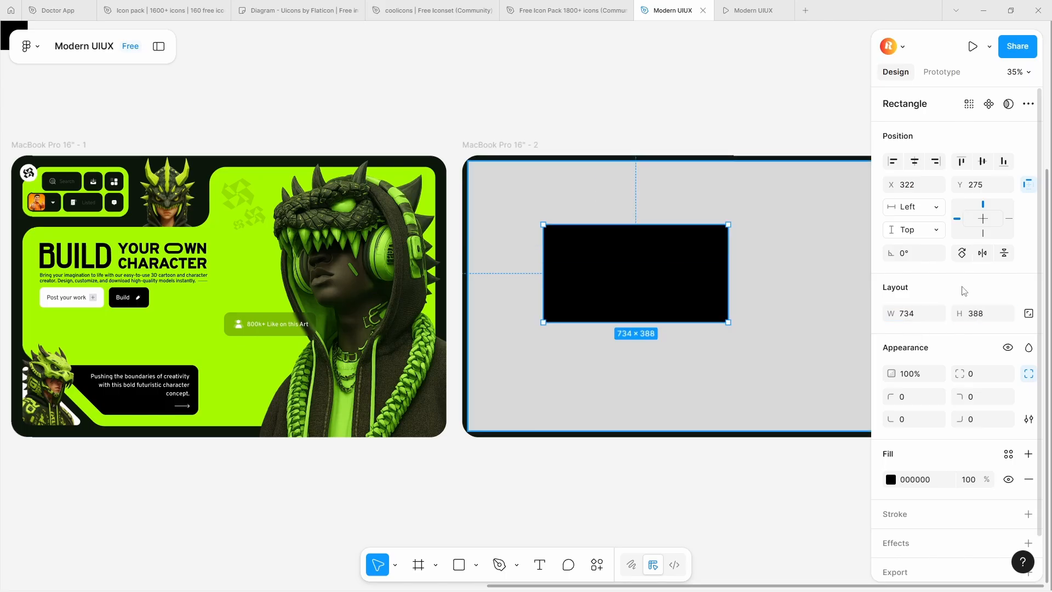
{"action": "type", "text": "288"}
{"action": "key", "text": "Return"}
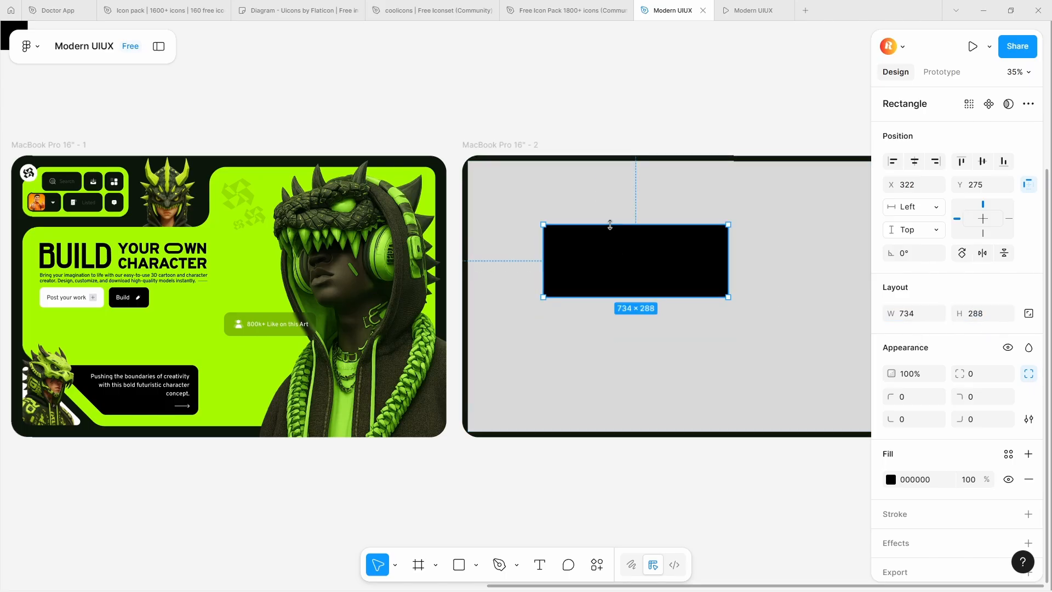
Select the grey and black rectangles together, show the layer list and collapse the MacBook Pro 16" - 1 frame's layers
{"action": "left_click", "coordinate": [615, 206], "text": "shift"}
{"action": "left_click", "coordinate": [601, 258]}
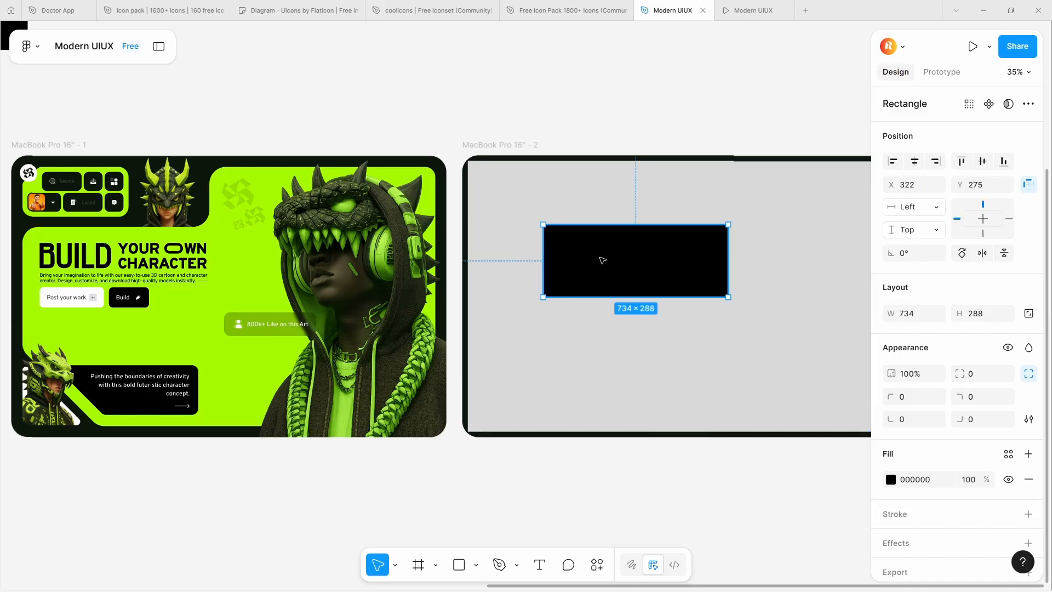
{"action": "left_click", "coordinate": [613, 208], "text": "shift"}
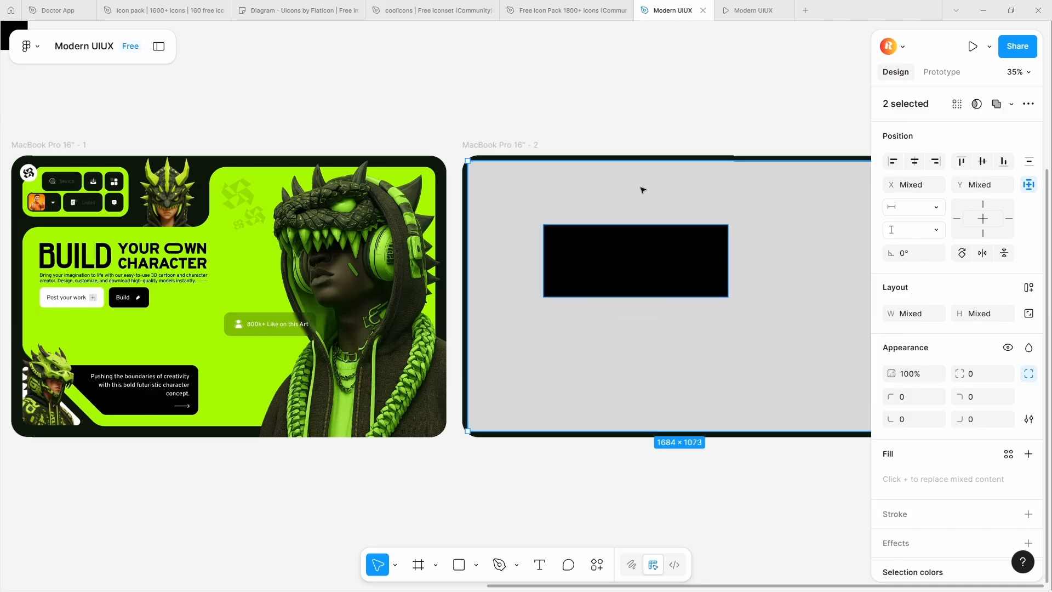
{"action": "left_click", "coordinate": [159, 46]}
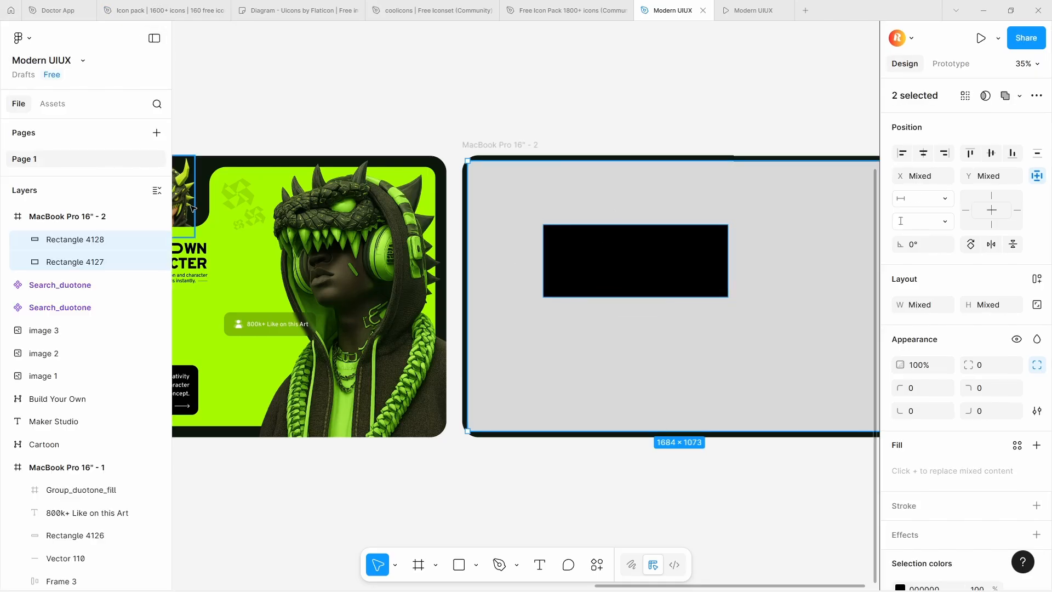
{"action": "left_click", "coordinate": [7, 468]}
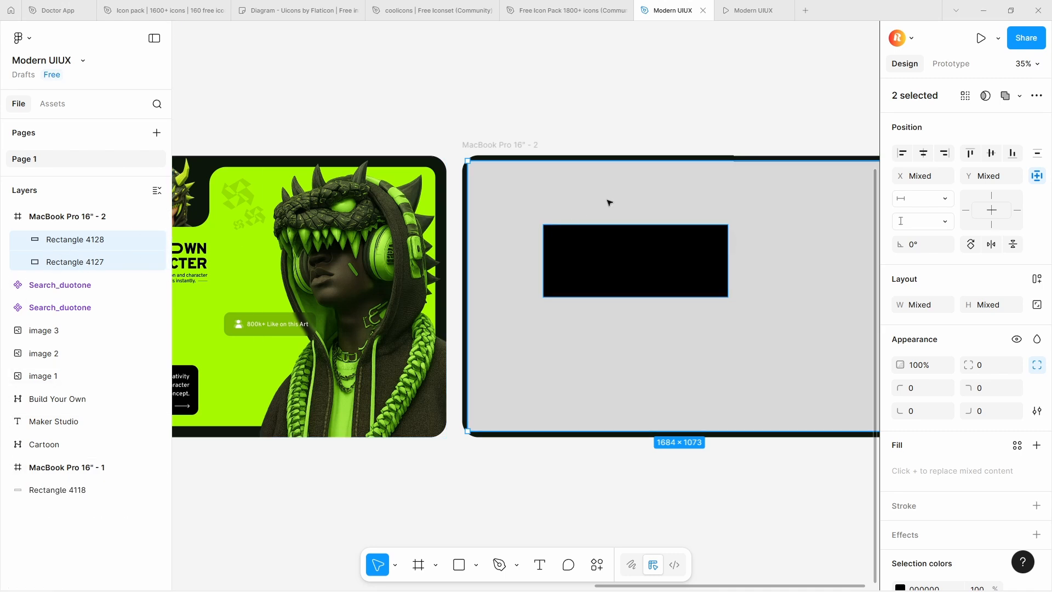
{"action": "left_click", "coordinate": [1019, 96]}
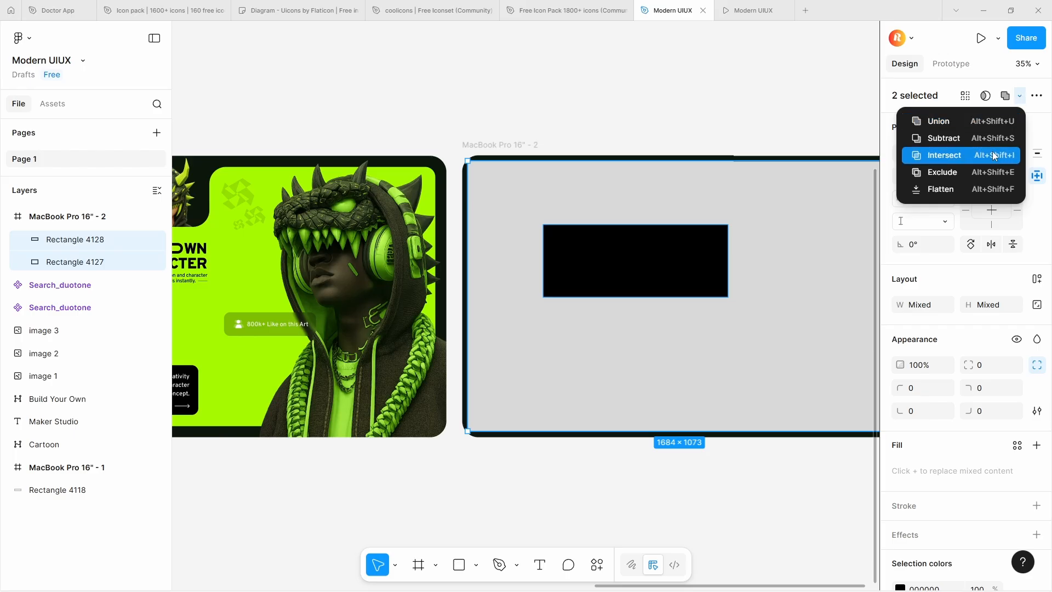
{"action": "left_click", "coordinate": [985, 175]}
{"action": "key", "text": "ctrl+z"}
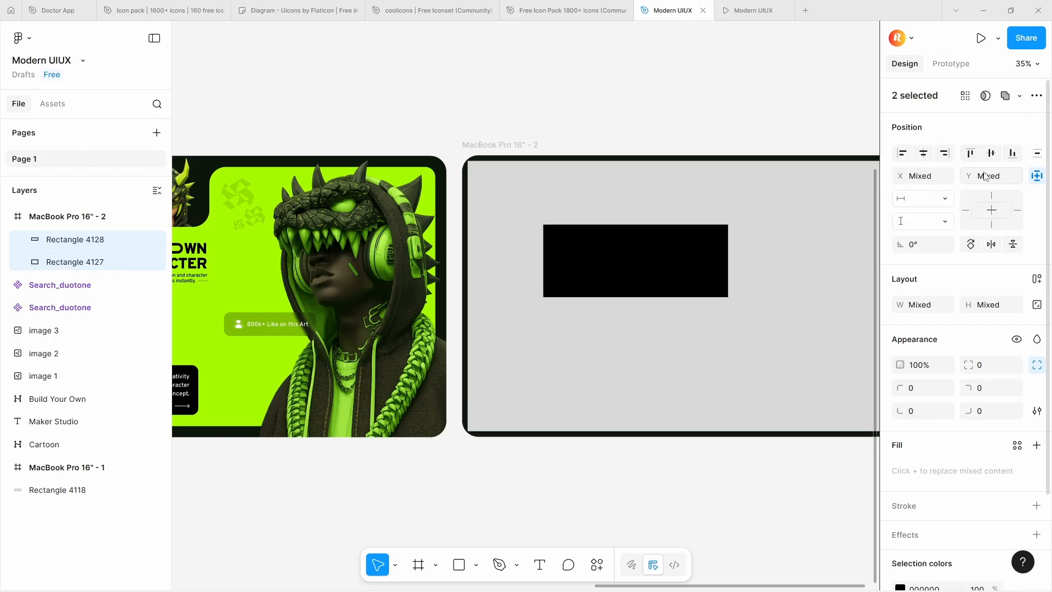
{"action": "left_click", "coordinate": [1008, 97]}
{"action": "key", "text": "ctrl+z"}
Subtract the black rectangle from the grey one and set the combined shape's corner radius to 48
{"action": "left_click", "coordinate": [1019, 96]}
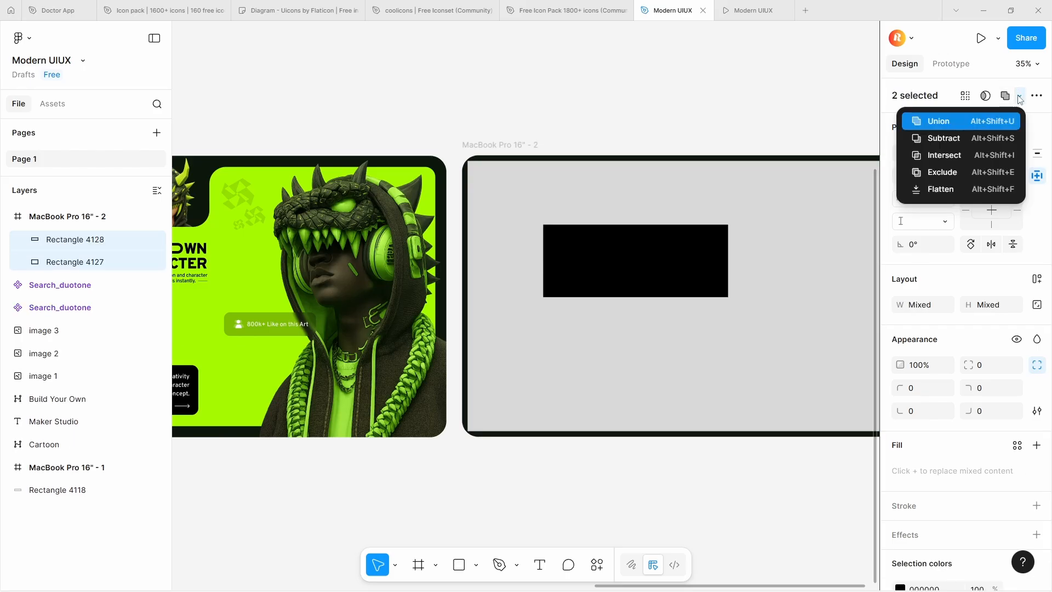
{"action": "left_click", "coordinate": [985, 141]}
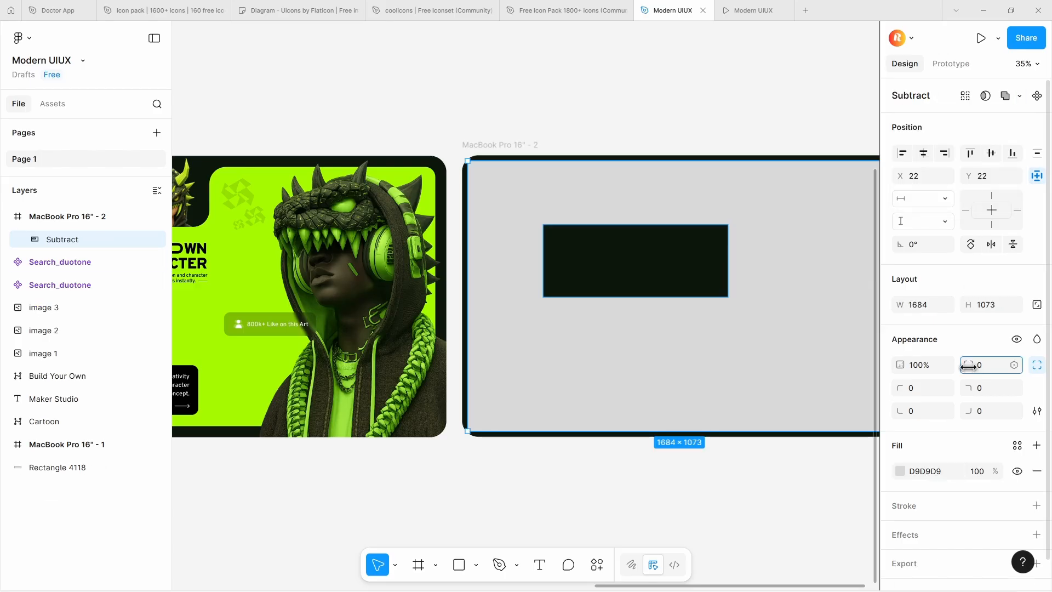
{"action": "left_click_drag", "start_coordinate": [968, 366], "coordinate": [299, 352]}
{"action": "left_click_drag", "start_coordinate": [448, 343], "coordinate": [549, 342]}
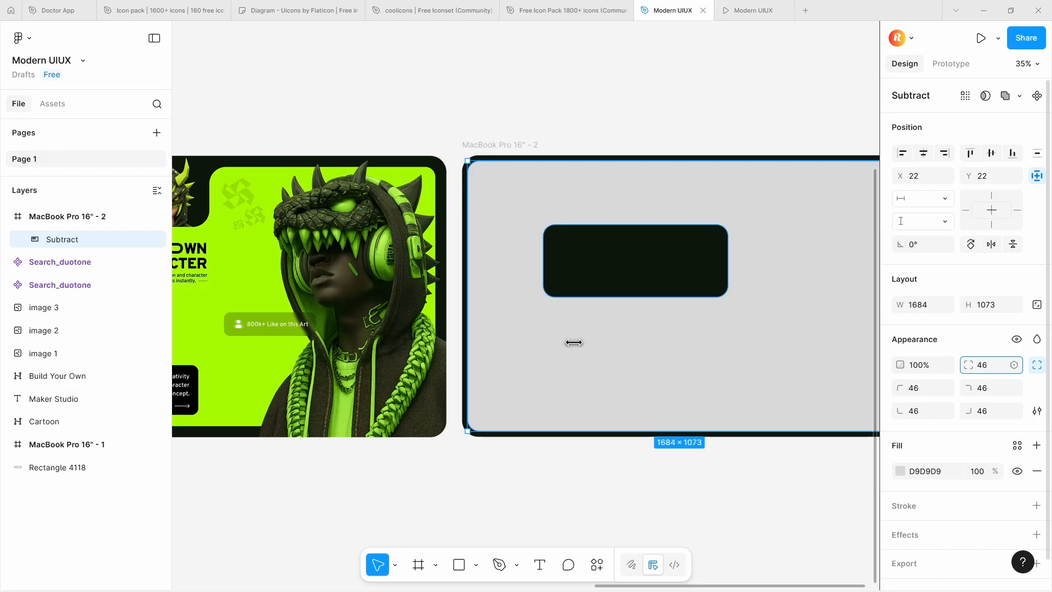
{"action": "left_click_drag", "start_coordinate": [574, 343], "coordinate": [582, 342]}
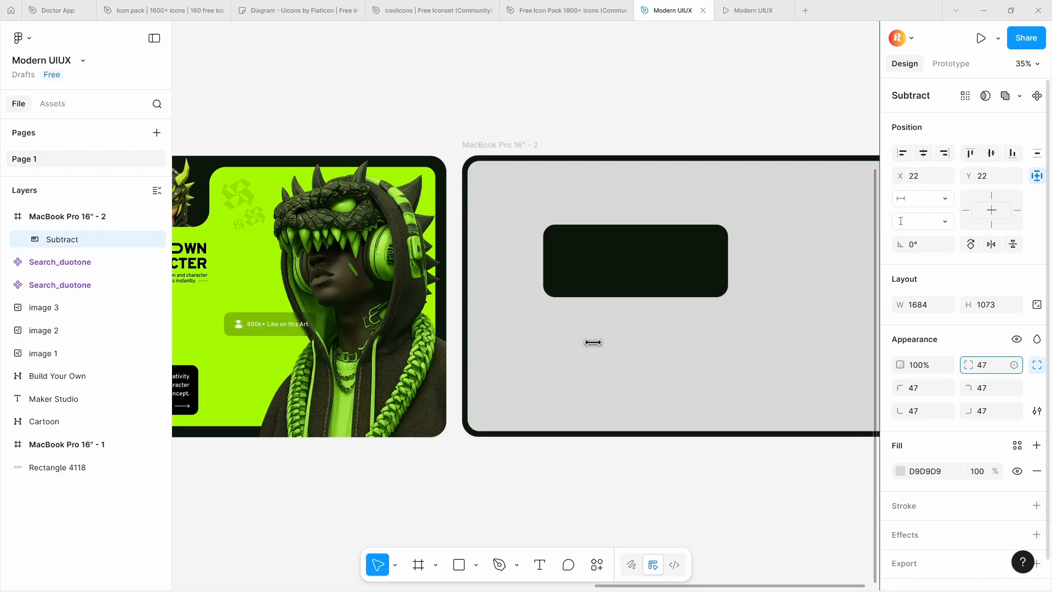
Move the cut-out rectangle inside the Subtract shape to the grey area's upper-left corner, at X 22 and Y 22
{"action": "double_click", "coordinate": [564, 296]}
{"action": "left_click_drag", "start_coordinate": [611, 280], "coordinate": [530, 216]}
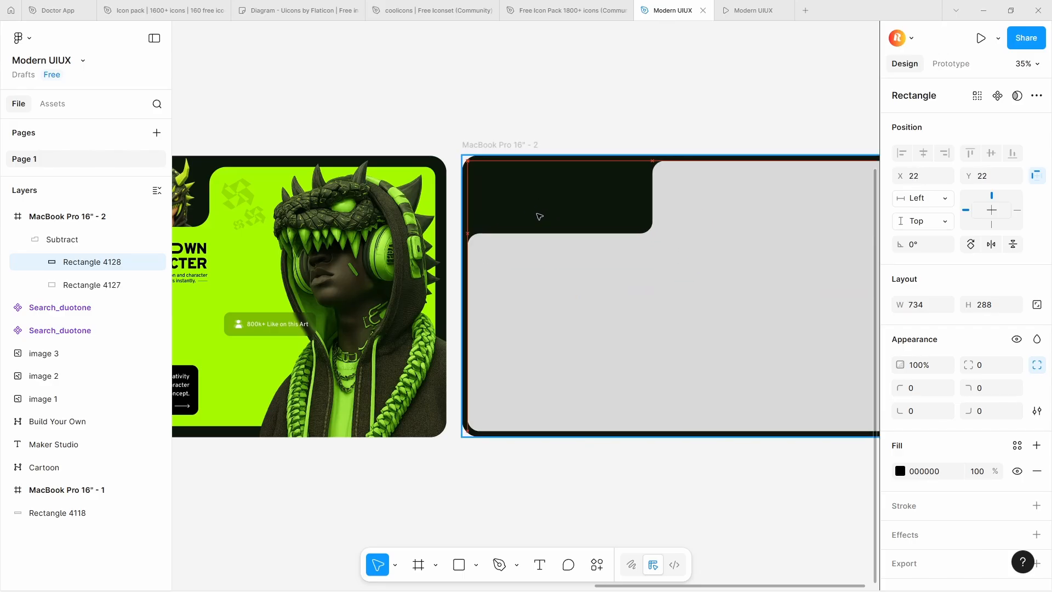
{"action": "left_click", "coordinate": [552, 134]}
{"action": "scroll", "coordinate": [552, 134], "scroll_direction": "down", "scroll_amount": 2}
{"action": "scroll", "coordinate": [551, 194], "scroll_direction": "up", "scroll_amount": 1}
Reduce the height of the upper-left cut-out rectangle to 270
{"action": "left_click", "coordinate": [92, 262]}
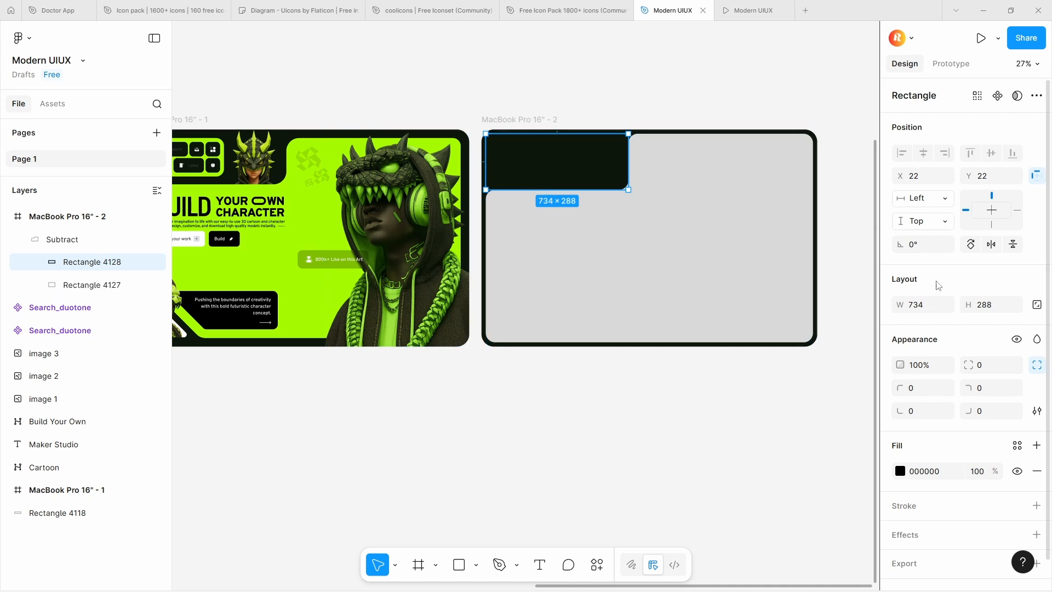
{"action": "left_click_drag", "start_coordinate": [967, 306], "coordinate": [931, 301]}
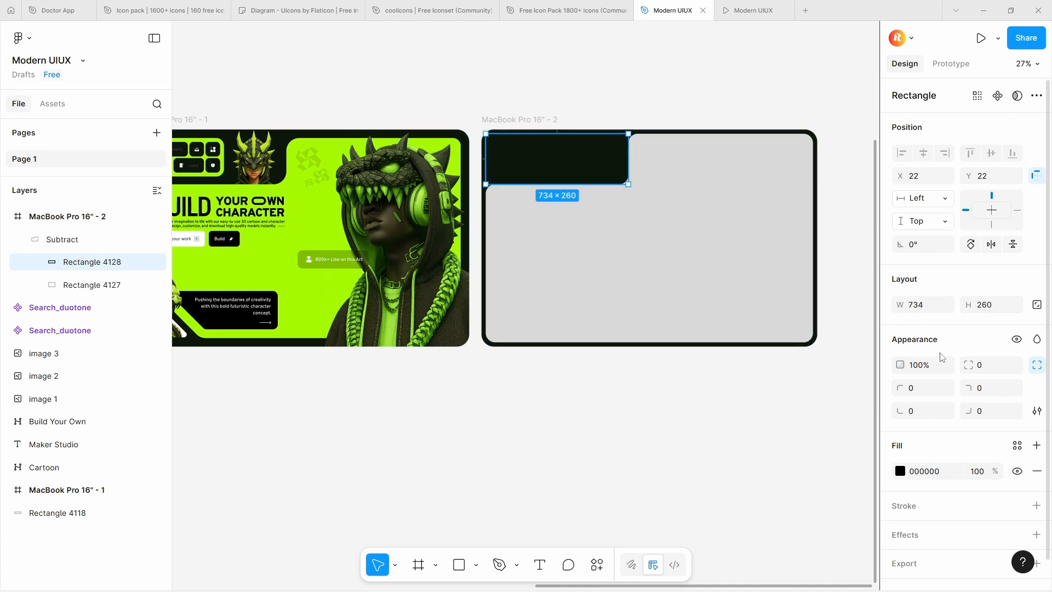
{"action": "key", "text": "ctrl+shift+Down"}
{"action": "left_click", "coordinate": [820, 329]}
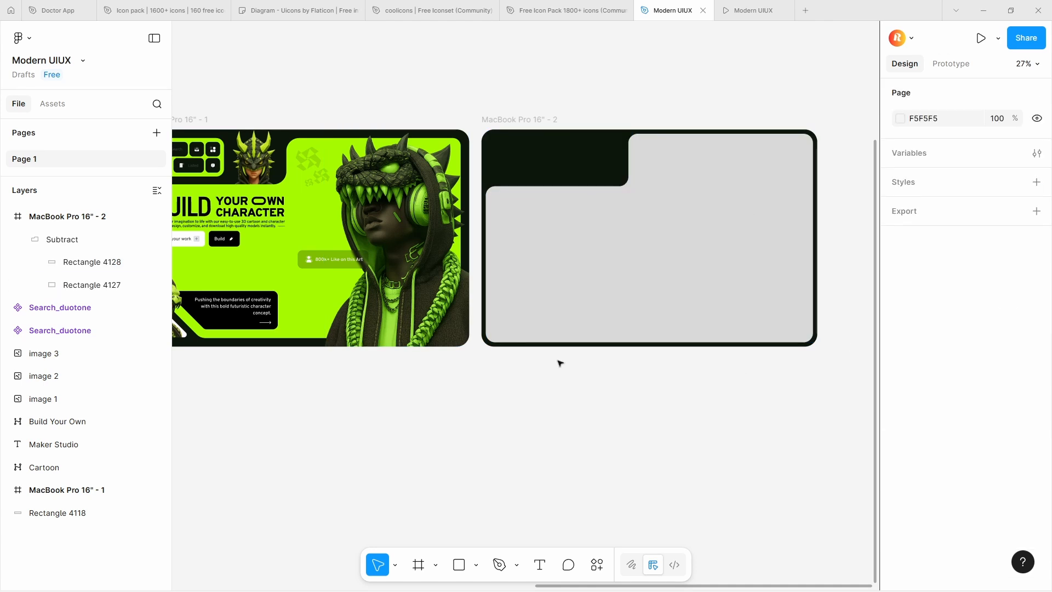
{"action": "left_click", "coordinate": [650, 310]}
{"action": "left_click", "coordinate": [863, 301]}
Duplicate the cut-out rectangle lower in the grey area, at X 235 and Y 495, and set the copy's width to 270
{"action": "left_click_drag", "start_coordinate": [570, 286], "coordinate": [515, 354]}
{"action": "scroll", "coordinate": [525, 341], "scroll_direction": "down", "scroll_amount": 3}
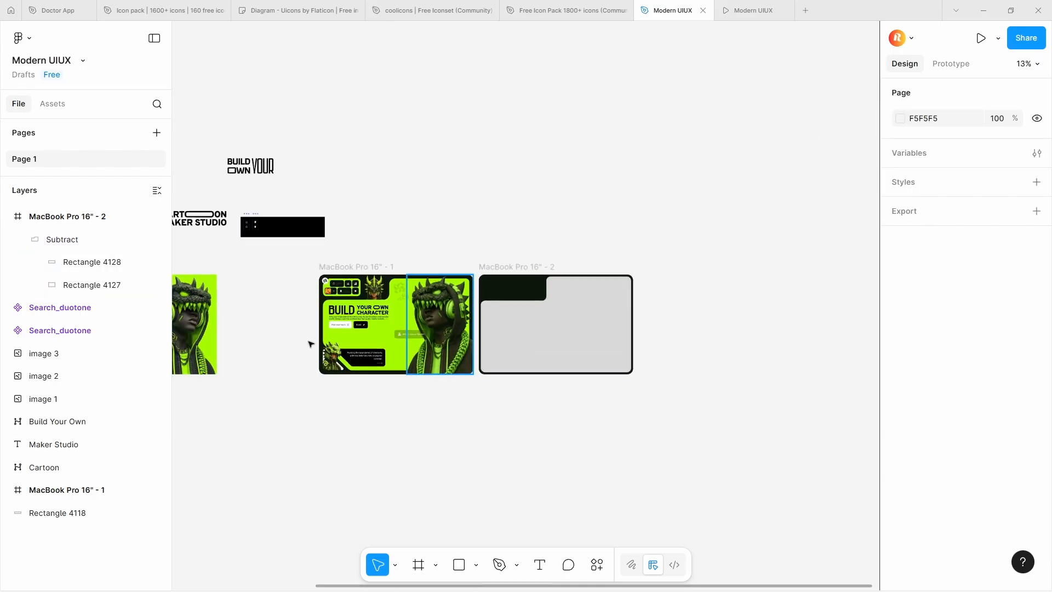
{"action": "scroll", "coordinate": [507, 305], "scroll_direction": "up", "scroll_amount": 3}
{"action": "left_click", "coordinate": [529, 281], "text": "ctrl"}
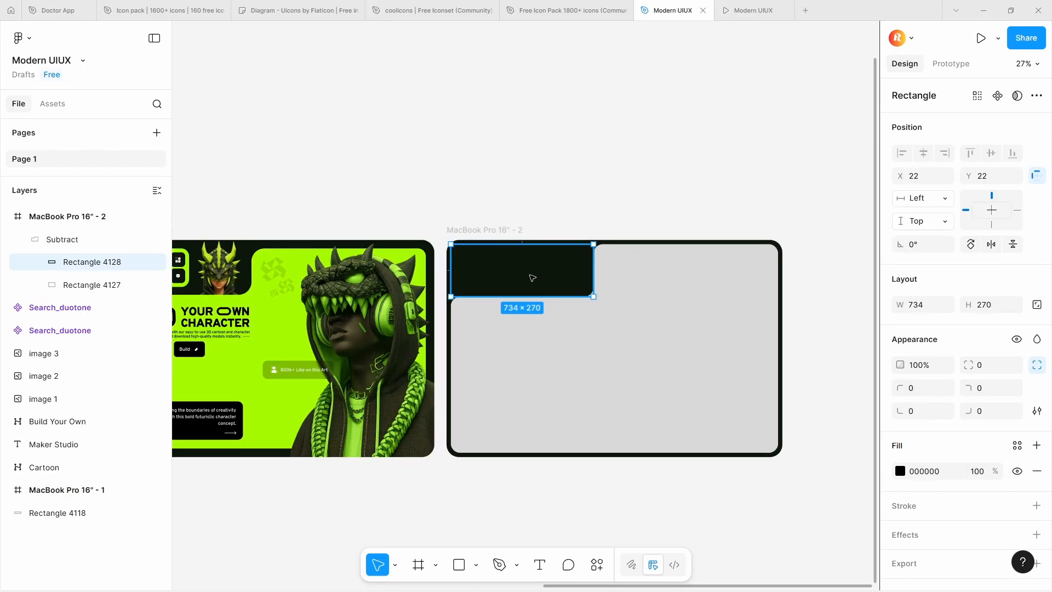
{"action": "left_click_drag", "start_coordinate": [538, 294], "coordinate": [579, 387], "text": "alt"}
{"action": "scroll", "coordinate": [573, 362], "scroll_direction": "up", "scroll_amount": 3}
{"action": "left_click", "coordinate": [936, 311]}
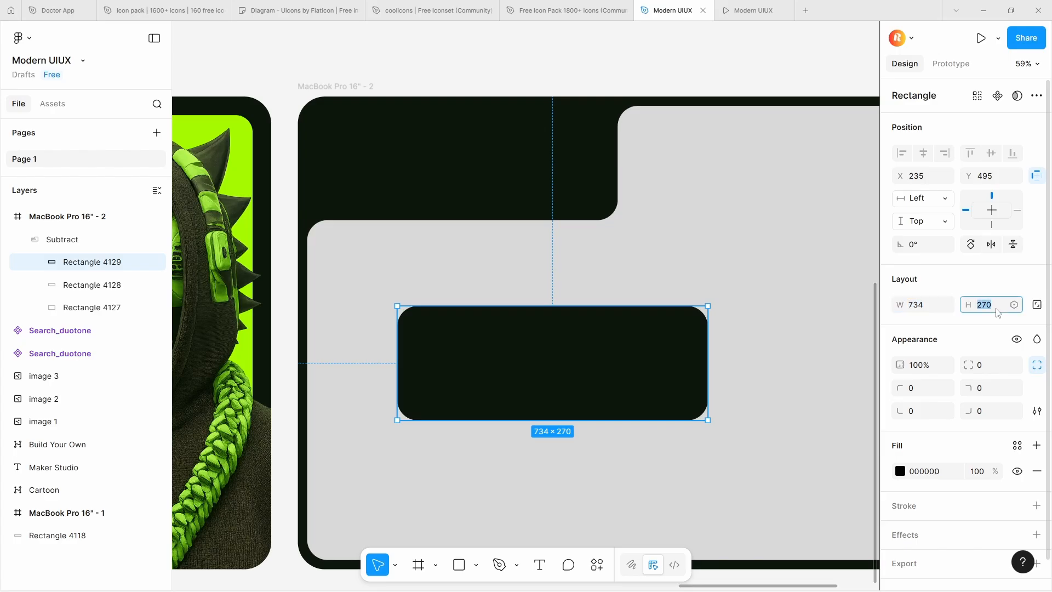
{"action": "left_click", "coordinate": [923, 310]}
{"action": "type", "text": "270"}
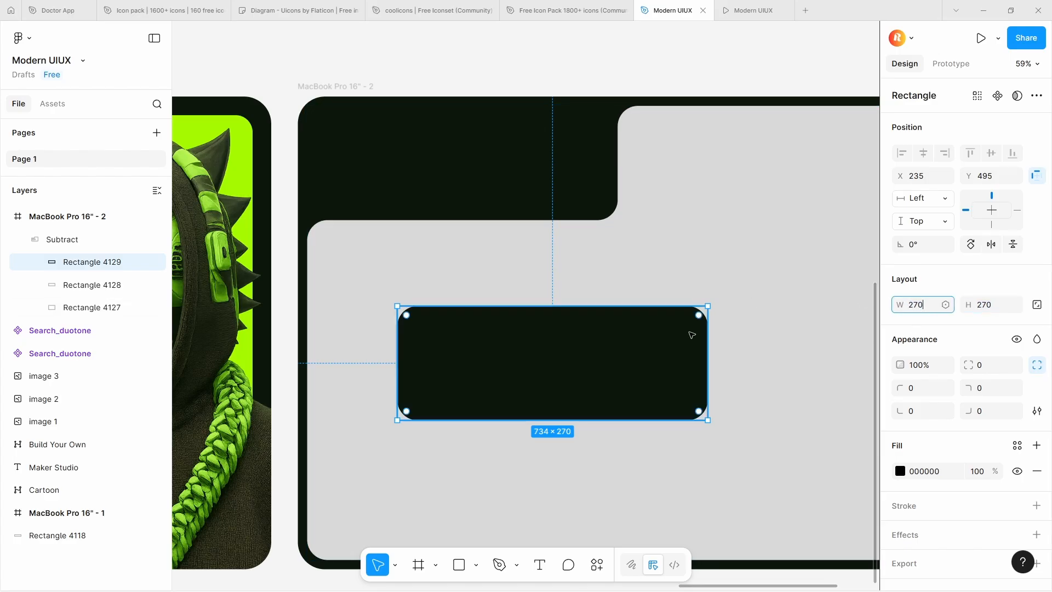
{"action": "left_click", "coordinate": [691, 333]}
Edit the 270 × 270 cut-out's points, moving its upper-right corner onto the upper-left one to make a right triangle
{"action": "scroll", "coordinate": [691, 334], "scroll_direction": "down", "scroll_amount": 3}
{"action": "left_click", "coordinate": [547, 329]}
{"action": "scroll", "coordinate": [547, 328], "scroll_direction": "up", "scroll_amount": 5}
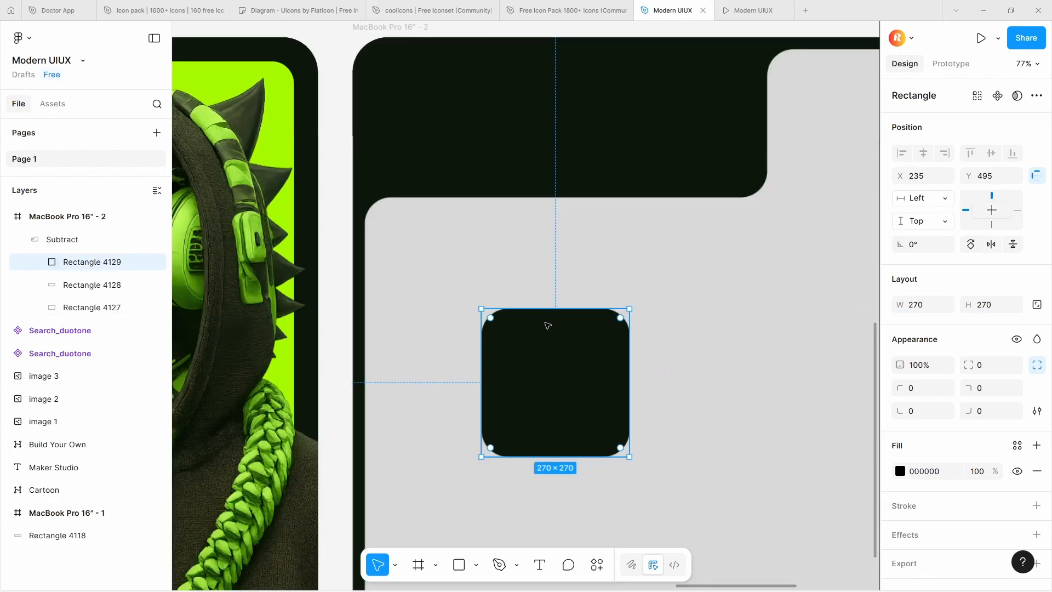
{"action": "scroll", "coordinate": [547, 325], "scroll_direction": "down", "scroll_amount": 3}
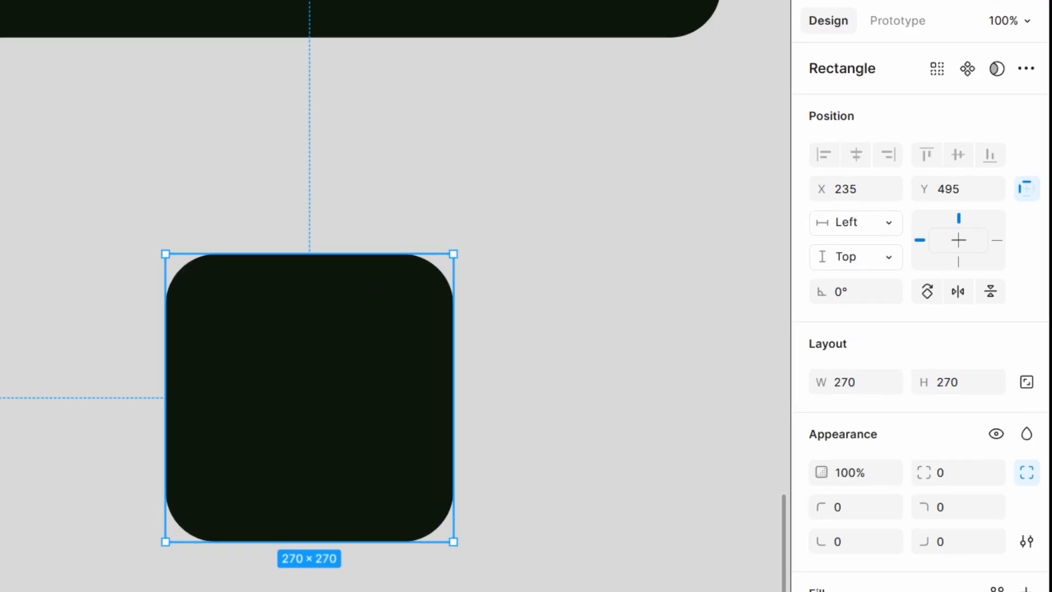
{"action": "left_click", "coordinate": [1026, 68]}
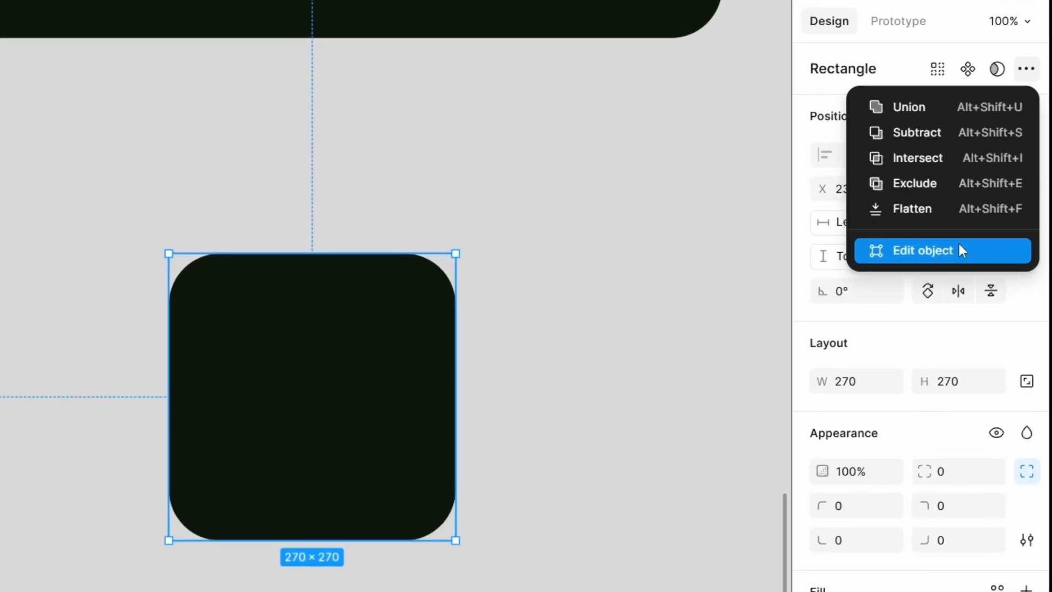
{"action": "left_click", "coordinate": [991, 218]}
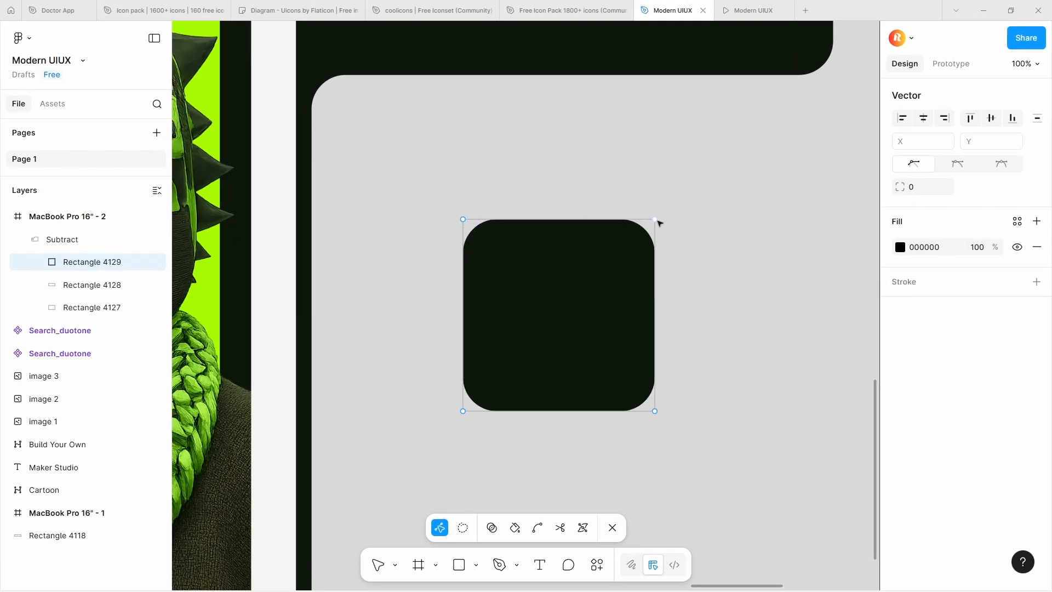
{"action": "left_click", "coordinate": [656, 219]}
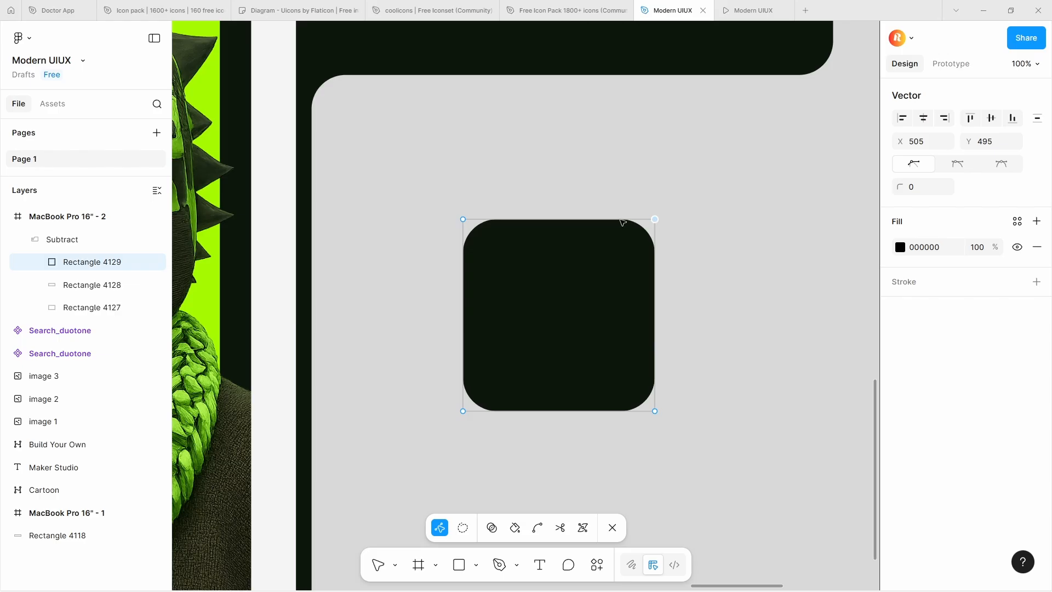
{"action": "left_click_drag", "start_coordinate": [655, 219], "coordinate": [465, 220]}
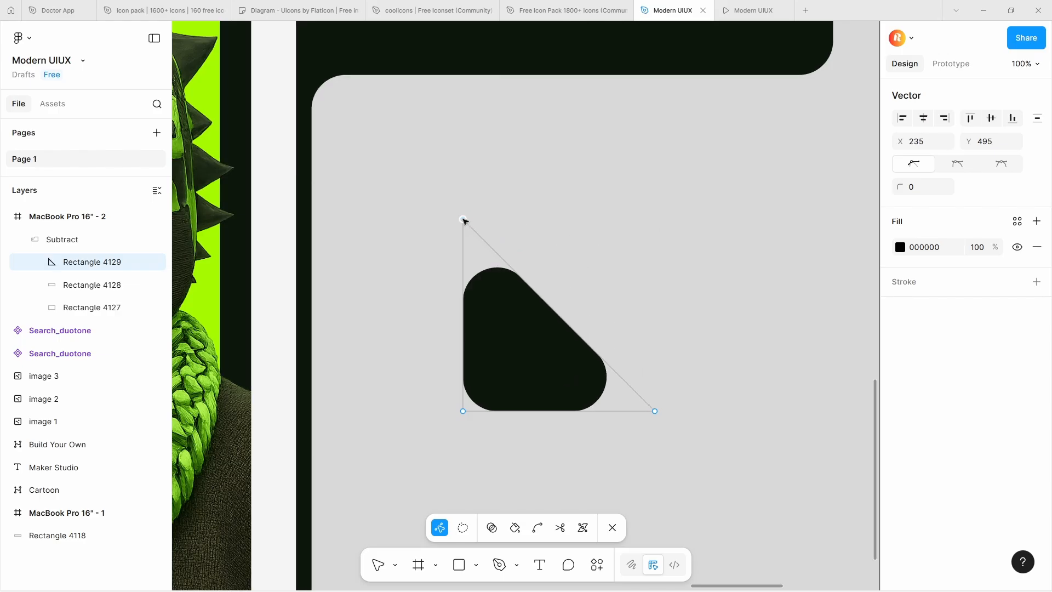
{"action": "scroll", "coordinate": [522, 308], "scroll_direction": "down", "scroll_amount": 1}
{"action": "scroll", "coordinate": [521, 307], "scroll_direction": "up", "scroll_amount": 2}
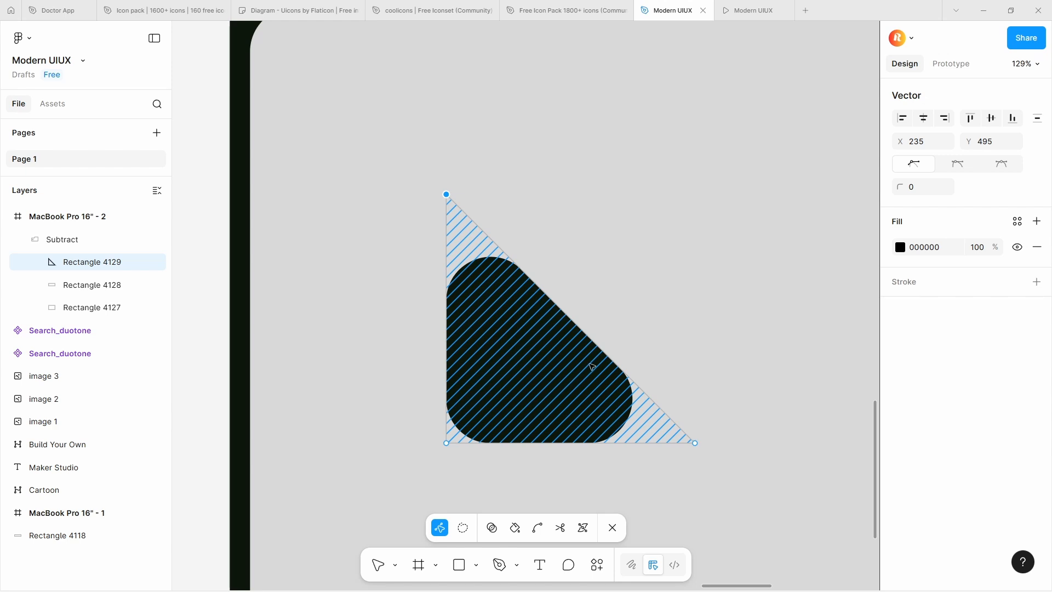
{"action": "scroll", "coordinate": [593, 367], "scroll_direction": "down", "scroll_amount": 4}
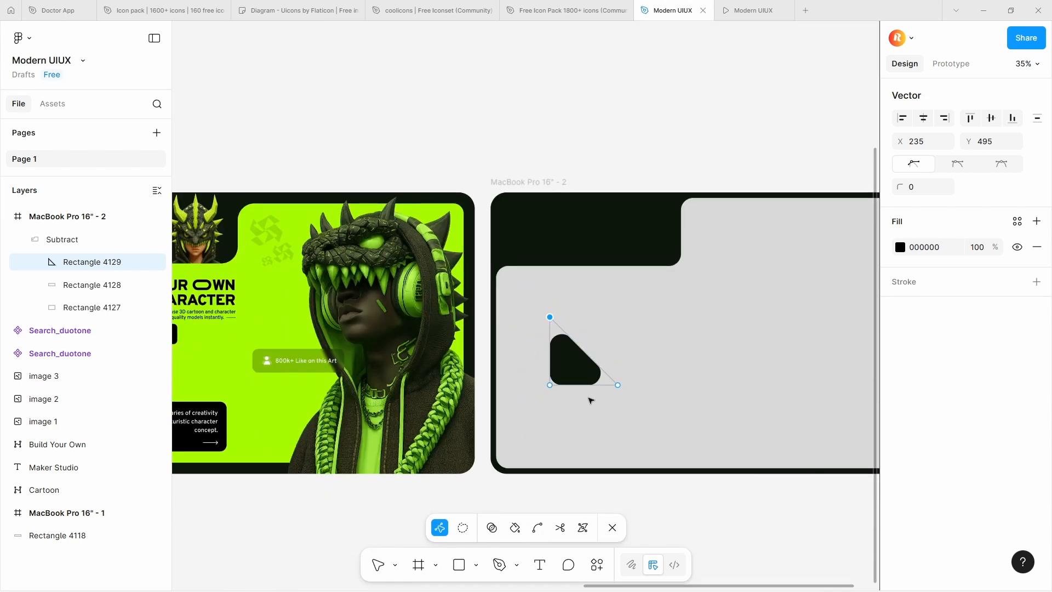
{"action": "key", "text": "Escape"}
Move the triangular cut-out into the grey shape's lower-left corner, at X 22 and Y 825
{"action": "scroll", "coordinate": [594, 410], "scroll_direction": "up", "scroll_amount": 2}
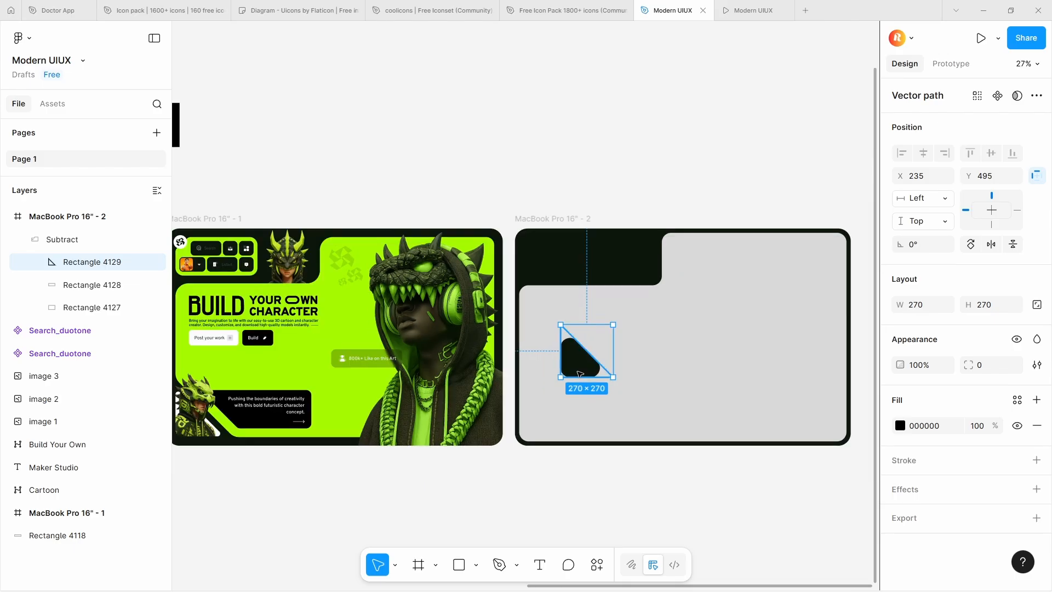
{"action": "mouse_move", "coordinate": [580, 375]}
{"action": "left_mouse_down"}
{"action": "mouse_move", "coordinate": [538, 407]}
{"action": "mouse_move", "coordinate": [488, 507]}
{"action": "mouse_move", "coordinate": [568, 390]}
{"action": "left_mouse_up"}
{"action": "scroll", "coordinate": [498, 490], "scroll_direction": "down", "scroll_amount": 5}
{"action": "left_click", "coordinate": [478, 529]}
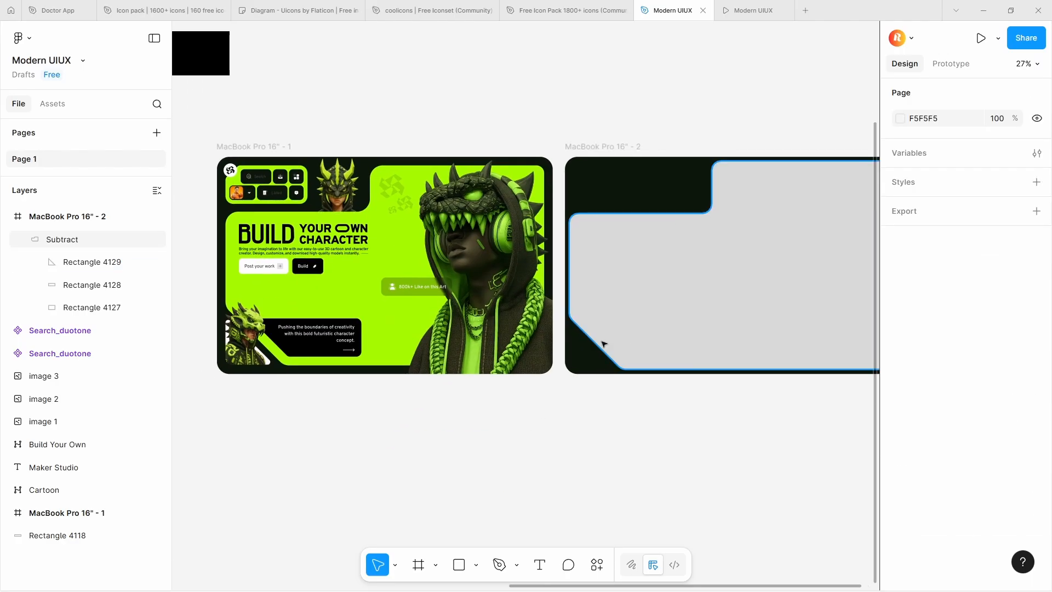
Enlarge the triangular cut-out to 314 × 314 from its lower-left corner and lock its aspect ratio
{"action": "scroll", "coordinate": [590, 350], "scroll_direction": "up", "scroll_amount": 5}
{"action": "double_click", "coordinate": [589, 352]}
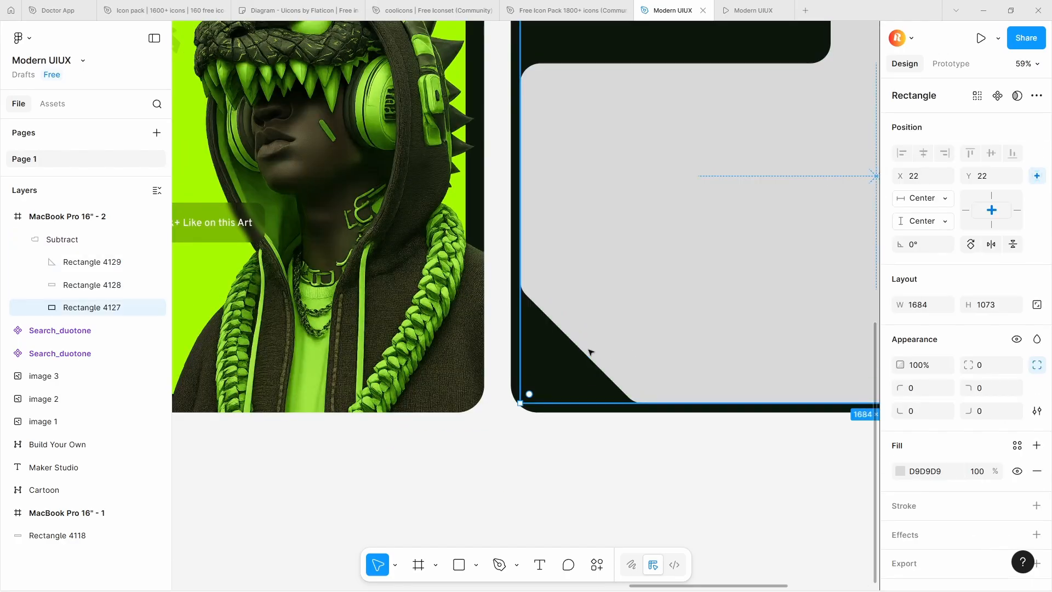
{"action": "left_click", "coordinate": [589, 353]}
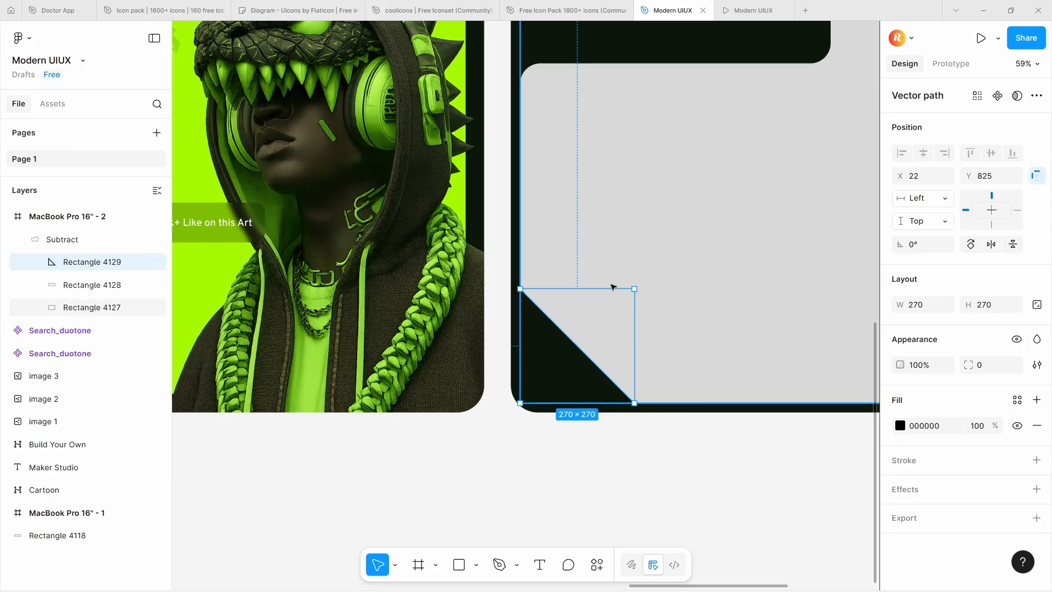
{"action": "scroll", "coordinate": [629, 290], "scroll_direction": "up", "scroll_amount": 5}
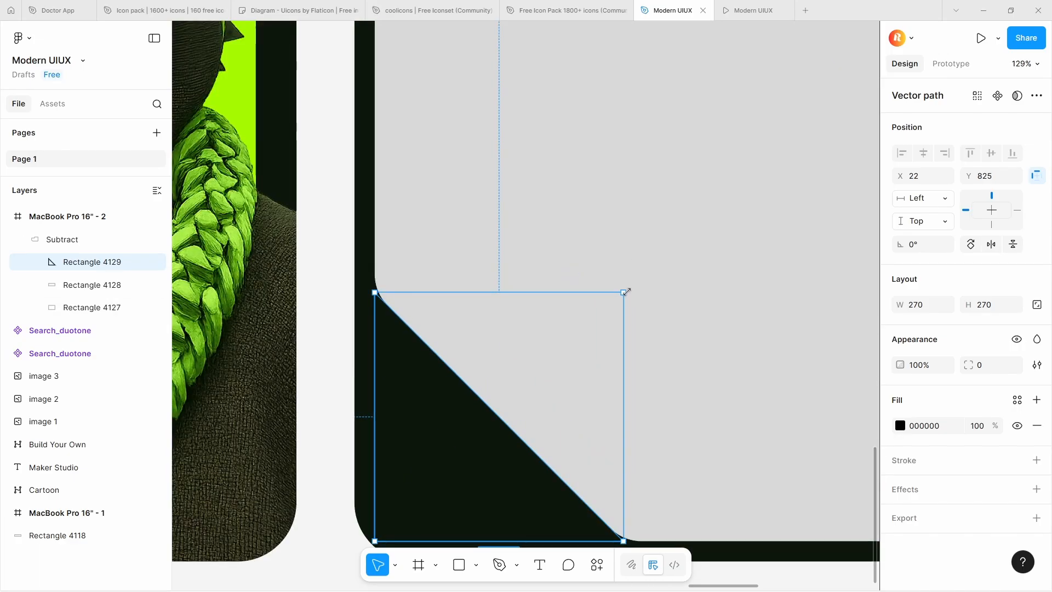
{"action": "left_click_drag", "start_coordinate": [626, 292], "coordinate": [664, 285]}
{"action": "left_click", "coordinate": [1037, 304]}
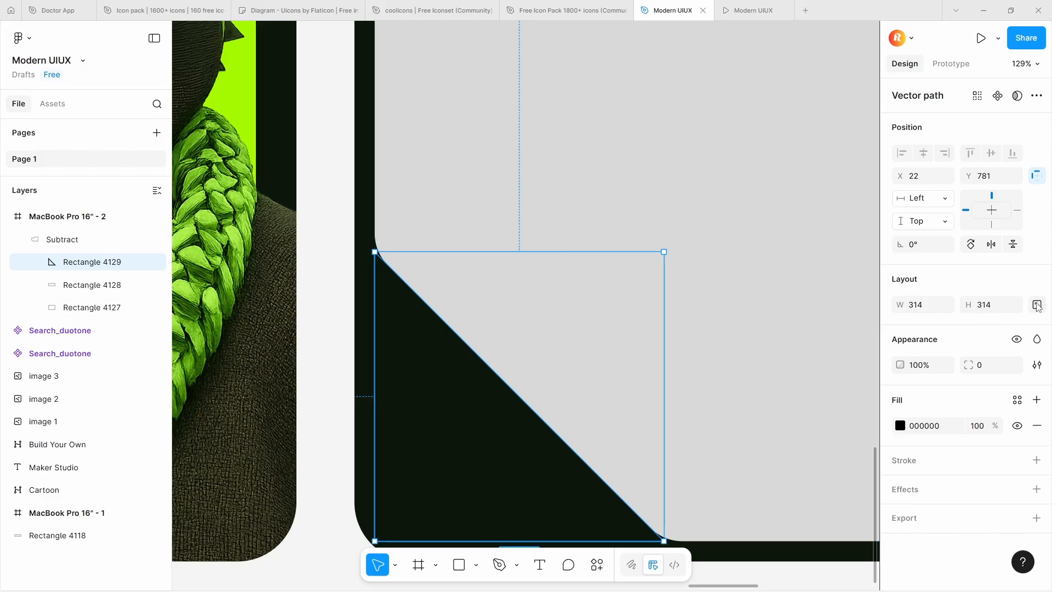
{"action": "scroll", "coordinate": [388, 285], "scroll_direction": "down", "scroll_amount": 6}
{"action": "left_click", "coordinate": [497, 360]}
{"action": "left_click_drag", "start_coordinate": [473, 372], "coordinate": [604, 397]}
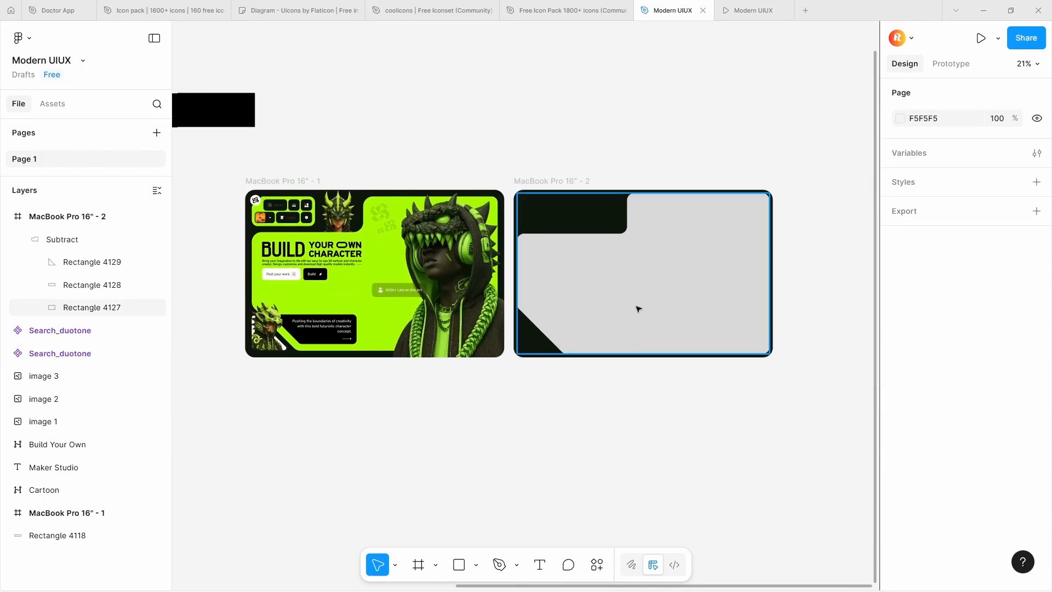
{"action": "scroll", "coordinate": [636, 307], "scroll_direction": "up", "scroll_amount": 5}
{"action": "left_click", "coordinate": [565, 282]}
{"action": "scroll", "coordinate": [564, 283], "scroll_direction": "down", "scroll_amount": 4}
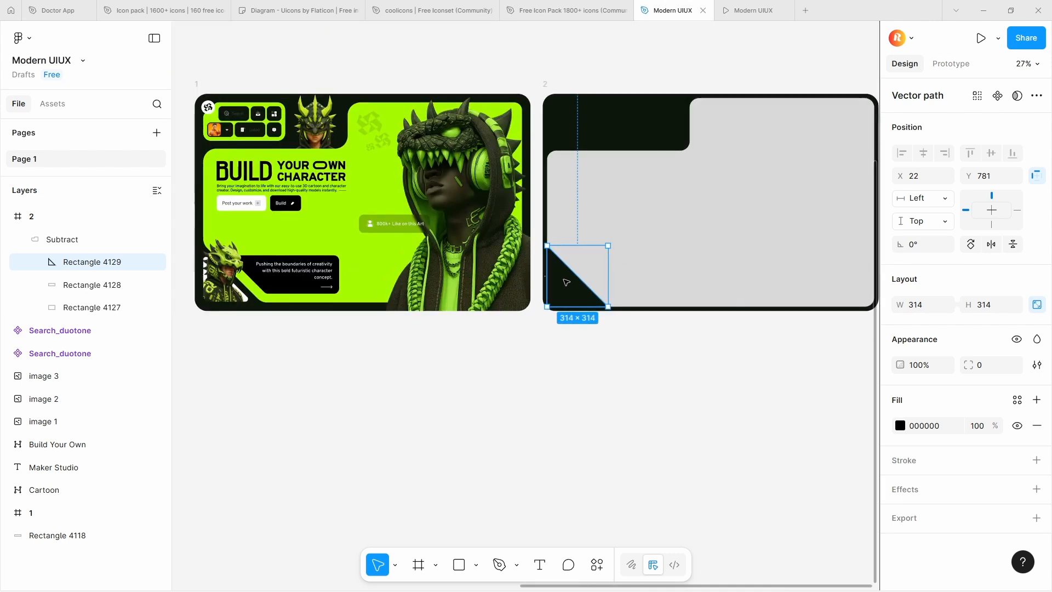
{"action": "left_click", "coordinate": [592, 373]}
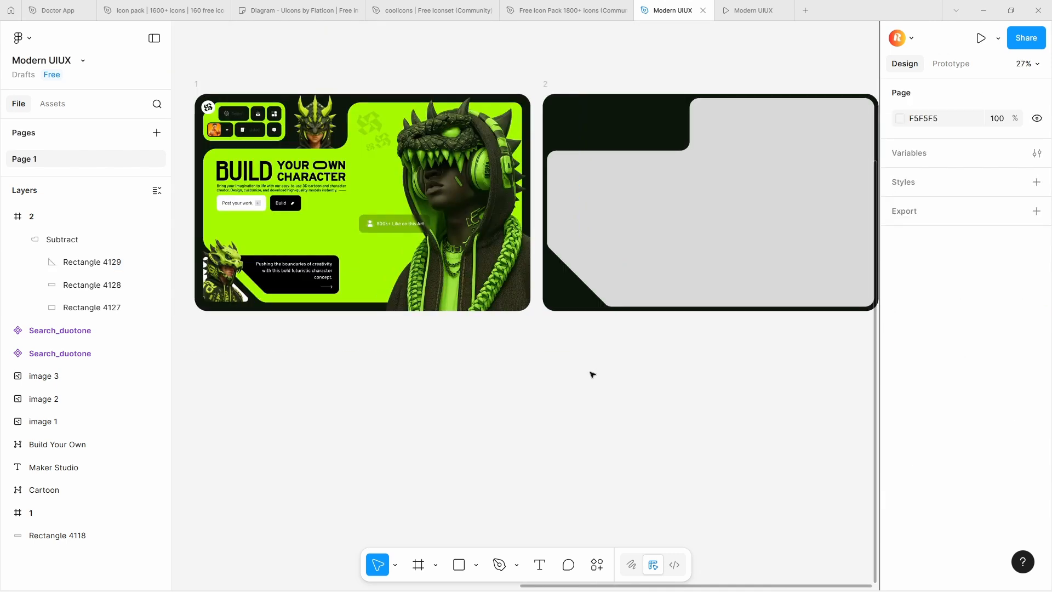
Place a copy of the 314 × 314 triangular cut-out on the canvas below frame 2 and fill it with white, FFFFFF
{"action": "left_click", "coordinate": [575, 281]}
{"action": "left_click_drag", "start_coordinate": [576, 282], "coordinate": [570, 365]}
{"action": "key", "text": "ctrl+z"}
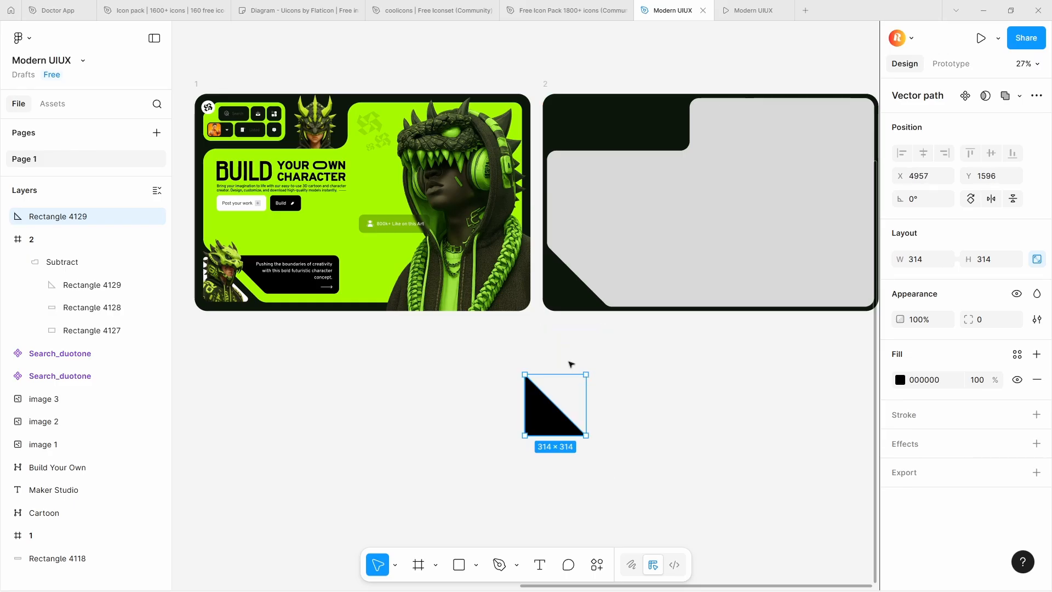
{"action": "key", "text": "ctrl+z"}
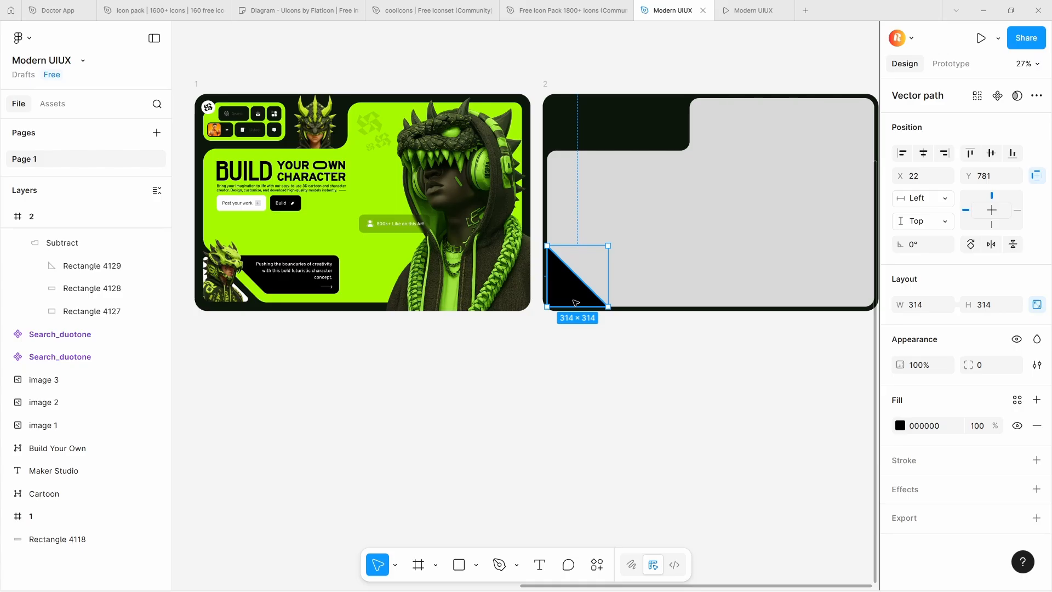
{"action": "left_click_drag", "start_coordinate": [577, 301], "coordinate": [574, 438]}
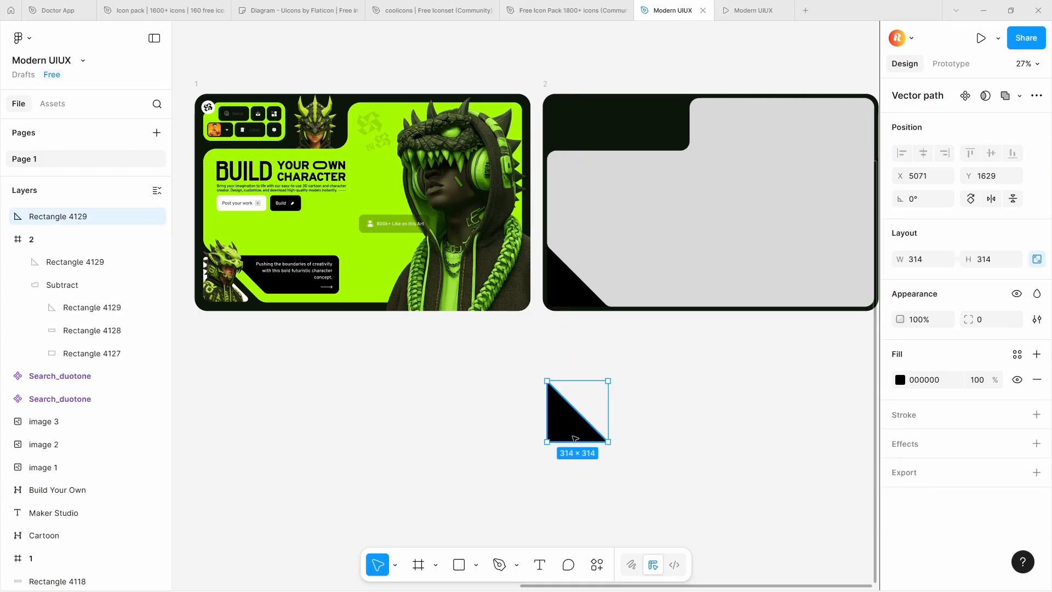
{"action": "left_click", "coordinate": [901, 380]}
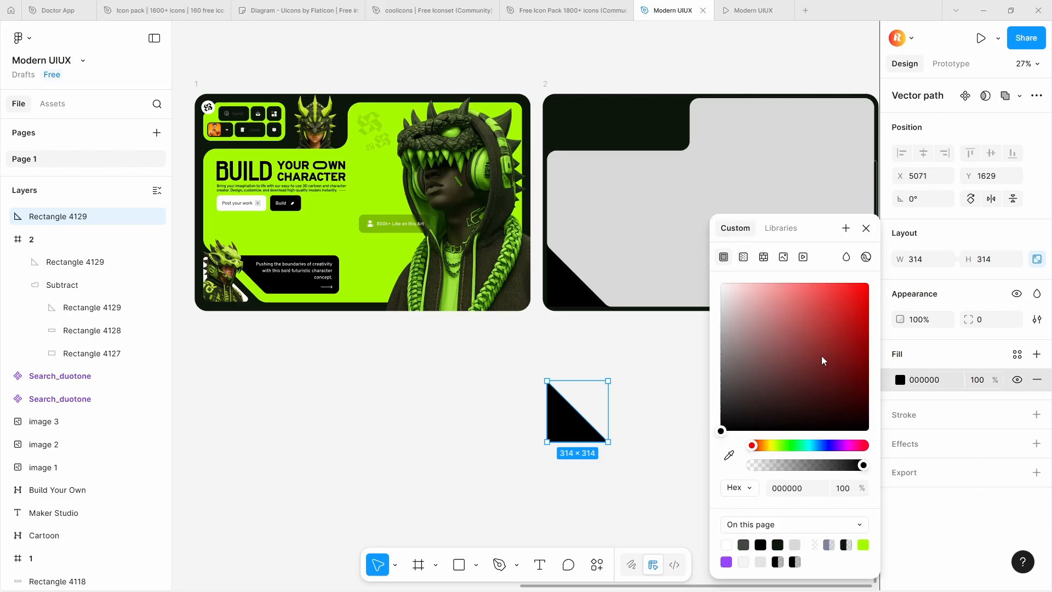
{"action": "left_click_drag", "start_coordinate": [821, 357], "coordinate": [718, 280]}
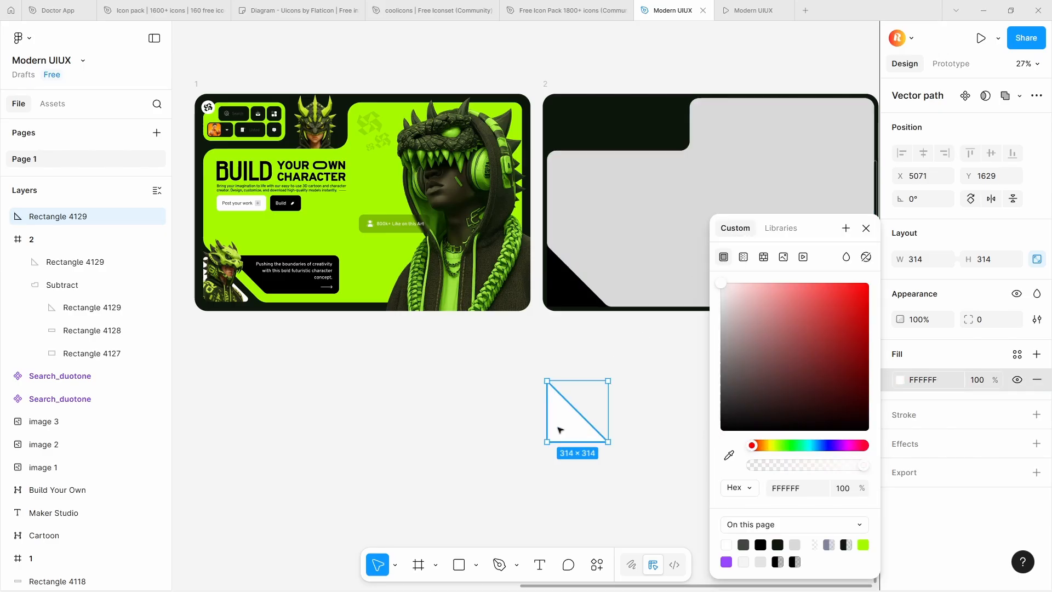
Move the white triangle into frame 2's lower-left corner and shrink it to 275 × 275, keeping its lower-left corner fixed
{"action": "left_click_drag", "start_coordinate": [560, 429], "coordinate": [566, 298]}
{"action": "scroll", "coordinate": [566, 272], "scroll_direction": "up", "scroll_amount": 5}
{"action": "key", "text": "Escape"}
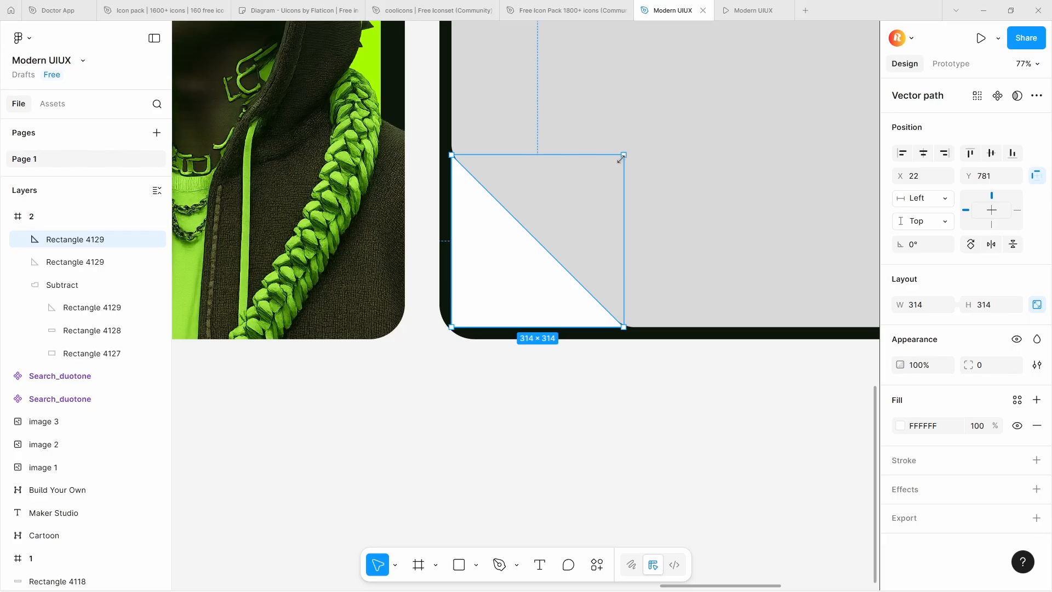
{"action": "left_click_drag", "start_coordinate": [620, 159], "coordinate": [603, 176]}
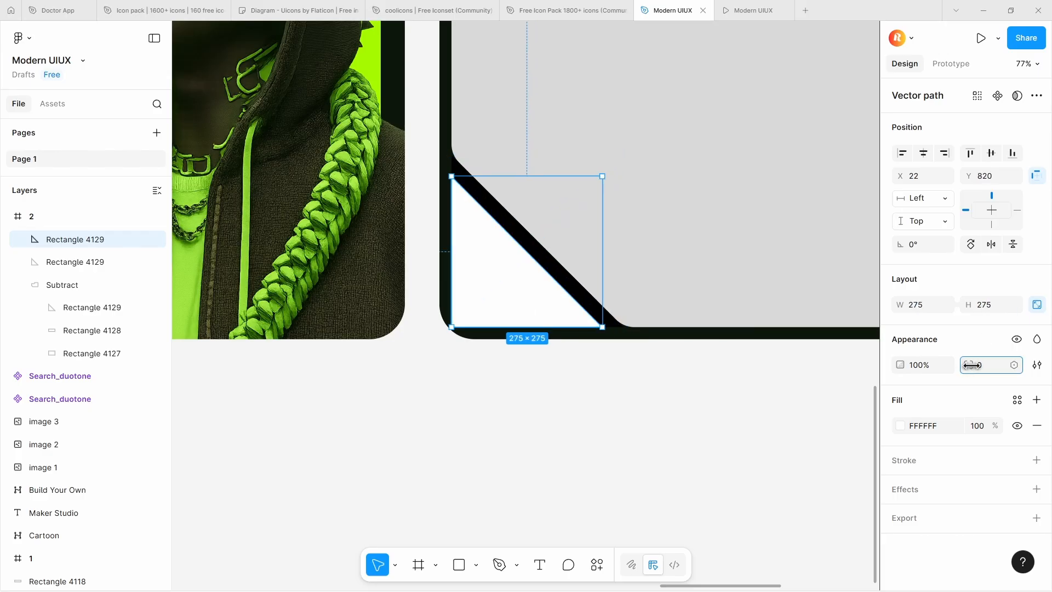
Set the corner radius of the white triangle to 46
{"action": "left_click", "coordinate": [696, 308]}
{"action": "double_click", "coordinate": [545, 303]}
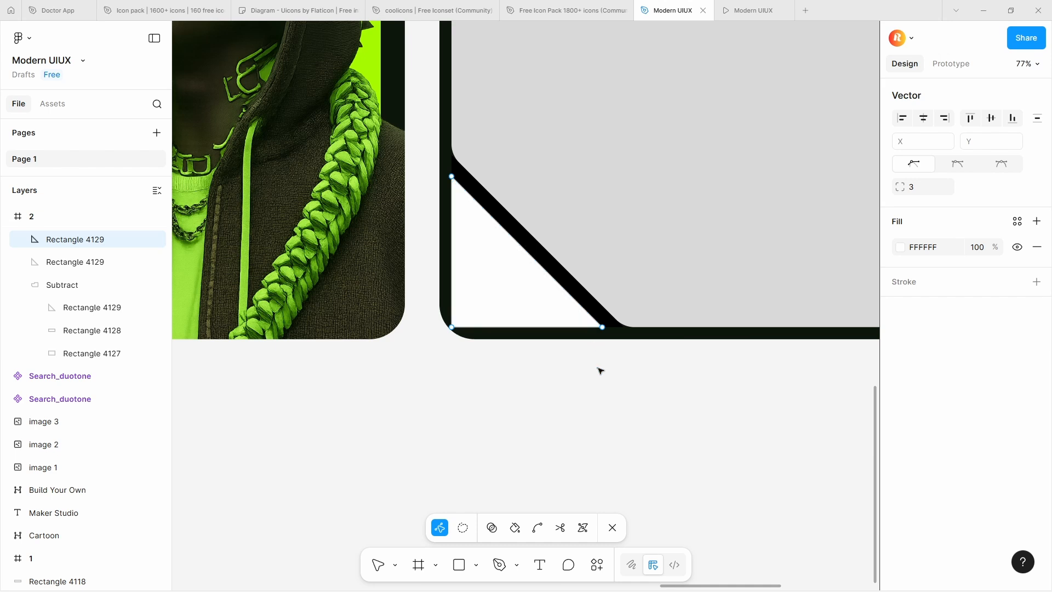
{"action": "key", "text": "Escape"}
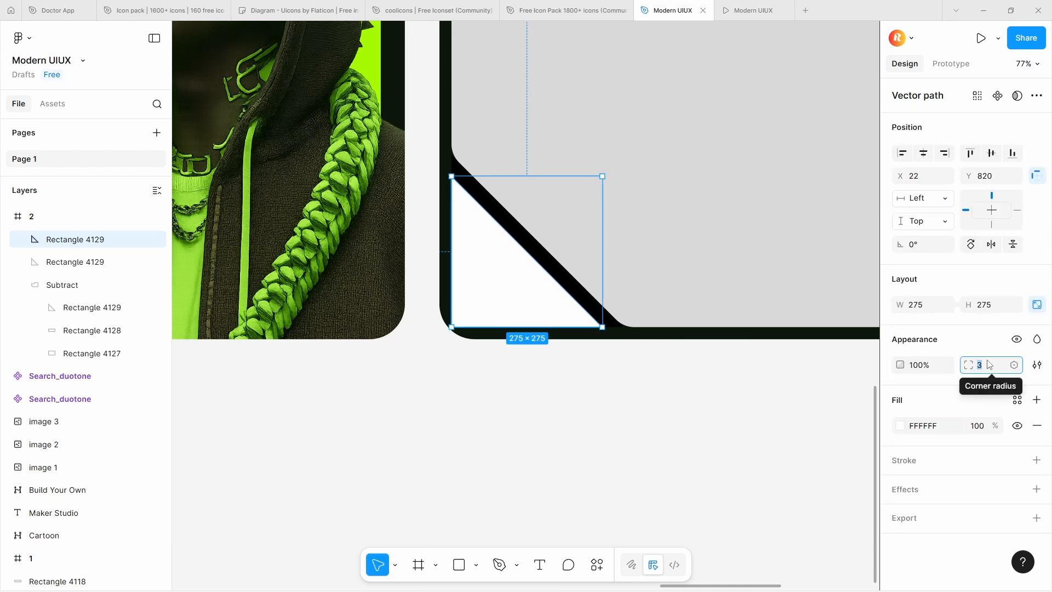
{"action": "type", "text": "46"}
Edit both triangles' points and reduce the radius of the white triangle's lower-right corner alone to about 20
{"action": "left_click_drag", "start_coordinate": [716, 448], "coordinate": [597, 321]}
{"action": "key", "text": "Return"}
{"action": "scroll", "coordinate": [548, 296], "scroll_direction": "up", "scroll_amount": 4}
{"action": "left_click", "coordinate": [706, 389]}
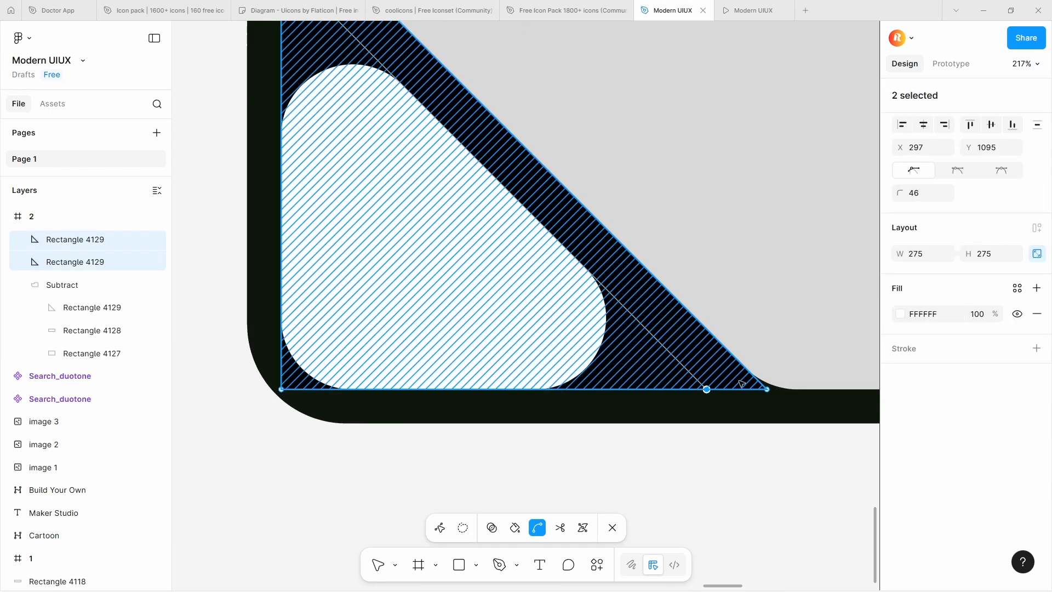
{"action": "left_click_drag", "start_coordinate": [899, 193], "coordinate": [552, 190]}
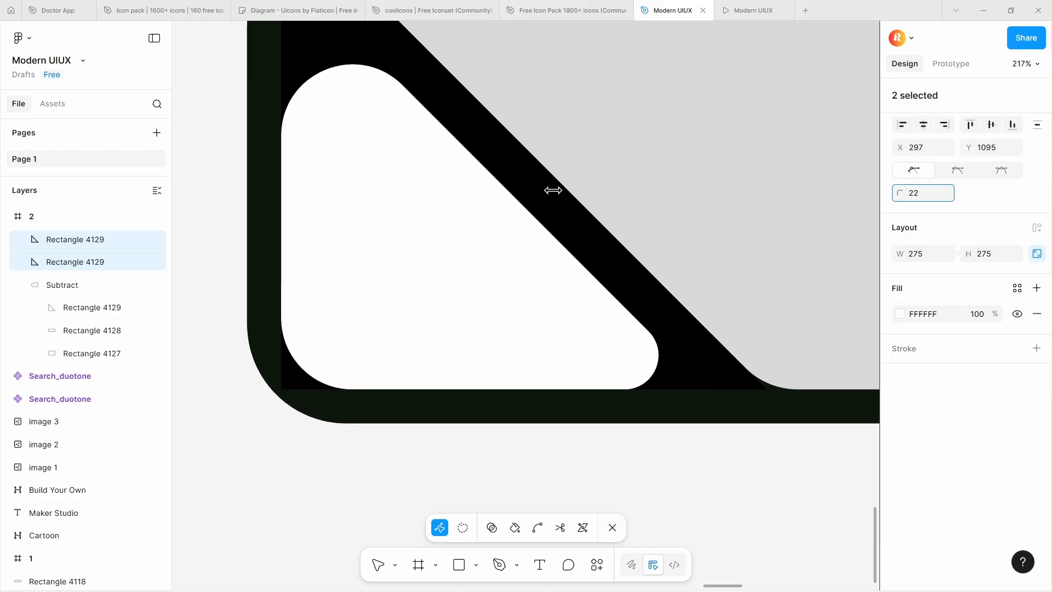
Set the radius of the white triangle's upper corner point to 18 and leave point editing
{"action": "scroll", "coordinate": [280, 116], "scroll_direction": "up", "scroll_amount": 3}
{"action": "left_click", "coordinate": [285, 131]}
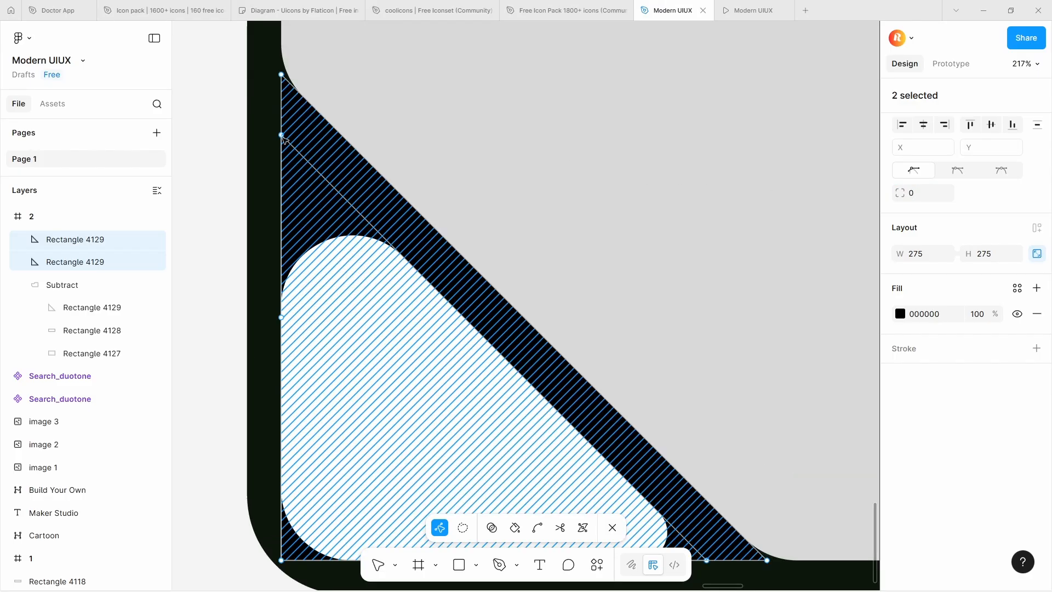
{"action": "left_click", "coordinate": [282, 134]}
{"action": "left_click", "coordinate": [925, 194]}
{"action": "type", "text": "18"}
{"action": "key", "text": "Return"}
{"action": "scroll", "coordinate": [554, 470], "scroll_direction": "down", "scroll_amount": 5}
{"action": "key", "text": "Escape"}
{"action": "key", "text": "Escape"}
{"action": "scroll", "coordinate": [366, 349], "scroll_direction": "down", "scroll_amount": 4}
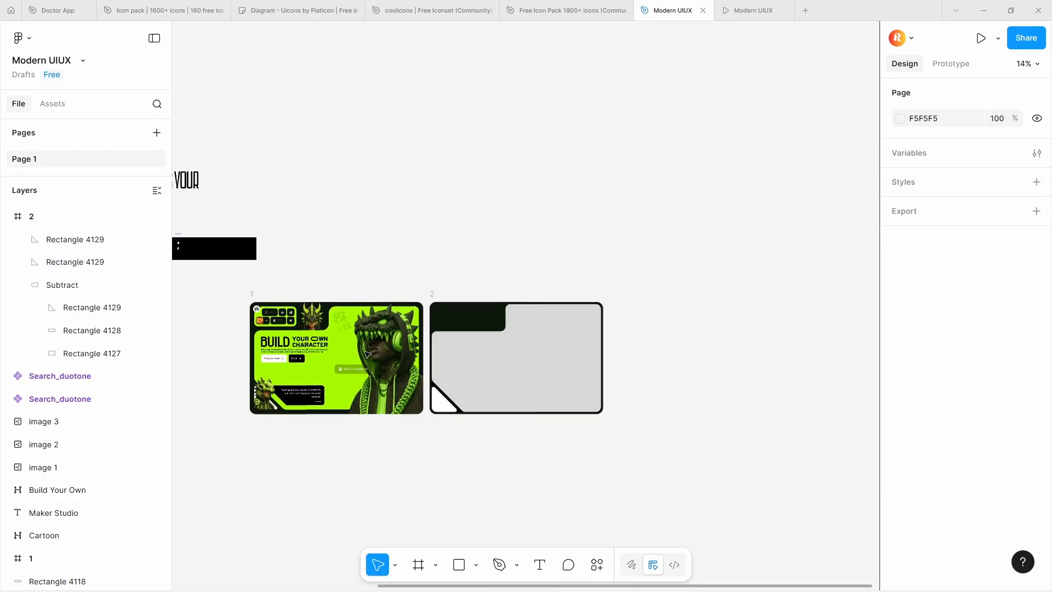
Add a 428 × 240 rectangle at X 22 and Y 22 in frame 2's upper-left dark area, with corner radius 46
{"action": "left_click", "coordinate": [285, 327]}
{"action": "scroll", "coordinate": [285, 328], "scroll_direction": "up", "scroll_amount": 6}
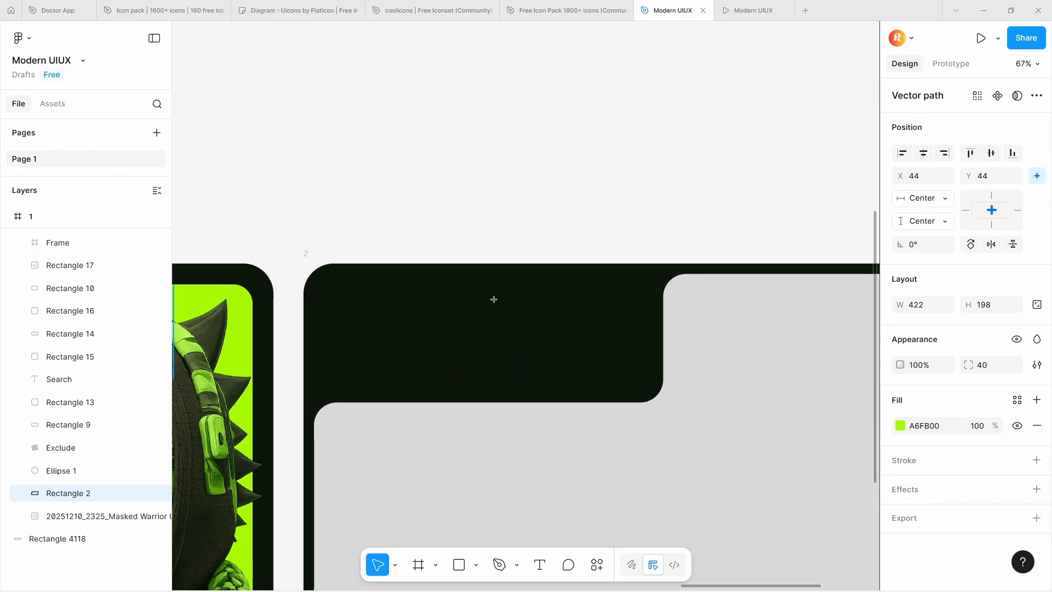
{"action": "mouse_move", "coordinate": [331, 290]}
{"action": "left_mouse_down"}
{"action": "mouse_move", "coordinate": [577, 371]}
{"action": "mouse_move", "coordinate": [547, 324]}
{"action": "left_mouse_up"}
{"action": "left_click_drag", "start_coordinate": [899, 304], "coordinate": [771, 305]}
{"action": "left_click_drag", "start_coordinate": [968, 301], "coordinate": [11, 344]}
{"action": "scroll", "coordinate": [767, 350], "scroll_direction": "down", "scroll_amount": 2}
{"action": "left_click_drag", "start_coordinate": [968, 366], "coordinate": [455, 369]}
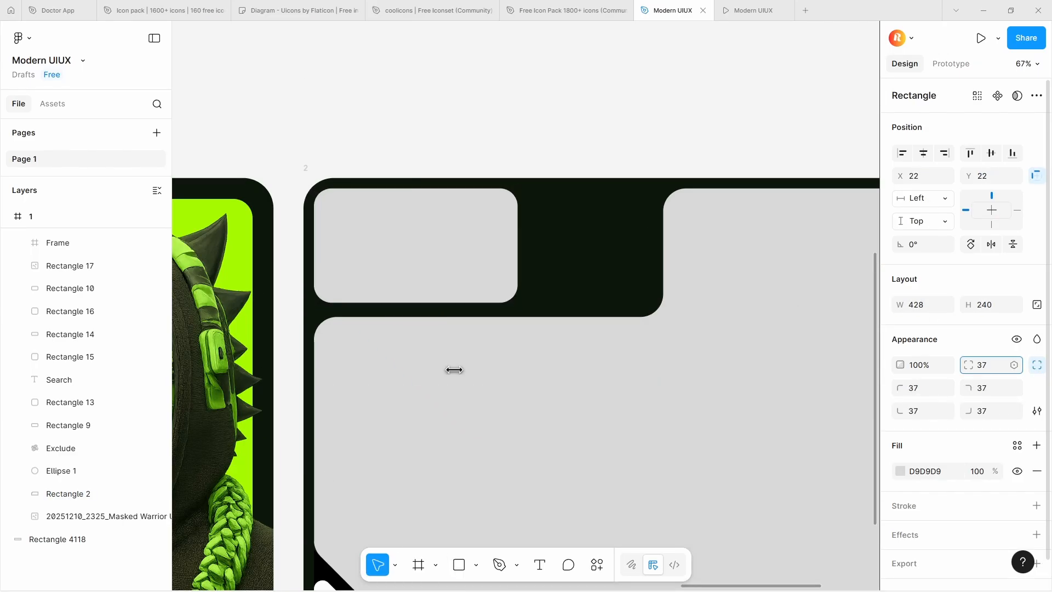
Compare the new grey panel with the notched green button panel in the frame 1 reference design
{"action": "scroll", "coordinate": [876, 242], "scroll_direction": "down", "scroll_amount": 3}
{"action": "scroll", "coordinate": [263, 247], "scroll_direction": "up", "scroll_amount": 3}
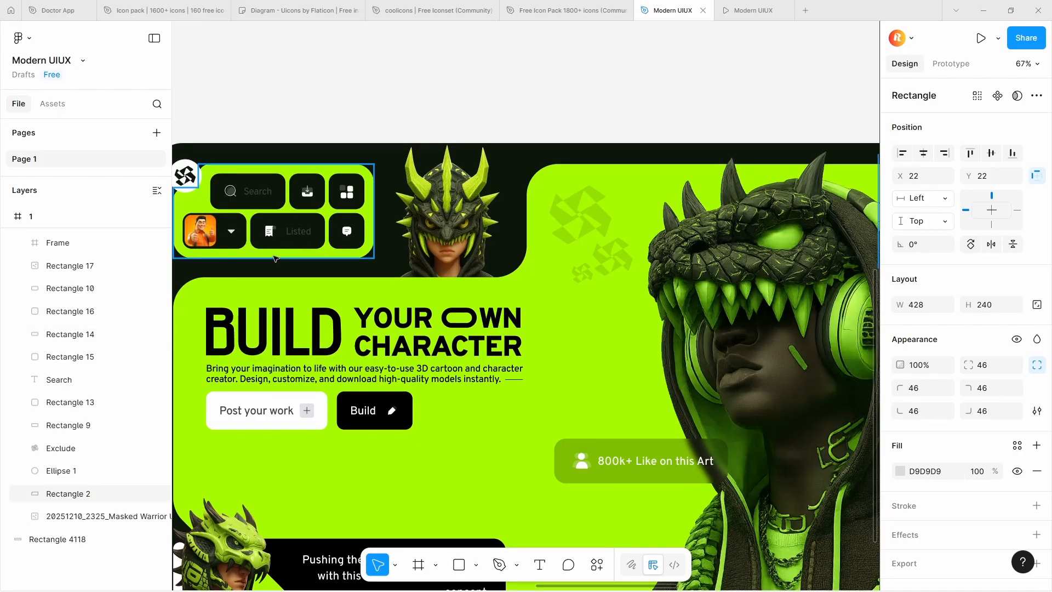
{"action": "left_click", "coordinate": [272, 256]}
{"action": "scroll", "coordinate": [273, 256], "scroll_direction": "down", "scroll_amount": 3}
{"action": "scroll", "coordinate": [461, 249], "scroll_direction": "up", "scroll_amount": 3}
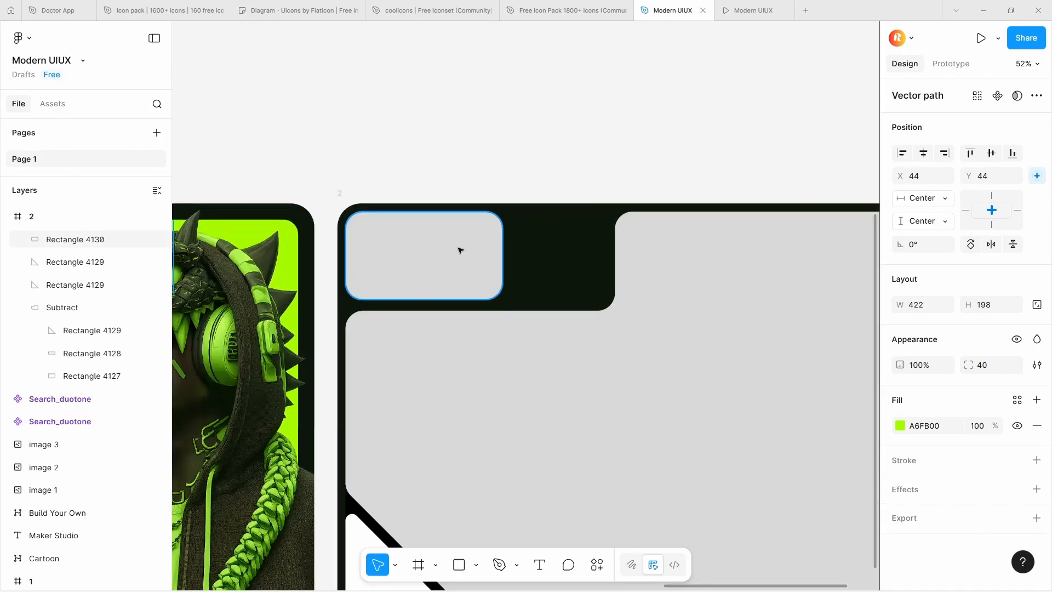
{"action": "left_click", "coordinate": [461, 248]}
{"action": "scroll", "coordinate": [482, 237], "scroll_direction": "down", "scroll_amount": 3}
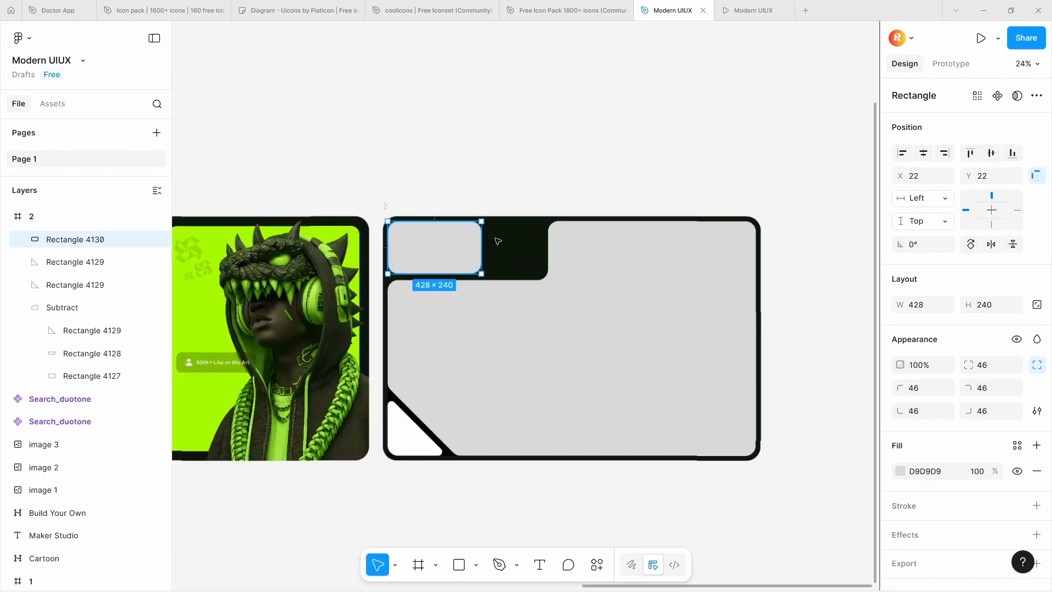
{"action": "scroll", "coordinate": [434, 224], "scroll_direction": "up", "scroll_amount": 5}
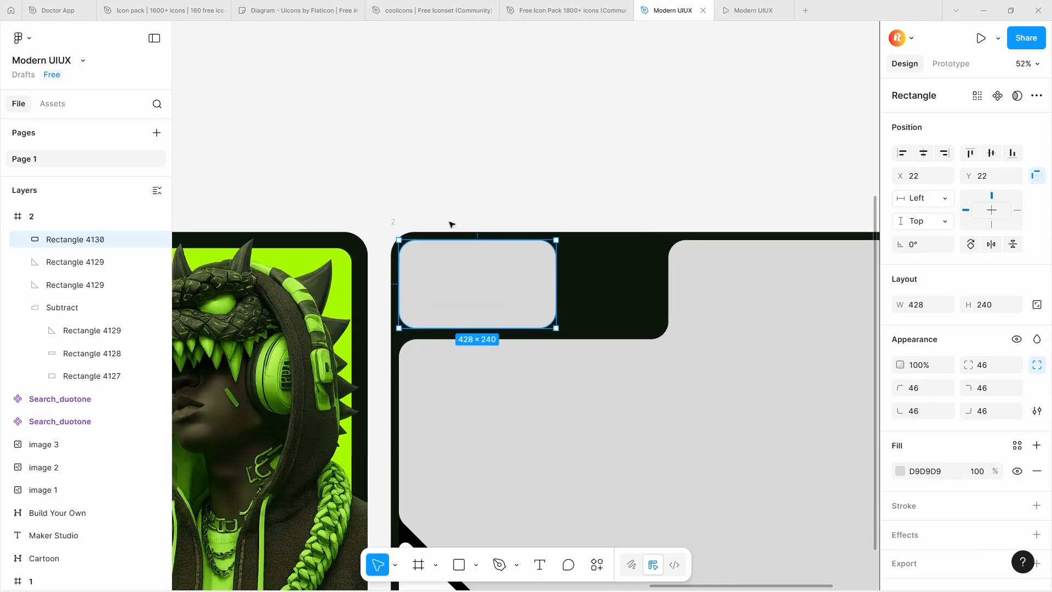
Add points to the grey panel's outline: on the top edge at X 236 and X 129, on the left edge at Y 142 and Y 107
{"action": "double_click", "coordinate": [418, 278]}
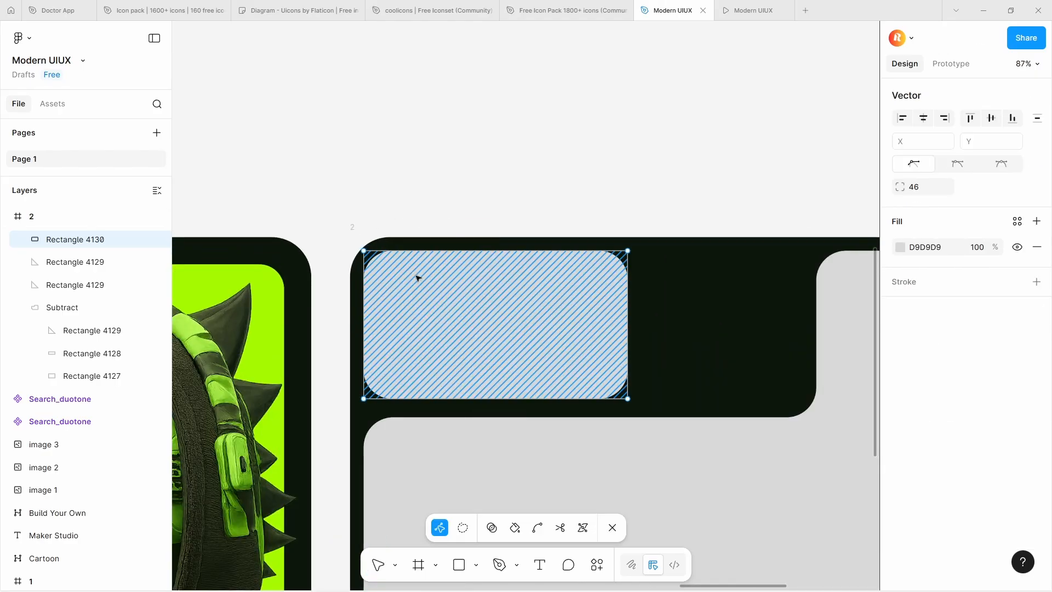
{"action": "scroll", "coordinate": [378, 268], "scroll_direction": "up", "scroll_amount": 4}
{"action": "scroll", "coordinate": [339, 226], "scroll_direction": "down", "scroll_amount": 2}
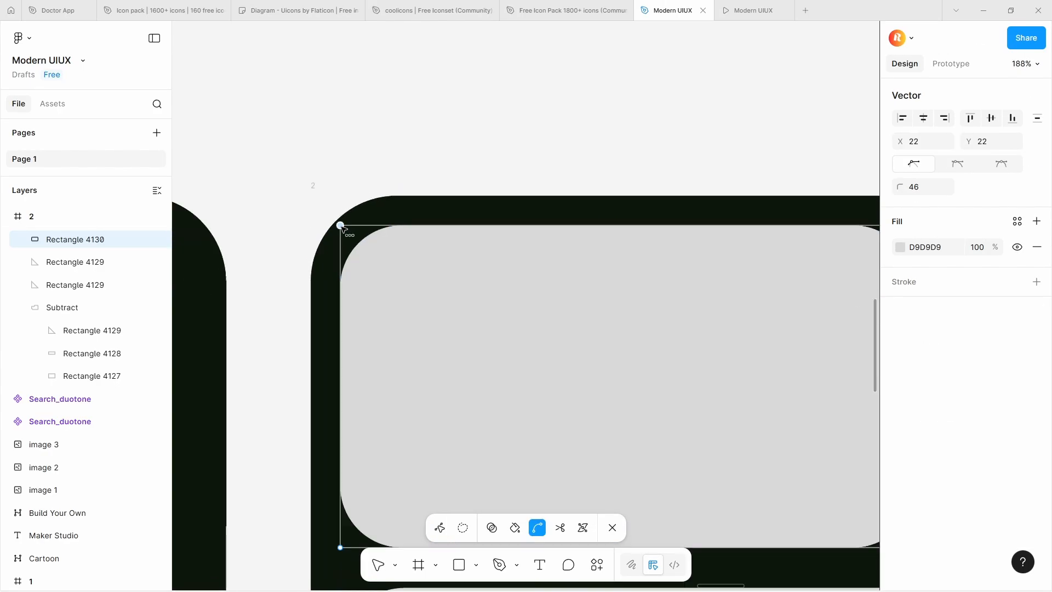
{"action": "left_click", "coordinate": [340, 386]}
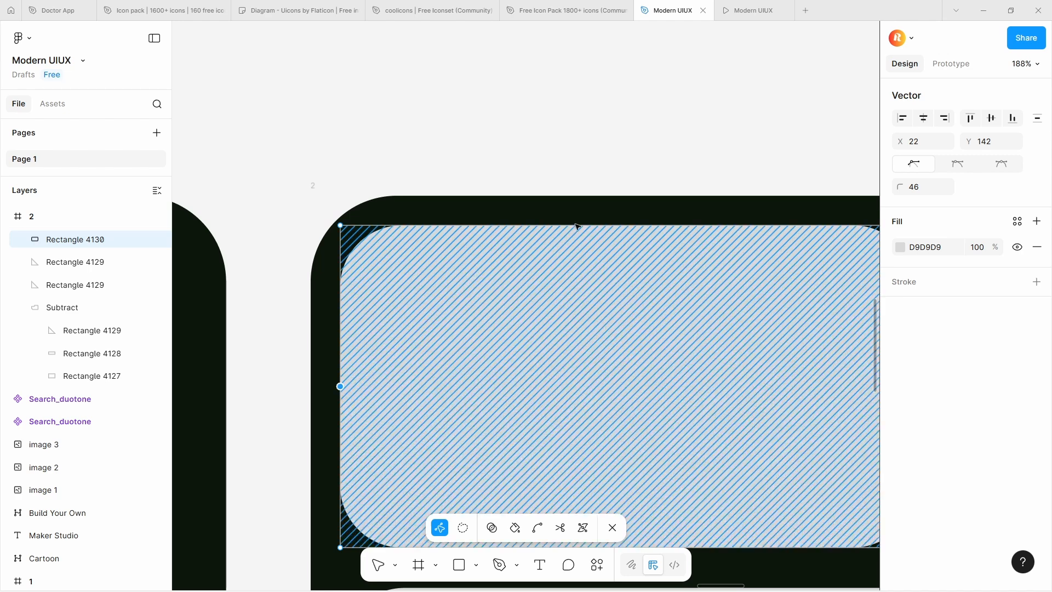
{"action": "left_click", "coordinate": [628, 225]}
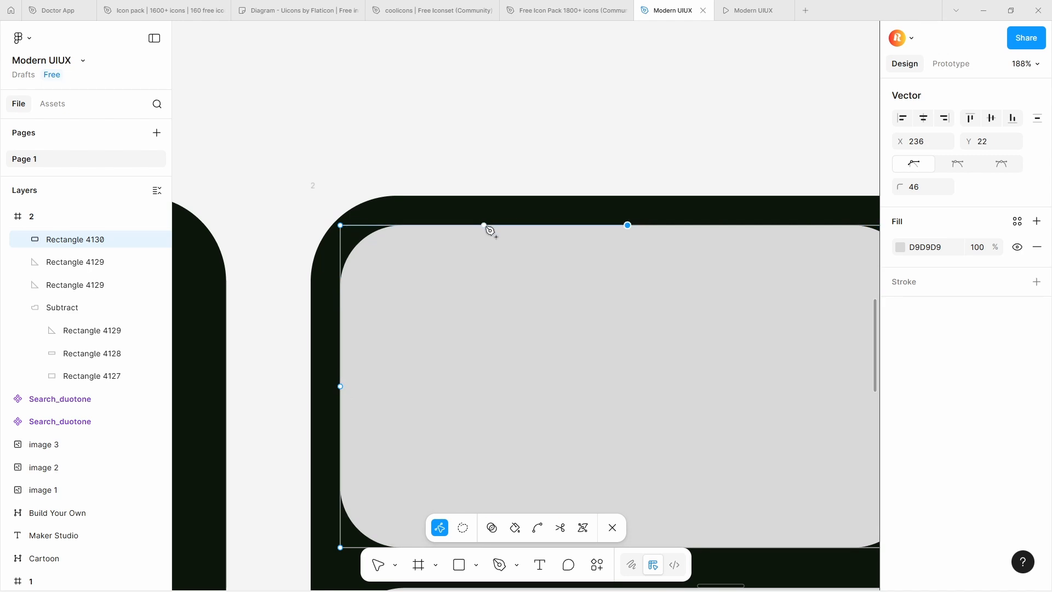
{"action": "left_click", "coordinate": [340, 386]}
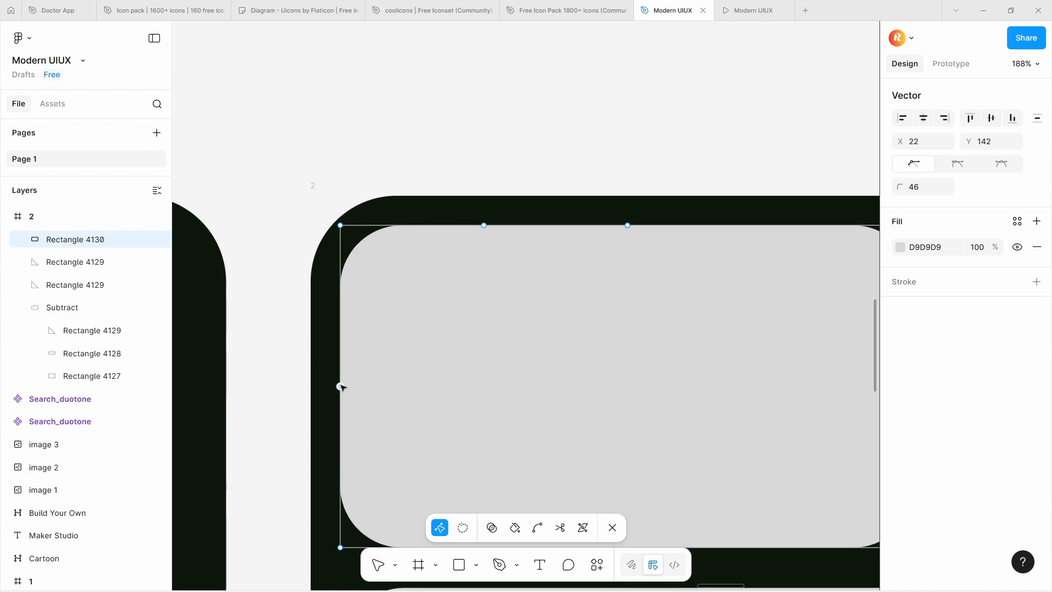
{"action": "left_click", "coordinate": [341, 306]}
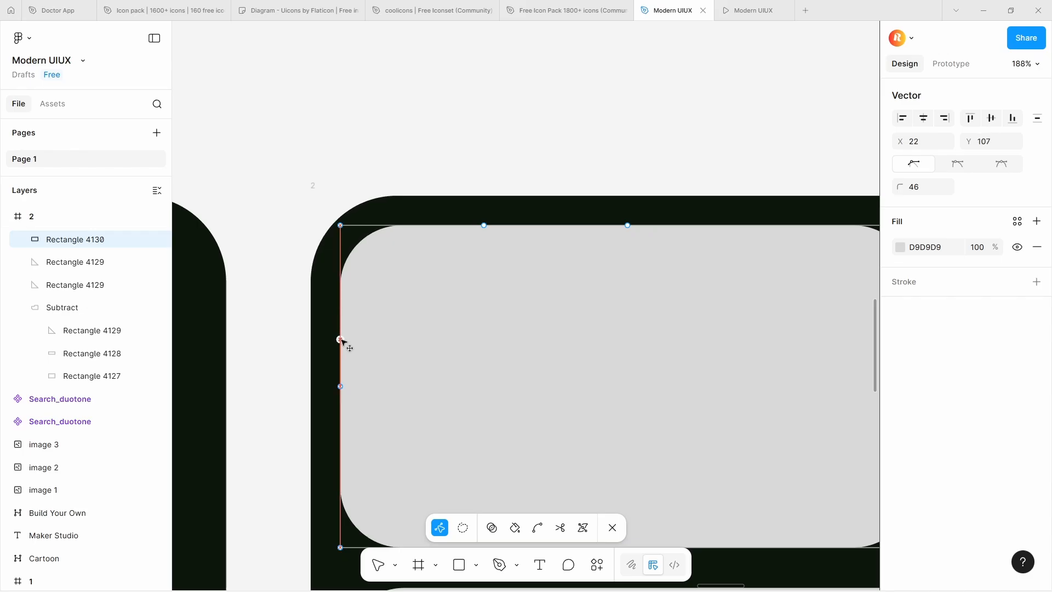
Move the panel's upper-left corner point inward to X 129 and Y 107, forming a stepped notch, and finish point editing
{"action": "left_click_drag", "start_coordinate": [341, 225], "coordinate": [485, 340]}
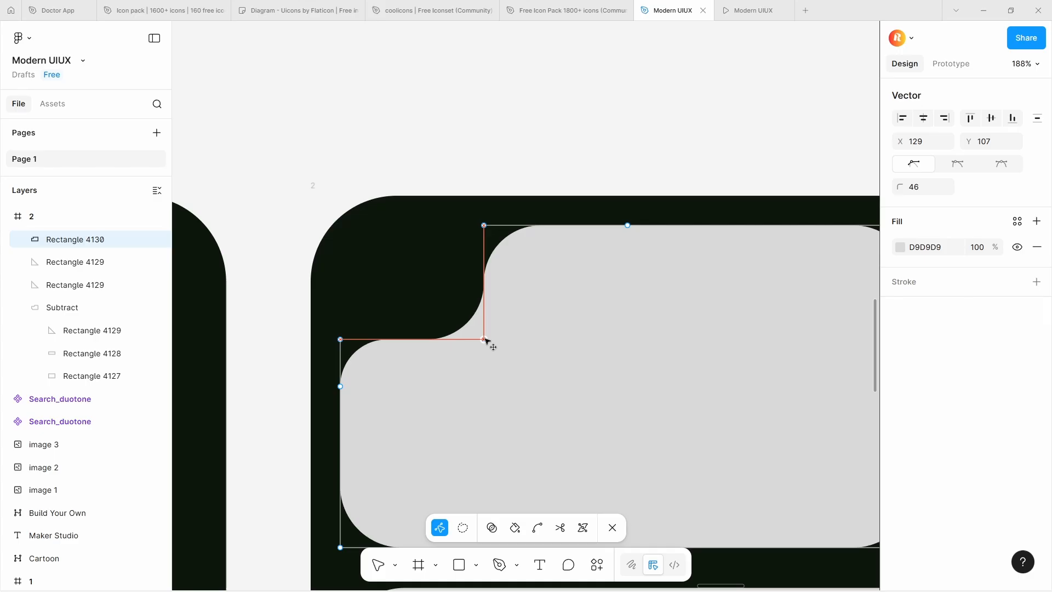
{"action": "scroll", "coordinate": [484, 339], "scroll_direction": "down", "scroll_amount": 5}
{"action": "left_click", "coordinate": [521, 213]}
{"action": "scroll", "coordinate": [521, 214], "scroll_direction": "down", "scroll_amount": 3}
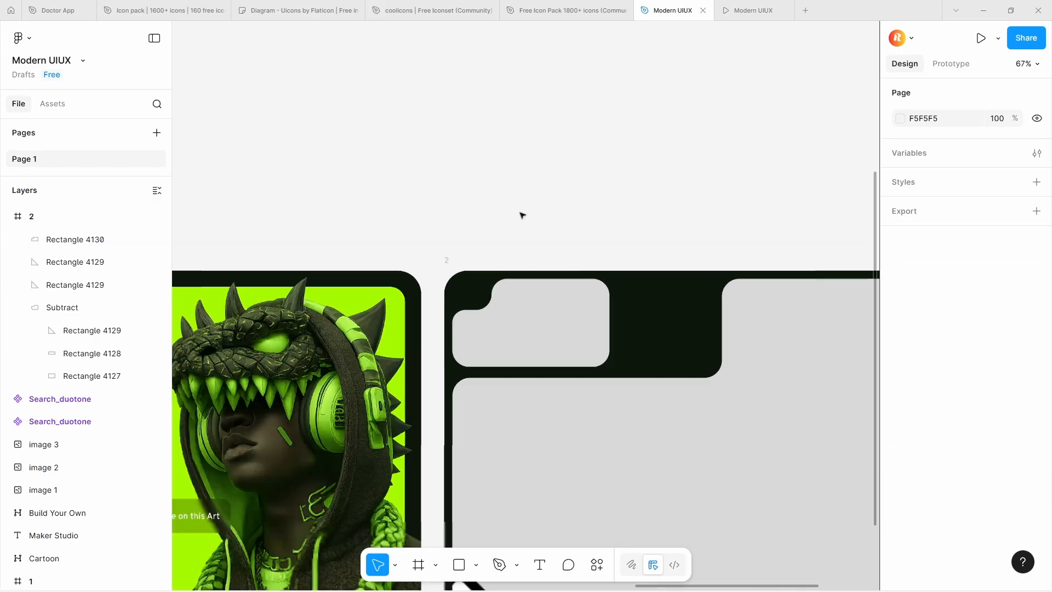
Draw a 96 × 96 circle over the panel's notch and fill it with white, FFFFFF
{"action": "scroll", "coordinate": [521, 214], "scroll_direction": "down", "scroll_amount": 3}
{"action": "scroll", "coordinate": [521, 214], "scroll_direction": "up", "scroll_amount": 10}
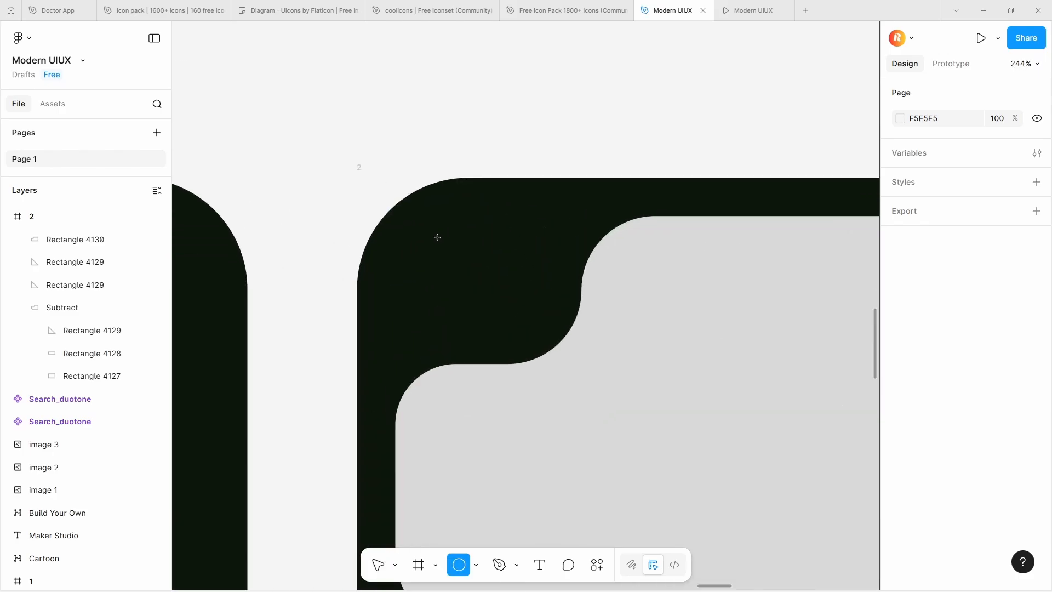
{"action": "left_click_drag", "start_coordinate": [438, 237], "coordinate": [604, 406]}
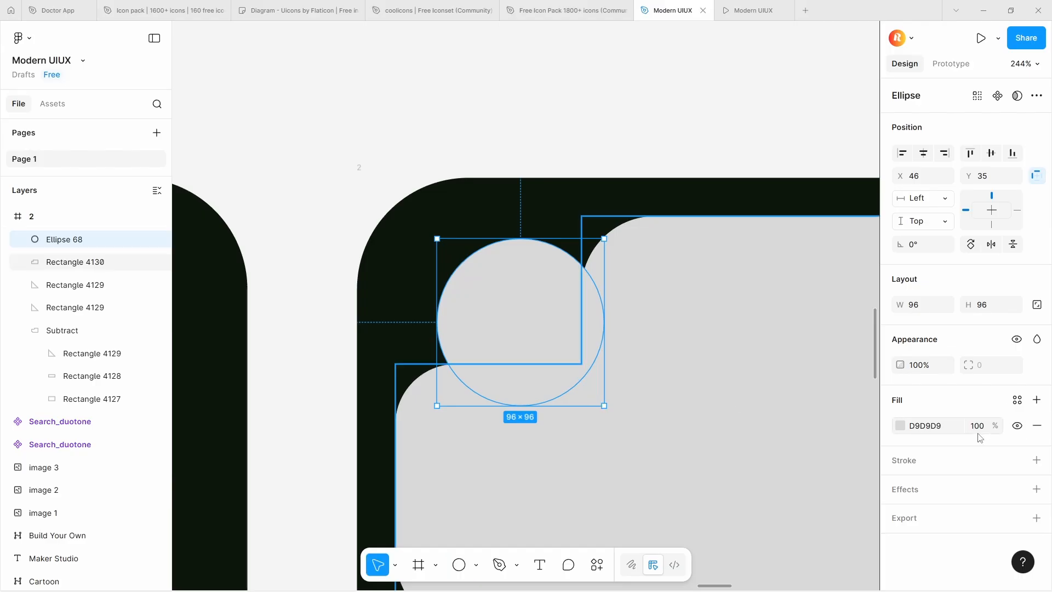
{"action": "left_click", "coordinate": [901, 427]}
{"action": "left_click_drag", "start_coordinate": [776, 312], "coordinate": [621, 260]}
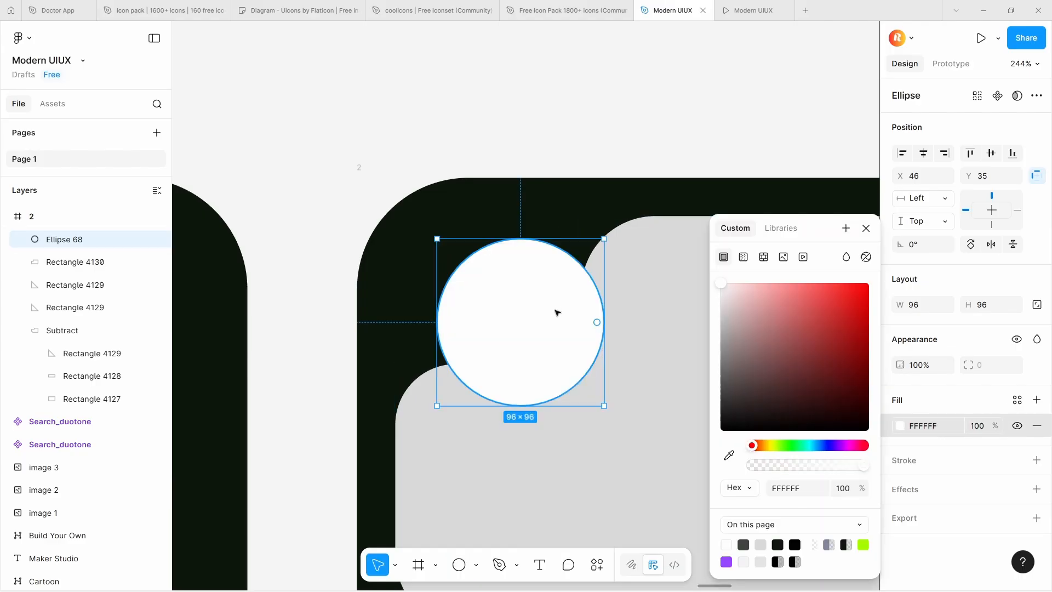
Align the white circle with the panel's left and top edges and tighten the notch around it by shifting its inner point left
{"action": "left_click_drag", "start_coordinate": [555, 309], "coordinate": [511, 289]}
{"action": "double_click", "coordinate": [601, 270]}
{"action": "left_click_drag", "start_coordinate": [580, 363], "coordinate": [532, 365]}
{"action": "scroll", "coordinate": [531, 363], "scroll_direction": "down", "scroll_amount": 5}
{"action": "double_click", "coordinate": [575, 304]}
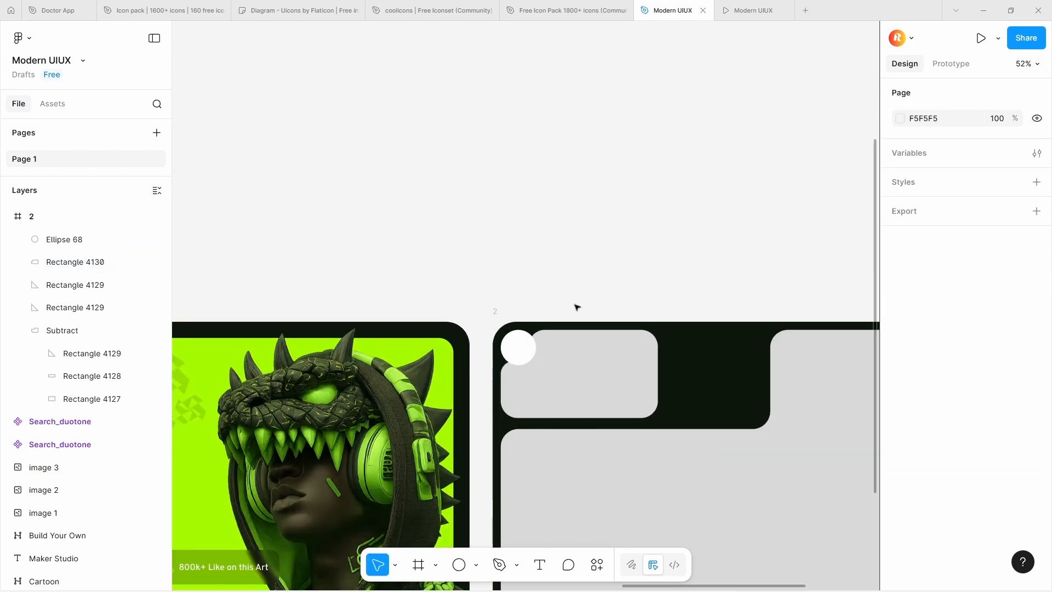
Fill both the notched grey panel and the large subtracted background with the lime green sampled from the frame 1 design
{"action": "scroll", "coordinate": [576, 303], "scroll_direction": "down", "scroll_amount": 3}
{"action": "left_click", "coordinate": [583, 298]}
{"action": "left_click", "coordinate": [598, 260], "text": "shift"}
{"action": "scroll", "coordinate": [946, 433], "scroll_direction": "down", "scroll_amount": 1}
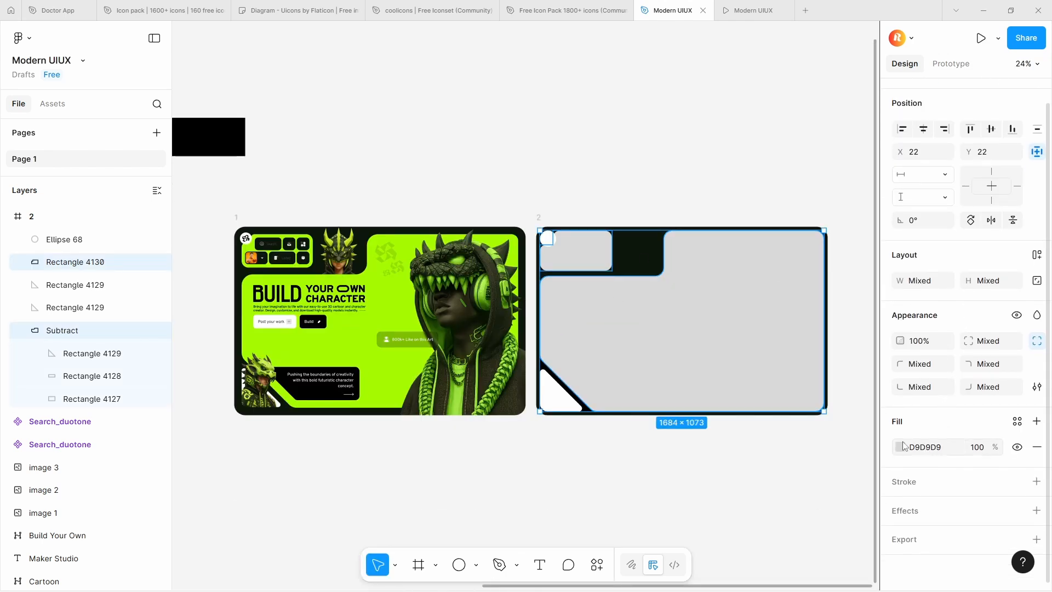
{"action": "left_click", "coordinate": [900, 448]}
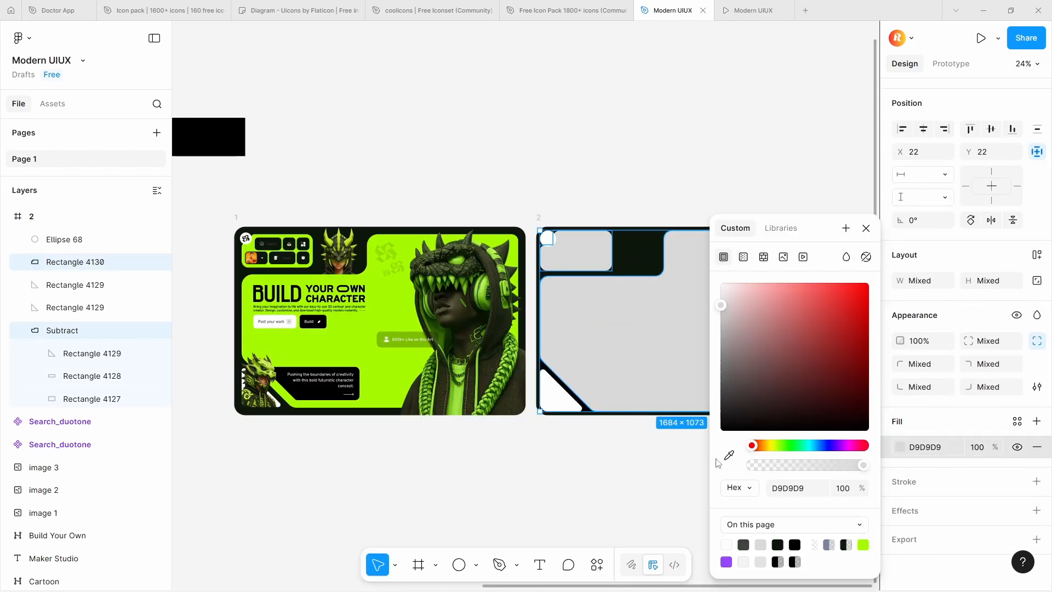
{"action": "left_click", "coordinate": [729, 455]}
{"action": "left_click", "coordinate": [400, 319]}
{"action": "left_click", "coordinate": [558, 185]}
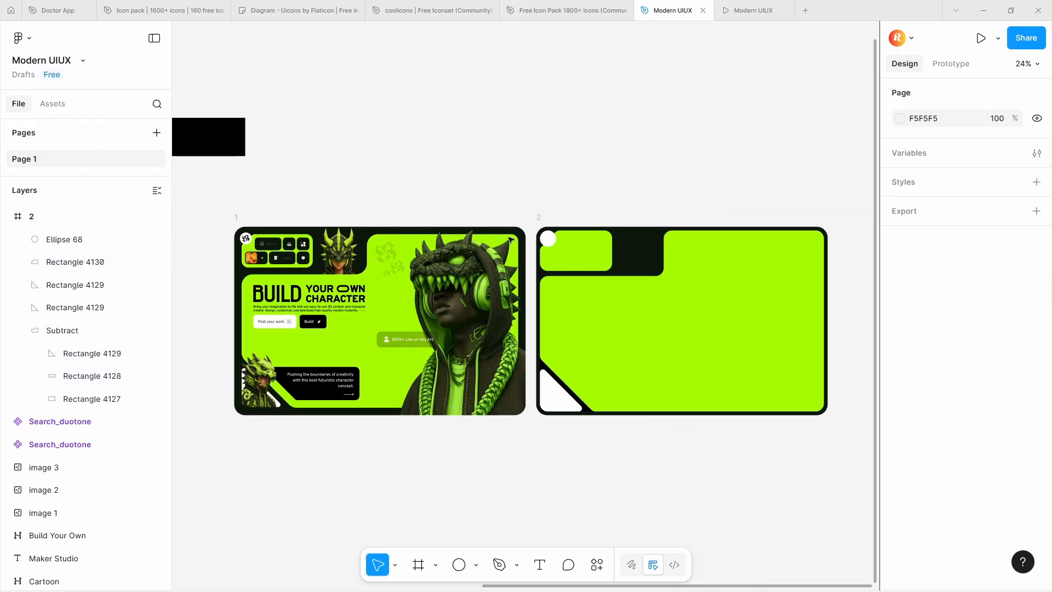
Copy the hooded reptile character image from frame 1 and paste it into frame 2's green background
{"action": "left_click", "coordinate": [480, 288]}
{"action": "left_click", "coordinate": [603, 371]}
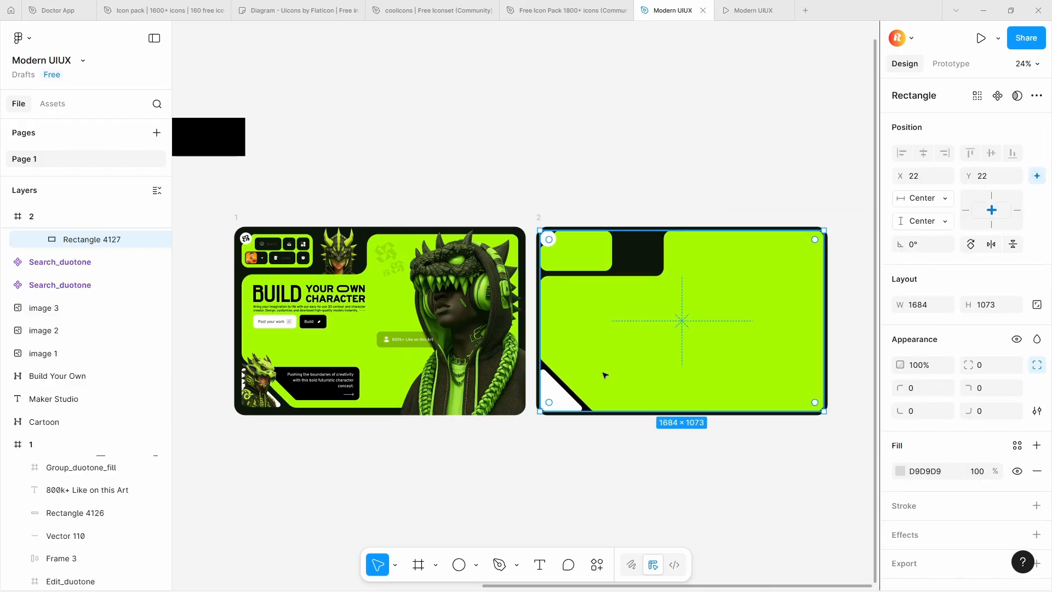
{"action": "key", "text": "Escape"}
{"action": "key", "text": "ctrl+v"}
{"action": "left_click", "coordinate": [779, 489]}
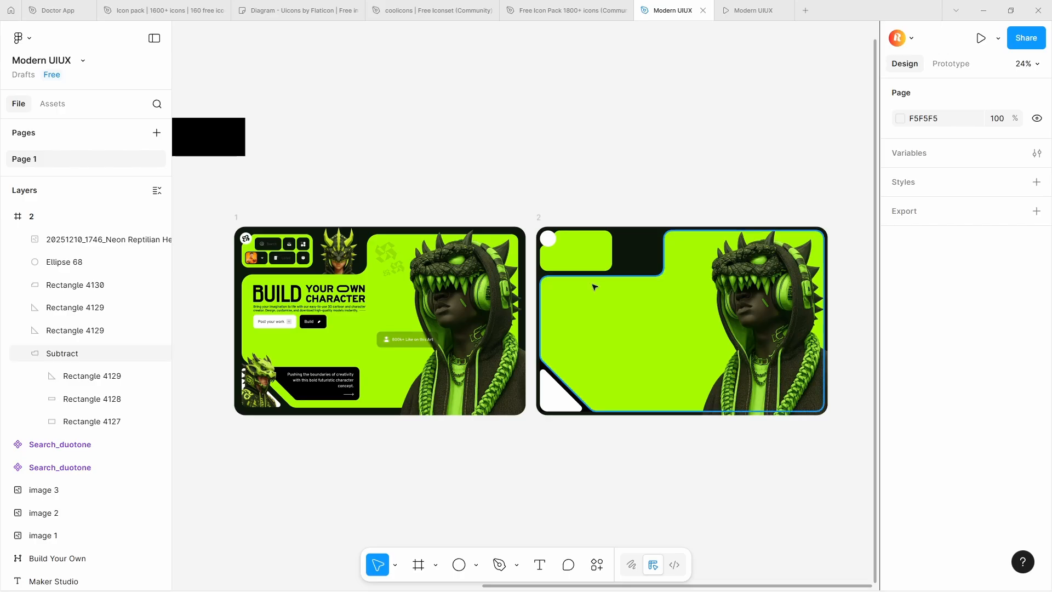
Set the width of the notched green panel in frame 2 to 480
{"action": "left_click", "coordinate": [602, 239]}
{"action": "scroll", "coordinate": [600, 238], "scroll_direction": "up", "scroll_amount": 4}
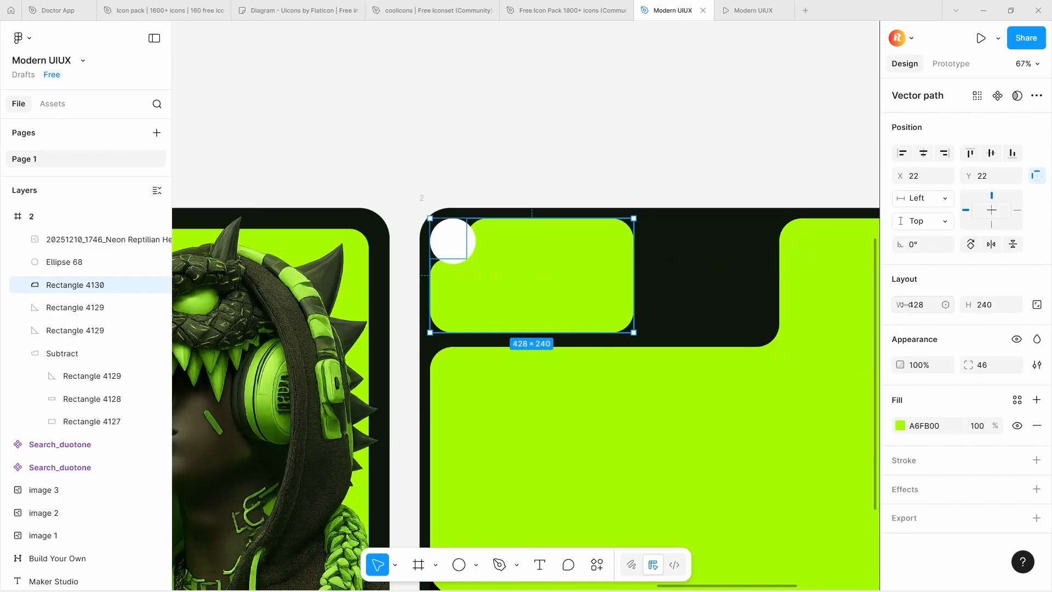
{"action": "left_click_drag", "start_coordinate": [904, 305], "coordinate": [980, 305]}
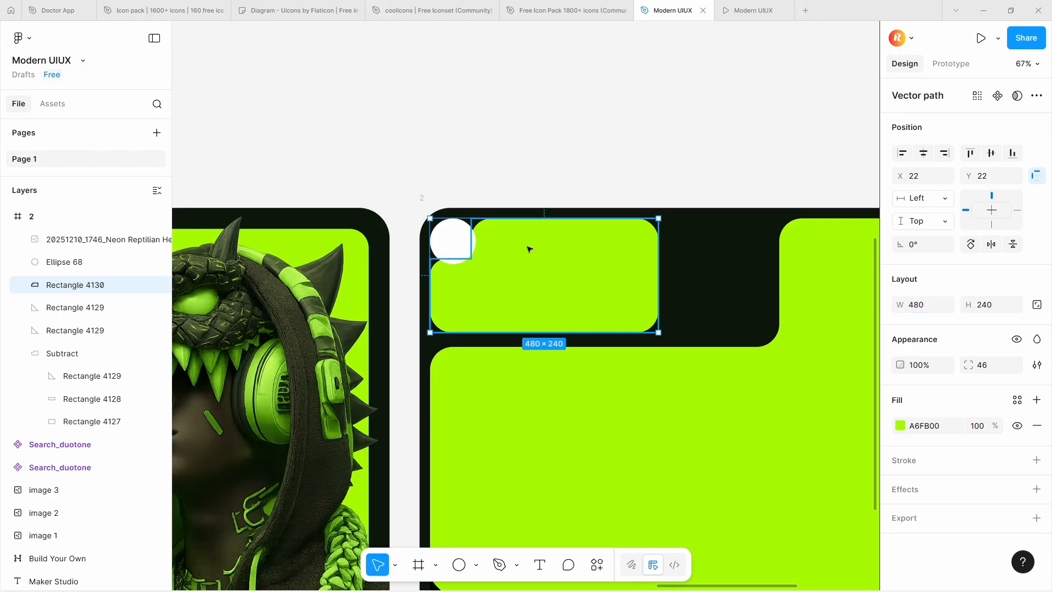
Examine the size and position of each dark button rectangle in frame 1's green panel
{"action": "scroll", "coordinate": [528, 245], "scroll_direction": "down", "scroll_amount": 5}
{"action": "scroll", "coordinate": [263, 241], "scroll_direction": "up", "scroll_amount": 5}
{"action": "left_click", "coordinate": [301, 254]}
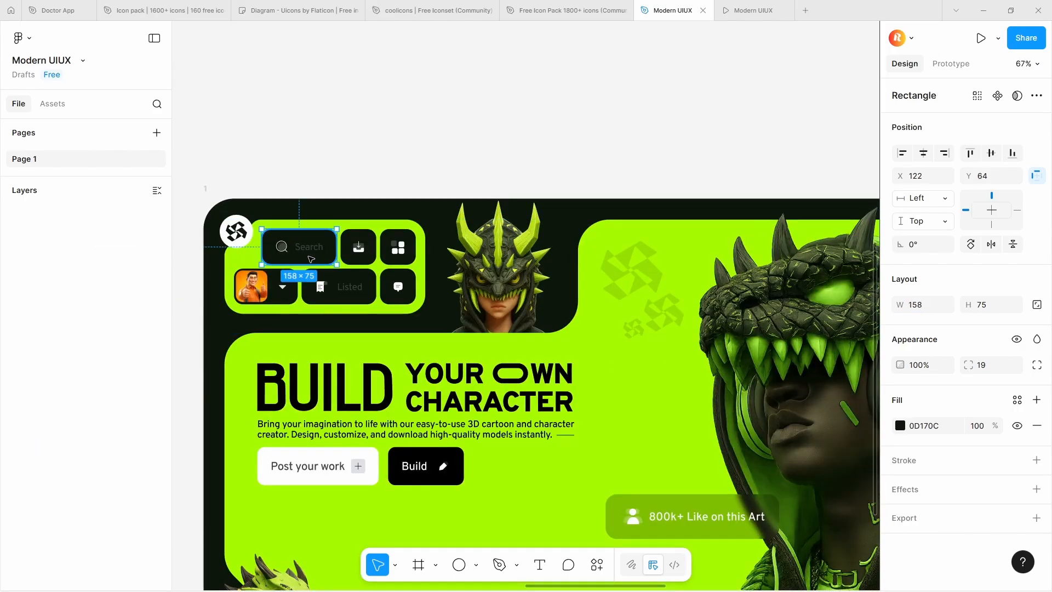
{"action": "left_click", "coordinate": [329, 270]}
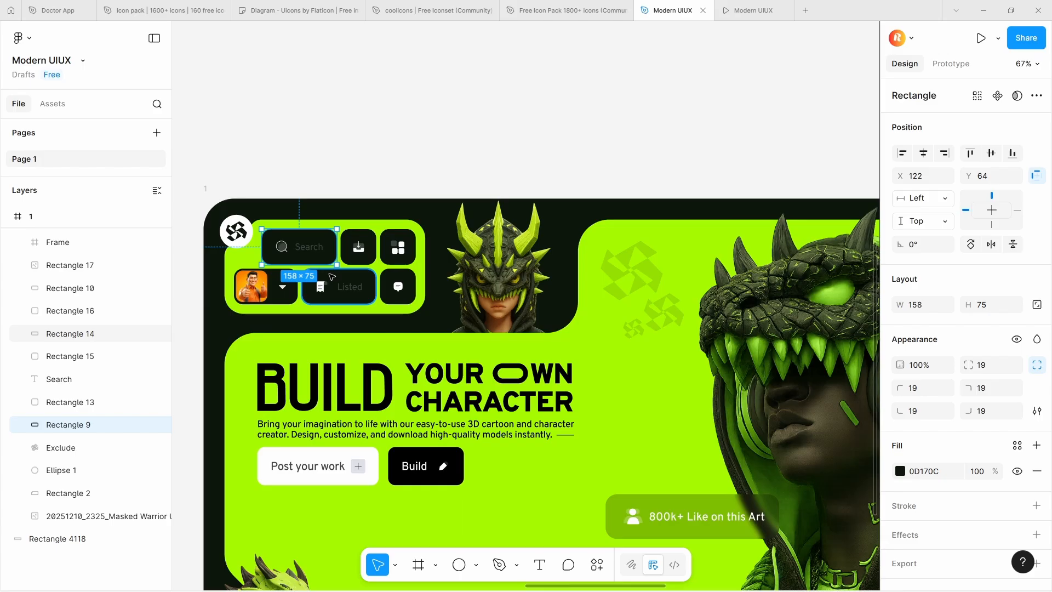
{"action": "left_click", "coordinate": [287, 272]}
{"action": "left_click", "coordinate": [358, 247]}
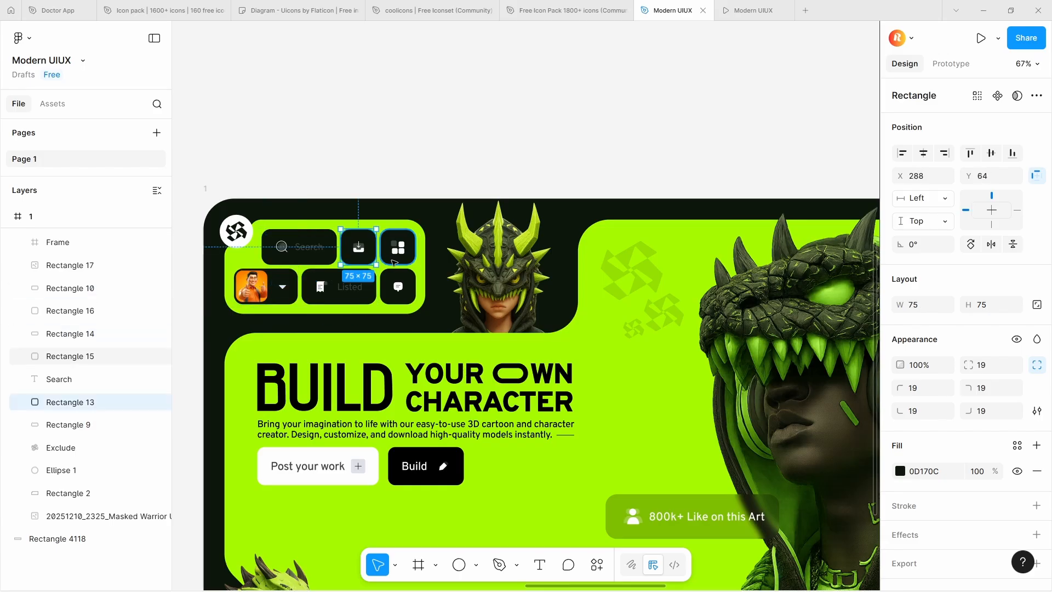
{"action": "left_click", "coordinate": [397, 248]}
{"action": "left_click", "coordinate": [410, 280]}
{"action": "scroll", "coordinate": [310, 253], "scroll_direction": "down", "scroll_amount": 3}
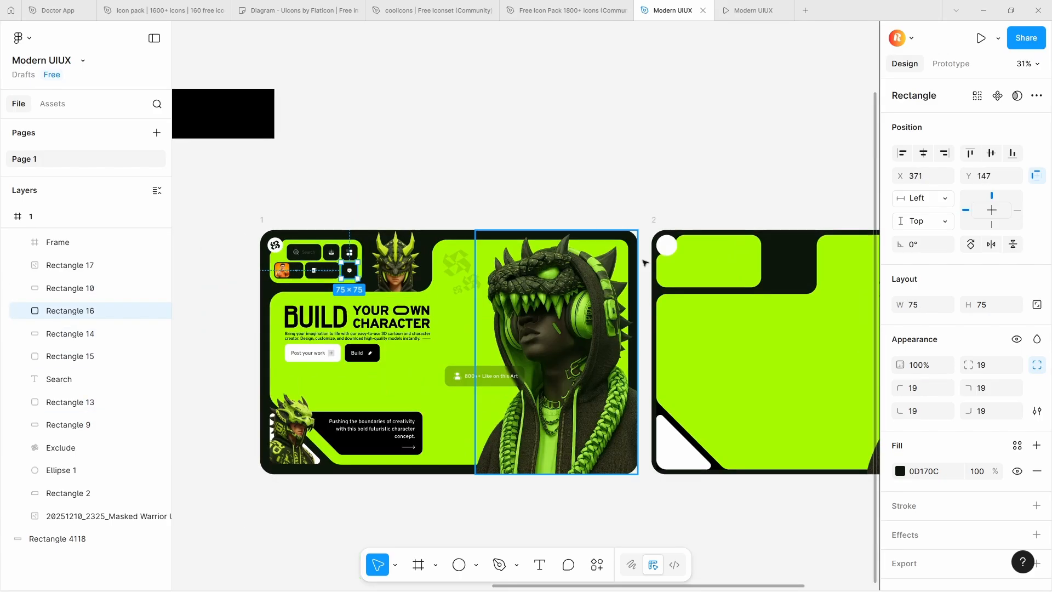
Draw a rectangle on frame 2's green panel beside the white circle and size it 138 × 90
{"action": "scroll", "coordinate": [704, 248], "scroll_direction": "up", "scroll_amount": 3}
{"action": "scroll", "coordinate": [703, 247], "scroll_direction": "down", "scroll_amount": 3}
{"action": "scroll", "coordinate": [575, 221], "scroll_direction": "up", "scroll_amount": 3}
{"action": "scroll", "coordinate": [578, 222], "scroll_direction": "down", "scroll_amount": 3}
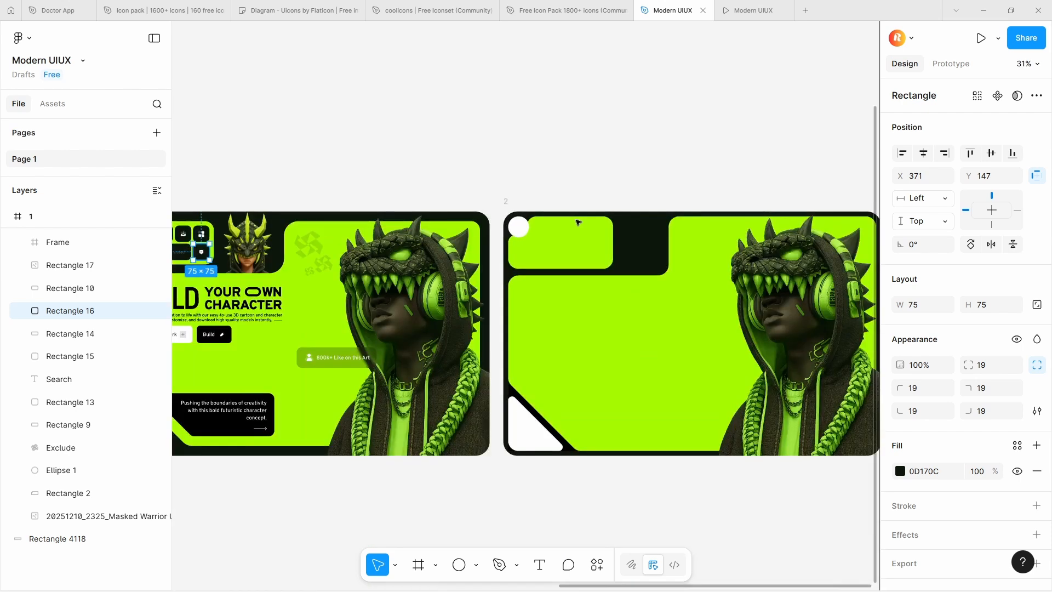
{"action": "scroll", "coordinate": [565, 198], "scroll_direction": "up", "scroll_amount": 3}
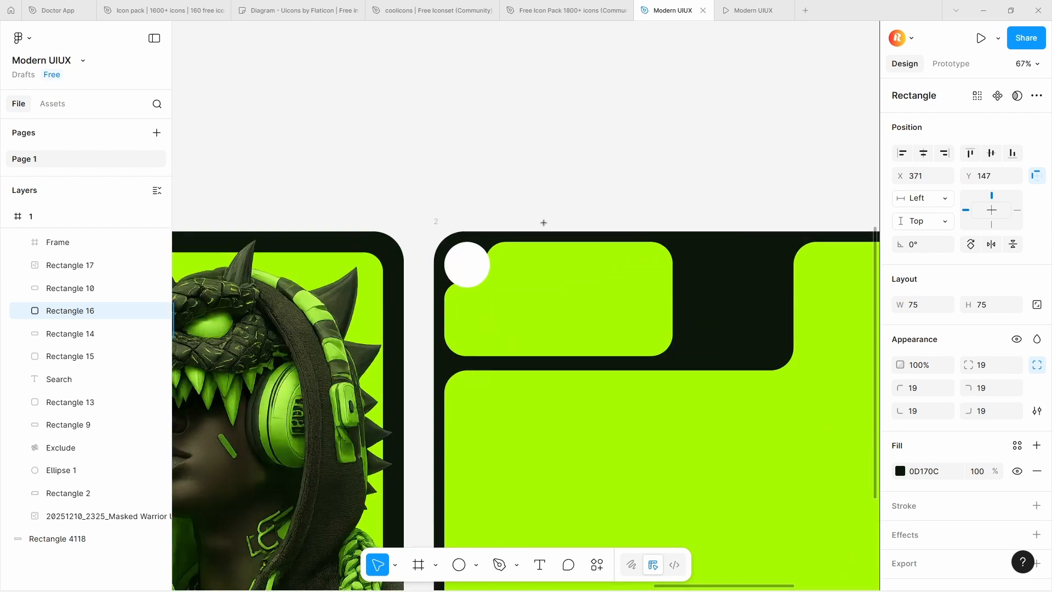
{"action": "left_click_drag", "start_coordinate": [498, 258], "coordinate": [593, 298]}
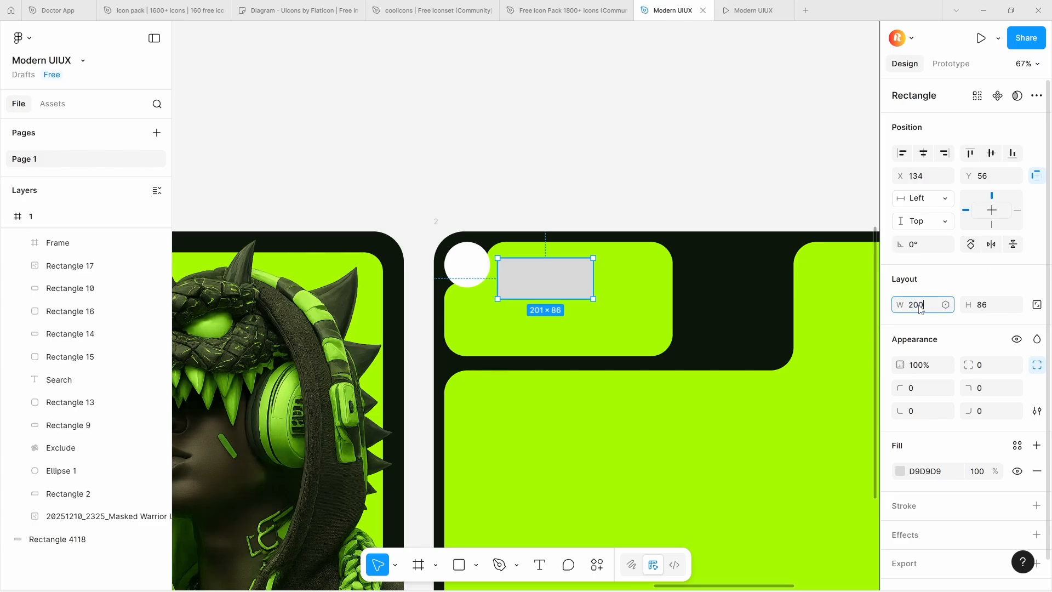
{"action": "left_click", "coordinate": [921, 305]}
{"action": "type", "text": "100"}
{"action": "key", "text": "Return"}
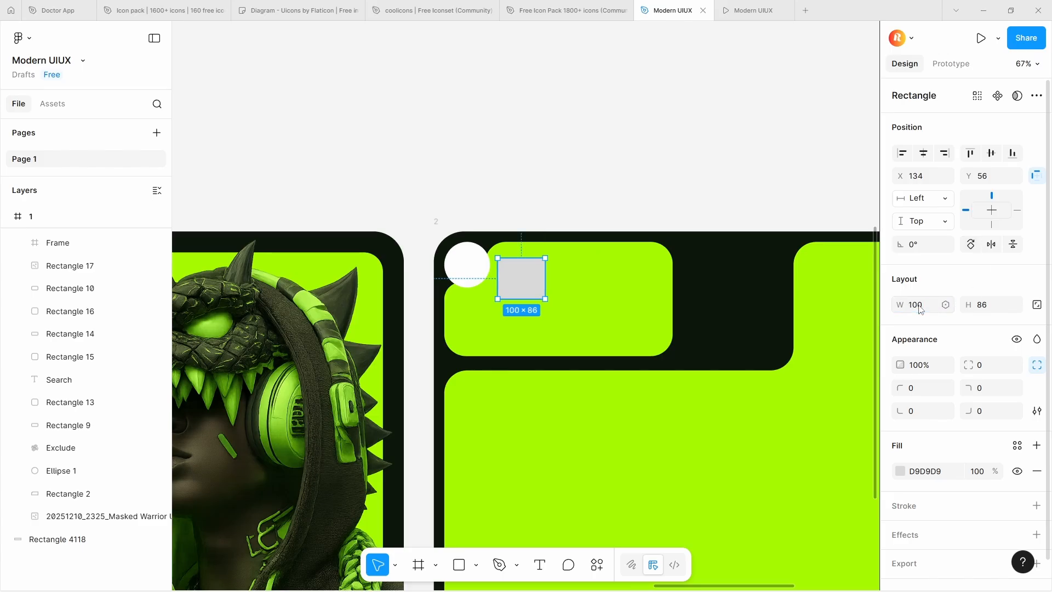
{"action": "mouse_move", "coordinate": [969, 308]}
{"action": "left_mouse_down"}
{"action": "mouse_move", "coordinate": [946, 305]}
{"action": "mouse_move", "coordinate": [959, 315]}
{"action": "left_mouse_up"}
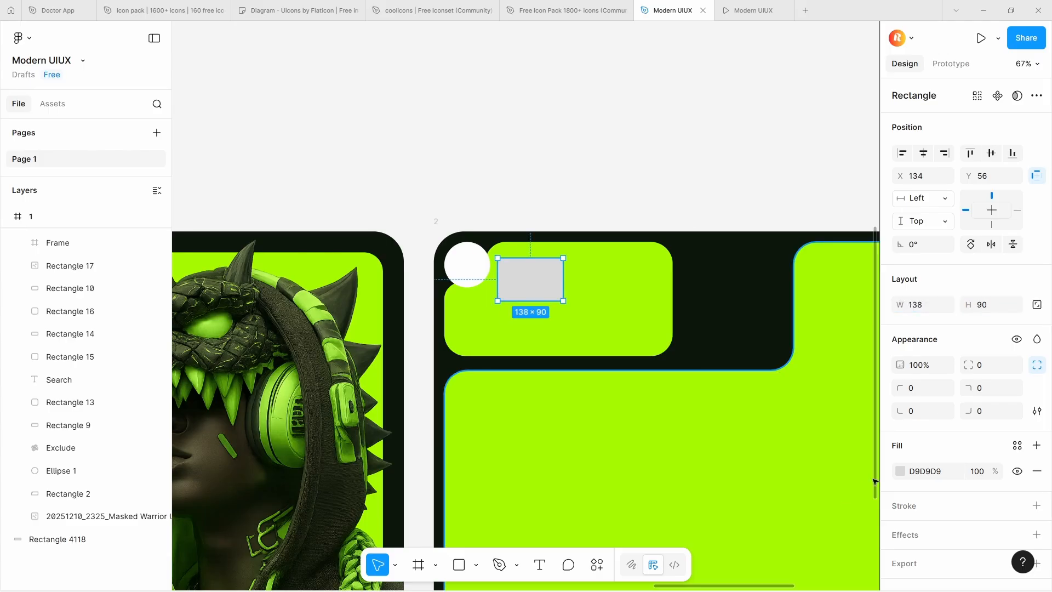
Fill the rectangle with black, 000000, and duplicate it directly below itself
{"action": "left_click", "coordinate": [900, 471]}
{"action": "left_click", "coordinate": [806, 352]}
{"action": "left_click_drag", "start_coordinate": [722, 285], "coordinate": [722, 430]}
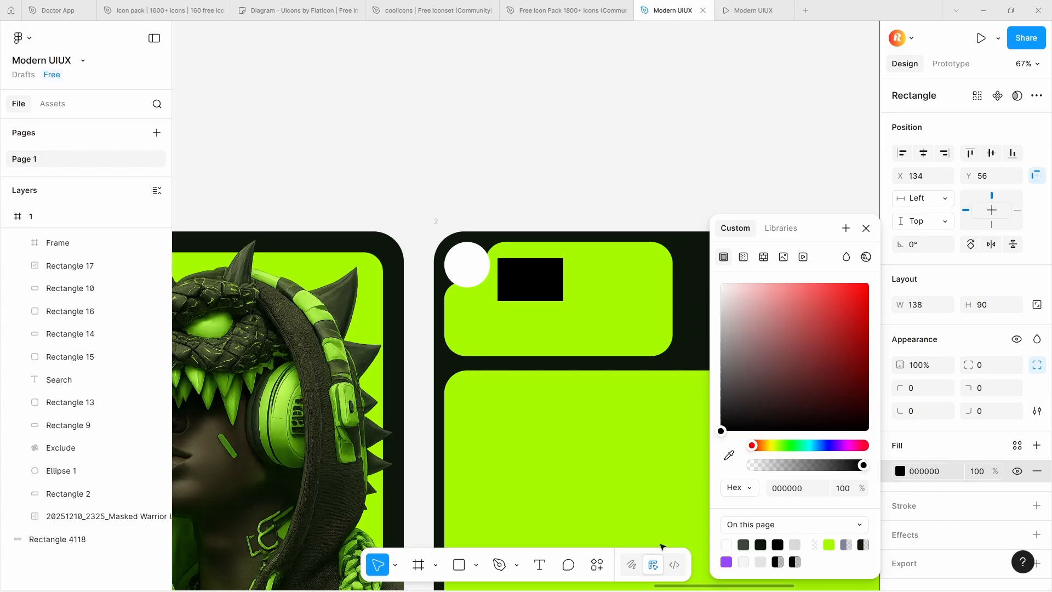
{"action": "left_click_drag", "start_coordinate": [535, 272], "coordinate": [535, 316]}
Move the upper black rectangle to X 133, Y 46 and shift its copy left into a second row, 12 px below
{"action": "left_click", "coordinate": [535, 279]}
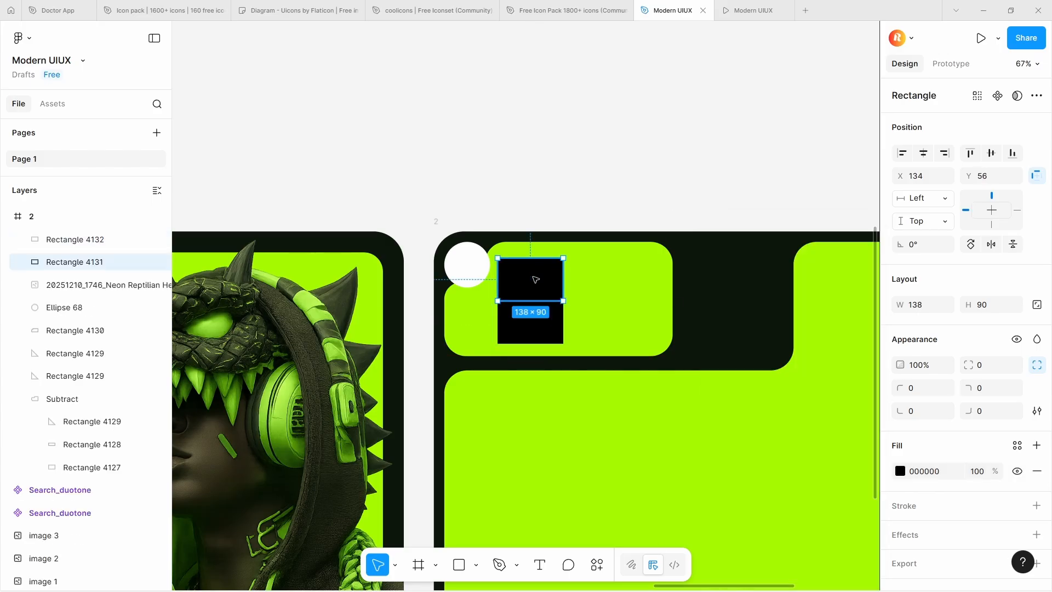
{"action": "key", "text": "alt"}
{"action": "left_click", "coordinate": [537, 328]}
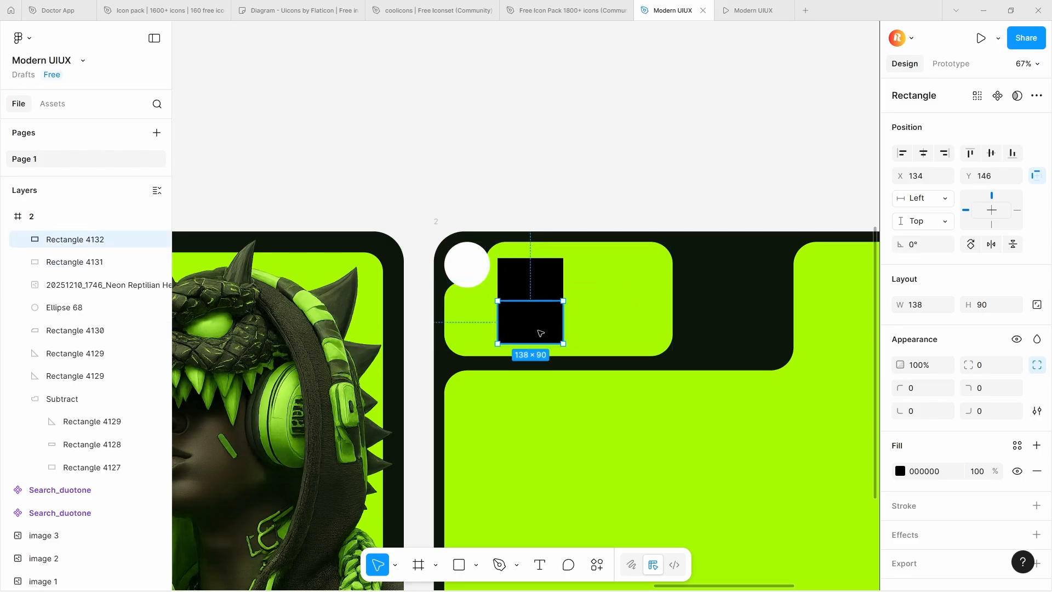
{"action": "left_click_drag", "start_coordinate": [543, 286], "coordinate": [544, 277]}
{"action": "left_click", "coordinate": [539, 322], "text": "shift"}
{"action": "scroll", "coordinate": [538, 274], "scroll_direction": "down", "scroll_amount": 2}
{"action": "scroll", "coordinate": [539, 284], "scroll_direction": "up", "scroll_amount": 3}
{"action": "left_click", "coordinate": [543, 312]}
{"action": "left_click_drag", "start_coordinate": [544, 314], "coordinate": [476, 314]}
{"action": "key", "text": "alt"}
{"action": "key", "text": "Left"}
{"action": "key", "text": "Left"}
{"action": "key", "text": "Left"}
Set the corner radius of both black rectangles to 22
{"action": "left_click", "coordinate": [519, 249]}
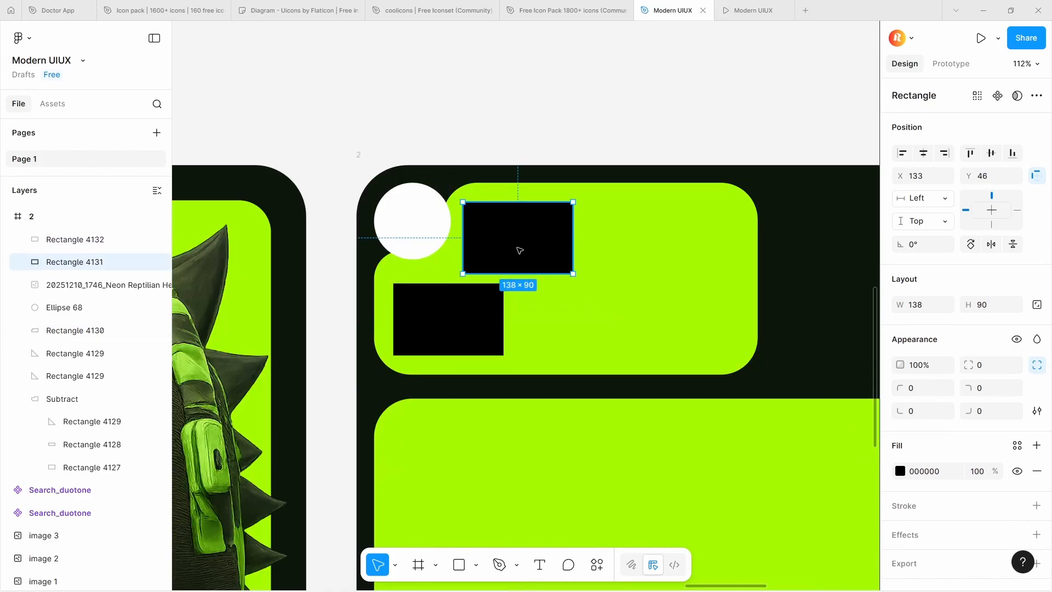
{"action": "scroll", "coordinate": [517, 248], "scroll_direction": "down", "scroll_amount": 1}
{"action": "left_click", "coordinate": [490, 295], "text": "shift"}
{"action": "left_click_drag", "start_coordinate": [968, 387], "coordinate": [234, 384]}
{"action": "scroll", "coordinate": [584, 306], "scroll_direction": "down", "scroll_amount": 1}
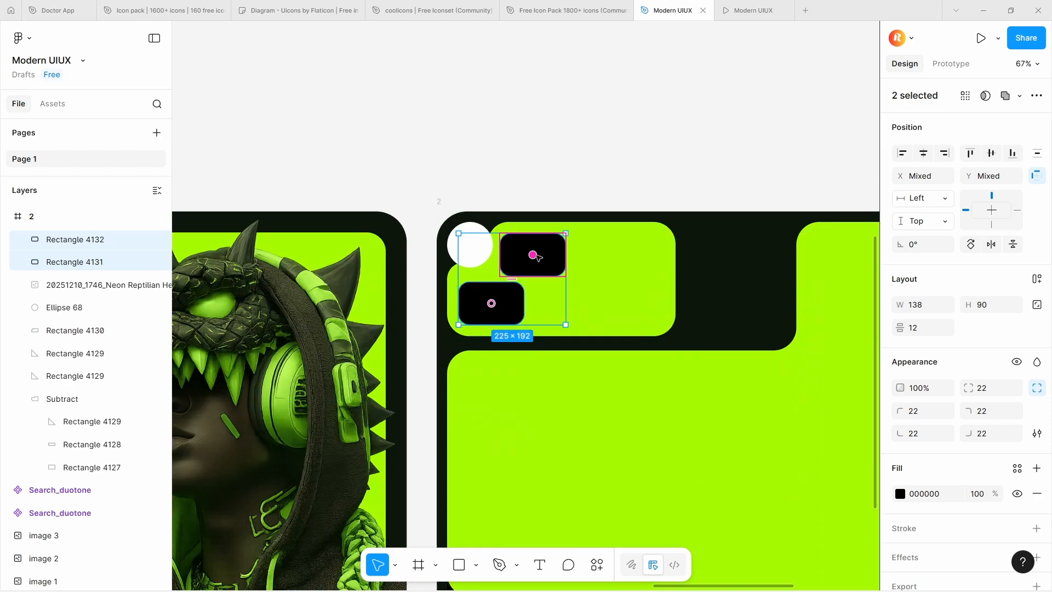
Duplicate the lower black rectangle to its right in the second row, leaving a 9 px gap
{"action": "left_click", "coordinate": [548, 255]}
{"action": "left_click_drag", "start_coordinate": [551, 254], "coordinate": [583, 302], "text": "alt"}
{"action": "left_click", "coordinate": [510, 304], "text": "shift"}
{"action": "left_click", "coordinate": [558, 307]}
{"action": "left_click", "coordinate": [491, 303], "text": "shift"}
{"action": "scroll", "coordinate": [521, 306], "scroll_direction": "up", "scroll_amount": 4}
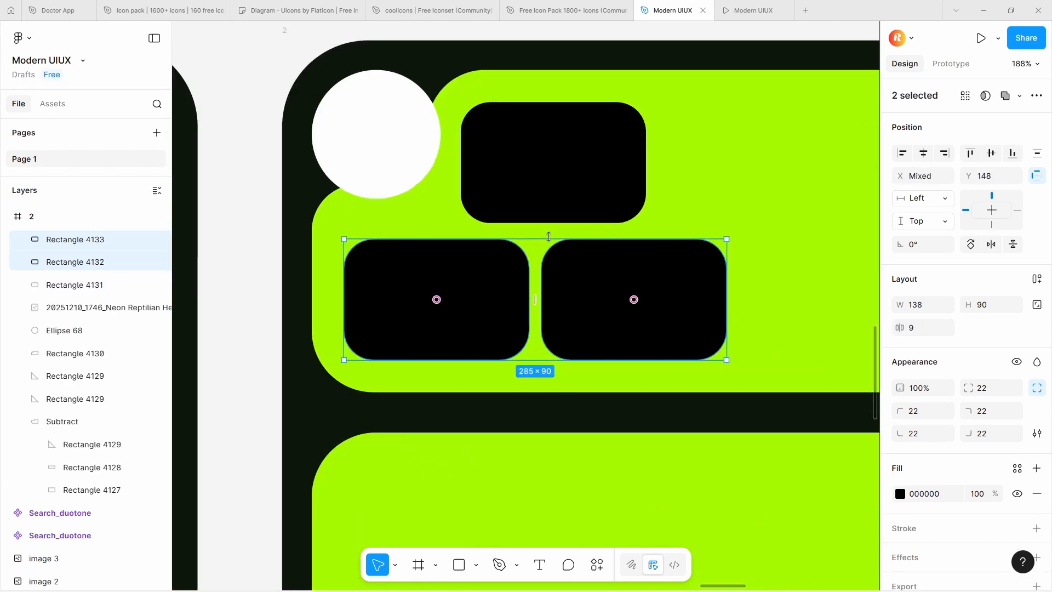
{"action": "scroll", "coordinate": [521, 194], "scroll_direction": "down", "scroll_amount": 3}
{"action": "scroll", "coordinate": [522, 194], "scroll_direction": "up", "scroll_amount": 1}
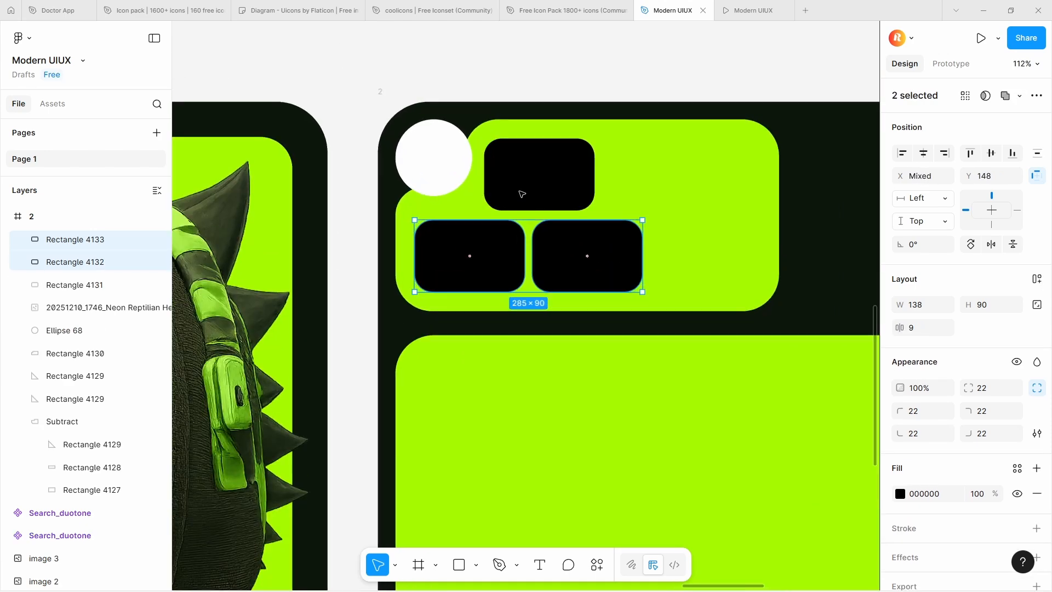
Duplicate the upper rectangle to its right at X 283, Y 46 and set the copy's width to 90
{"action": "left_click", "coordinate": [500, 131]}
{"action": "scroll", "coordinate": [501, 131], "scroll_direction": "down", "scroll_amount": 6}
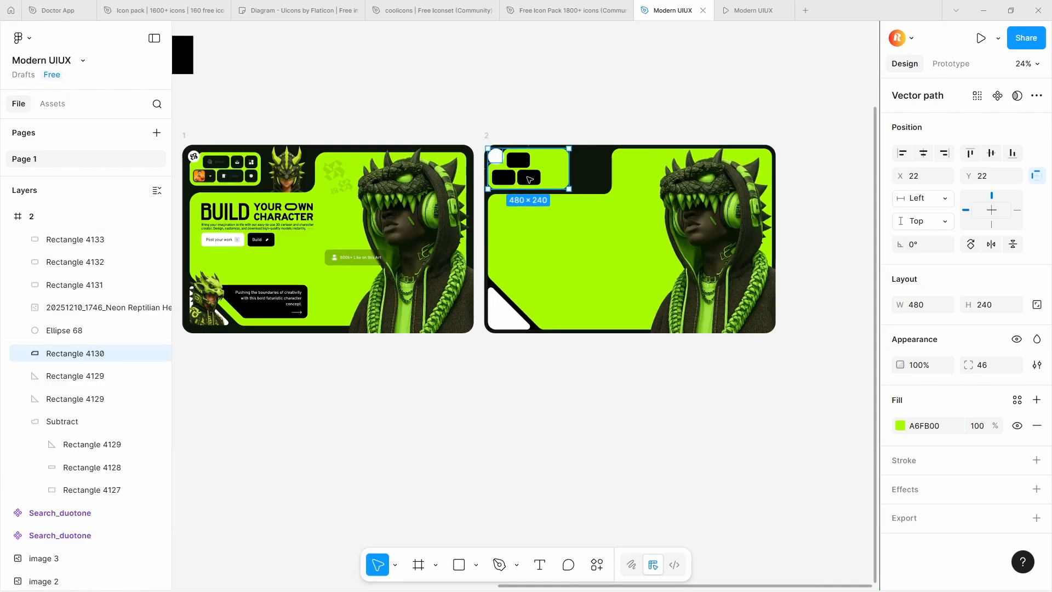
{"action": "scroll", "coordinate": [526, 178], "scroll_direction": "up", "scroll_amount": 5}
{"action": "left_click", "coordinate": [531, 176]}
{"action": "left_click_drag", "start_coordinate": [523, 120], "coordinate": [617, 120], "text": "alt"}
{"action": "key", "text": "Left"}
{"action": "key", "text": "Left"}
{"action": "key", "text": "Left"}
{"action": "scroll", "coordinate": [584, 106], "scroll_direction": "up", "scroll_amount": 2}
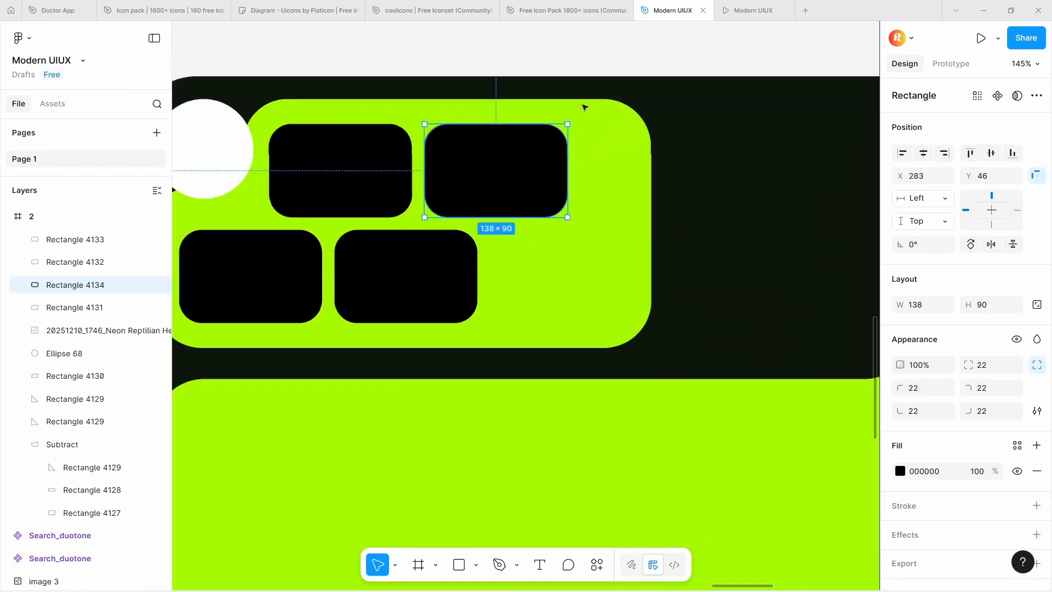
{"action": "left_click", "coordinate": [929, 307]}
{"action": "type", "text": "90"}
{"action": "key", "text": "Return"}
Widen the second rectangle of the lower row until its right edge lines up with the square above
{"action": "scroll", "coordinate": [566, 218], "scroll_direction": "down", "scroll_amount": 7}
{"action": "scroll", "coordinate": [579, 192], "scroll_direction": "up", "scroll_amount": 5}
{"action": "left_click", "coordinate": [463, 313]}
{"action": "left_click_drag", "start_coordinate": [479, 308], "coordinate": [502, 307]}
Duplicate the 90 × 90 square to the right end of both rows and nudge the two copies slightly right
{"action": "left_click_drag", "start_coordinate": [476, 246], "coordinate": [539, 247], "text": "alt"}
{"action": "left_click_drag", "start_coordinate": [539, 245], "coordinate": [539, 307], "text": "alt"}
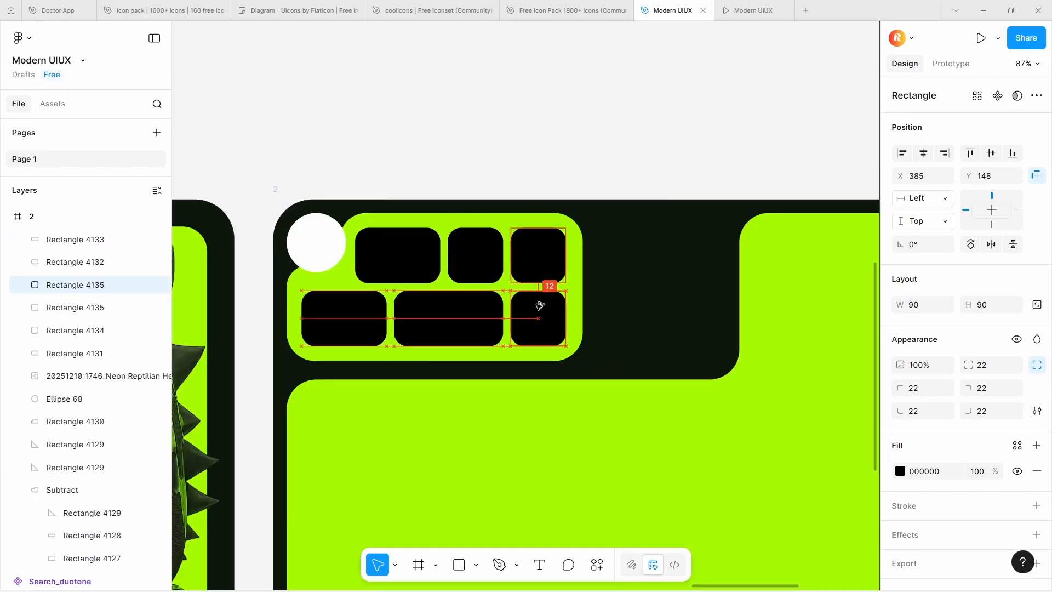
{"action": "key", "text": "Right"}
{"action": "key", "text": "Right"}
{"action": "key", "text": "Right"}
{"action": "left_click", "coordinate": [560, 272]}
{"action": "key", "text": "Right"}
{"action": "key", "text": "Right"}
{"action": "key", "text": "Right"}
Even out the horizontal spacing between the three black rectangles in each row
{"action": "left_click", "coordinate": [475, 257], "text": "shift"}
{"action": "left_click", "coordinate": [405, 256], "text": "shift"}
{"action": "left_click", "coordinate": [1037, 153]}
{"action": "left_click", "coordinate": [350, 318]}
{"action": "left_click", "coordinate": [448, 318], "text": "shift"}
{"action": "left_click", "coordinate": [540, 318], "text": "shift"}
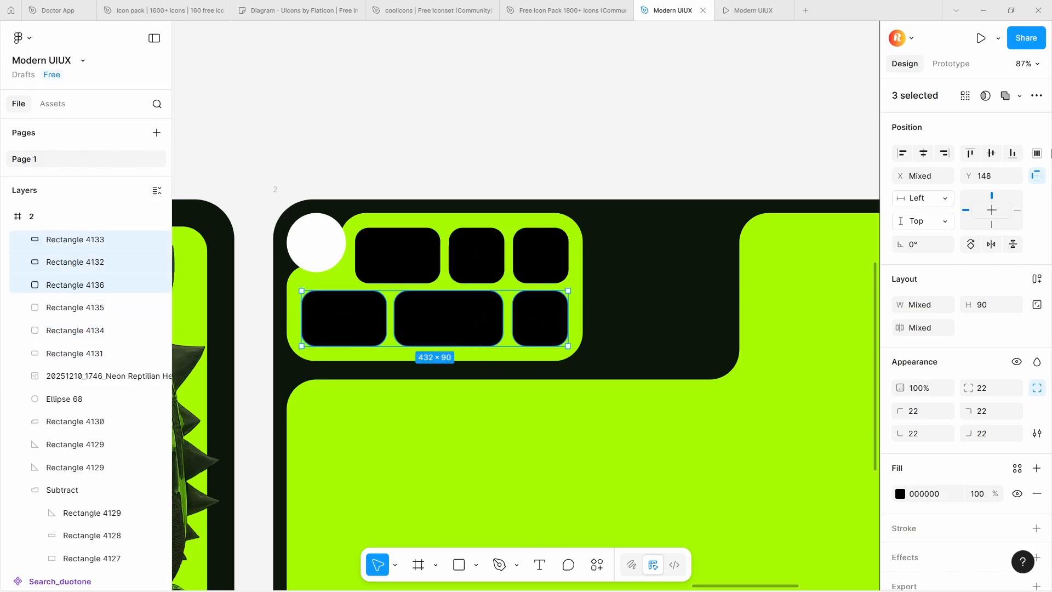
{"action": "left_click", "coordinate": [378, 323]}
{"action": "left_click", "coordinate": [427, 311], "text": "shift"}
Scale all six black rectangles up together about their centre until each is about 100 high
{"action": "scroll", "coordinate": [428, 309], "scroll_direction": "down", "scroll_amount": 4}
{"action": "left_click", "coordinate": [470, 234]}
{"action": "scroll", "coordinate": [469, 235], "scroll_direction": "down", "scroll_amount": 1}
{"action": "scroll", "coordinate": [406, 256], "scroll_direction": "up", "scroll_amount": 6}
{"action": "left_click", "coordinate": [466, 354]}
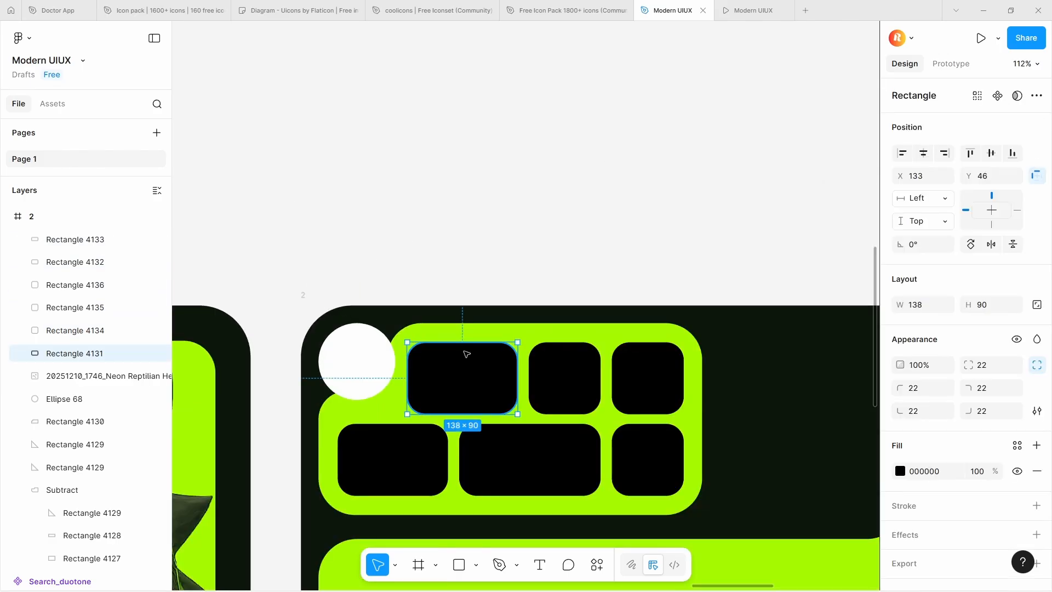
{"action": "scroll", "coordinate": [466, 354], "scroll_direction": "down", "scroll_amount": 2}
{"action": "scroll", "coordinate": [466, 354], "scroll_direction": "down", "scroll_amount": 2}
{"action": "scroll", "coordinate": [466, 354], "scroll_direction": "up", "scroll_amount": 2}
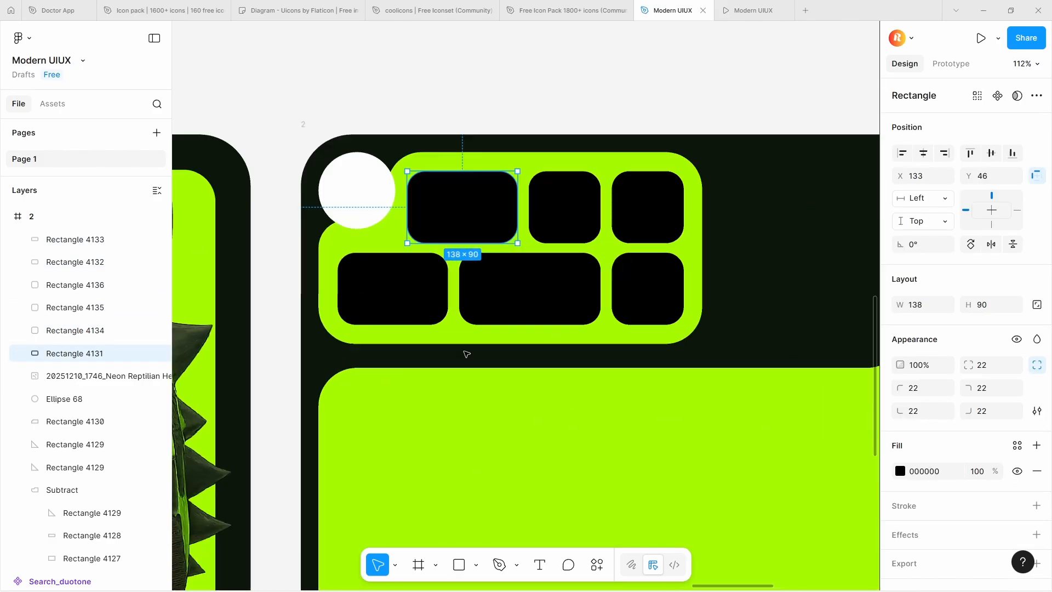
{"action": "left_click", "coordinate": [430, 298], "text": "shift"}
{"action": "left_click", "coordinate": [503, 291], "text": "shift"}
{"action": "left_click", "coordinate": [641, 270], "text": "shift"}
{"action": "left_click", "coordinate": [646, 214], "text": "shift"}
{"action": "left_click", "coordinate": [590, 214], "text": "shift"}
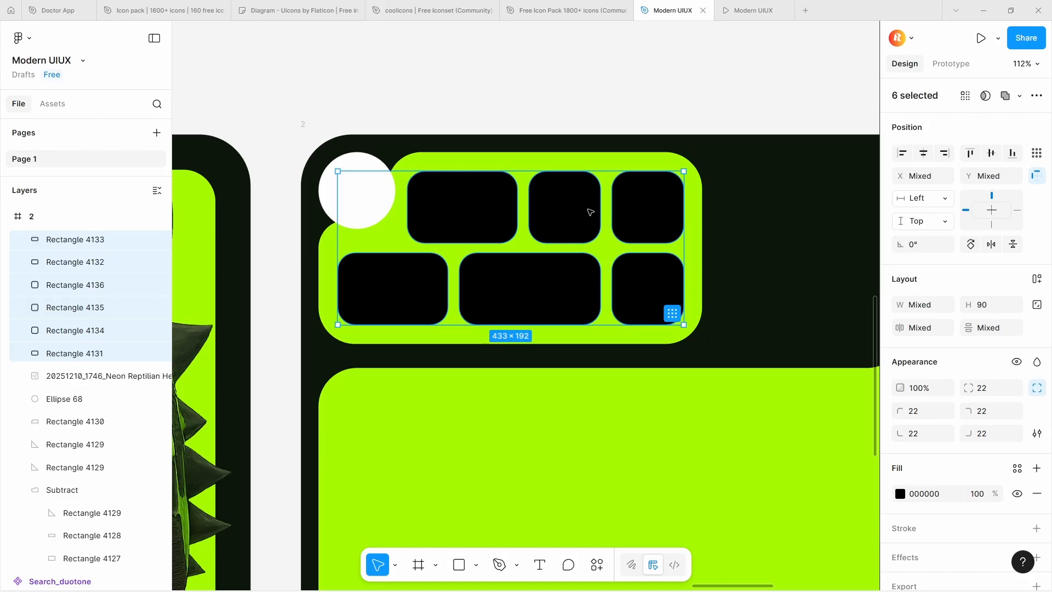
{"action": "key", "text": "k"}
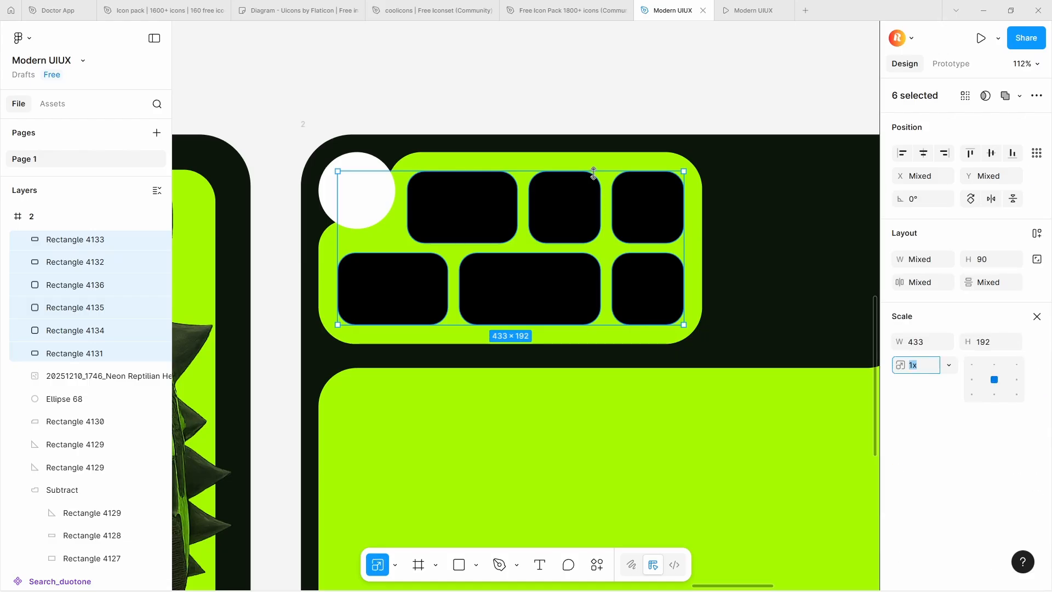
{"action": "left_click_drag", "start_coordinate": [594, 172], "coordinate": [609, 162]}
Tighten the gaps between the three top-row rectangles and move the row to X 124, Y 32
{"action": "left_click", "coordinate": [466, 206]}
{"action": "left_click", "coordinate": [567, 206], "text": "shift"}
{"action": "left_click", "coordinate": [654, 206], "text": "shift"}
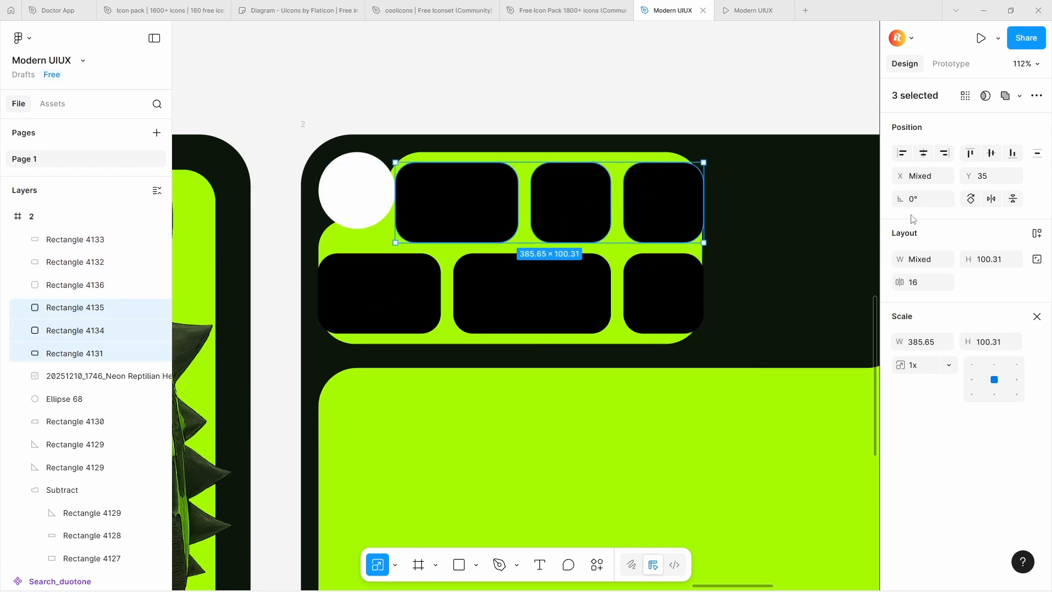
{"action": "left_click_drag", "start_coordinate": [899, 282], "coordinate": [884, 282]}
{"action": "left_click_drag", "start_coordinate": [446, 228], "coordinate": [451, 225]}
Tighten the gaps between the three lower-row rectangles to 7 and shift them to fit inside the green panel
{"action": "left_click", "coordinate": [384, 293]}
{"action": "left_click", "coordinate": [526, 293], "text": "shift"}
{"action": "left_click", "coordinate": [660, 293], "text": "shift"}
{"action": "left_click_drag", "start_coordinate": [899, 283], "coordinate": [885, 284]}
{"action": "left_click_drag", "start_coordinate": [652, 296], "coordinate": [657, 290]}
{"action": "left_click_drag", "start_coordinate": [542, 295], "coordinate": [547, 293]}
{"action": "left_click_drag", "start_coordinate": [329, 295], "coordinate": [334, 296]}
Set the three square buttons to 100 × 100
{"action": "key", "text": "v"}
{"action": "left_click", "coordinate": [529, 293], "text": "shift"}
{"action": "left_click", "coordinate": [672, 285]}
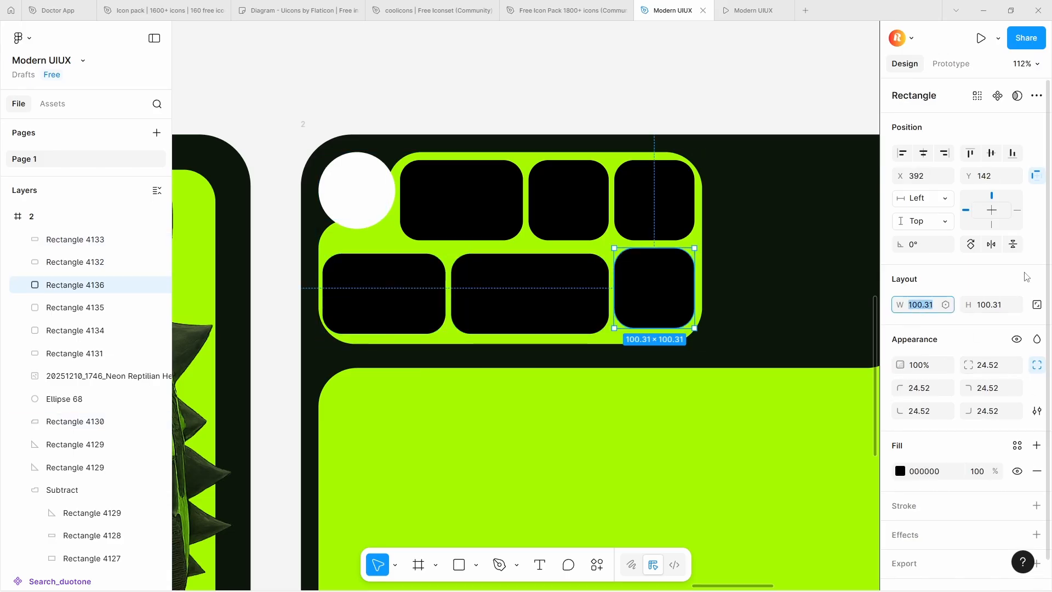
{"action": "left_click", "coordinate": [640, 196]}
{"action": "left_click", "coordinate": [575, 206], "text": "shift"}
{"action": "left_click", "coordinate": [652, 285], "text": "shift"}
{"action": "type", "text": "100"}
Set the three wider rectangles to a height of 100, making the upper one 154 wide
{"action": "left_click", "coordinate": [521, 282]}
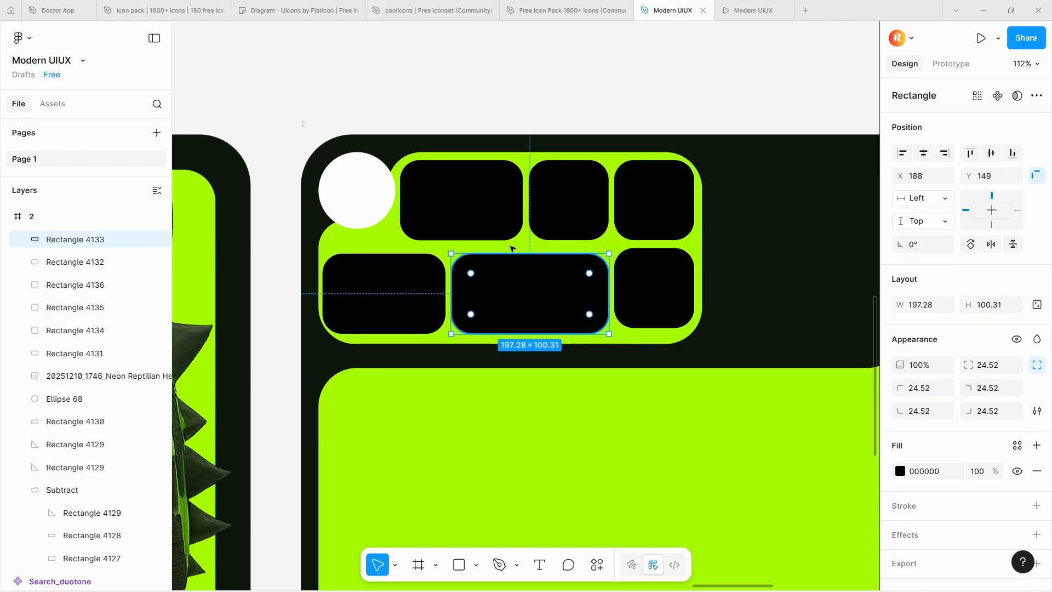
{"action": "left_click", "coordinate": [466, 205], "text": "shift"}
{"action": "left_click", "coordinate": [991, 305]}
{"action": "type", "text": "100"}
{"action": "left_click", "coordinate": [439, 199]}
{"action": "left_click", "coordinate": [569, 295]}
{"action": "left_click", "coordinate": [465, 219]}
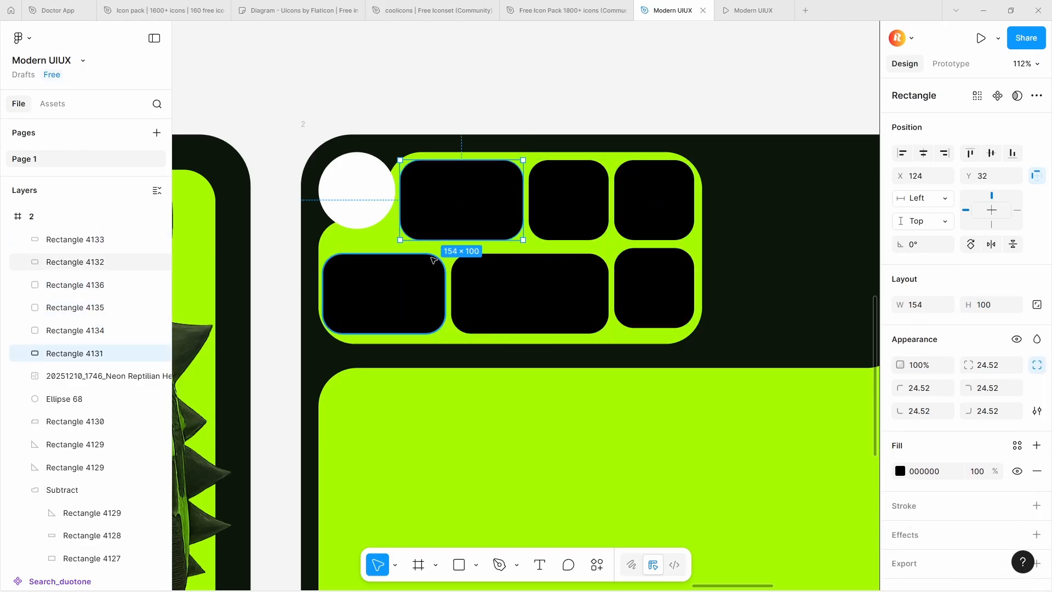
{"action": "left_click", "coordinate": [422, 277]}
{"action": "left_click", "coordinate": [995, 306]}
{"action": "type", "text": "100"}
Set the corner radius of all six black rectangles to 24
{"action": "left_click", "coordinate": [543, 278], "text": "shift"}
{"action": "left_click", "coordinate": [646, 283], "text": "shift"}
{"action": "left_click", "coordinate": [647, 205], "text": "shift"}
{"action": "left_click", "coordinate": [572, 203], "text": "shift"}
{"action": "left_click", "coordinate": [986, 388]}
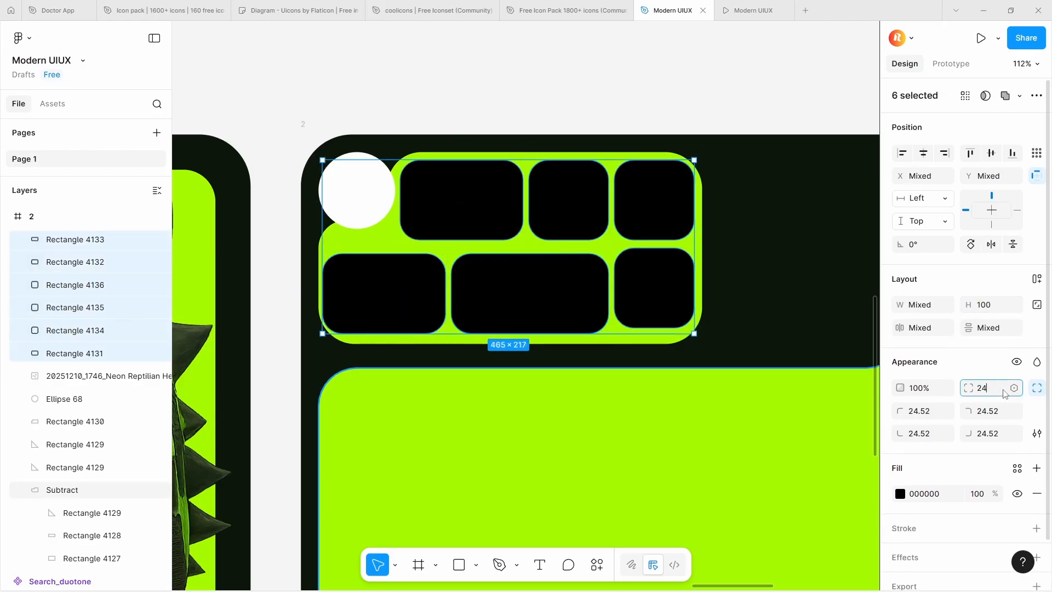
{"action": "type", "text": "24"}
{"action": "key", "text": "Return"}
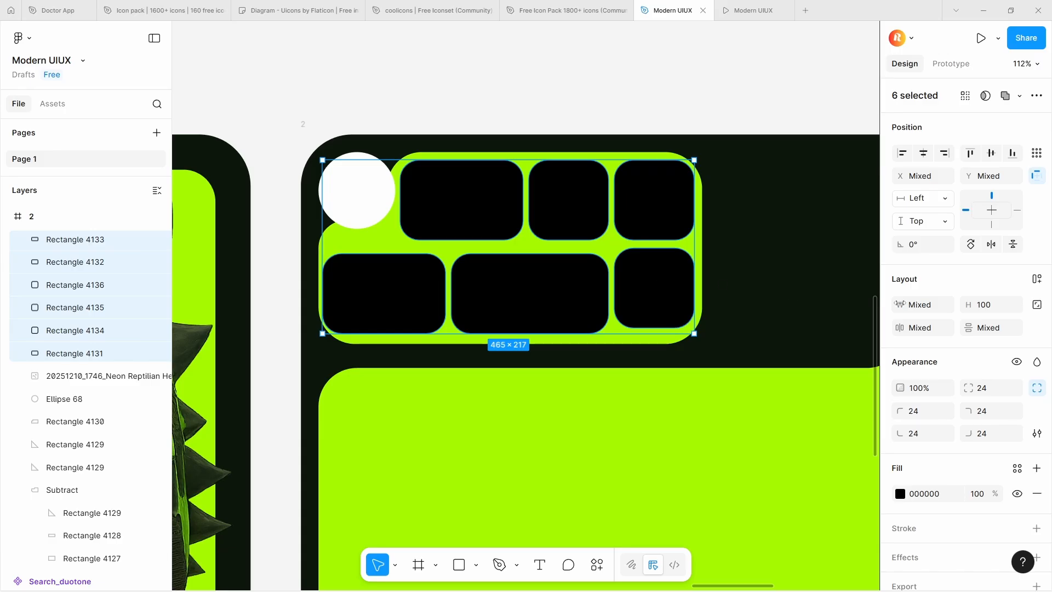
Align the lower-right square with its row at Y 149 and pull the lower-left rectangle's left edge slightly inward
{"action": "left_click", "coordinate": [386, 293]}
{"action": "left_click_drag", "start_coordinate": [660, 286], "coordinate": [661, 291]}
{"action": "left_click", "coordinate": [528, 292]}
{"action": "left_click", "coordinate": [384, 292]}
{"action": "mouse_move", "coordinate": [323, 291]}
{"action": "left_mouse_down"}
{"action": "mouse_move", "coordinate": [337, 292]}
{"action": "mouse_move", "coordinate": [328, 291]}
{"action": "left_mouse_up"}
{"action": "left_click", "coordinate": [362, 292]}
{"action": "left_click", "coordinate": [662, 294]}
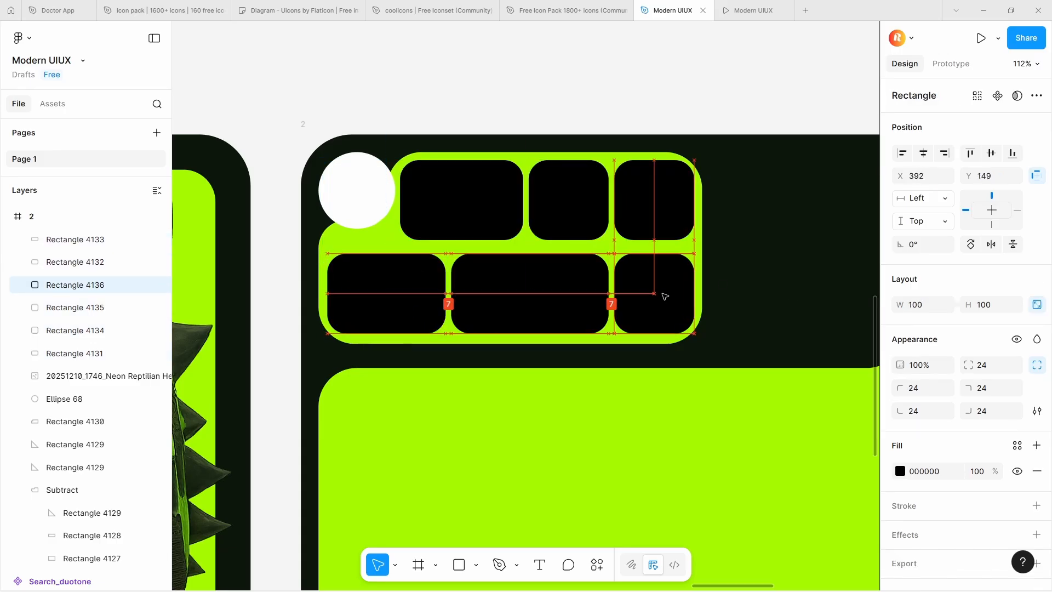
Set the corner radius of all six black rectangles to 36
{"action": "left_click", "coordinate": [531, 294], "text": "shift"}
{"action": "left_click", "coordinate": [389, 294], "text": "shift"}
{"action": "left_click", "coordinate": [986, 387]}
{"action": "type", "text": "36"}
{"action": "key", "text": "Return"}
{"action": "left_click", "coordinate": [652, 205]}
{"action": "left_click", "coordinate": [570, 206], "text": "shift"}
{"action": "left_click", "coordinate": [466, 203], "text": "shift"}
{"action": "left_click", "coordinate": [531, 287]}
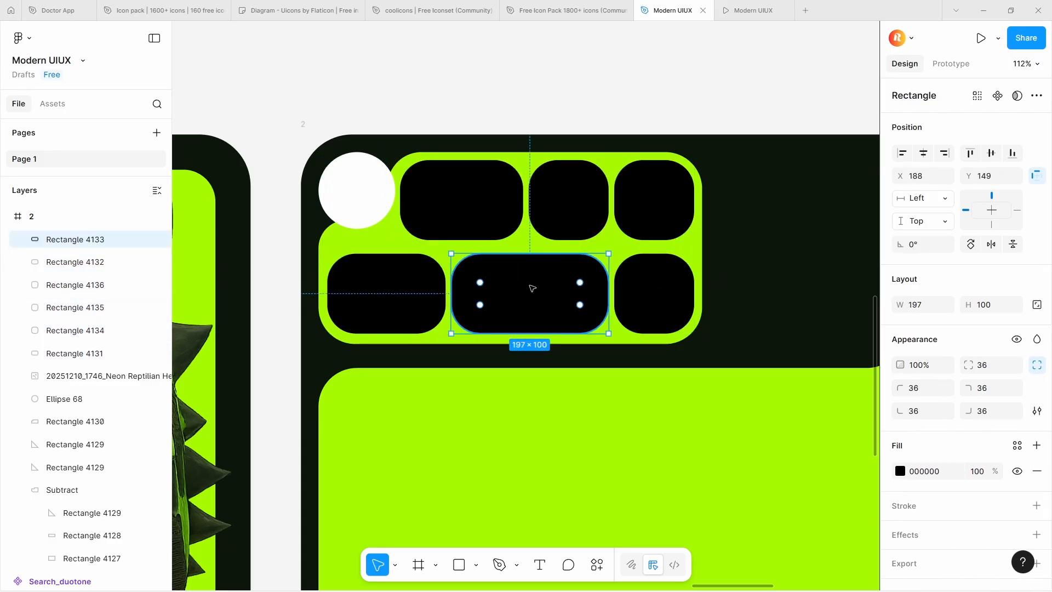
{"action": "left_click", "coordinate": [655, 293], "text": "shift"}
{"action": "left_click", "coordinate": [461, 200], "text": "shift"}
{"action": "scroll", "coordinate": [553, 239], "scroll_direction": "up", "scroll_amount": 4}
{"action": "left_click", "coordinate": [353, 154]}
{"action": "left_click", "coordinate": [503, 357]}
{"action": "left_click", "coordinate": [587, 157], "text": "shift"}
{"action": "left_click", "coordinate": [833, 175], "text": "shift"}
{"action": "left_click", "coordinate": [990, 327]}
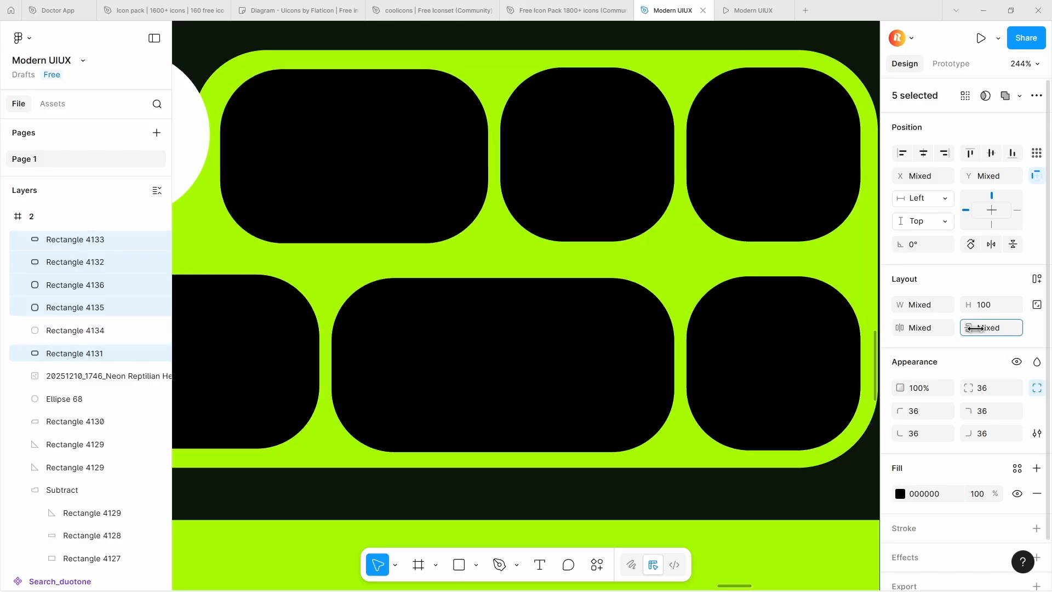
Nudge the lower row of three black rectangles up, closer to the upper row
{"action": "scroll", "coordinate": [559, 272], "scroll_direction": "down", "scroll_amount": 4}
{"action": "left_click", "coordinate": [530, 299]}
{"action": "left_click", "coordinate": [491, 249], "text": "shift"}
{"action": "left_click", "coordinate": [317, 310]}
{"action": "left_click", "coordinate": [455, 306], "text": "shift"}
{"action": "left_click", "coordinate": [581, 297], "text": "shift"}
{"action": "key", "text": "Up"}
{"action": "key", "text": "Up"}
{"action": "key", "text": "Up"}
{"action": "key", "text": "Up"}
{"action": "key", "text": "Up"}
Shift all six black rectangles together slightly downward within the green panel, placing the lower-right square at X 391, Y 148
{"action": "left_click", "coordinate": [384, 222]}
{"action": "left_click", "coordinate": [485, 222], "text": "shift"}
{"action": "left_click", "coordinate": [573, 222], "text": "shift"}
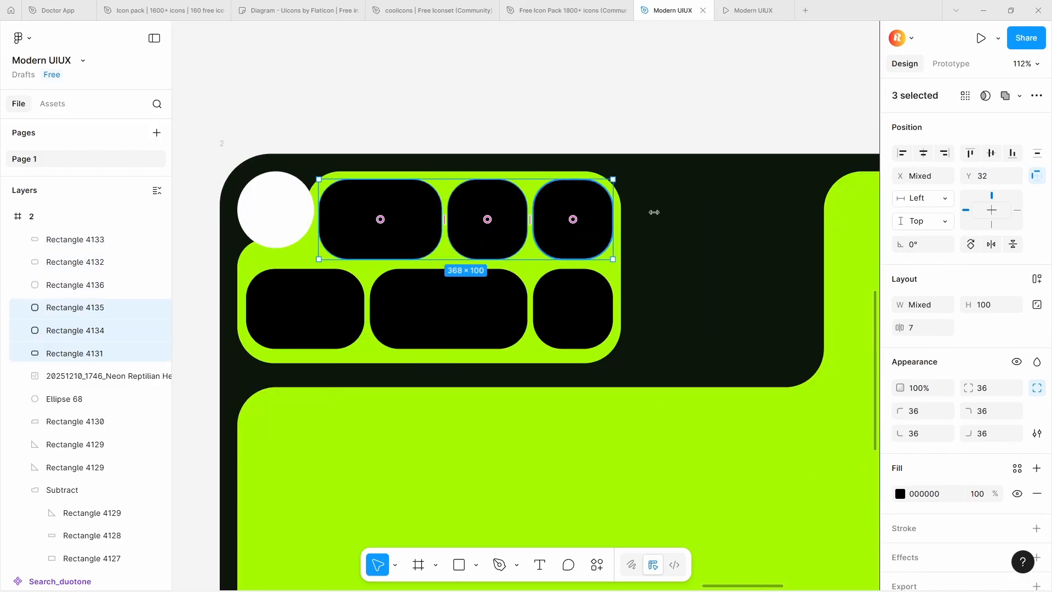
{"action": "left_click", "coordinate": [573, 302], "text": "shift"}
{"action": "left_click", "coordinate": [449, 305], "text": "shift"}
{"action": "left_click", "coordinate": [312, 304], "text": "shift"}
{"action": "left_click_drag", "start_coordinate": [484, 241], "coordinate": [484, 244]}
{"action": "left_click", "coordinate": [694, 142]}
{"action": "scroll", "coordinate": [694, 142], "scroll_direction": "down", "scroll_amount": 4}
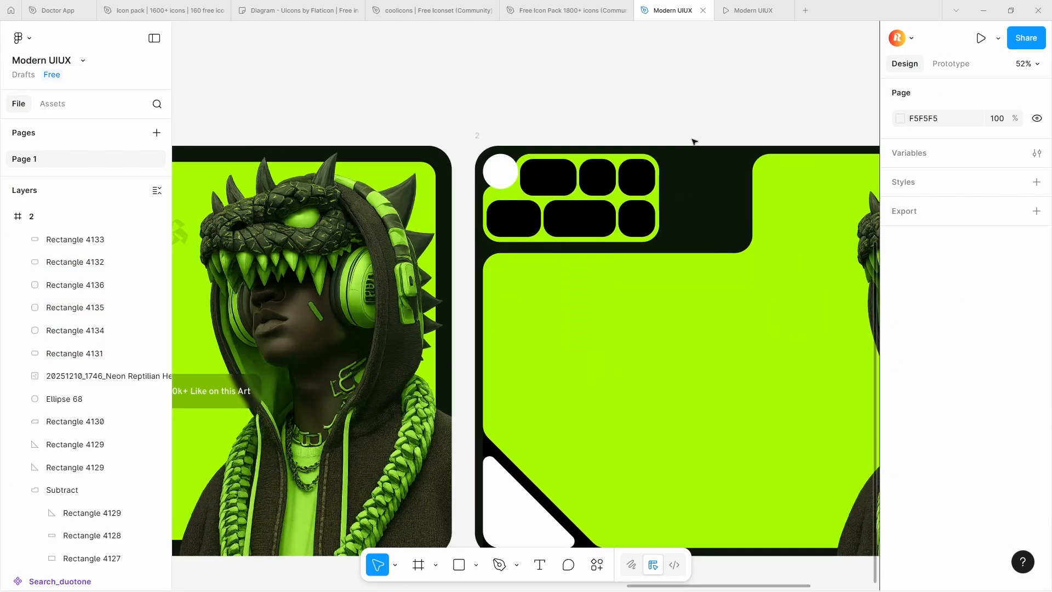
{"action": "scroll", "coordinate": [694, 142], "scroll_direction": "down", "scroll_amount": 4}
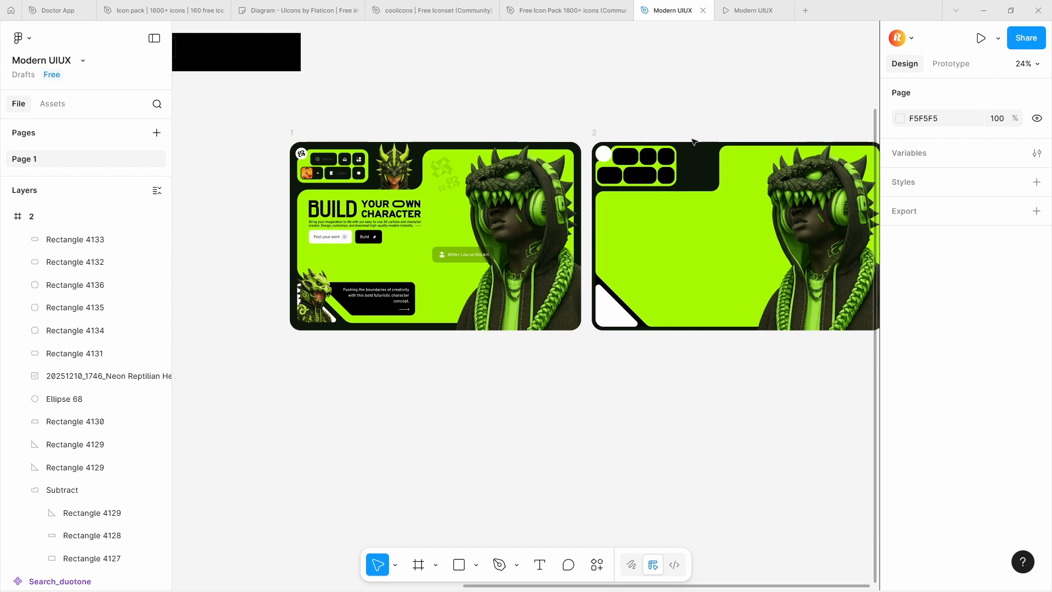
Set the corner radius of the green panel's two right-hand corner points to 40
{"action": "scroll", "coordinate": [685, 150], "scroll_direction": "up", "scroll_amount": 9}
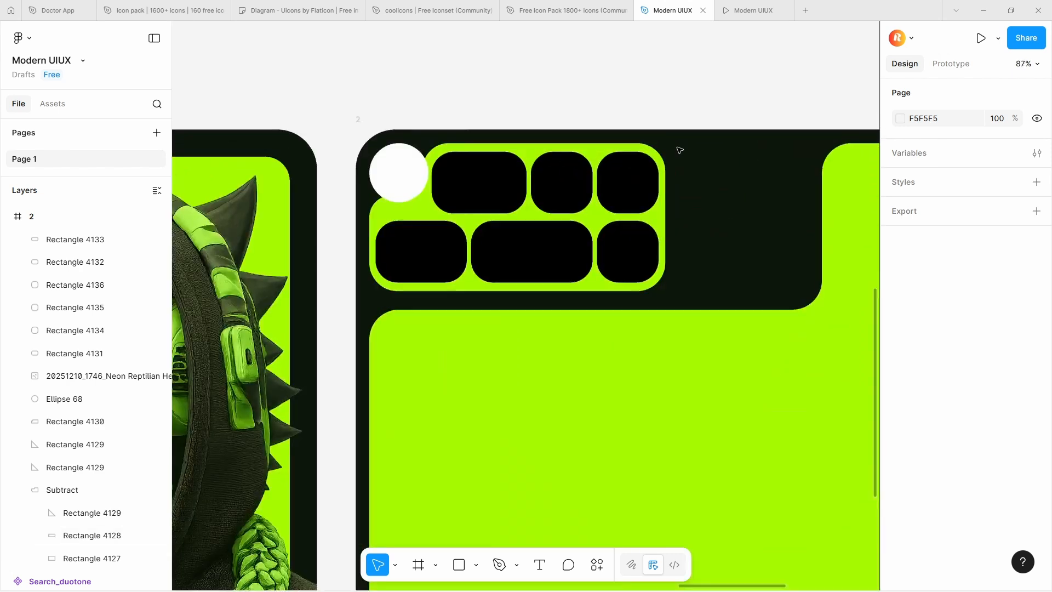
{"action": "double_click", "coordinate": [584, 144]}
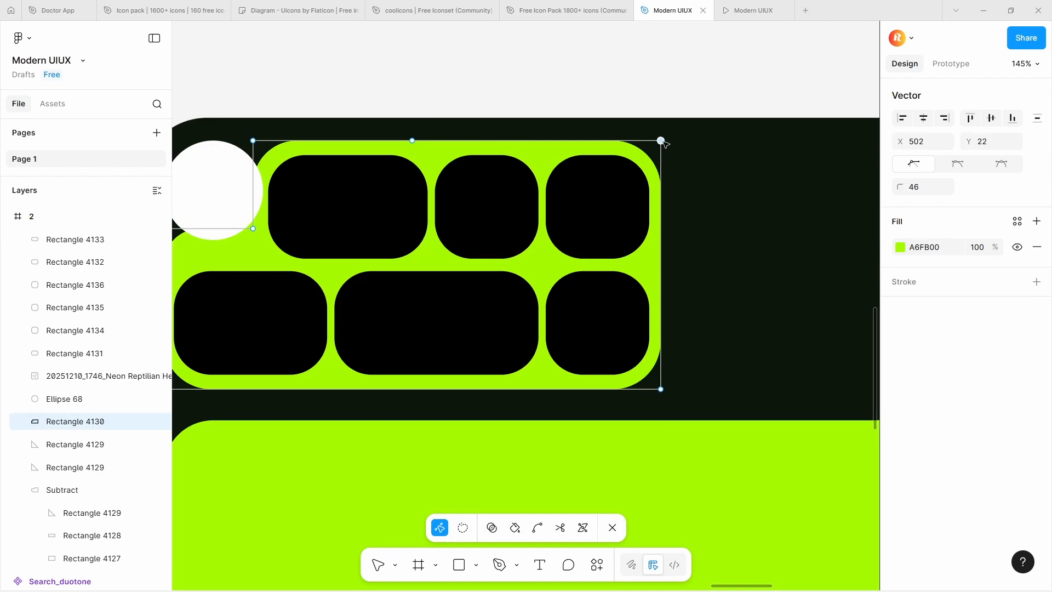
{"action": "left_click", "coordinate": [661, 389], "text": "shift"}
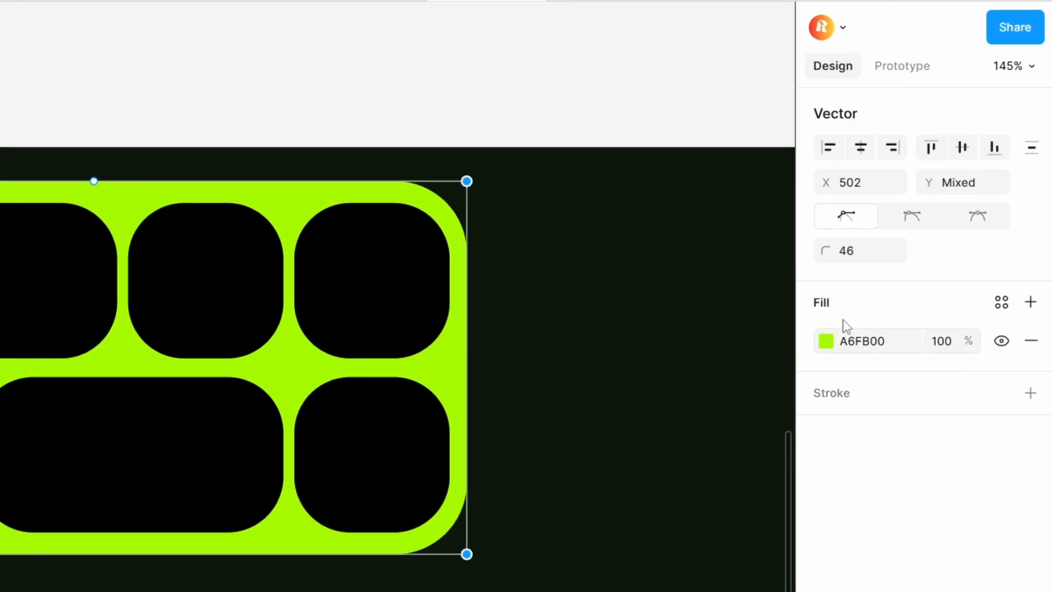
{"action": "left_click_drag", "start_coordinate": [828, 259], "coordinate": [712, 266]}
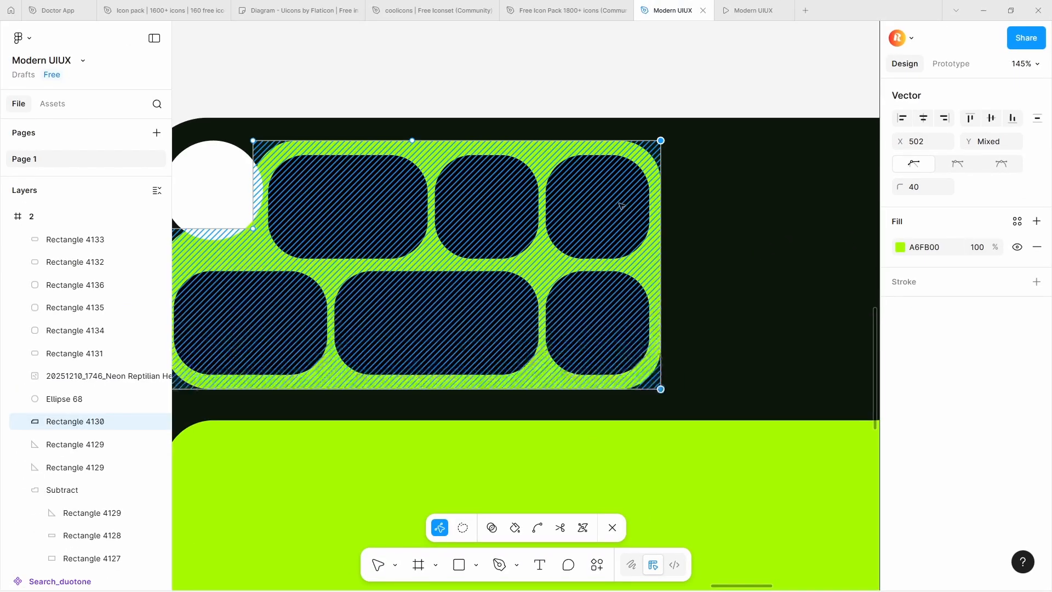
{"action": "key", "text": "Escape"}
Reduce the corner radius of all six black rectangles to 31
{"action": "left_click", "coordinate": [408, 280]}
{"action": "left_click", "coordinate": [617, 312], "text": "shift"}
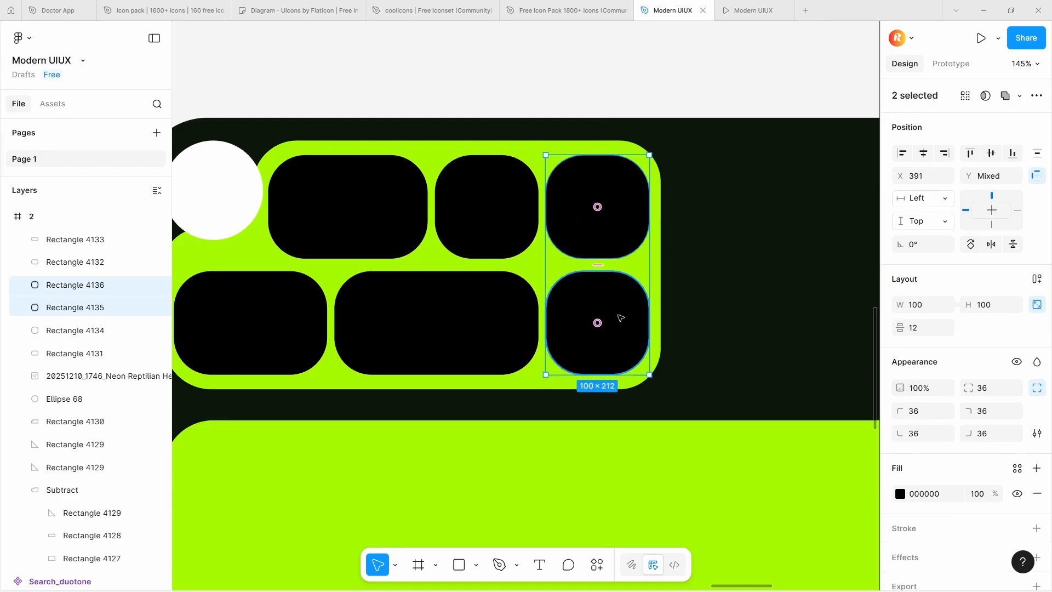
{"action": "left_click", "coordinate": [509, 298], "text": "shift"}
{"action": "left_click", "coordinate": [512, 244], "text": "shift"}
{"action": "left_click", "coordinate": [396, 221], "text": "shift"}
{"action": "left_click", "coordinate": [304, 311], "text": "shift"}
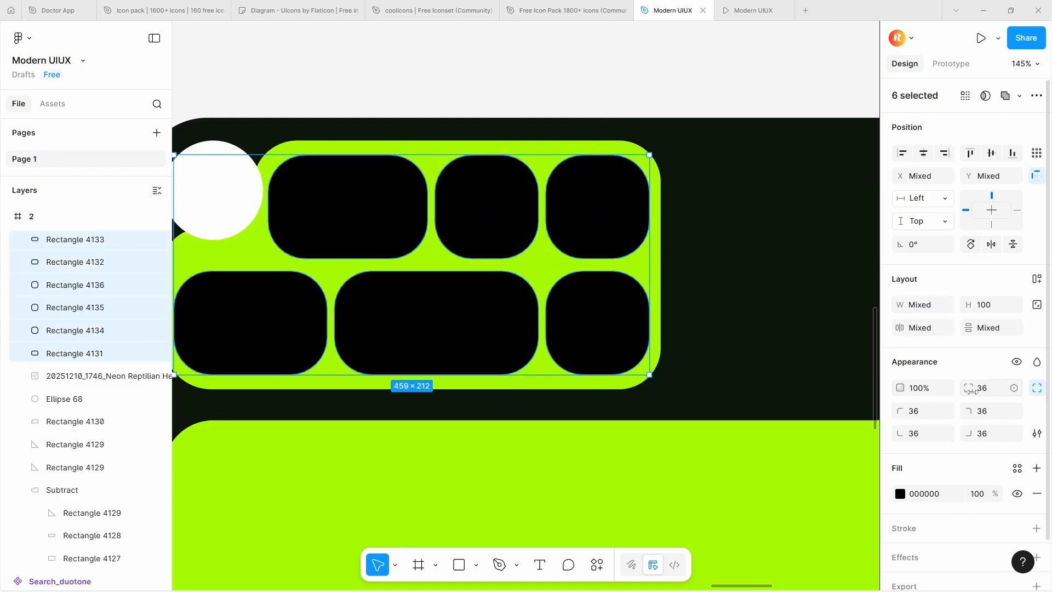
{"action": "left_click_drag", "start_coordinate": [968, 388], "coordinate": [897, 386]}
{"action": "left_click", "coordinate": [604, 218]}
{"action": "left_click", "coordinate": [614, 346]}
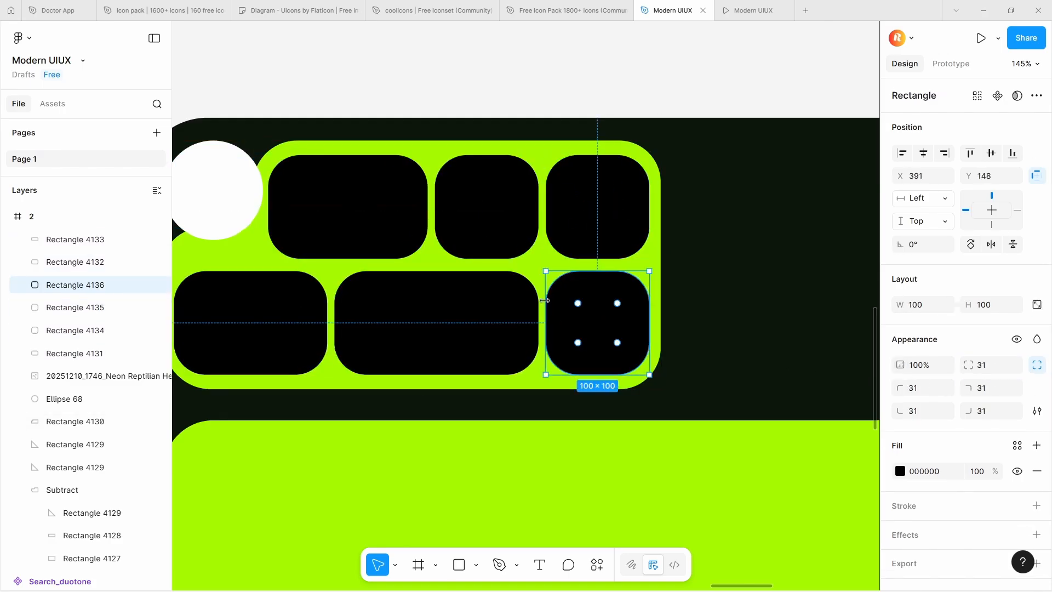
{"action": "scroll", "coordinate": [589, 314], "scroll_direction": "down", "scroll_amount": 3}
{"action": "left_click", "coordinate": [499, 320], "text": "shift"}
{"action": "left_click", "coordinate": [390, 320], "text": "shift"}
{"action": "left_click", "coordinate": [445, 253], "text": "shift"}
{"action": "left_click", "coordinate": [521, 256], "text": "shift"}
{"action": "left_click", "coordinate": [611, 262], "text": "shift"}
{"action": "left_click", "coordinate": [629, 186]}
Set the width of the green notched panel behind the buttons to 482
{"action": "scroll", "coordinate": [568, 312], "scroll_direction": "up", "scroll_amount": 3}
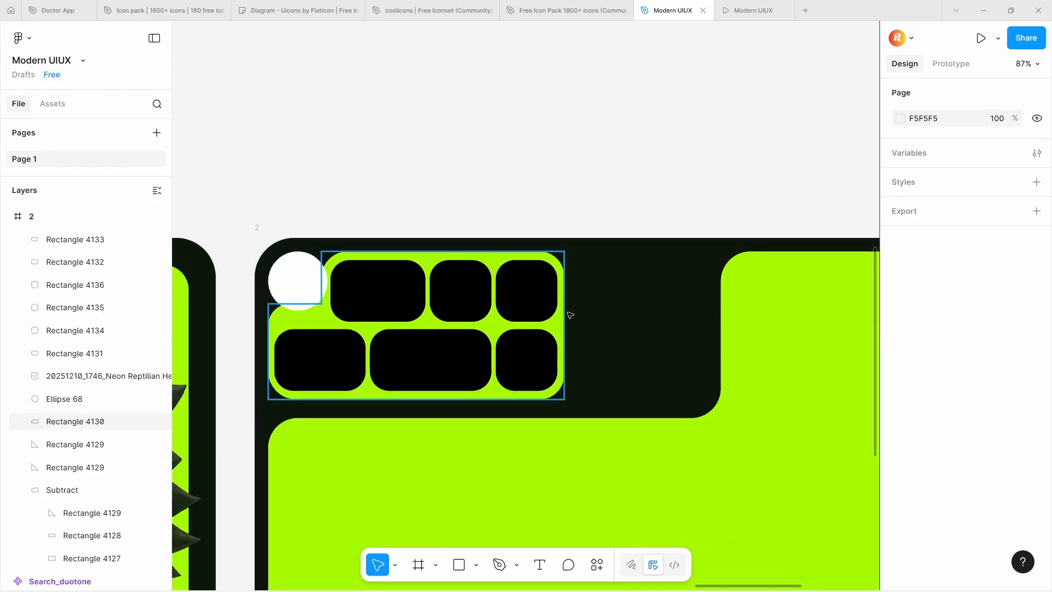
{"action": "left_click", "coordinate": [566, 310]}
{"action": "scroll", "coordinate": [569, 312], "scroll_direction": "up", "scroll_amount": 5}
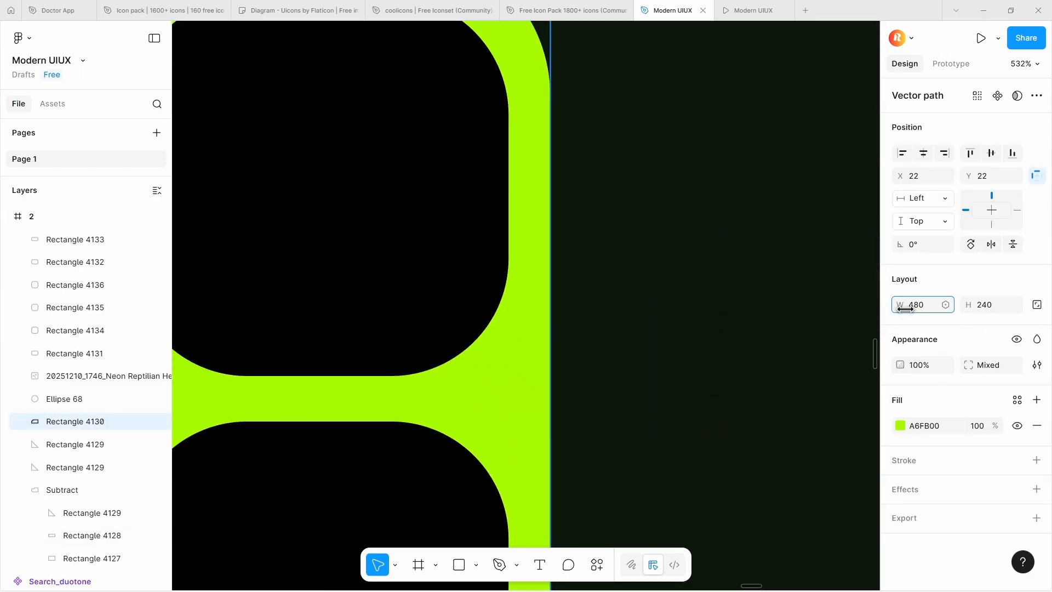
{"action": "left_click_drag", "start_coordinate": [905, 308], "coordinate": [906, 312]}
{"action": "scroll", "coordinate": [635, 298], "scroll_direction": "down", "scroll_amount": 10}
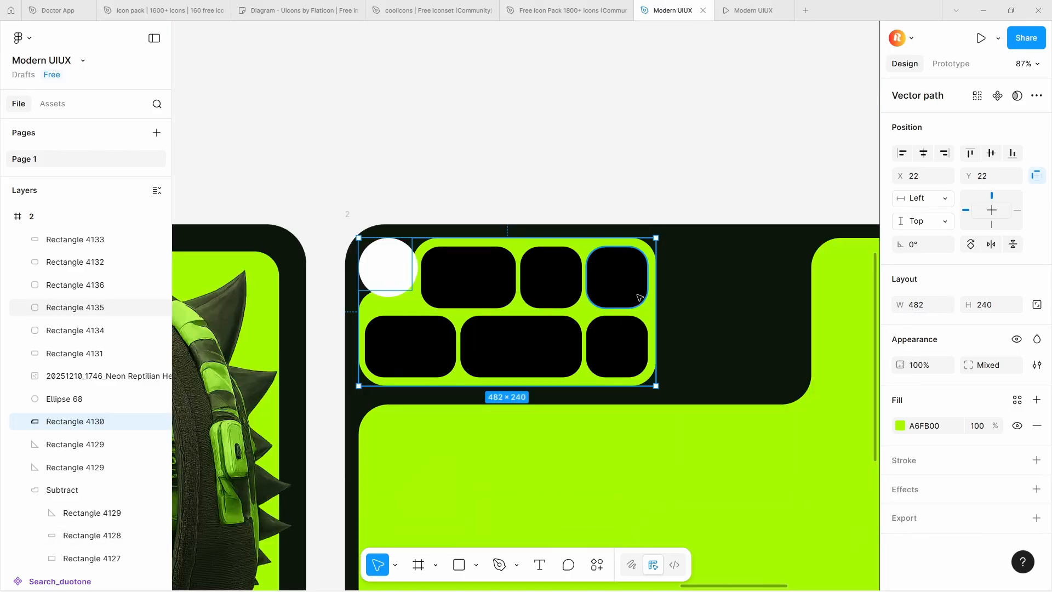
Copy the search, archive, grid, chat, document and arrow icons from frame 1 and paste them into frame 2
{"action": "scroll", "coordinate": [365, 298], "scroll_direction": "up", "scroll_amount": 10}
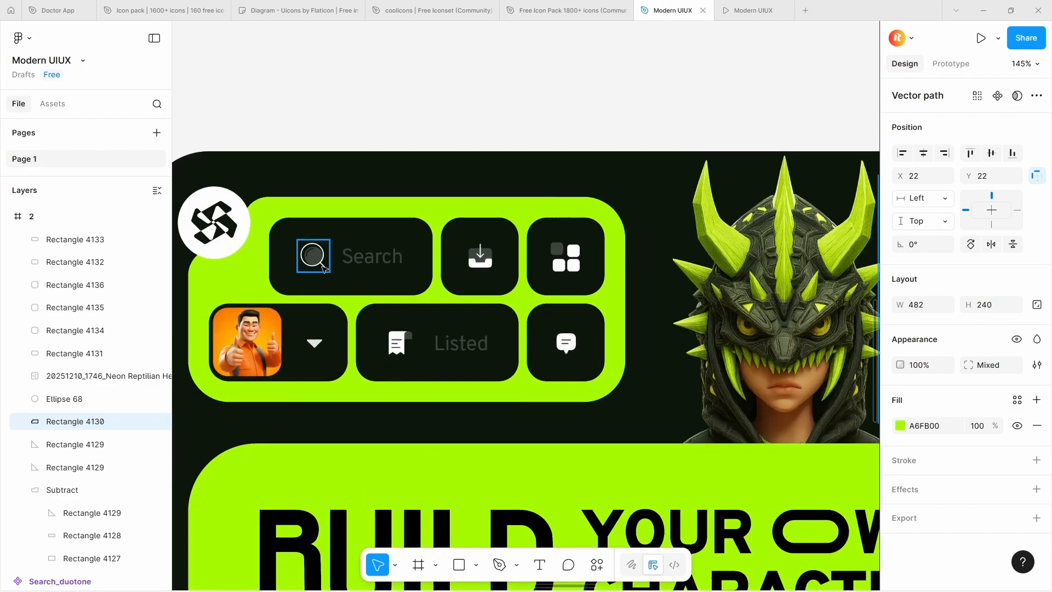
{"action": "left_click", "coordinate": [322, 266]}
{"action": "left_click", "coordinate": [480, 256], "text": "shift"}
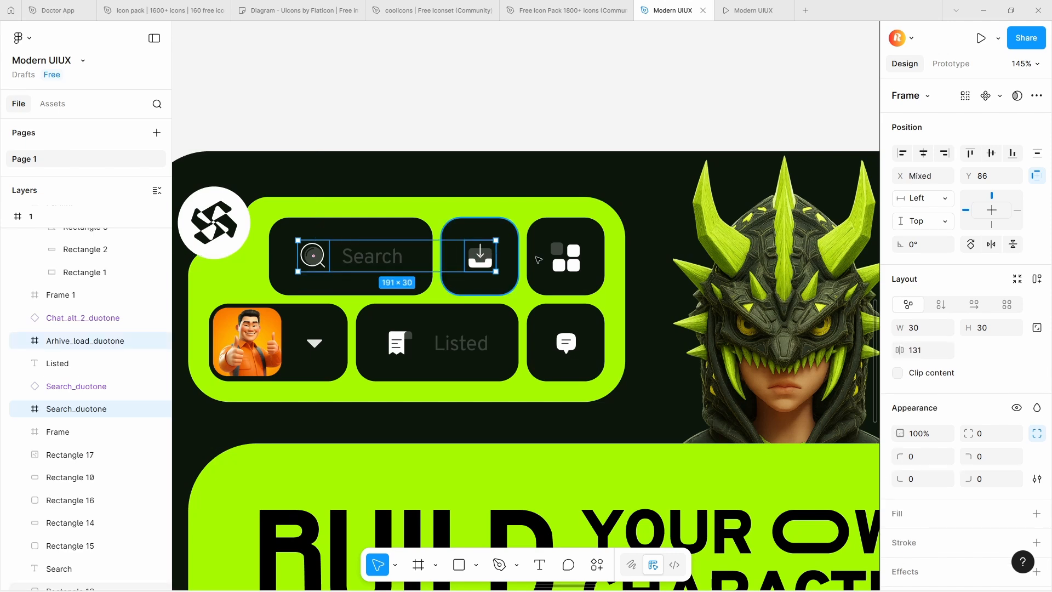
{"action": "left_click", "coordinate": [567, 257], "text": "shift"}
{"action": "left_click", "coordinate": [566, 344], "text": "shift"}
{"action": "left_click", "coordinate": [399, 343], "text": "shift"}
{"action": "left_click", "coordinate": [316, 343], "text": "shift"}
{"action": "scroll", "coordinate": [428, 316], "scroll_direction": "down", "scroll_amount": 10}
{"action": "left_click", "coordinate": [706, 316]}
{"action": "scroll", "coordinate": [681, 312], "scroll_direction": "up", "scroll_amount": 4}
{"action": "key", "text": "ctrl+v"}
{"action": "scroll", "coordinate": [685, 320], "scroll_direction": "up", "scroll_amount": 5}
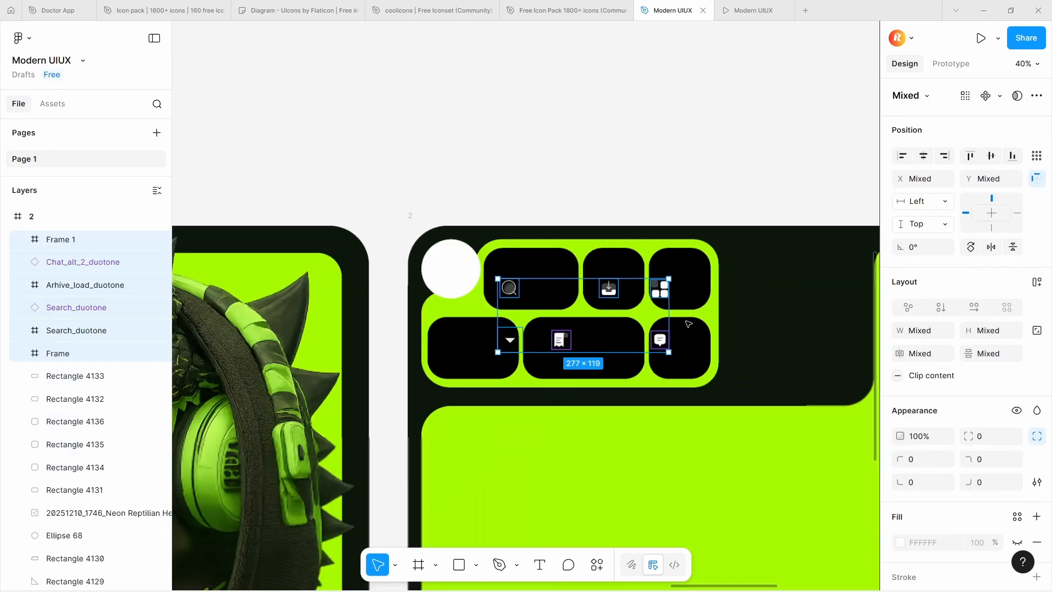
Position the search icon at X 143, Y 71 in the left part of the upper wide button
{"action": "left_click", "coordinate": [459, 281]}
{"action": "left_click_drag", "start_coordinate": [459, 280], "coordinate": [456, 270]}
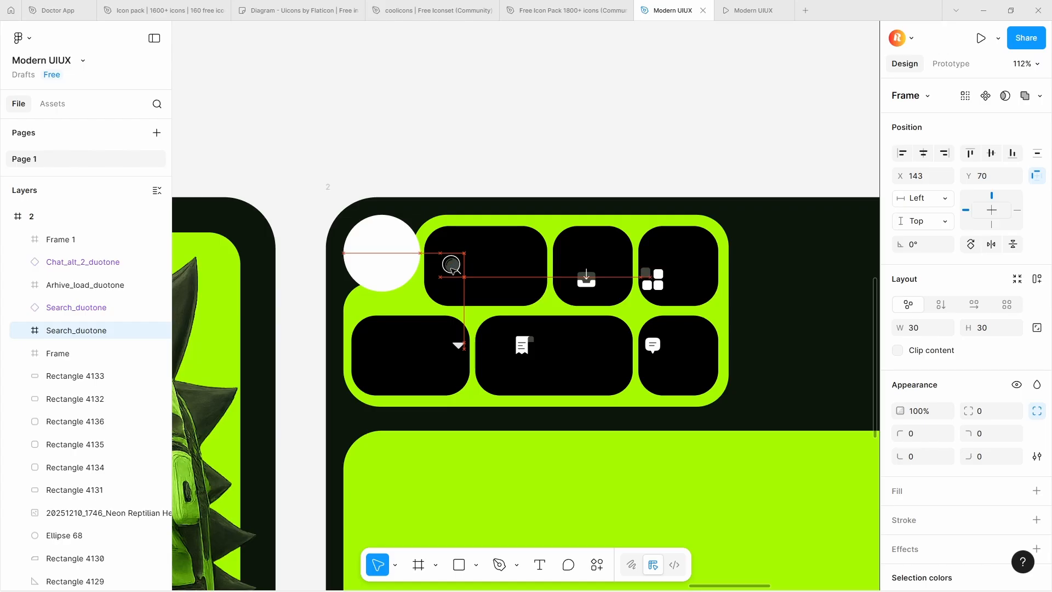
{"action": "left_click_drag", "start_coordinate": [453, 269], "coordinate": [453, 269]}
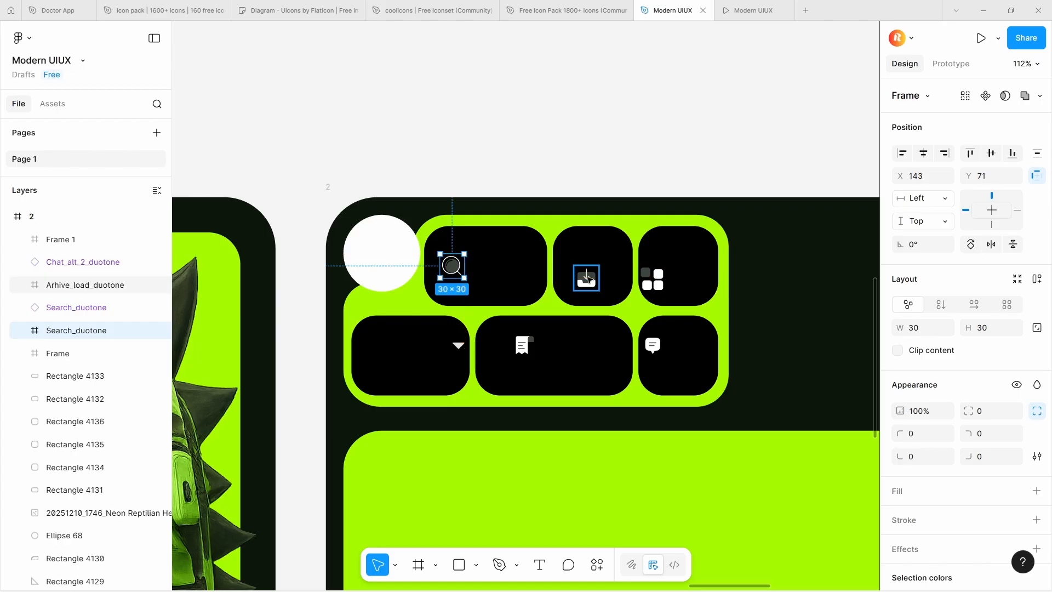
Center the archive, grid and chat icons on their three square black buttons
{"action": "left_click_drag", "start_coordinate": [590, 283], "coordinate": [596, 271]}
{"action": "left_click", "coordinate": [653, 279]}
{"action": "left_click", "coordinate": [699, 254], "text": "shift"}
{"action": "left_click", "coordinate": [923, 154]}
{"action": "left_click", "coordinate": [991, 153]}
{"action": "left_click", "coordinate": [652, 345]}
{"action": "left_click", "coordinate": [692, 340], "text": "shift"}
{"action": "left_click", "coordinate": [923, 173]}
{"action": "left_click", "coordinate": [991, 173]}
Center the document icon vertically on the 197 × 100 lower button, keeping it in the button's left part
{"action": "left_click", "coordinate": [523, 345]}
{"action": "left_click", "coordinate": [570, 346], "text": "shift"}
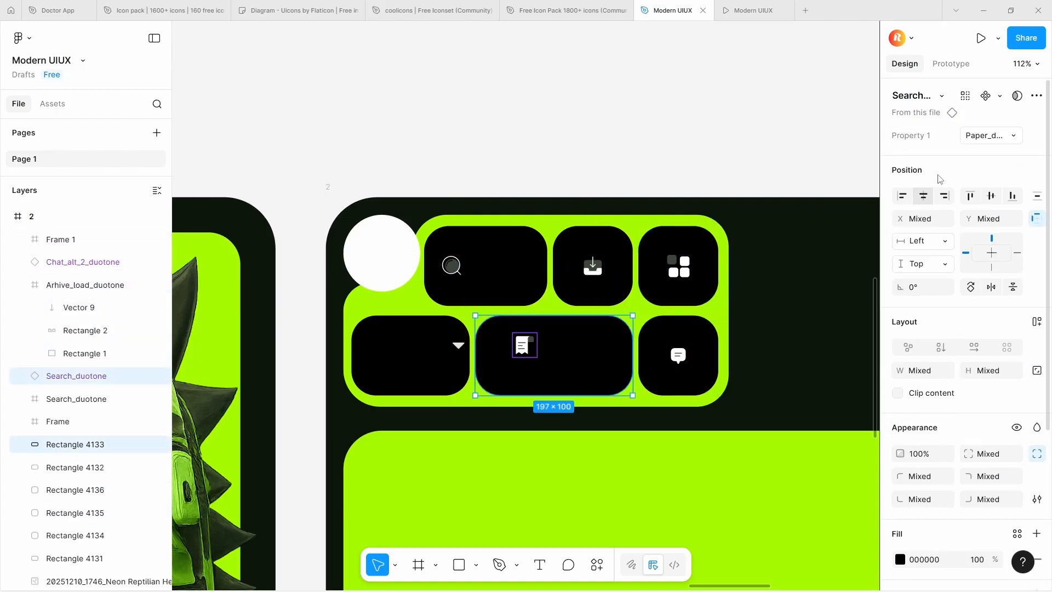
{"action": "left_click", "coordinate": [970, 195]}
{"action": "left_click", "coordinate": [991, 195]}
{"action": "left_click", "coordinate": [525, 356]}
Add a 70 × 70 light grey square with corner radius 16 inside the lower-left button
{"action": "mouse_move", "coordinate": [526, 358]}
{"action": "left_mouse_down"}
{"action": "mouse_move", "coordinate": [452, 356]}
{"action": "mouse_move", "coordinate": [574, 419]}
{"action": "mouse_move", "coordinate": [545, 386]}
{"action": "left_mouse_up"}
{"action": "scroll", "coordinate": [454, 355], "scroll_direction": "down", "scroll_amount": 2}
{"action": "scroll", "coordinate": [330, 343], "scroll_direction": "up", "scroll_amount": 2}
{"action": "scroll", "coordinate": [527, 336], "scroll_direction": "up", "scroll_amount": 2}
{"action": "left_click_drag", "start_coordinate": [968, 365], "coordinate": [137, 351]}
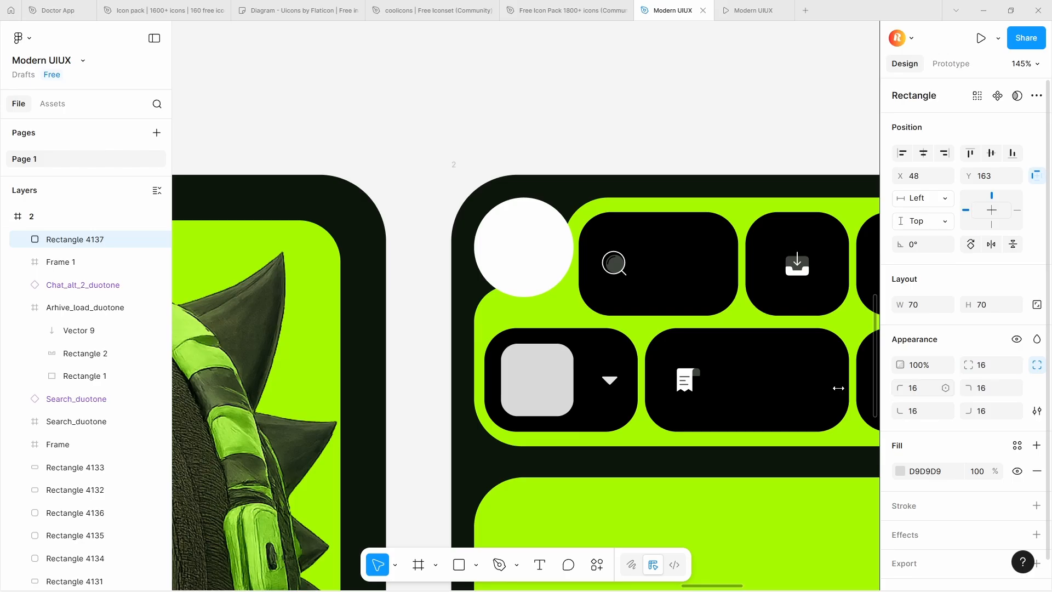
{"action": "scroll", "coordinate": [561, 389], "scroll_direction": "up", "scroll_amount": 3}
{"action": "scroll", "coordinate": [536, 390], "scroll_direction": "down", "scroll_amount": 1}
{"action": "left_click", "coordinate": [609, 380]}
{"action": "left_click", "coordinate": [557, 371], "text": "shift"}
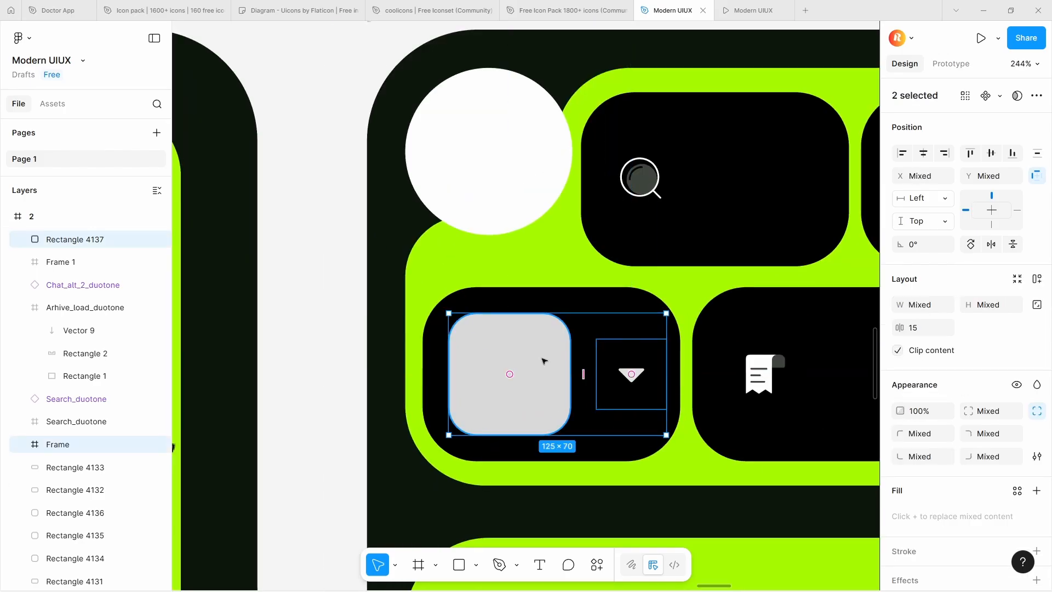
{"action": "left_click", "coordinate": [542, 358]}
Copy the orange portrait image from frame 1 and paste it into frame 2
{"action": "scroll", "coordinate": [542, 359], "scroll_direction": "down", "scroll_amount": 9}
{"action": "left_click", "coordinate": [250, 358]}
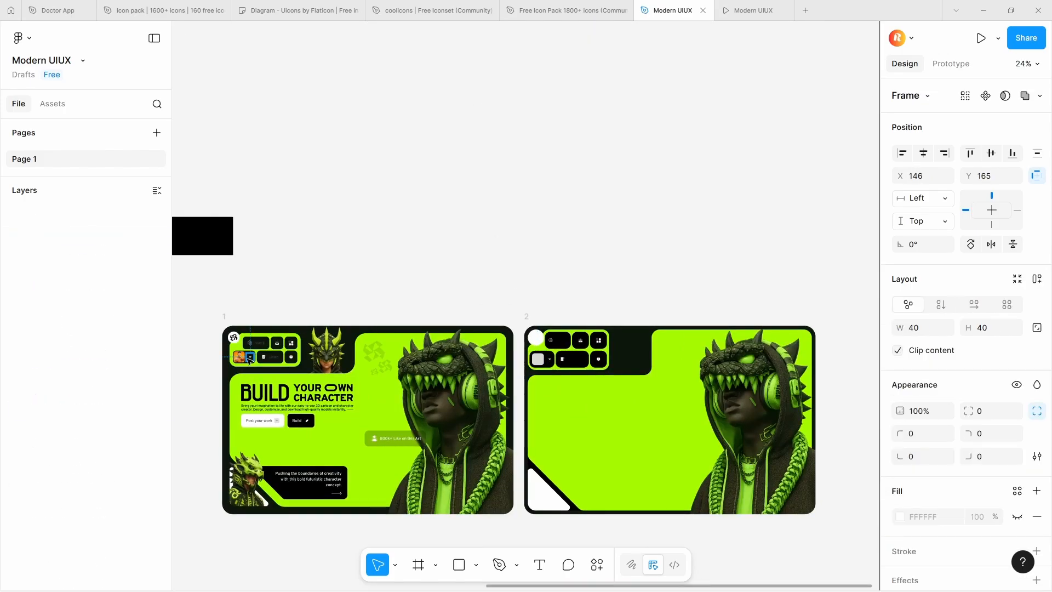
{"action": "left_click", "coordinate": [244, 359]}
{"action": "scroll", "coordinate": [551, 351], "scroll_direction": "up", "scroll_amount": 4}
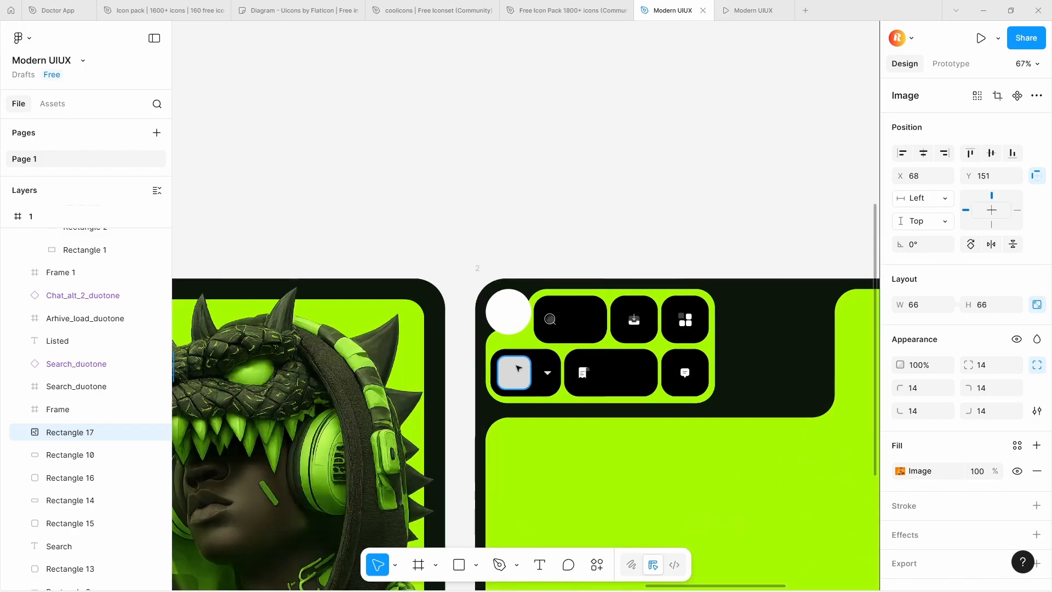
{"action": "left_click", "coordinate": [518, 368]}
{"action": "key", "text": "ctrl+v"}
{"action": "scroll", "coordinate": [518, 368], "scroll_direction": "up", "scroll_amount": 5}
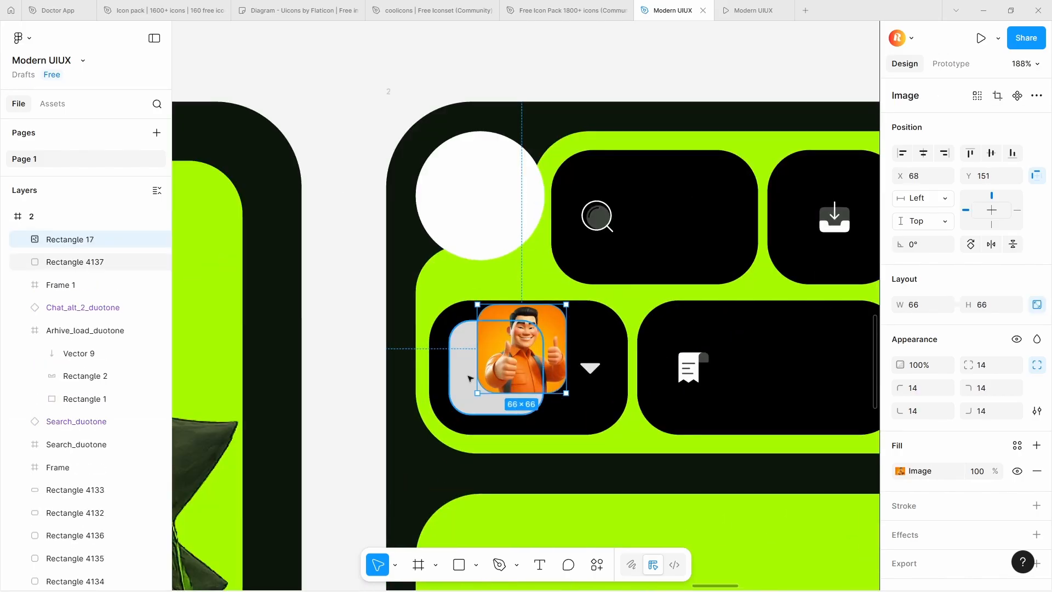
Delete the grey square, move the portrait into its place in the lower-left button and resize it to 70 × 70
{"action": "left_click", "coordinate": [460, 376]}
{"action": "key", "text": "Delete"}
{"action": "left_click_drag", "start_coordinate": [529, 355], "coordinate": [500, 368]}
{"action": "left_click", "coordinate": [1000, 307]}
{"action": "type", "text": "70"}
{"action": "key", "text": "Return"}
Combine the portrait and arrow in an auto layout with a gap of 9, and nest it in an auto layout with its black button
{"action": "left_click", "coordinate": [579, 376], "text": "shift"}
{"action": "key", "text": "shift+a"}
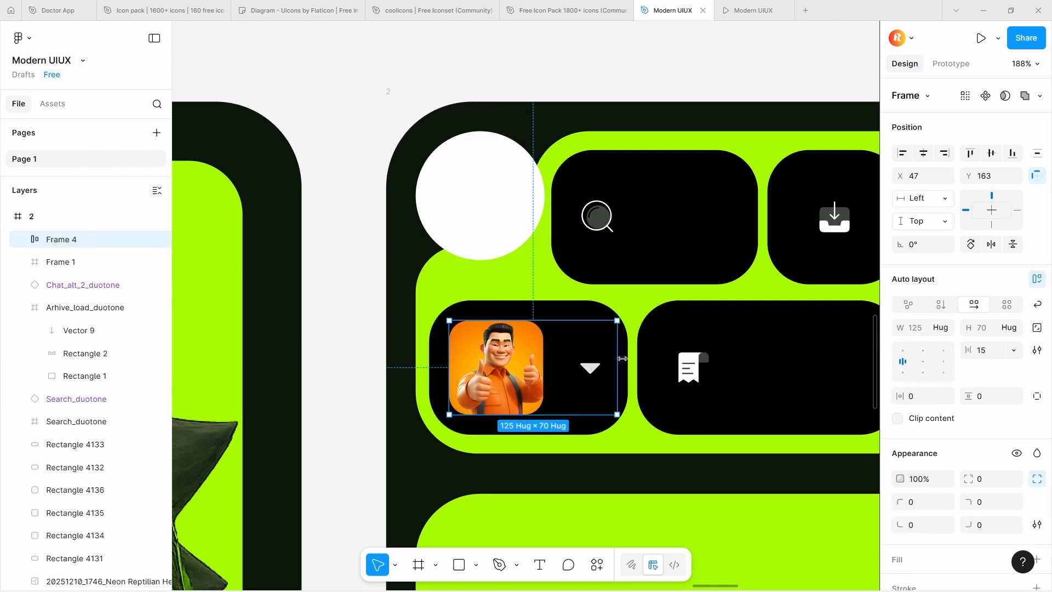
{"action": "left_click_drag", "start_coordinate": [553, 368], "coordinate": [549, 367]}
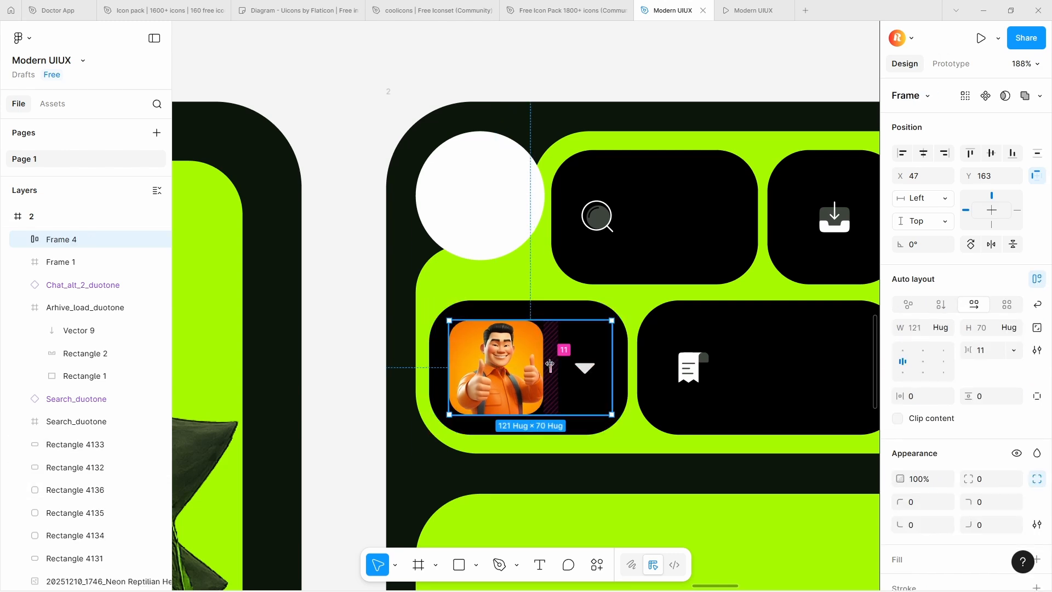
{"action": "left_click", "coordinate": [549, 367]}
{"action": "type", "text": "9"}
{"action": "key", "text": "Return"}
{"action": "left_click", "coordinate": [619, 347], "text": "shift"}
{"action": "key", "text": "shift+a"}
Copy the black logo mark from frame 1 onto the white circle in frame 2
{"action": "left_click", "coordinate": [478, 246]}
{"action": "scroll", "coordinate": [477, 252], "scroll_direction": "down", "scroll_amount": 10}
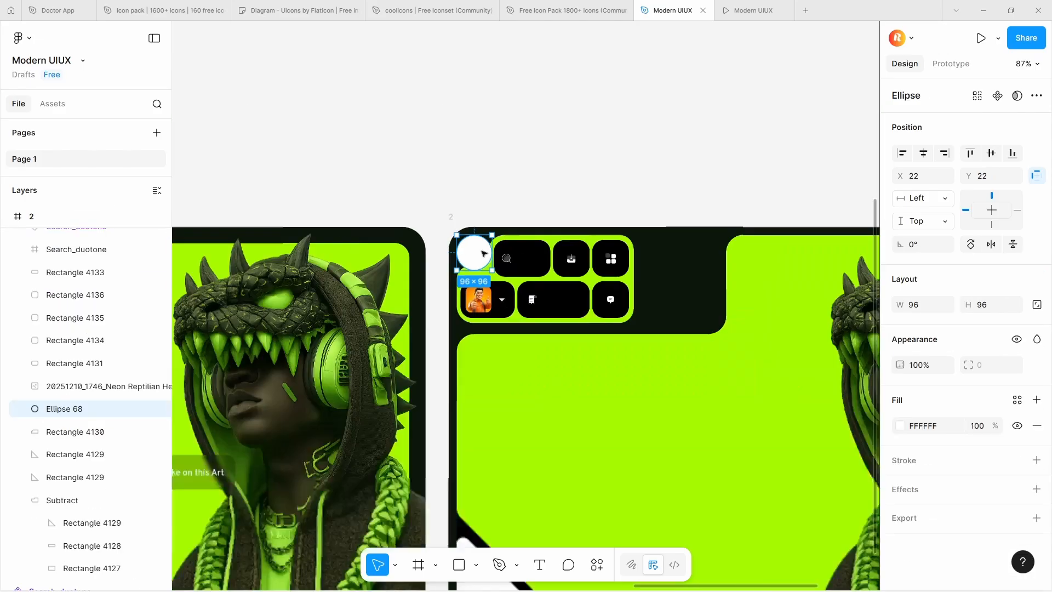
{"action": "scroll", "coordinate": [196, 262], "scroll_direction": "up", "scroll_amount": 4}
{"action": "left_click", "coordinate": [214, 239]}
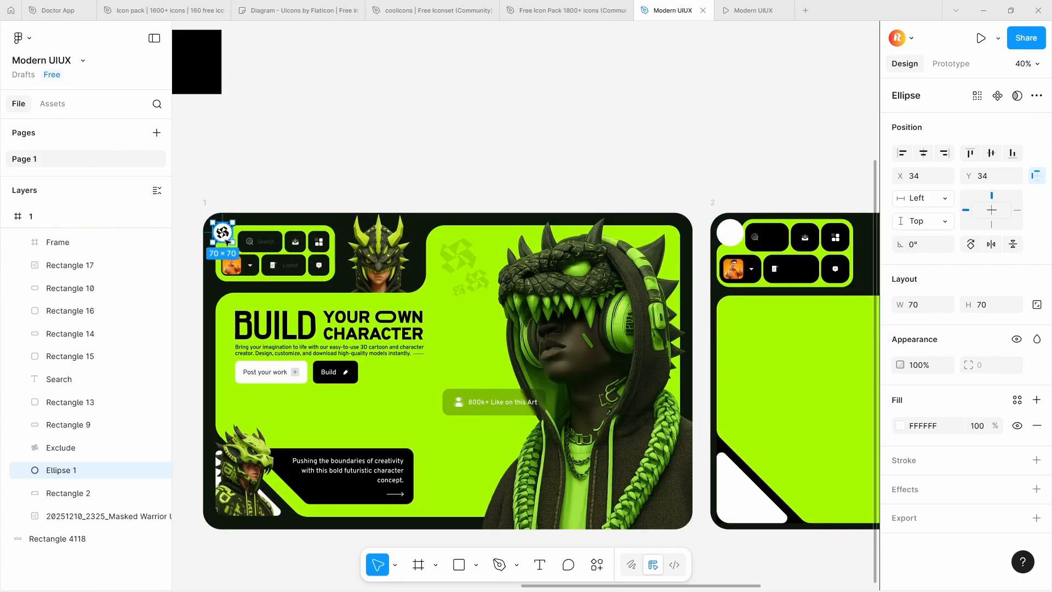
{"action": "left_click", "coordinate": [225, 234]}
{"action": "left_click_drag", "start_coordinate": [225, 234], "coordinate": [732, 235]}
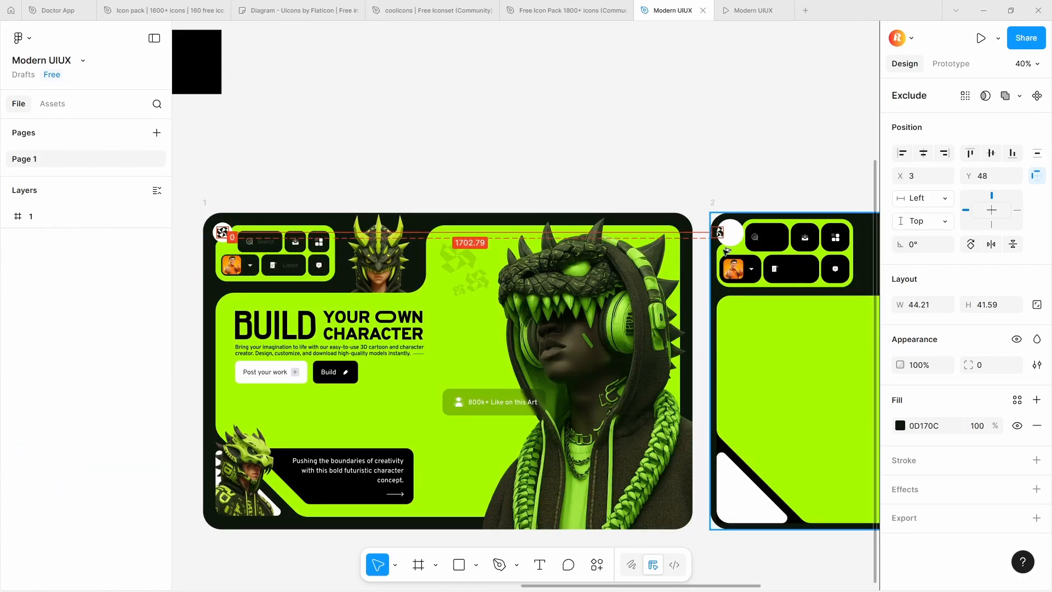
Combine the logo and white circle into an auto layout frame with its content aligned to the center
{"action": "scroll", "coordinate": [732, 225], "scroll_direction": "up", "scroll_amount": 8}
{"action": "left_click", "coordinate": [749, 233], "text": "shift"}
{"action": "key", "text": "shift+a"}
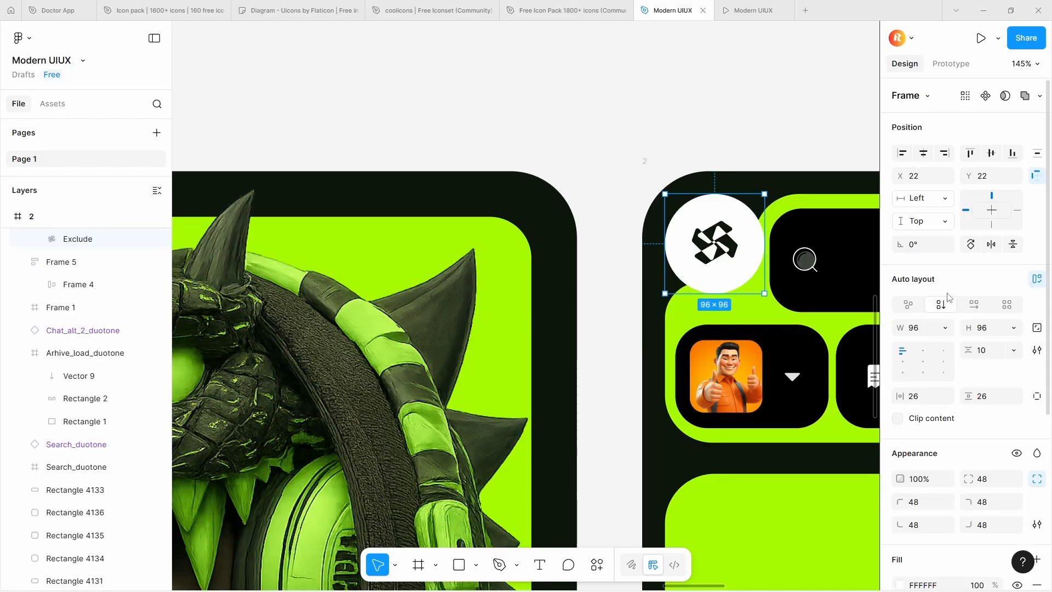
{"action": "left_click", "coordinate": [923, 361]}
{"action": "scroll", "coordinate": [586, 221], "scroll_direction": "down", "scroll_amount": 3}
{"action": "scroll", "coordinate": [717, 216], "scroll_direction": "up", "scroll_amount": 3}
Add a white "Search" text label beside the magnifier icon in frame 2's first black button, following frame 1
{"action": "left_click", "coordinate": [647, 259]}
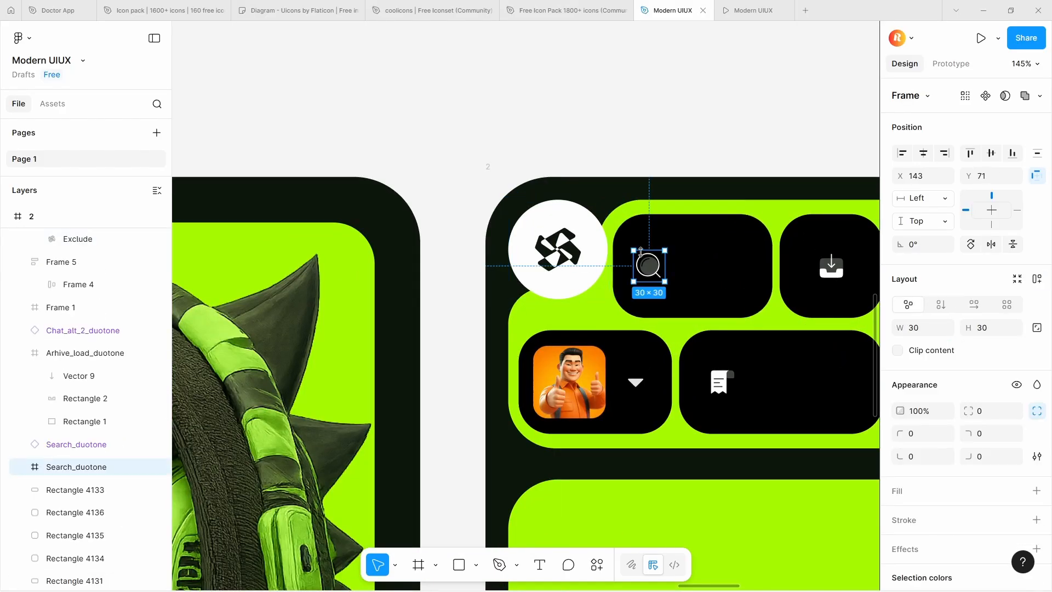
{"action": "scroll", "coordinate": [647, 258], "scroll_direction": "down", "scroll_amount": 6}
{"action": "left_click", "coordinate": [274, 261]}
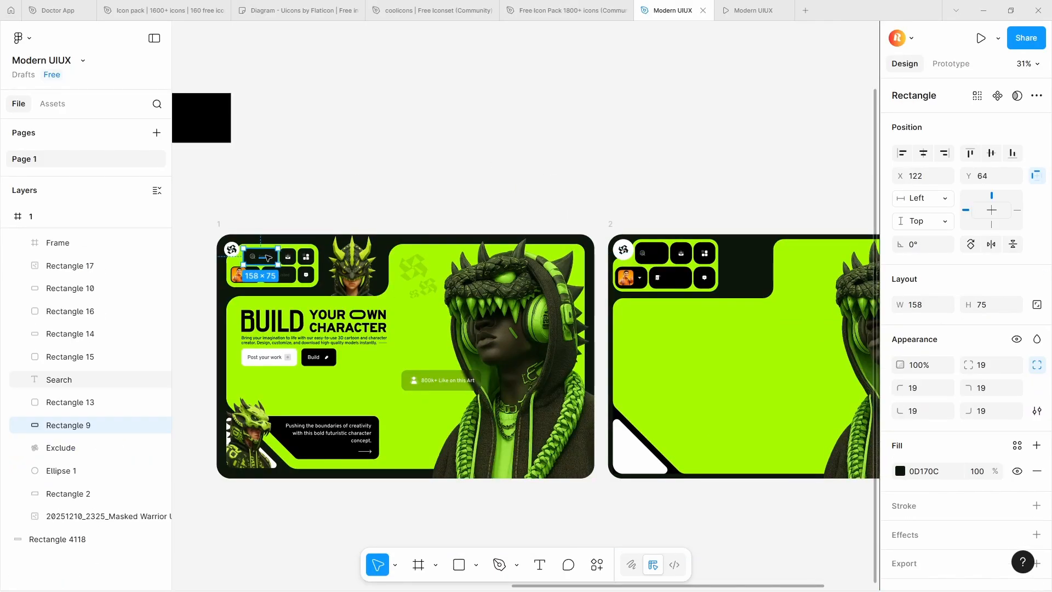
{"action": "left_click", "coordinate": [267, 257]}
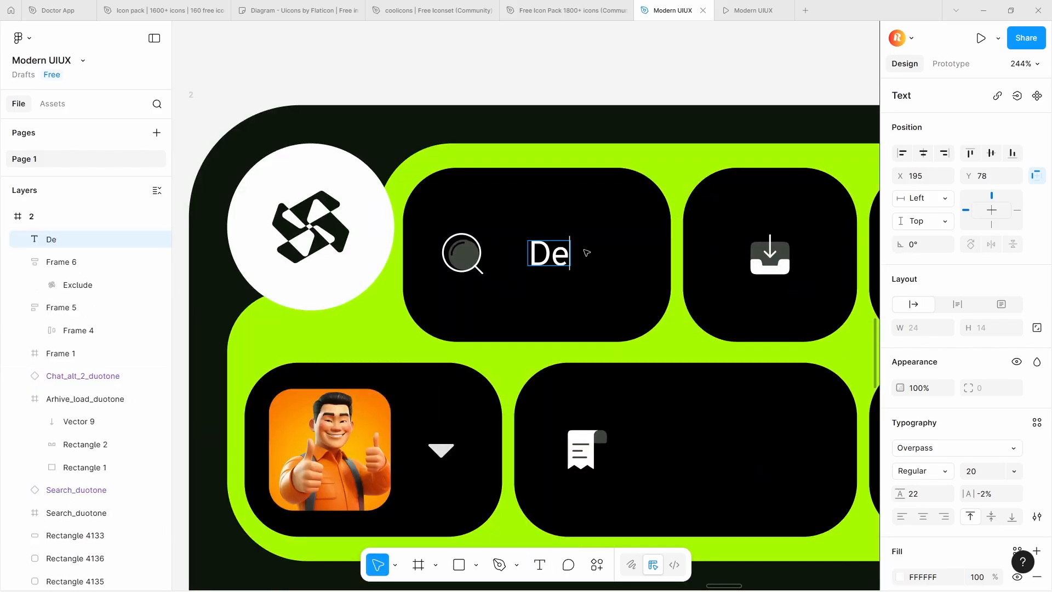
{"action": "left_click_drag", "start_coordinate": [595, 250], "coordinate": [590, 257]}
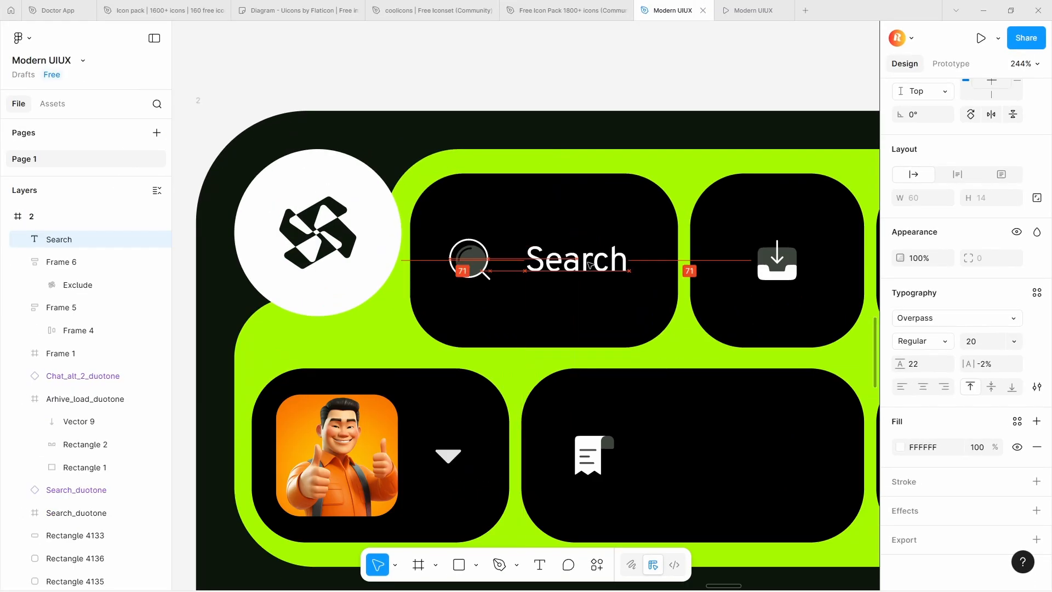
Combine the magnifier and Search label in an auto layout with a tighter gap, and nest it in an auto layout with its black button
{"action": "left_click", "coordinate": [491, 263], "text": "shift"}
{"action": "key", "text": "shift+a"}
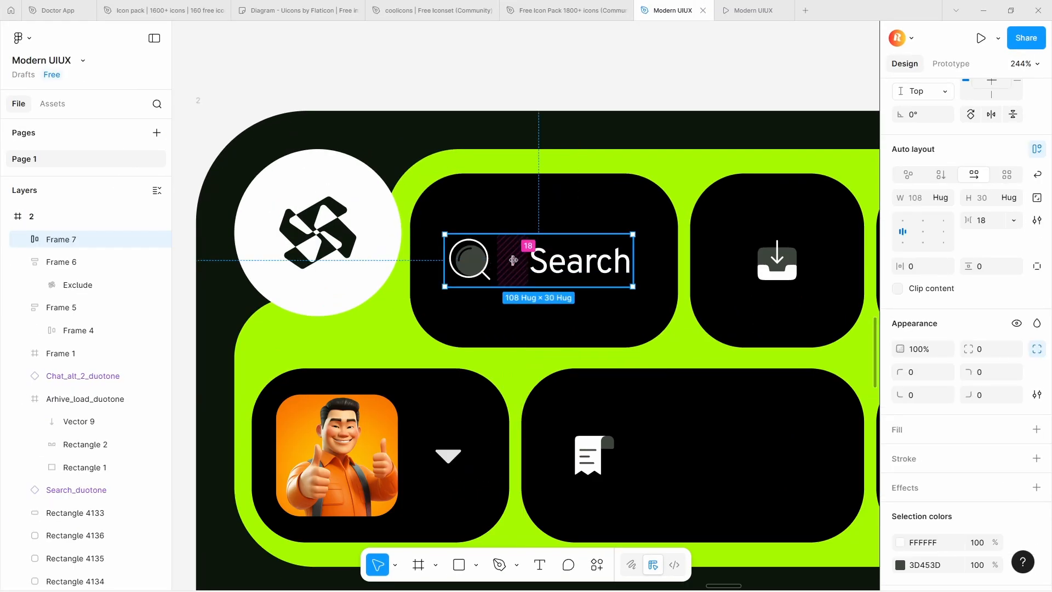
{"action": "left_click_drag", "start_coordinate": [514, 260], "coordinate": [564, 270]}
{"action": "left_click", "coordinate": [589, 200], "text": "shift"}
{"action": "key", "text": "shift+a"}
{"action": "scroll", "coordinate": [503, 229], "scroll_direction": "down", "scroll_amount": 1}
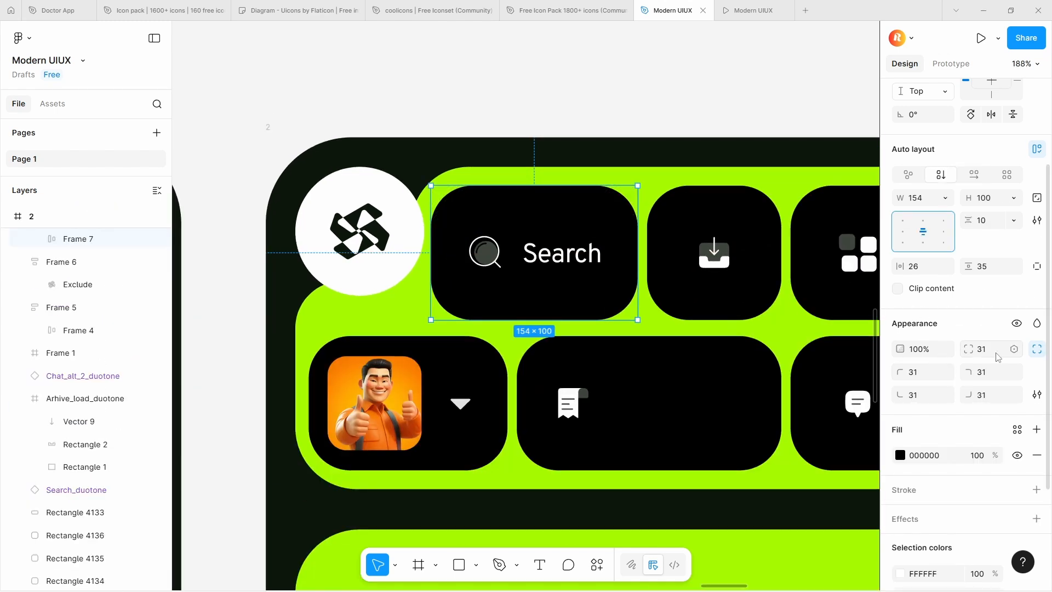
Set the corner radius of all six black buttons to 30, and combine the three icon-only buttons with their icons in auto layouts
{"action": "key", "text": "Down"}
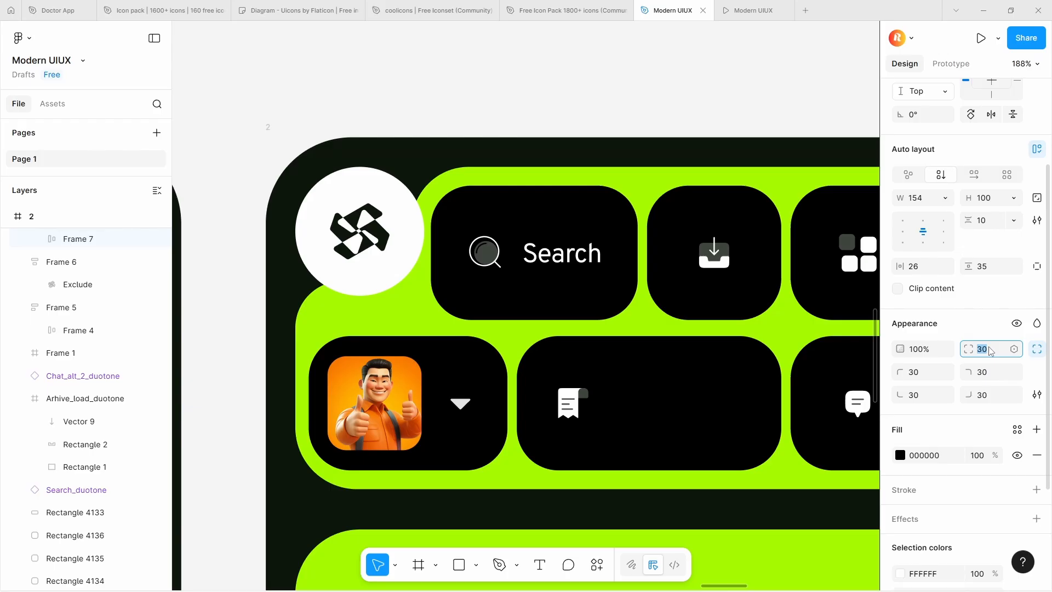
{"action": "scroll", "coordinate": [528, 289], "scroll_direction": "down", "scroll_amount": 4}
{"action": "left_click", "coordinate": [612, 274]}
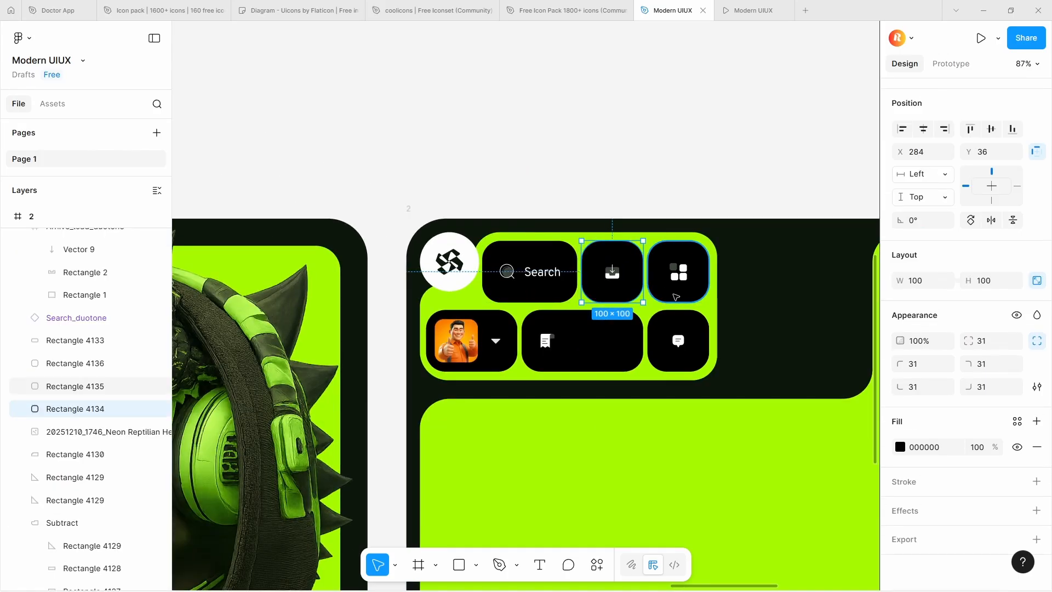
{"action": "left_click", "coordinate": [678, 273], "text": "shift"}
{"action": "left_click", "coordinate": [678, 340], "text": "shift"}
{"action": "left_click", "coordinate": [583, 341], "text": "shift"}
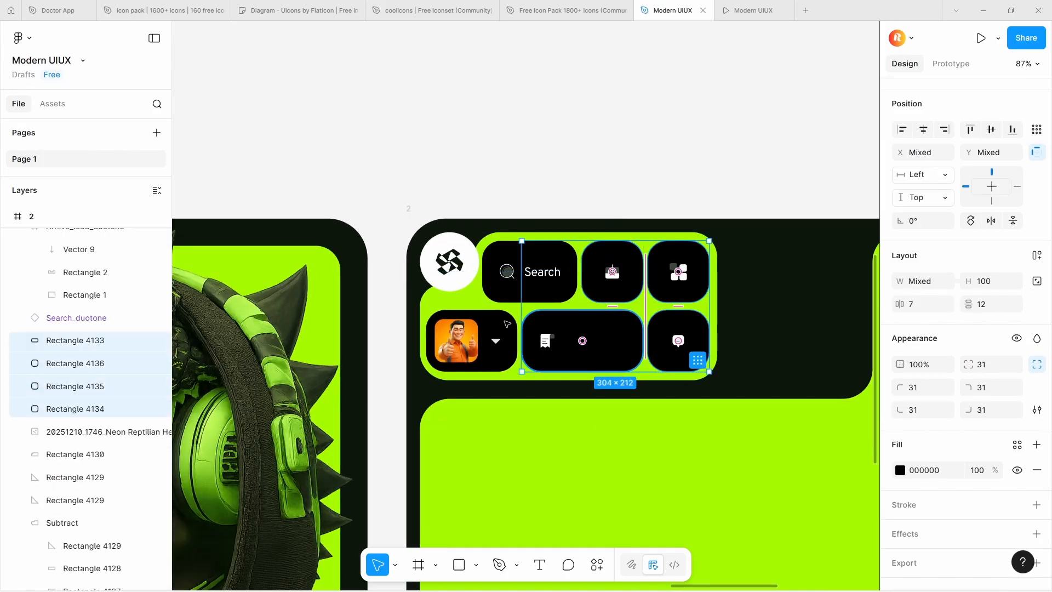
{"action": "left_click", "coordinate": [507, 324], "text": "shift"}
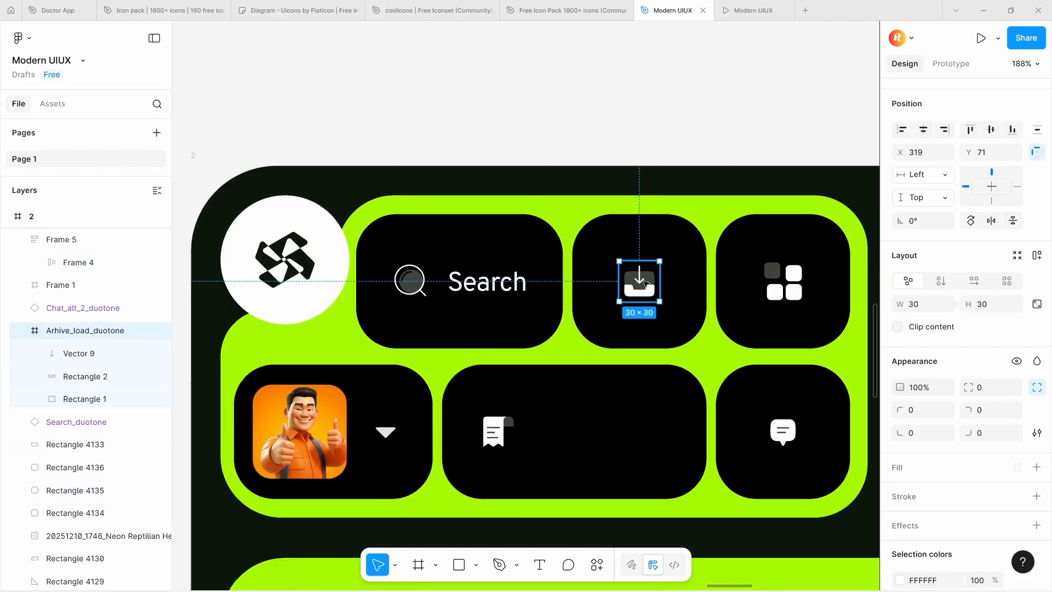
{"action": "left_click", "coordinate": [805, 318]}
{"action": "left_click", "coordinate": [784, 471]}
Add a white "Bookmark" text label beside the receipt icon in the wide black button and line it up with the icon
{"action": "left_click", "coordinate": [498, 432]}
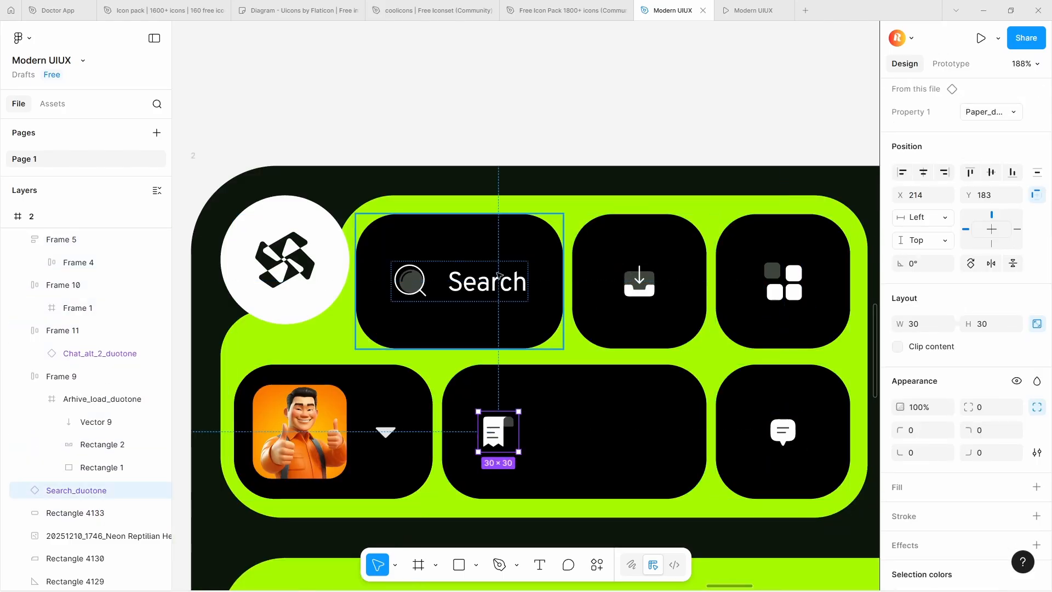
{"action": "key", "text": "t"}
{"action": "left_click", "coordinate": [562, 428]}
{"action": "type", "text": "Bookm"}
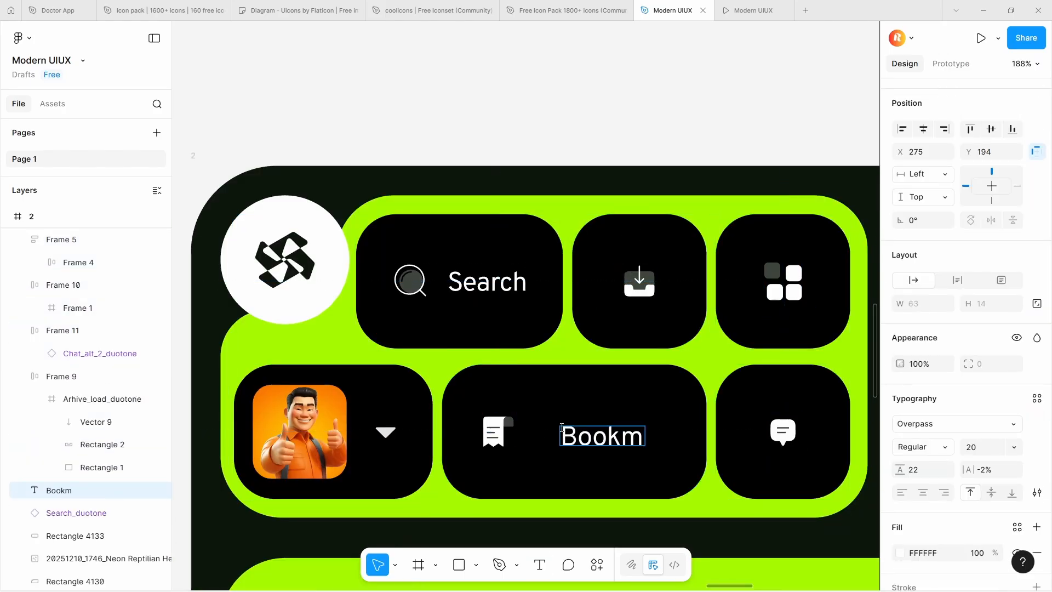
{"action": "key", "text": "Escape"}
{"action": "left_click_drag", "start_coordinate": [588, 428], "coordinate": [572, 425]}
Combine the receipt icon and Bookmark label in an auto layout, nest it with its black button, and tighten the gap between icon and label
{"action": "left_click", "coordinate": [498, 432], "text": "shift"}
{"action": "key", "text": "shift+a"}
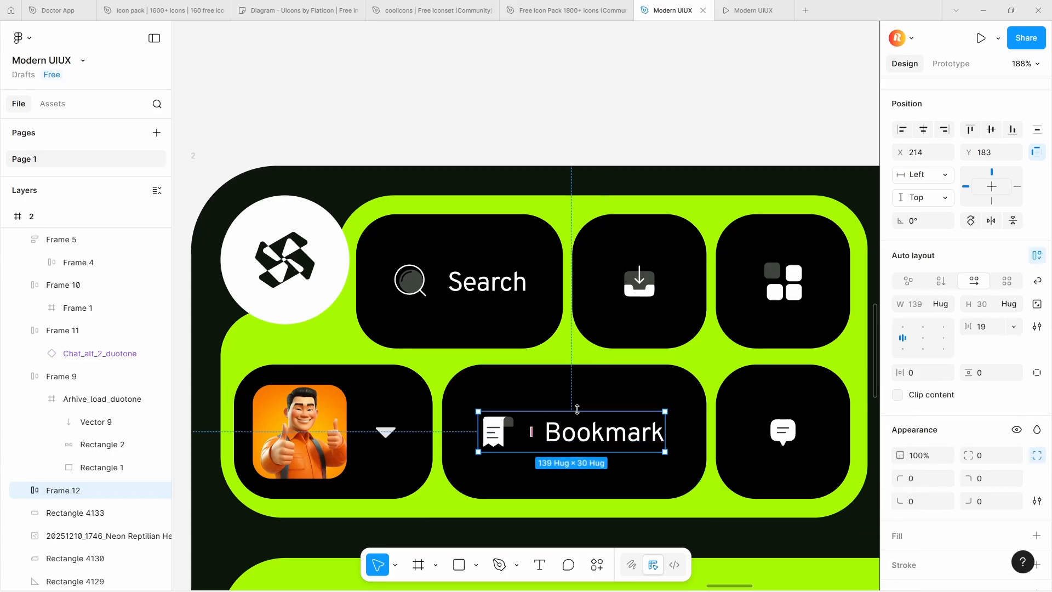
{"action": "left_click", "coordinate": [576, 397], "text": "shift"}
{"action": "key", "text": "shift+a"}
{"action": "left_click", "coordinate": [459, 287]}
{"action": "double_click", "coordinate": [534, 426]}
{"action": "left_click", "coordinate": [552, 401]}
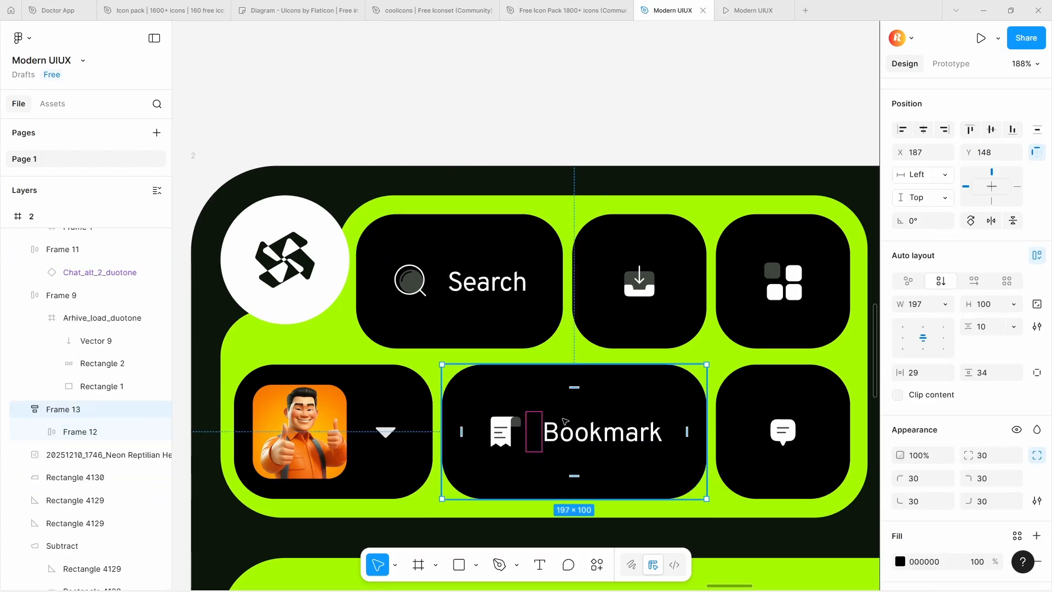
Create a "Build" headline text in Overpass Black 60 modelled on frame 1's headline, and place it in frame 2's green area
{"action": "scroll", "coordinate": [552, 400], "scroll_direction": "down", "scroll_amount": 5}
{"action": "left_click", "coordinate": [643, 322]}
{"action": "scroll", "coordinate": [643, 322], "scroll_direction": "down", "scroll_amount": 4}
{"action": "left_click", "coordinate": [355, 313]}
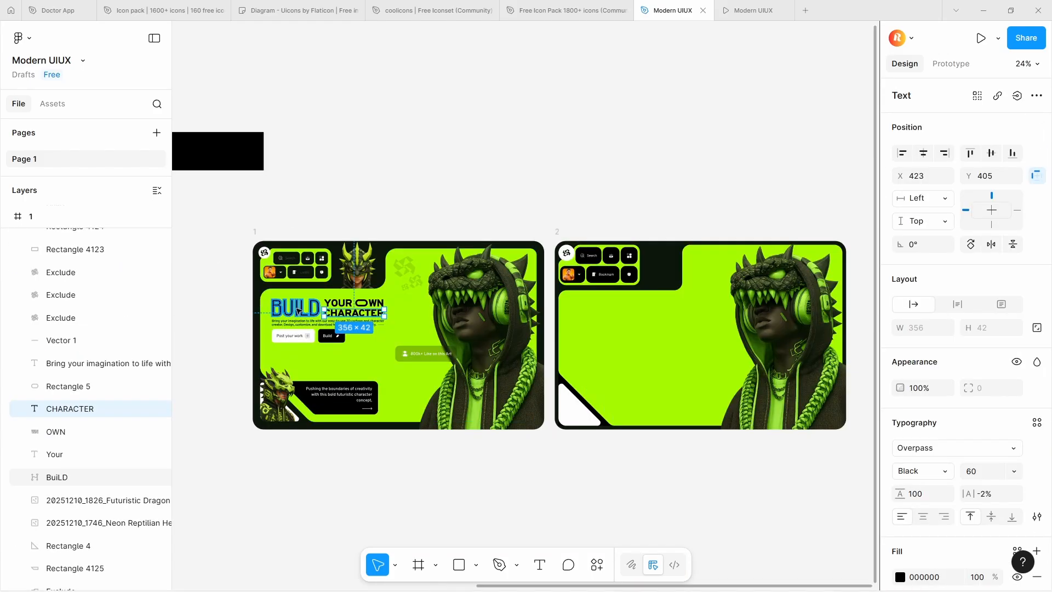
{"action": "left_click", "coordinate": [298, 311]}
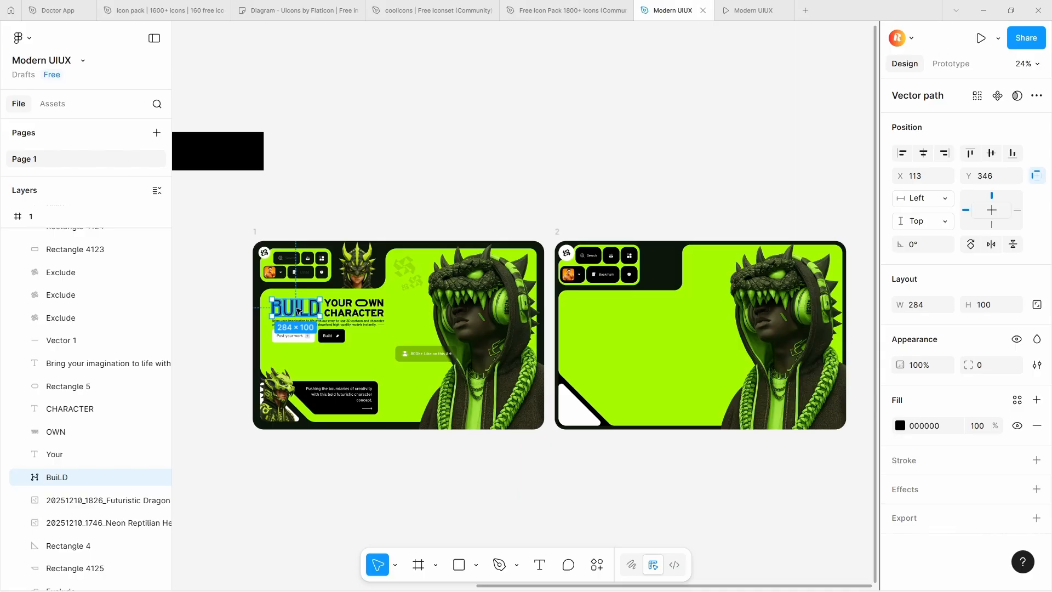
{"action": "scroll", "coordinate": [284, 312], "scroll_direction": "up", "scroll_amount": 5}
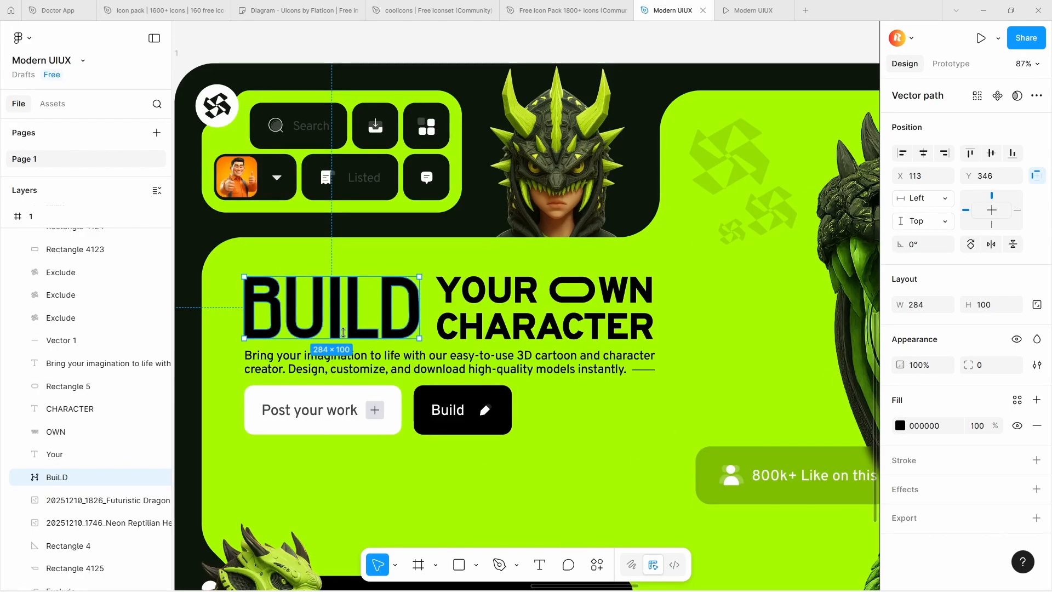
{"action": "scroll", "coordinate": [343, 332], "scroll_direction": "down", "scroll_amount": 5}
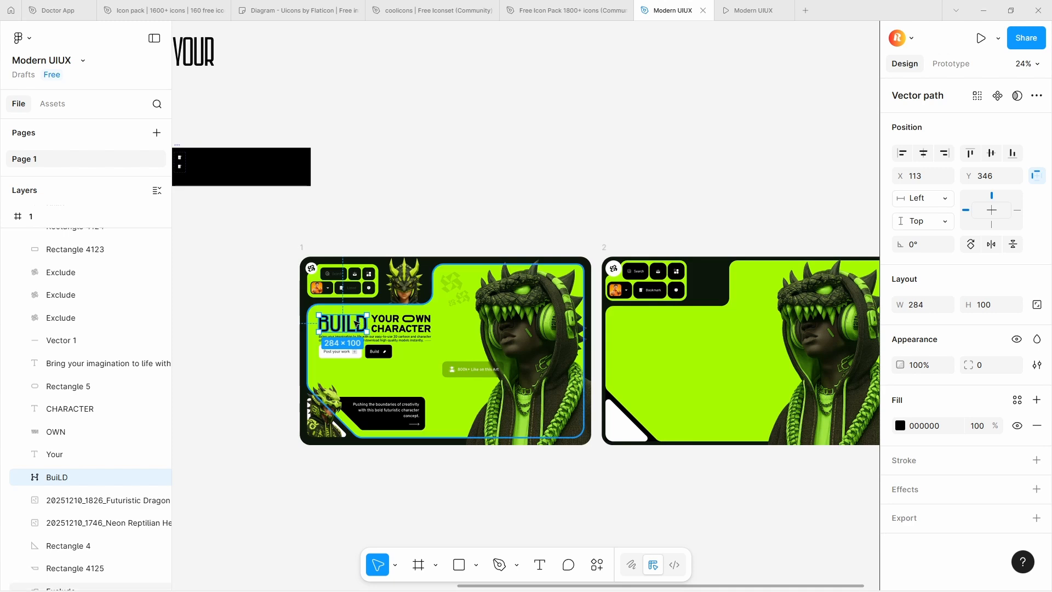
{"action": "scroll", "coordinate": [296, 321], "scroll_direction": "up", "scroll_amount": 5}
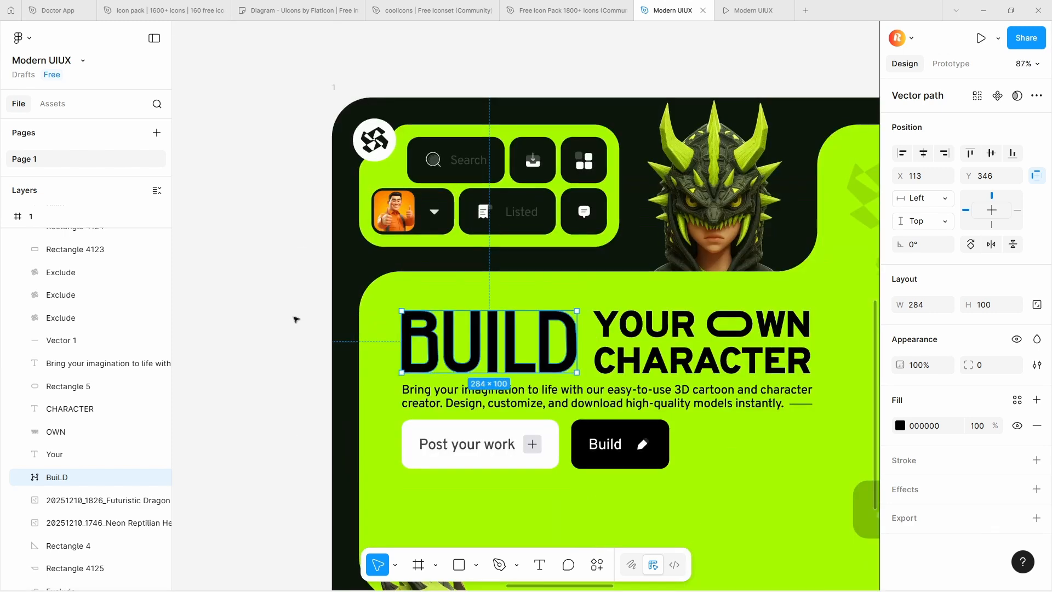
{"action": "left_click", "coordinate": [253, 311]}
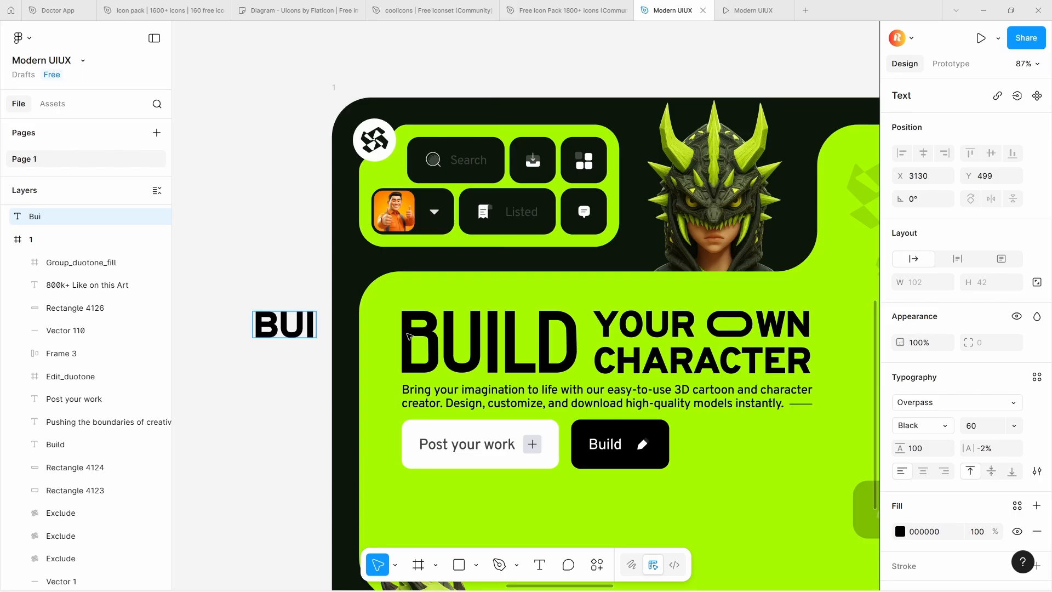
{"action": "scroll", "coordinate": [233, 313], "scroll_direction": "down", "scroll_amount": 3}
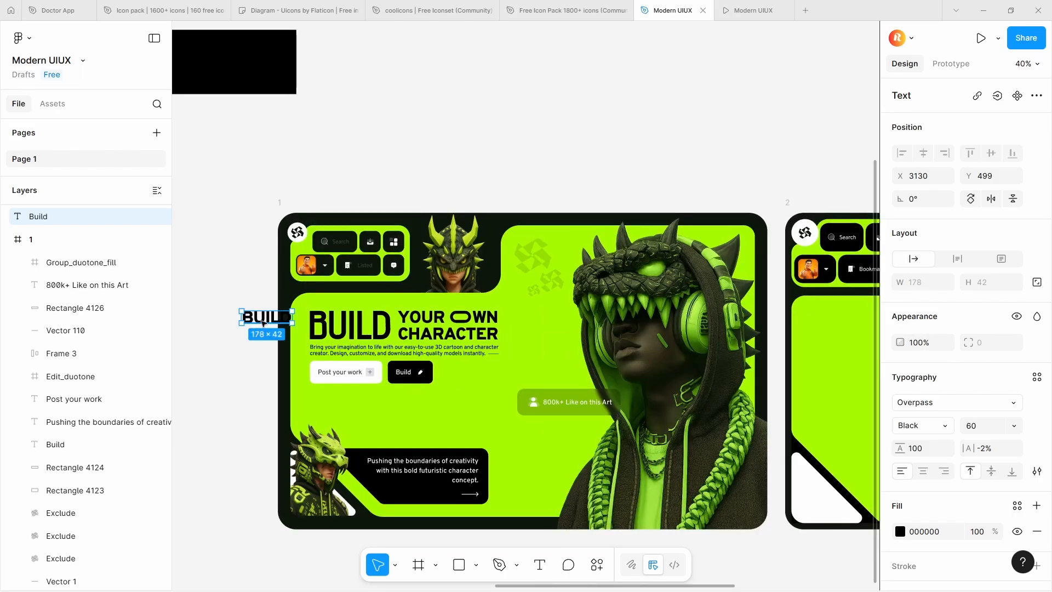
{"action": "left_click_drag", "start_coordinate": [324, 326], "coordinate": [657, 317]}
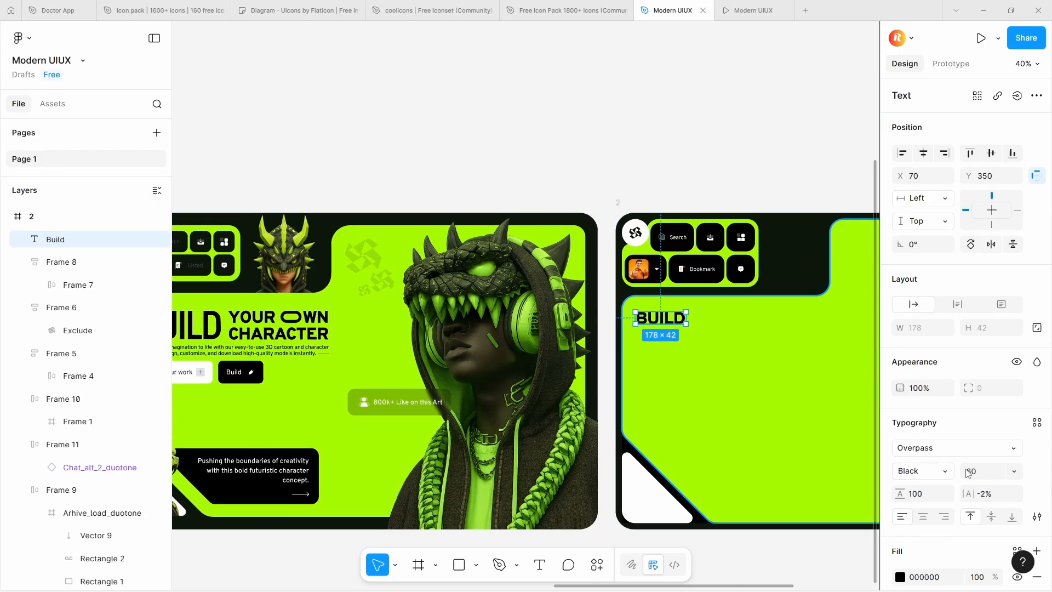
Set the BUILD headline's font size to 100 and flatten the text into a vector path
{"action": "left_click", "coordinate": [994, 476]}
{"action": "type", "text": "100"}
{"action": "key", "text": "Return"}
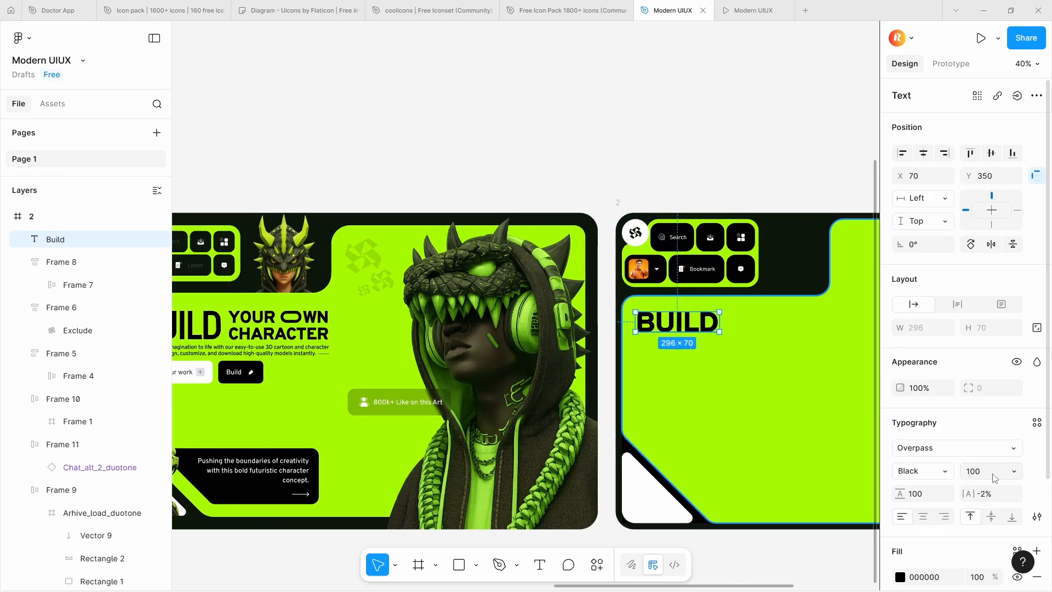
{"action": "scroll", "coordinate": [576, 395], "scroll_direction": "down", "scroll_amount": 3}
{"action": "scroll", "coordinate": [627, 355], "scroll_direction": "up", "scroll_amount": 10}
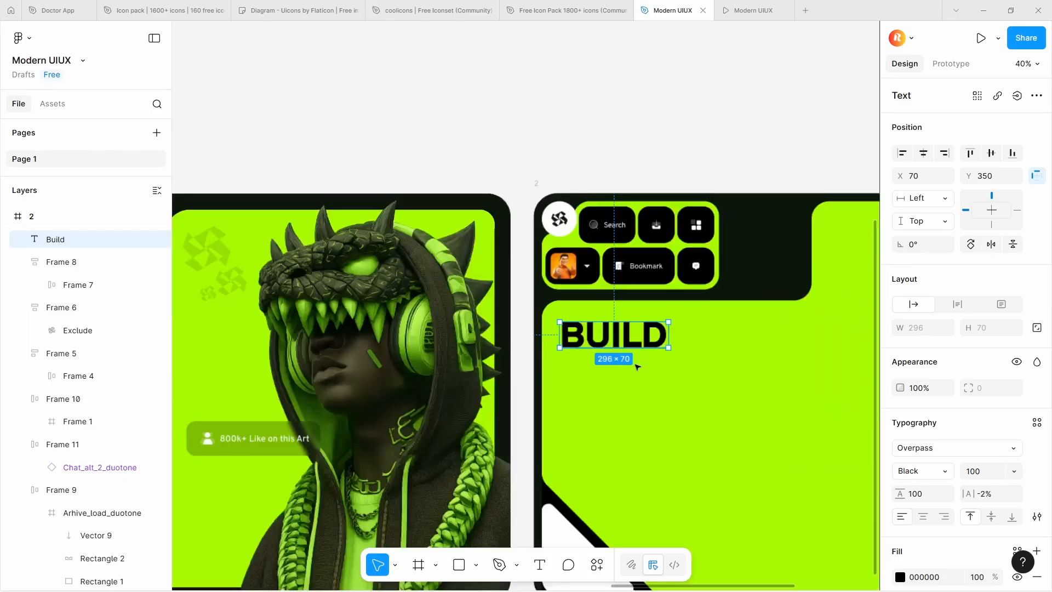
{"action": "right_click", "coordinate": [595, 316]}
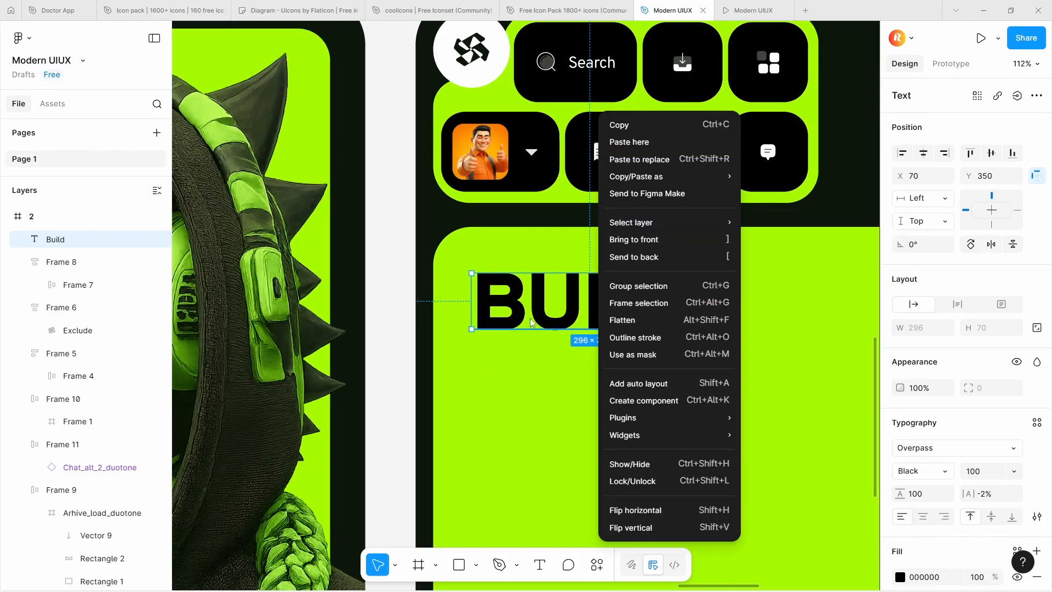
{"action": "left_click", "coordinate": [646, 322]}
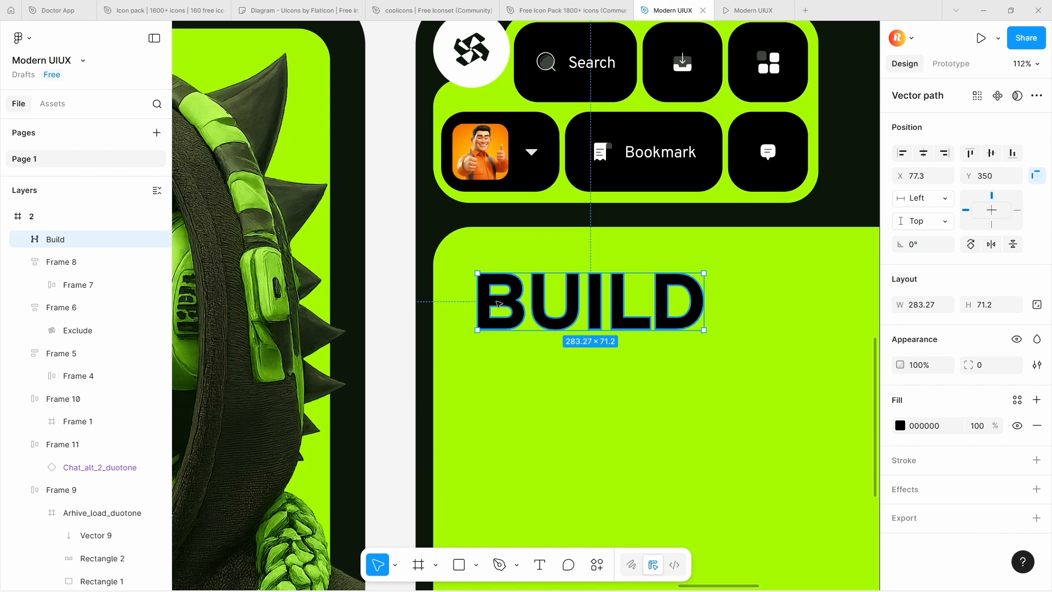
Open the flattened BUILD headline for editing its vector points
{"action": "double_click", "coordinate": [498, 303]}
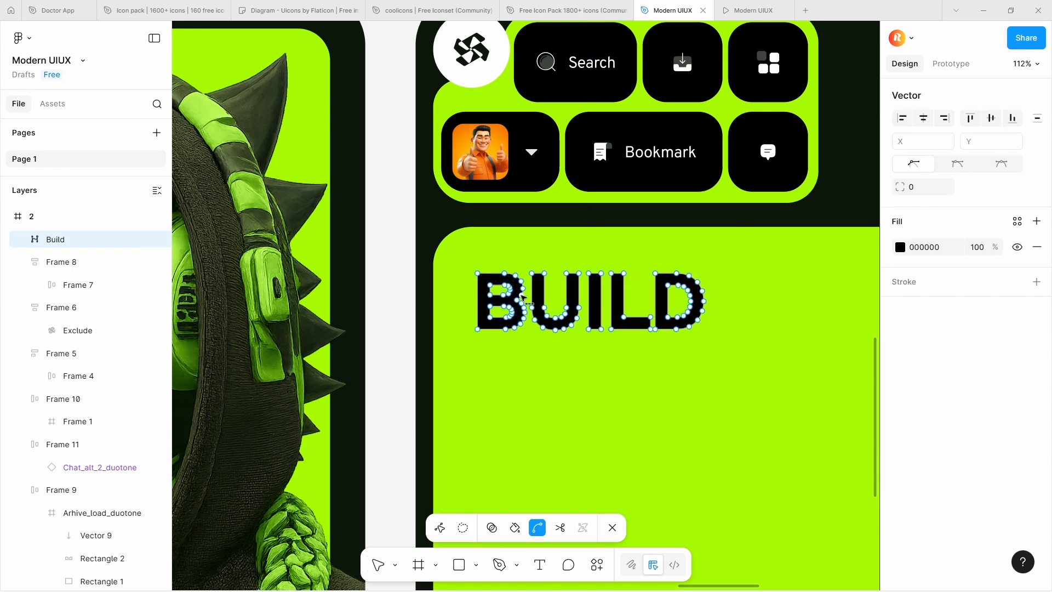
{"action": "scroll", "coordinate": [522, 297], "scroll_direction": "up", "scroll_amount": 5, "text": "ctrl"}
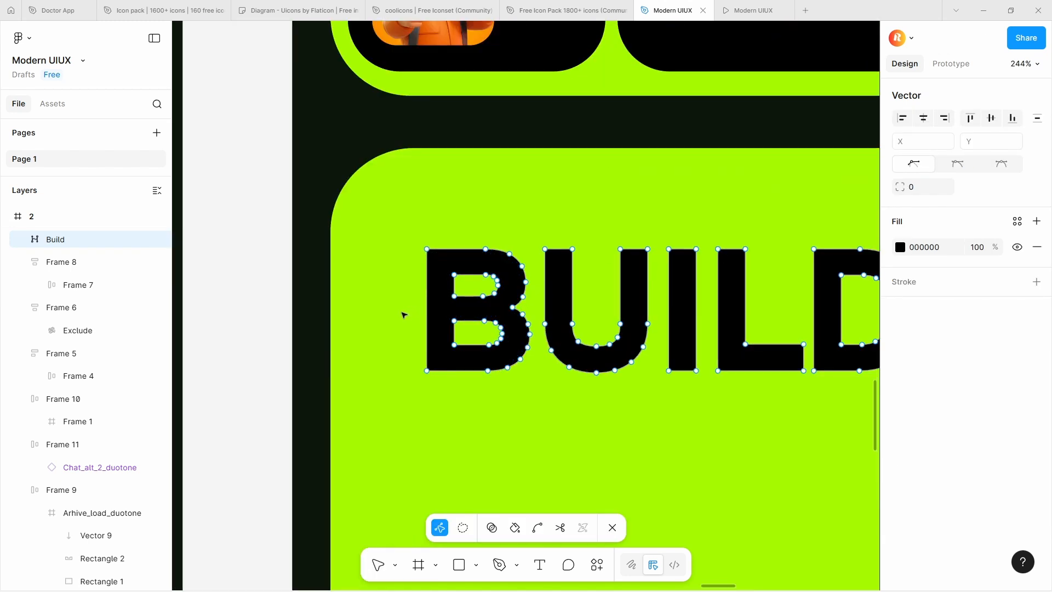
{"action": "scroll", "coordinate": [480, 330], "scroll_direction": "up", "scroll_amount": 6, "text": "ctrl"}
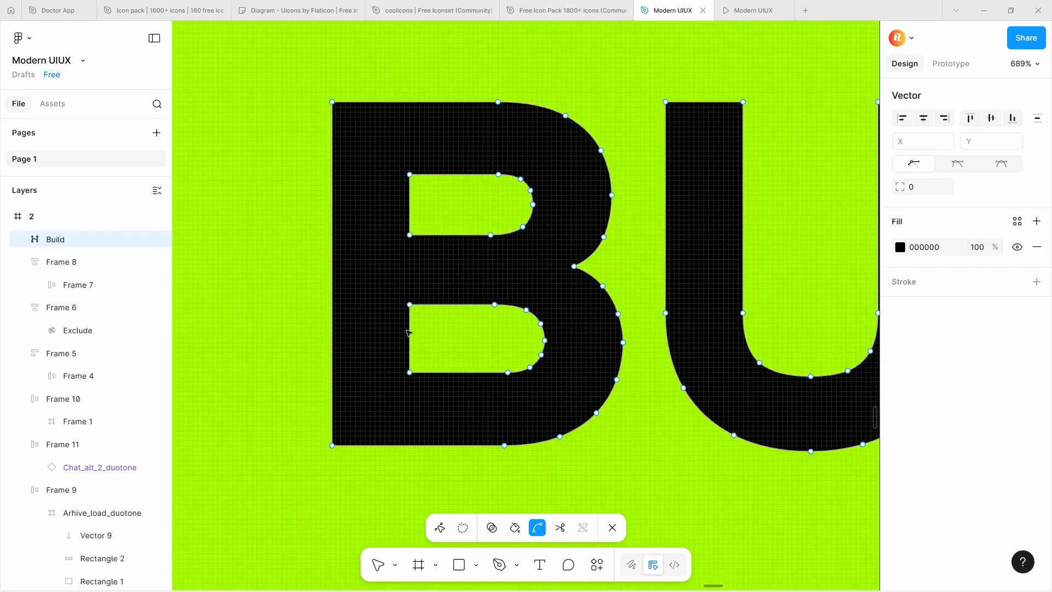
{"action": "scroll", "coordinate": [387, 335], "scroll_direction": "left", "scroll_amount": 1, "text": "shift"}
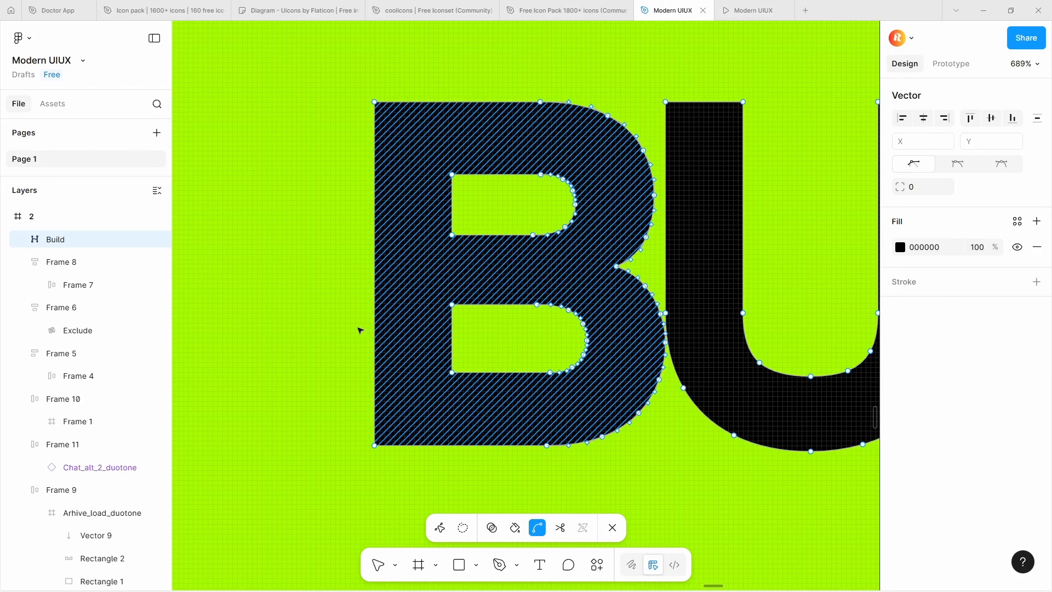
{"action": "key", "text": "ctrl+z"}
{"action": "key", "text": "ctrl+z"}
Stretch the letters B and U of the BUILD vector downward to the same baseline by moving their lower anchor points
{"action": "left_click_drag", "start_coordinate": [327, 342], "coordinate": [636, 477]}
{"action": "scroll", "coordinate": [389, 428], "scroll_direction": "down", "scroll_amount": 2, "text": "ctrl"}
{"action": "scroll", "coordinate": [390, 427], "scroll_direction": "down", "scroll_amount": 7, "text": "ctrl"}
{"action": "scroll", "coordinate": [437, 277], "scroll_direction": "down", "scroll_amount": 2}
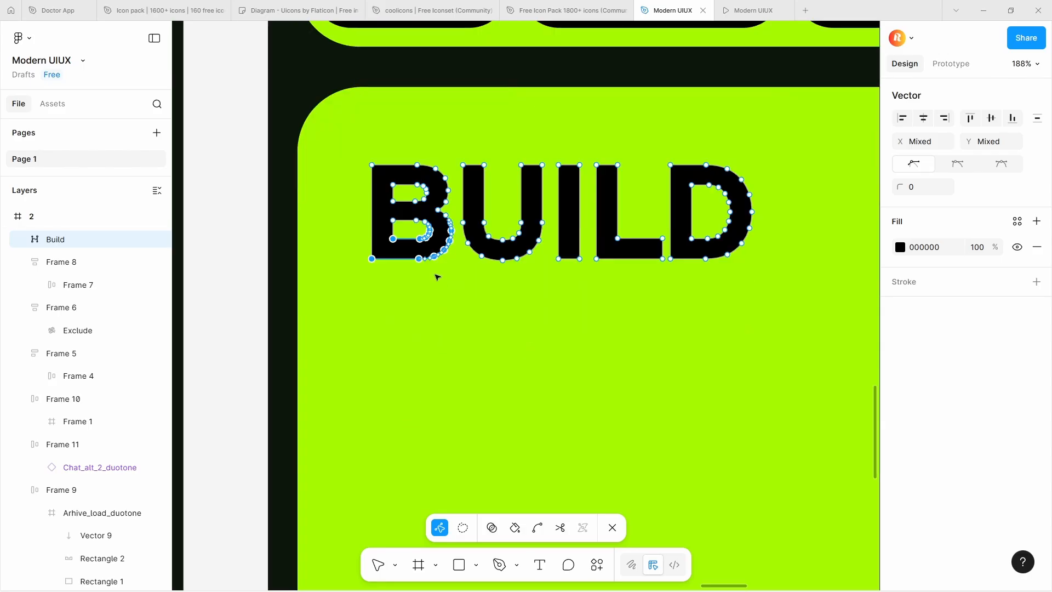
{"action": "left_click_drag", "start_coordinate": [419, 259], "coordinate": [419, 321]}
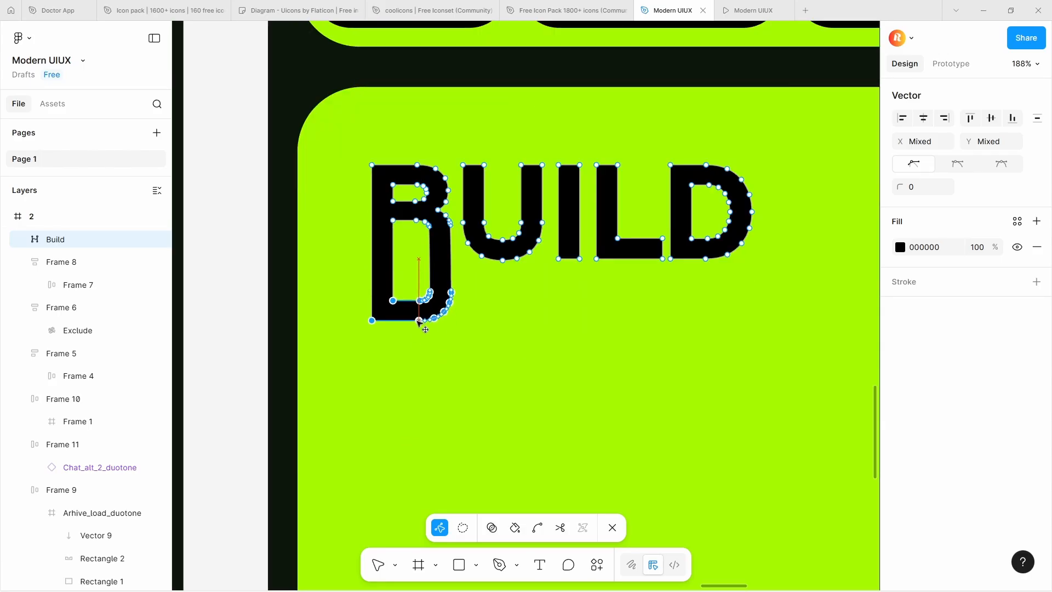
{"action": "left_click_drag", "start_coordinate": [552, 275], "coordinate": [458, 219]}
{"action": "left_click_drag", "start_coordinate": [502, 260], "coordinate": [503, 321]}
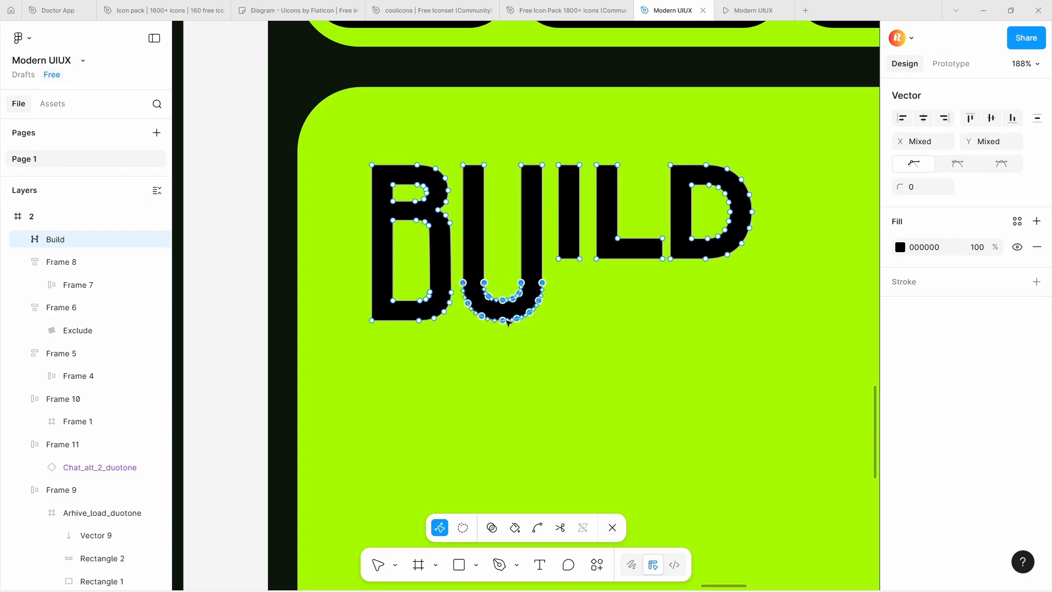
Stretch the letters I, L and D downward by their lower anchor points to match the elongated B and U
{"action": "left_click_drag", "start_coordinate": [554, 240], "coordinate": [584, 266]}
{"action": "left_click_drag", "start_coordinate": [580, 259], "coordinate": [580, 321]}
{"action": "left_click_drag", "start_coordinate": [587, 232], "coordinate": [664, 321]}
{"action": "left_click_drag", "start_coordinate": [637, 207], "coordinate": [759, 267]}
{"action": "left_click_drag", "start_coordinate": [706, 258], "coordinate": [706, 322]}
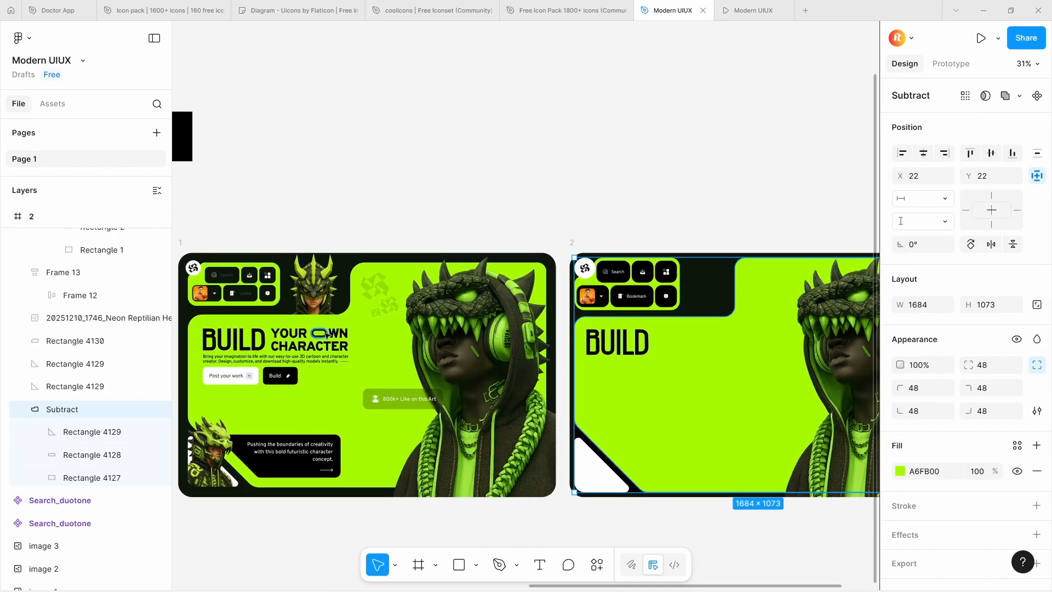
Add the text YOUR in Overpass Black size 60 beside the BUILD headline in frame 2, aligned with its top edge
{"action": "left_click", "coordinate": [298, 334]}
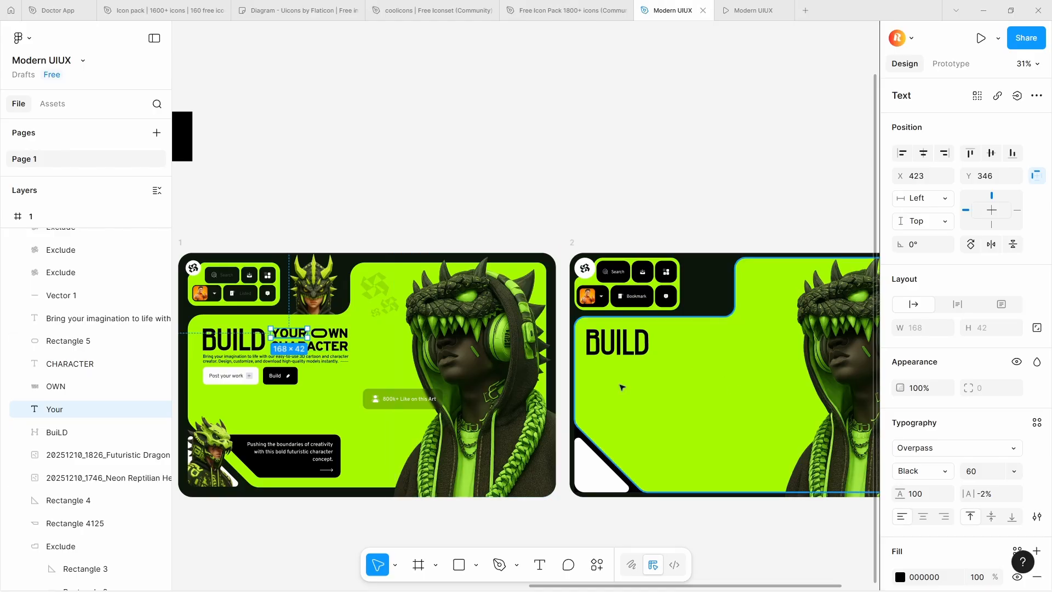
{"action": "key", "text": "Return"}
{"action": "left_click", "coordinate": [661, 334]}
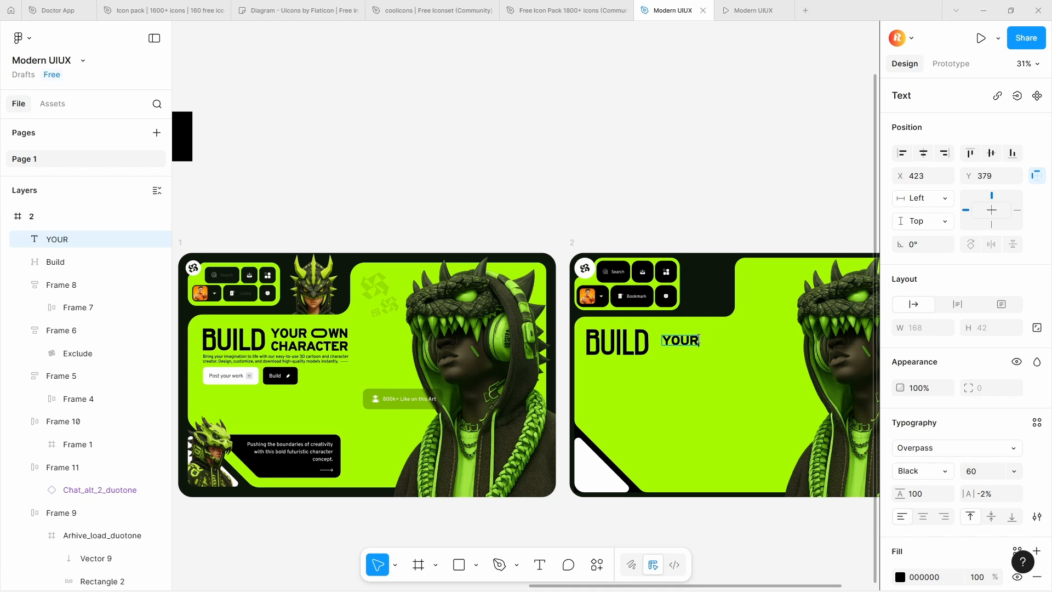
{"action": "scroll", "coordinate": [699, 340], "scroll_direction": "up", "scroll_amount": 5}
{"action": "left_click_drag", "start_coordinate": [666, 344], "coordinate": [654, 332]}
{"action": "scroll", "coordinate": [664, 327], "scroll_direction": "down", "scroll_amount": 2}
{"action": "left_click", "coordinate": [669, 344]}
{"action": "scroll", "coordinate": [669, 345], "scroll_direction": "up", "scroll_amount": 3}
{"action": "scroll", "coordinate": [670, 346], "scroll_direction": "down", "scroll_amount": 2}
{"action": "scroll", "coordinate": [669, 345], "scroll_direction": "down", "scroll_amount": 3}
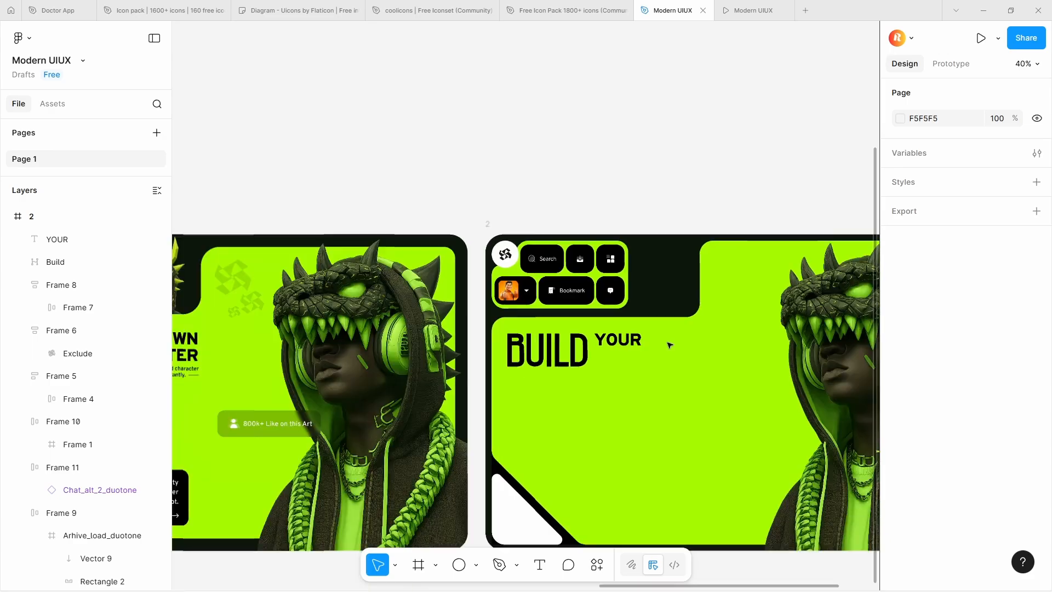
Draw a rectangle 84 × 42 beside YOUR, matching the text's height, and round its corners with a radius of 60
{"action": "scroll", "coordinate": [430, 323], "scroll_direction": "up", "scroll_amount": 3}
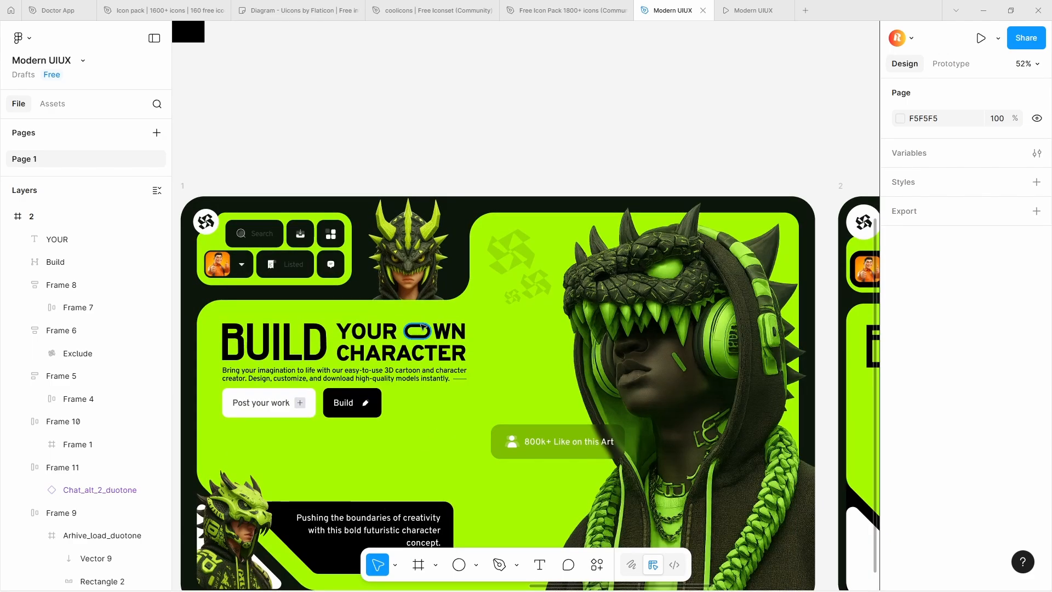
{"action": "scroll", "coordinate": [430, 324], "scroll_direction": "down", "scroll_amount": 2}
{"action": "scroll", "coordinate": [341, 320], "scroll_direction": "down", "scroll_amount": 4}
{"action": "scroll", "coordinate": [689, 284], "scroll_direction": "up", "scroll_amount": 6}
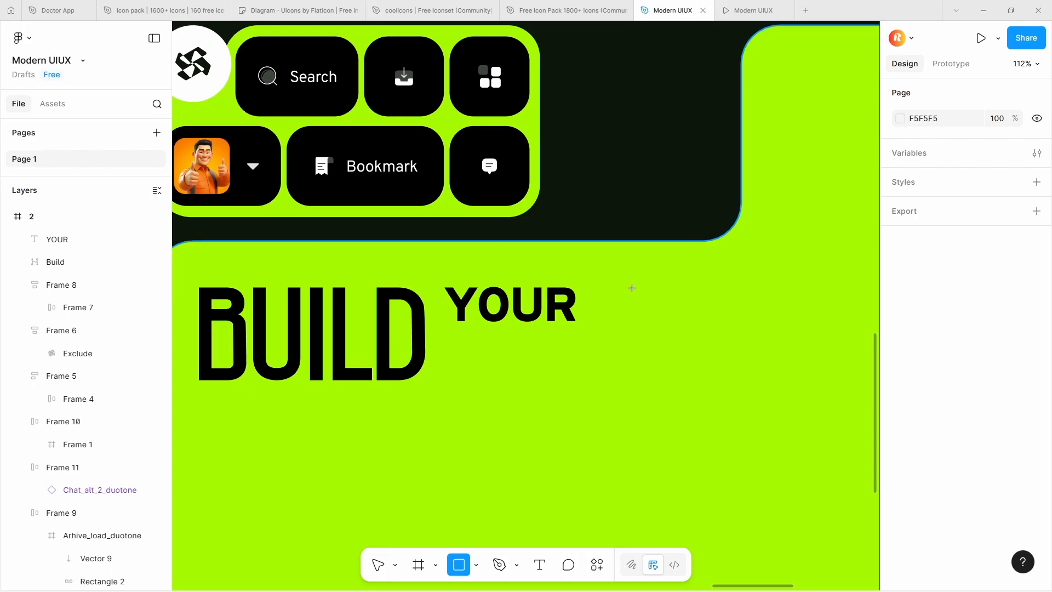
{"action": "left_click_drag", "start_coordinate": [630, 287], "coordinate": [694, 319]}
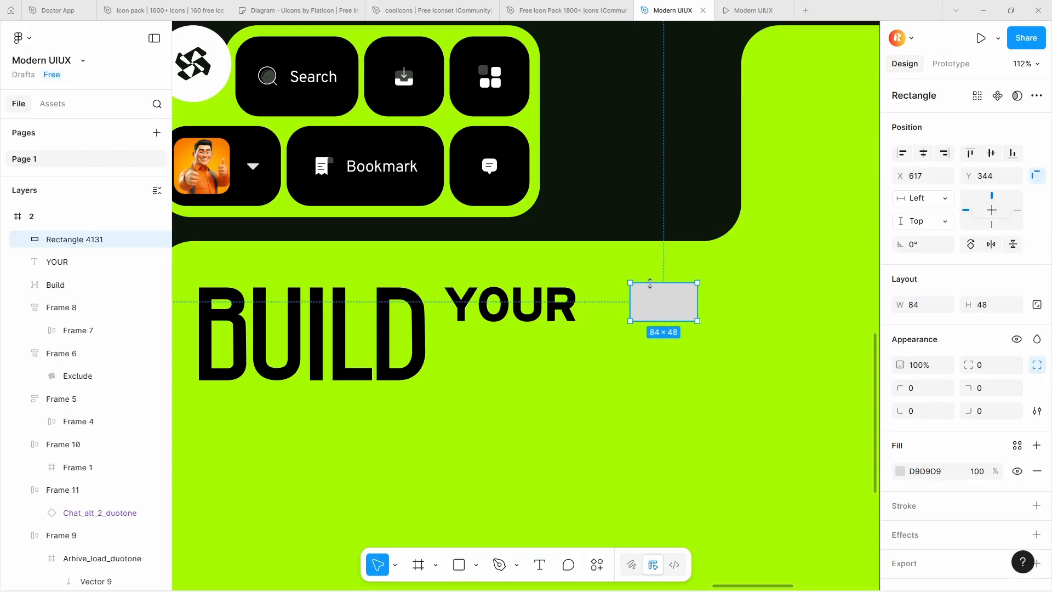
{"action": "left_click_drag", "start_coordinate": [670, 312], "coordinate": [660, 310]}
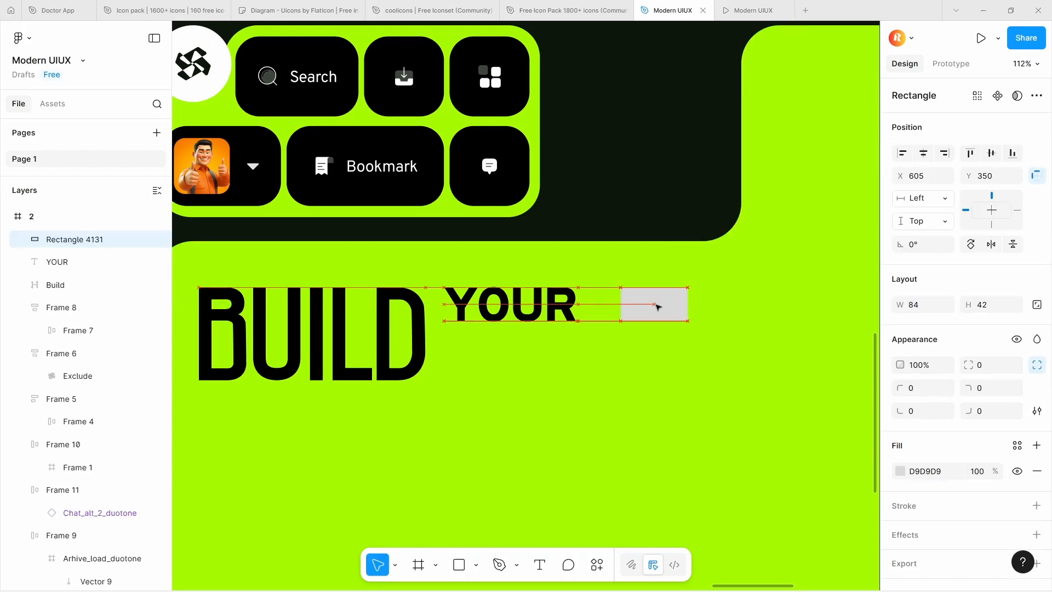
{"action": "left_click", "coordinate": [563, 304]}
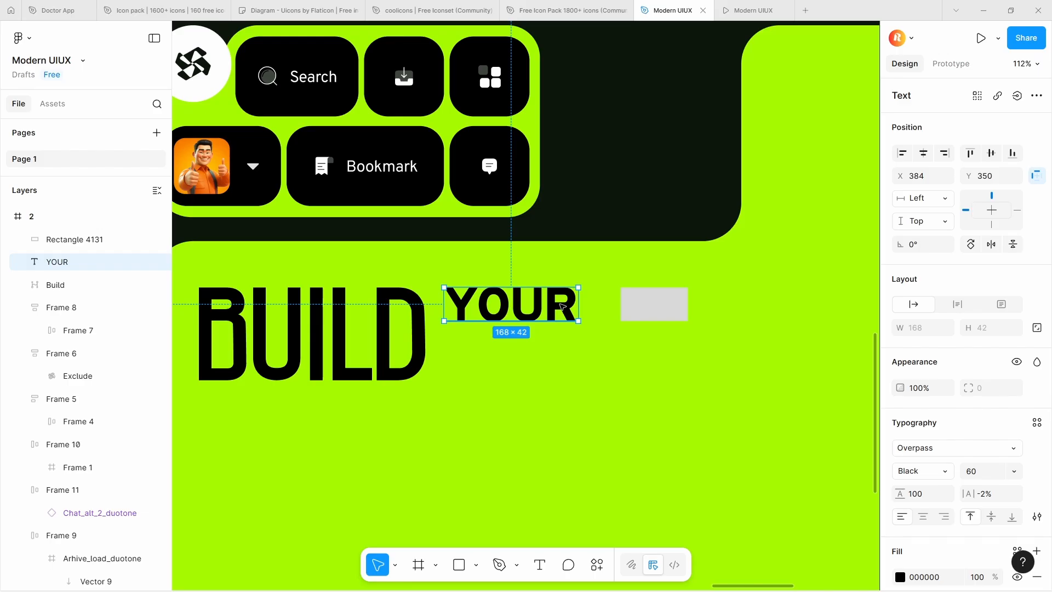
{"action": "left_click", "coordinate": [652, 304]}
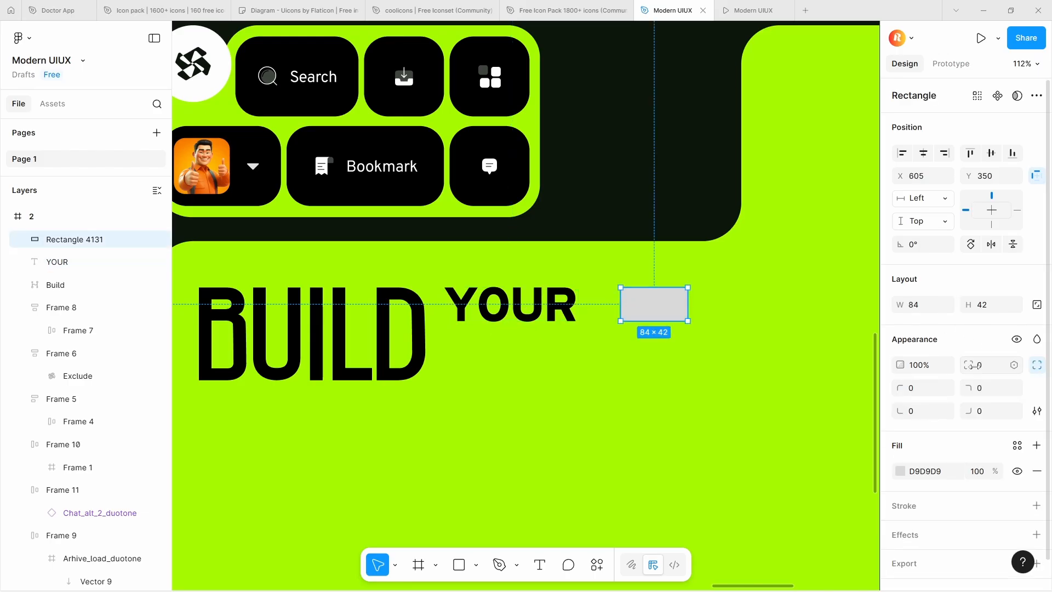
{"action": "left_click_drag", "start_coordinate": [968, 364], "coordinate": [79, 363]}
{"action": "left_click_drag", "start_coordinate": [792, 359], "coordinate": [985, 368]}
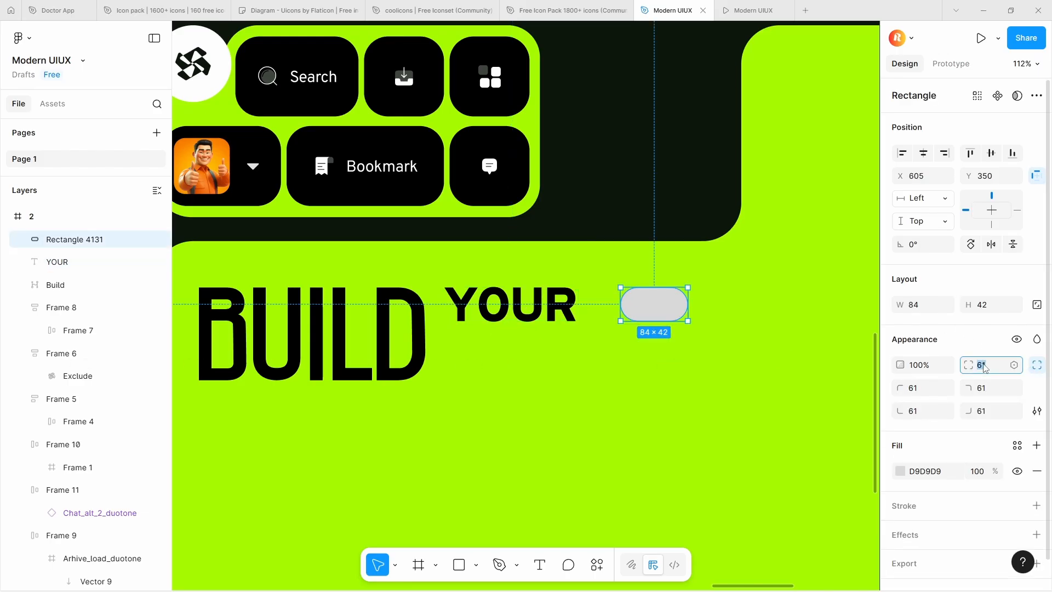
Replace the pill shape's fill with a black inside stroke of weight 10 and move it closer to YOUR at X 582
{"action": "left_click", "coordinate": [1038, 472]}
{"action": "left_click", "coordinate": [1036, 476]}
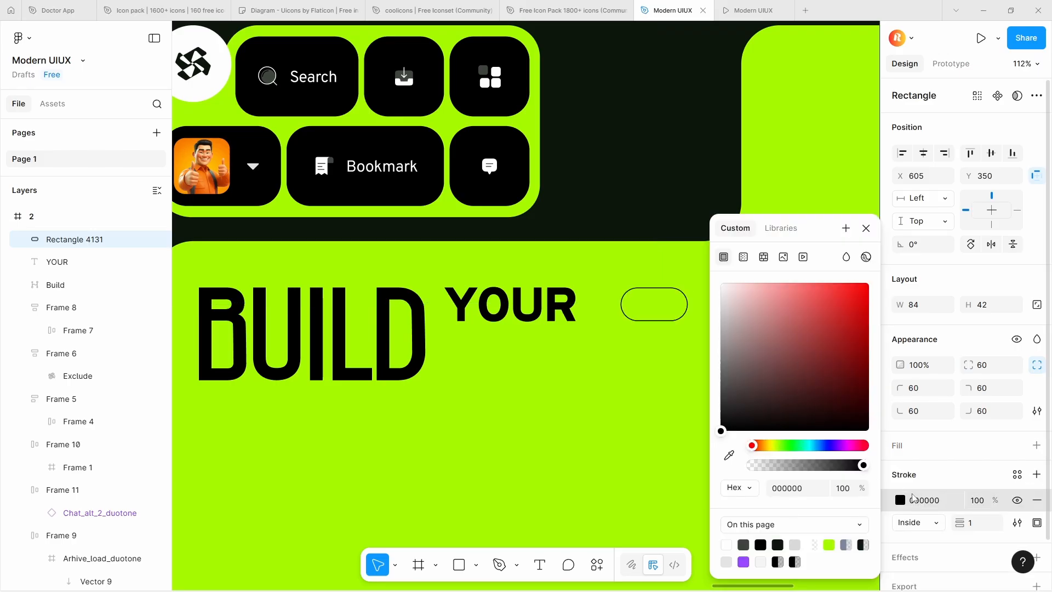
{"action": "left_click_drag", "start_coordinate": [959, 522], "coordinate": [969, 523]}
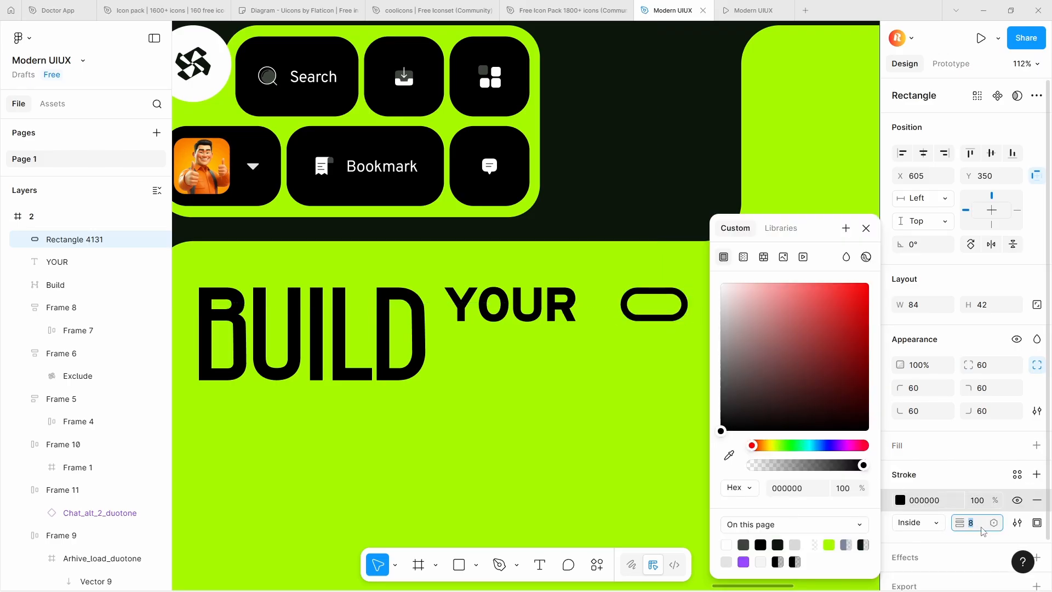
{"action": "left_click", "coordinate": [866, 228]}
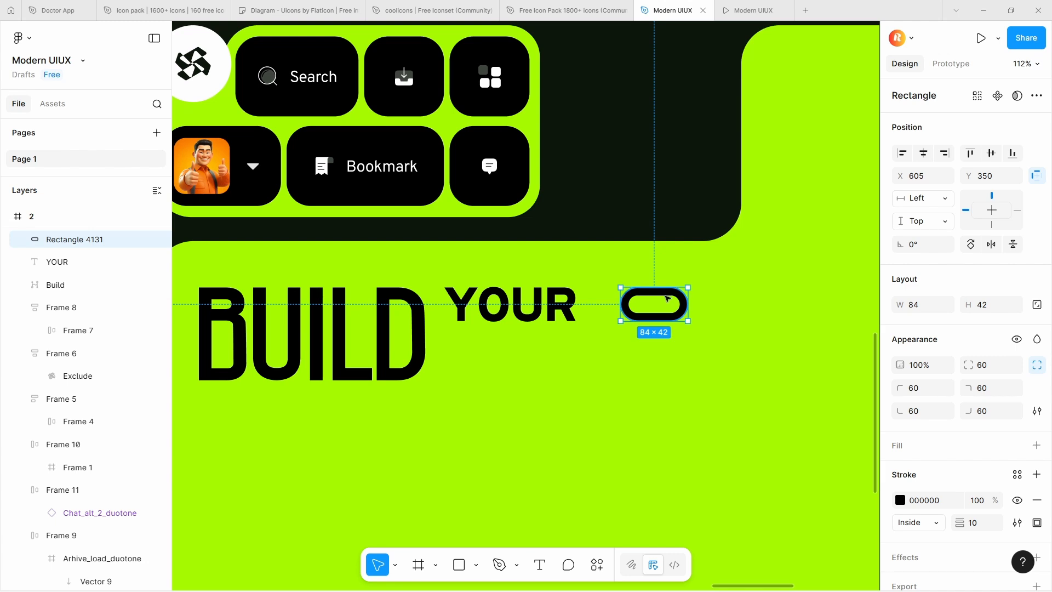
{"action": "left_click_drag", "start_coordinate": [667, 299], "coordinate": [651, 300]}
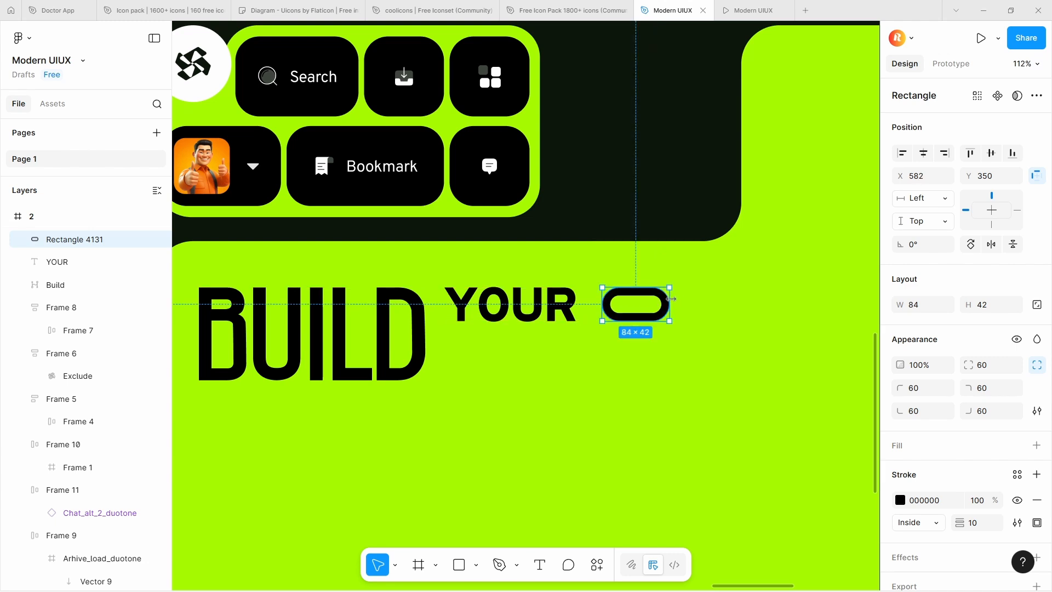
{"action": "scroll", "coordinate": [670, 299], "scroll_direction": "down", "scroll_amount": 6}
{"action": "scroll", "coordinate": [671, 299], "scroll_direction": "up", "scroll_amount": 5}
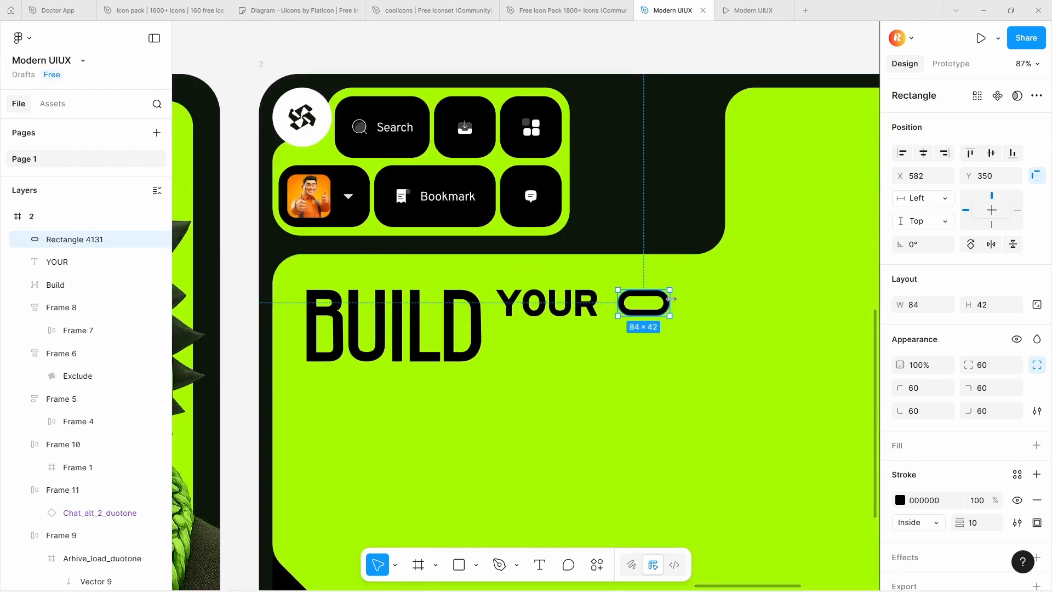
Duplicate YOUR against the pill's far end, change the copy to WN, and join pill and text in an auto layout
{"action": "left_click_drag", "start_coordinate": [524, 302], "coordinate": [696, 302], "text": "alt"}
{"action": "double_click", "coordinate": [697, 302]}
{"action": "key", "text": "BackSpace"}
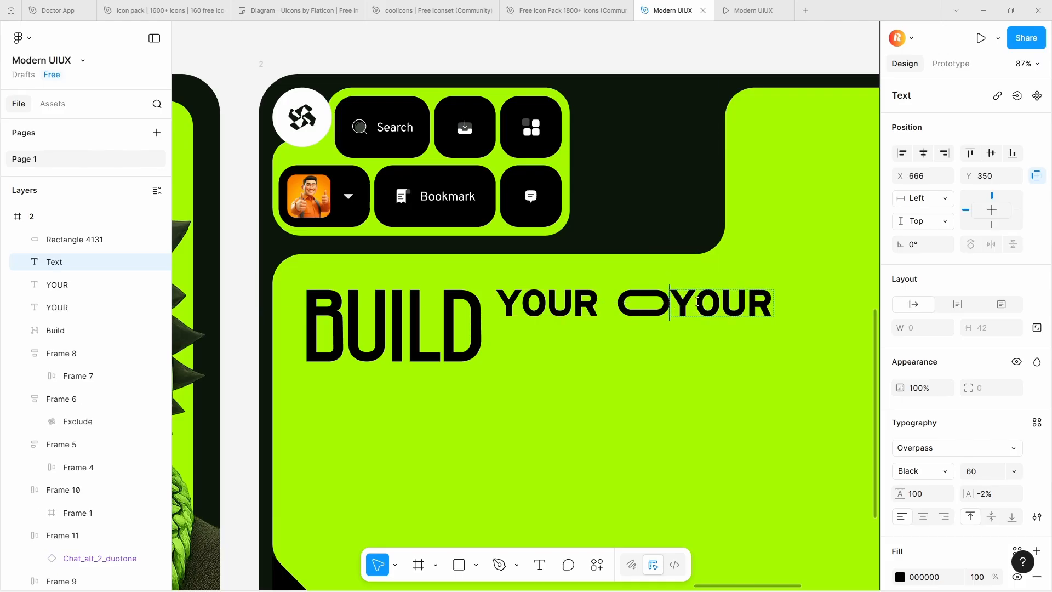
{"action": "double_click", "coordinate": [696, 301]}
{"action": "type", "text": "O"}
{"action": "double_click", "coordinate": [691, 314]}
{"action": "key", "text": "BackSpace"}
{"action": "key", "text": "Escape"}
{"action": "left_click", "coordinate": [662, 306], "text": "shift"}
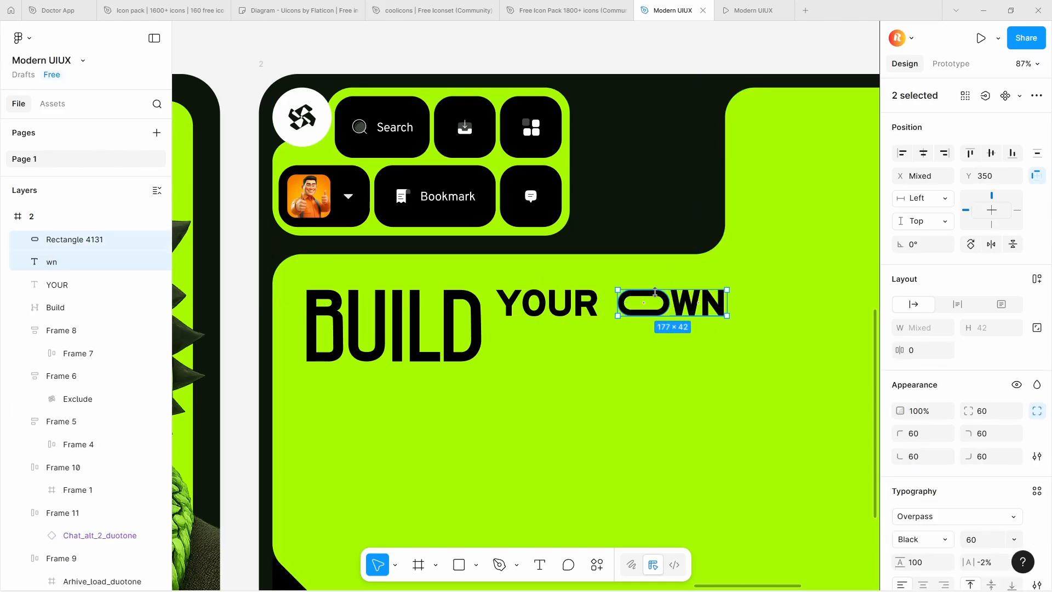
{"action": "key", "text": "shift+a"}
Duplicate YOUR directly below itself, level with the base of BUILD, and change the copy's text to CHARACTER
{"action": "left_click", "coordinate": [596, 303]}
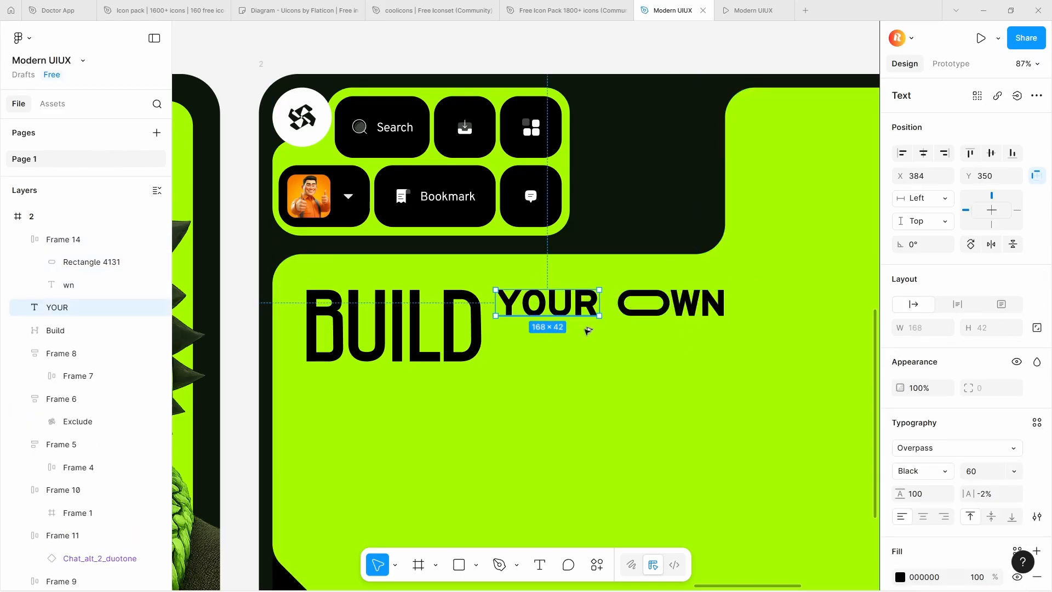
{"action": "left_click_drag", "start_coordinate": [587, 303], "coordinate": [583, 349], "text": "alt"}
{"action": "double_click", "coordinate": [582, 345]}
{"action": "type", "text": "Cha"}
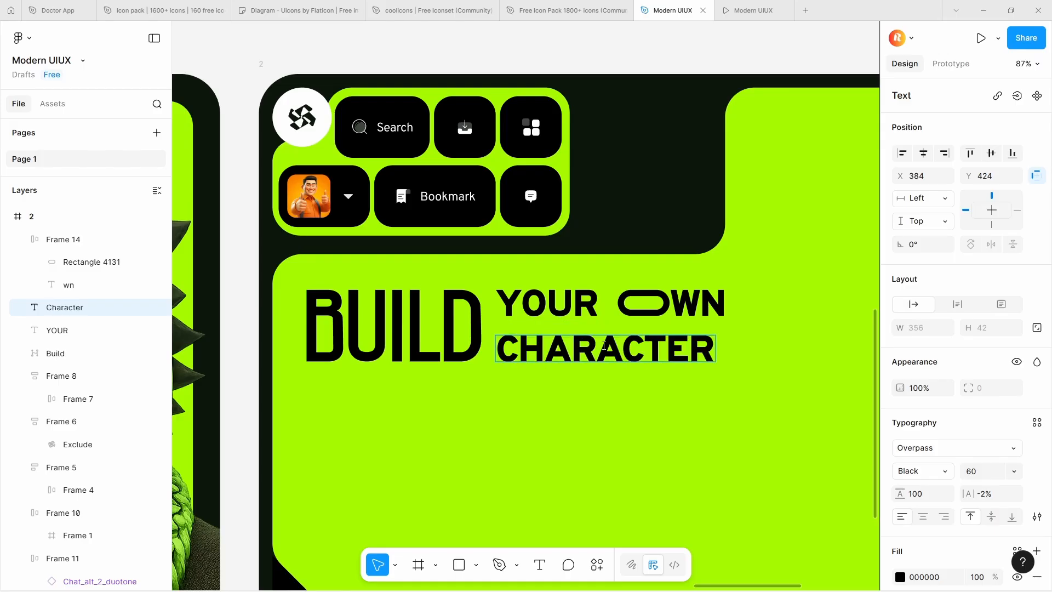
{"action": "scroll", "coordinate": [603, 345], "scroll_direction": "down", "scroll_amount": 5}
{"action": "scroll", "coordinate": [603, 345], "scroll_direction": "up", "scroll_amount": 3}
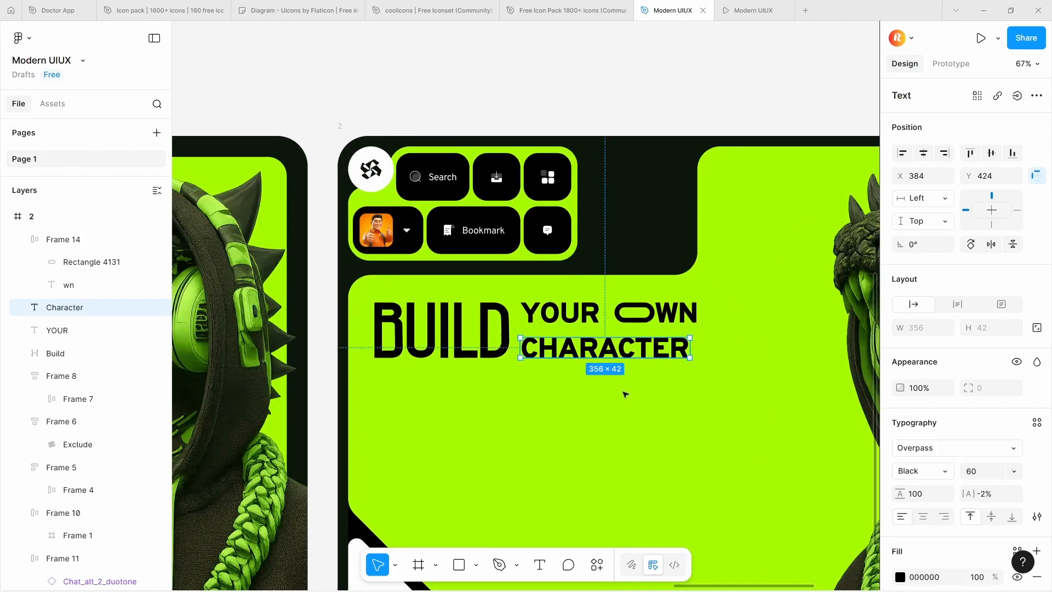
{"action": "scroll", "coordinate": [511, 351], "scroll_direction": "down", "scroll_amount": 3}
{"action": "scroll", "coordinate": [511, 351], "scroll_direction": "up", "scroll_amount": 4}
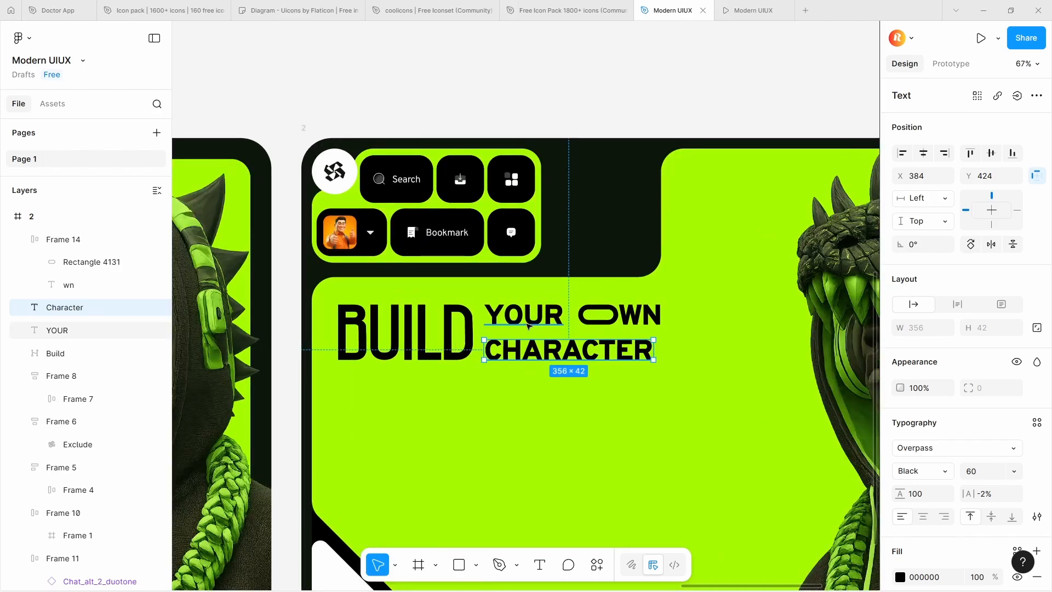
Raise the font size of the YOUR, WN and CHARACTER texts to 68
{"action": "left_click", "coordinate": [525, 315]}
{"action": "left_click", "coordinate": [629, 323], "text": "shift"}
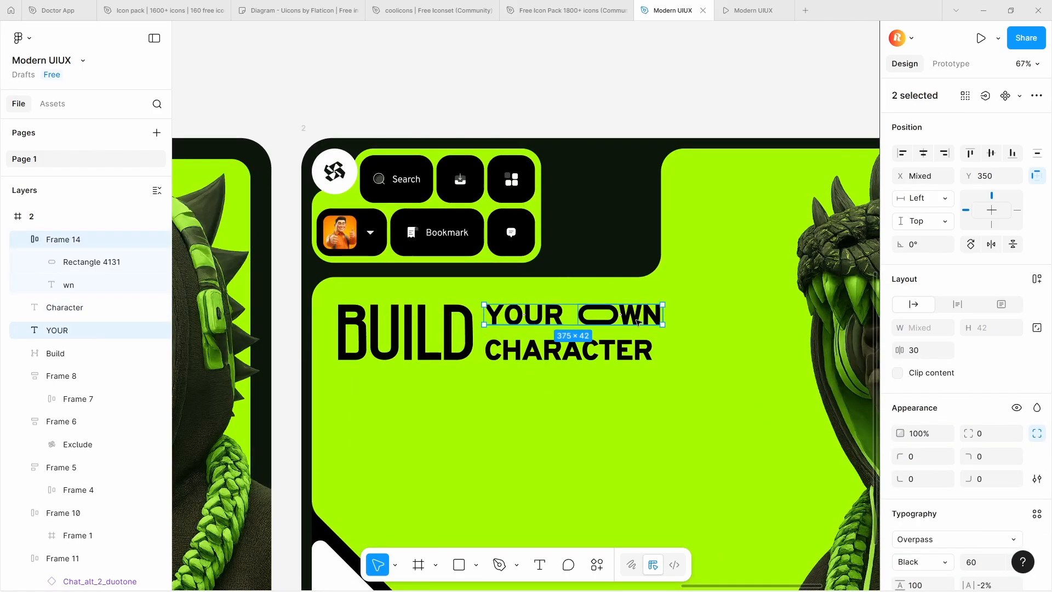
{"action": "left_click", "coordinate": [638, 322], "text": "shift"}
{"action": "left_click", "coordinate": [637, 322], "text": "shift"}
{"action": "left_click", "coordinate": [637, 322], "text": "shift"}
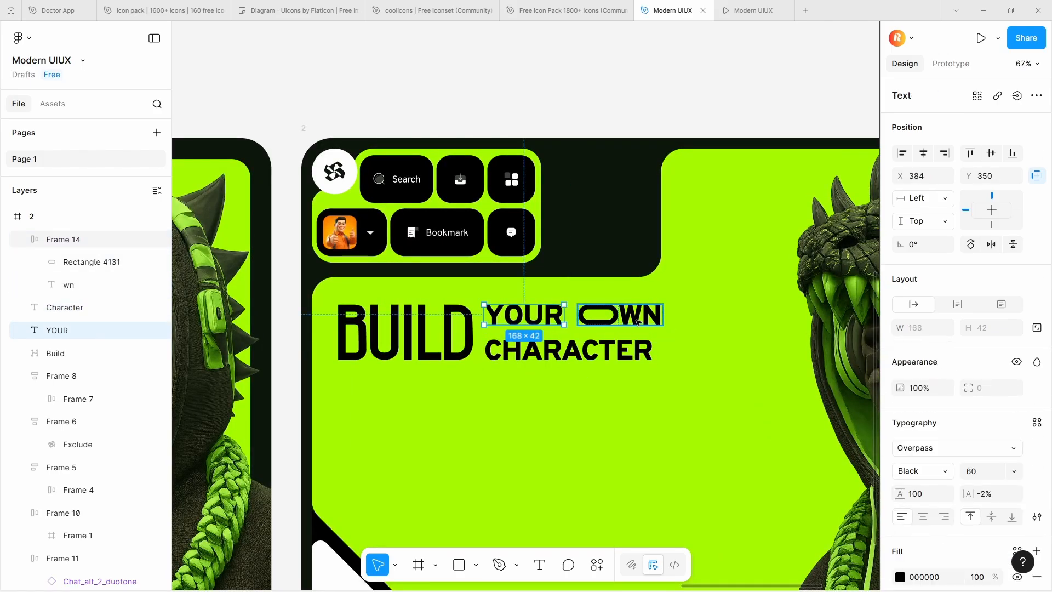
{"action": "left_click", "coordinate": [637, 322], "text": "ctrl+shift"}
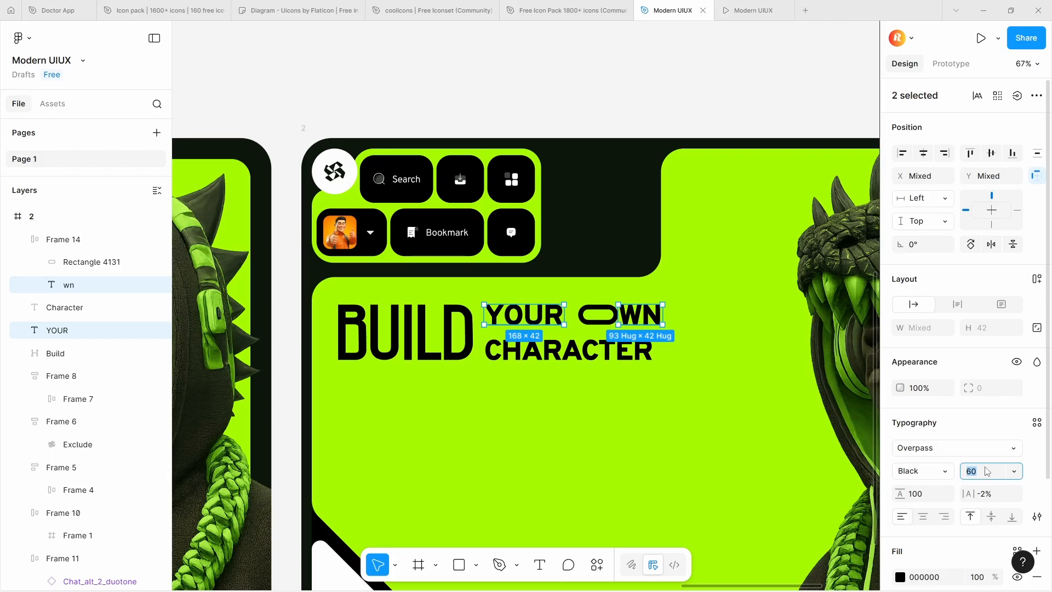
{"action": "key", "text": "Up"}
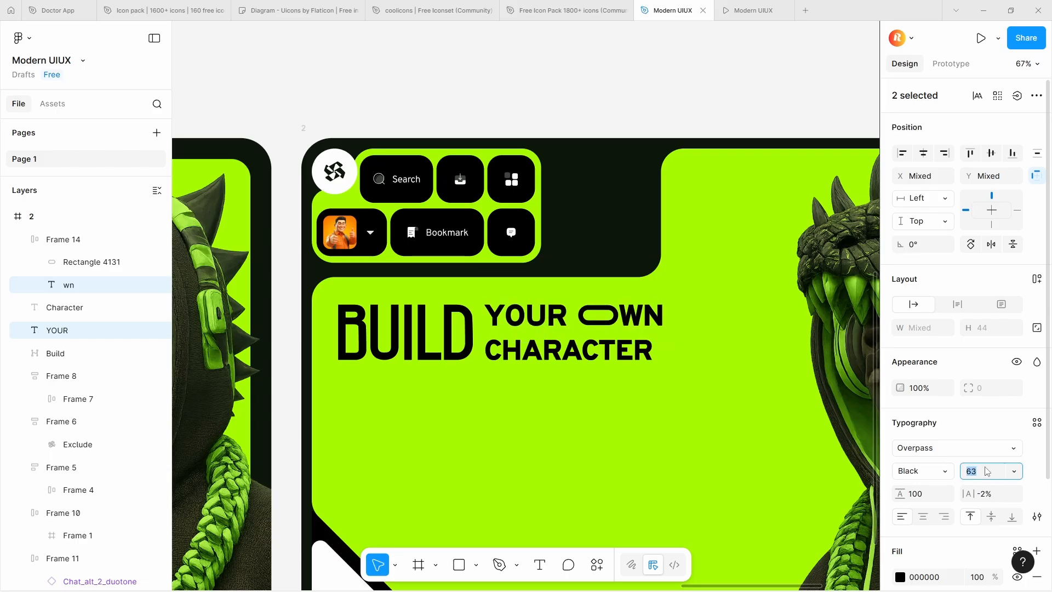
{"action": "key", "text": "Up"}
{"action": "key", "text": "Up"}
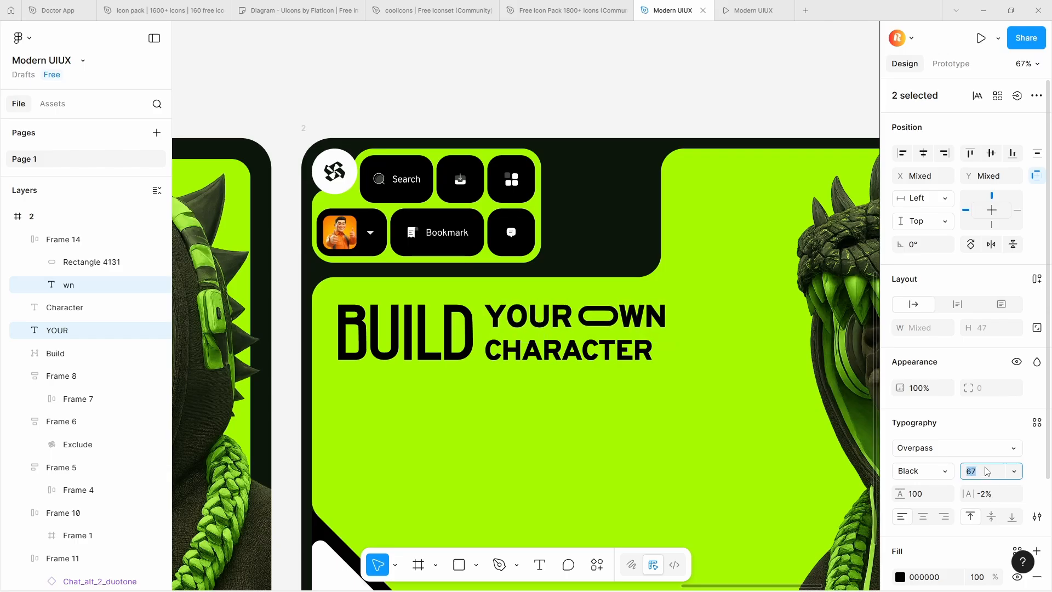
{"action": "left_click", "coordinate": [608, 352]}
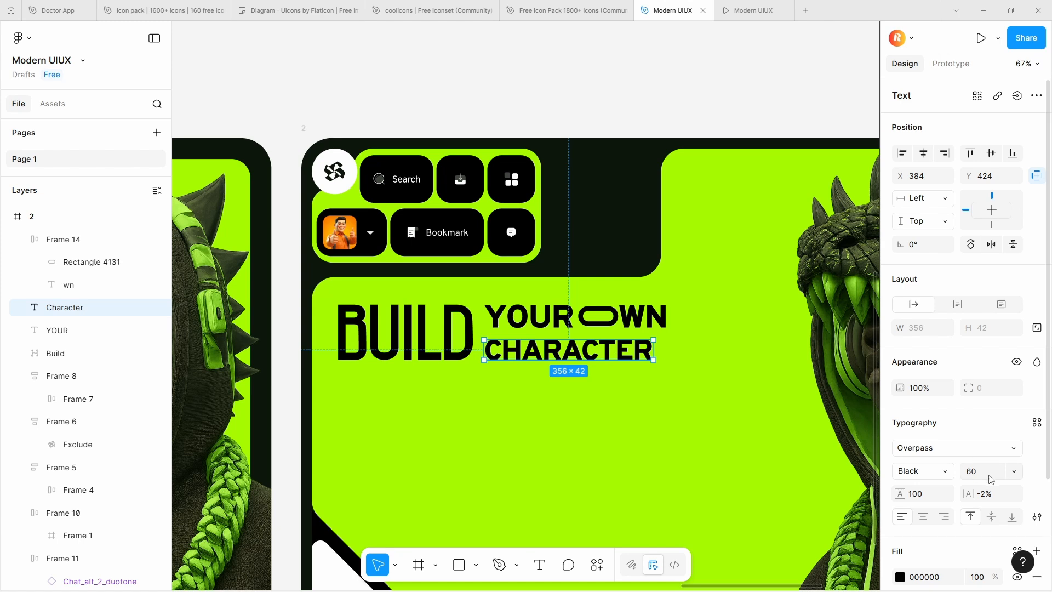
{"action": "type", "text": "68"}
{"action": "key", "text": "Return"}
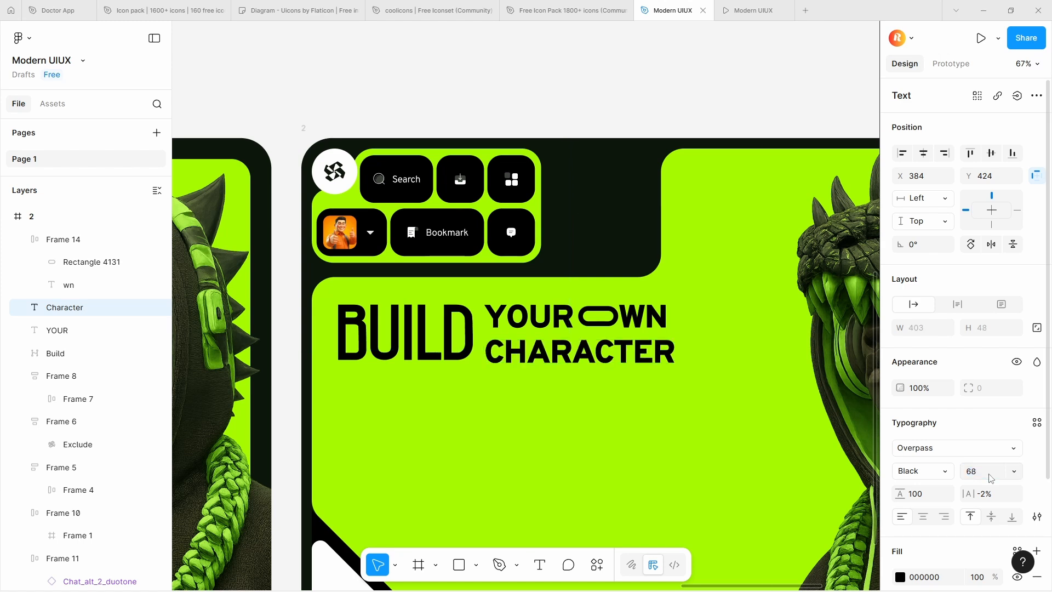
Move the OWN group away from YOUR to X 598 so its outer edge lines up with the end of CHARACTER
{"action": "scroll", "coordinate": [599, 357], "scroll_direction": "up", "scroll_amount": 3}
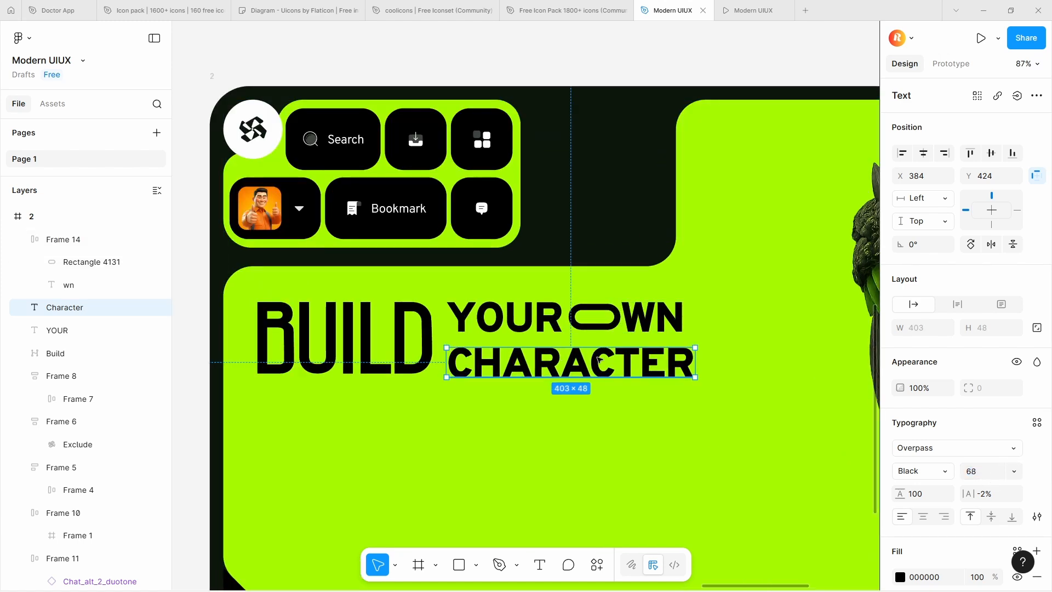
{"action": "left_click", "coordinate": [644, 330]}
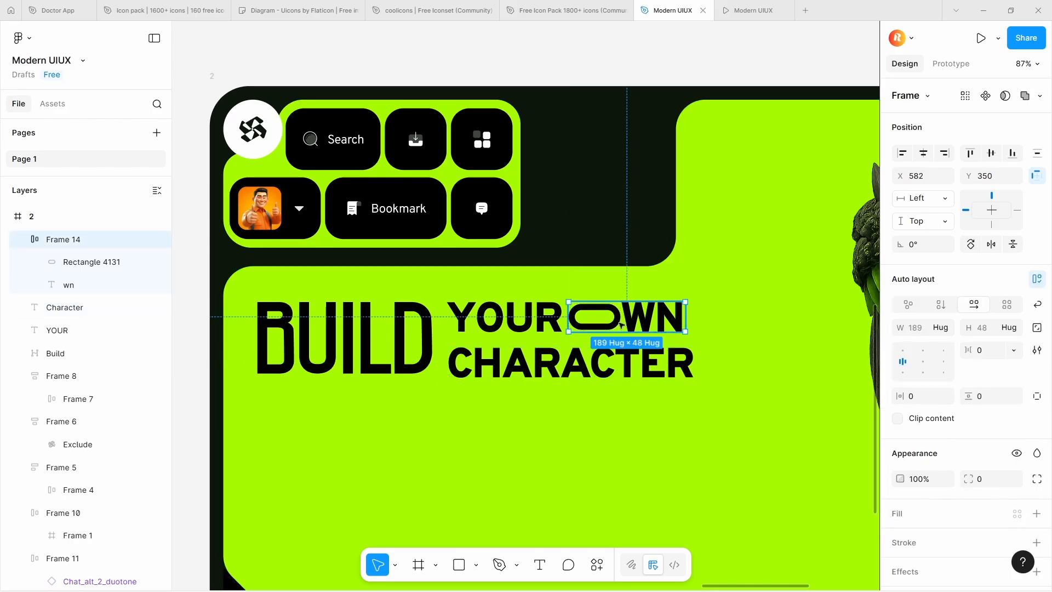
{"action": "left_click_drag", "start_coordinate": [613, 323], "coordinate": [623, 321]}
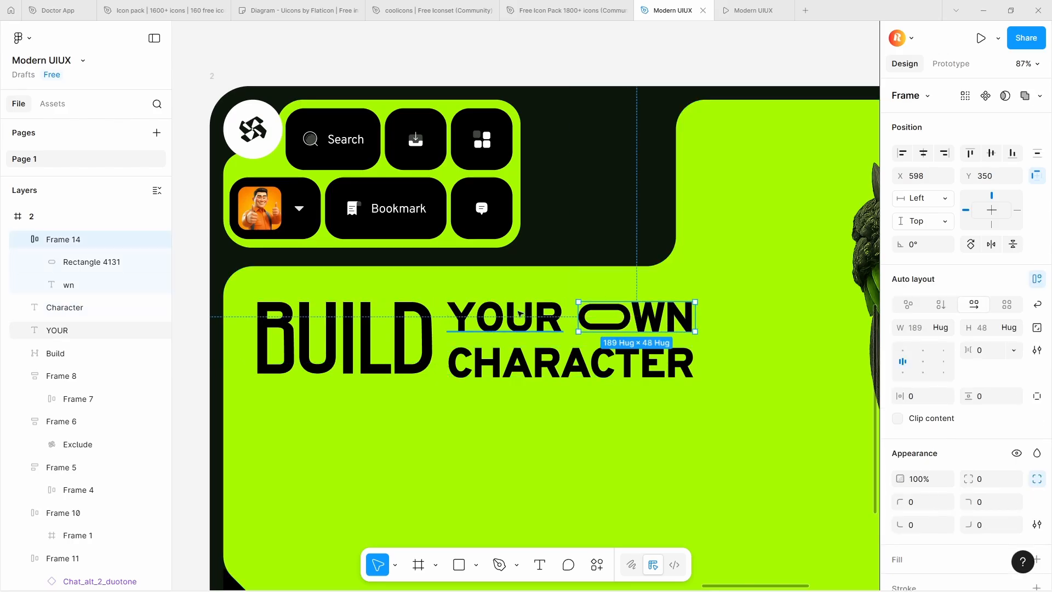
Nest the headline in auto layouts: YOUR with OWN, that row with CHARACTER, and the resulting stack with BUILD
{"action": "left_click", "coordinate": [540, 322], "text": "shift"}
{"action": "key", "text": "shift+a"}
{"action": "left_click", "coordinate": [567, 364], "text": "shift"}
{"action": "key", "text": "shift+a"}
{"action": "left_click", "coordinate": [401, 349], "text": "shift"}
{"action": "key", "text": "shift+a"}
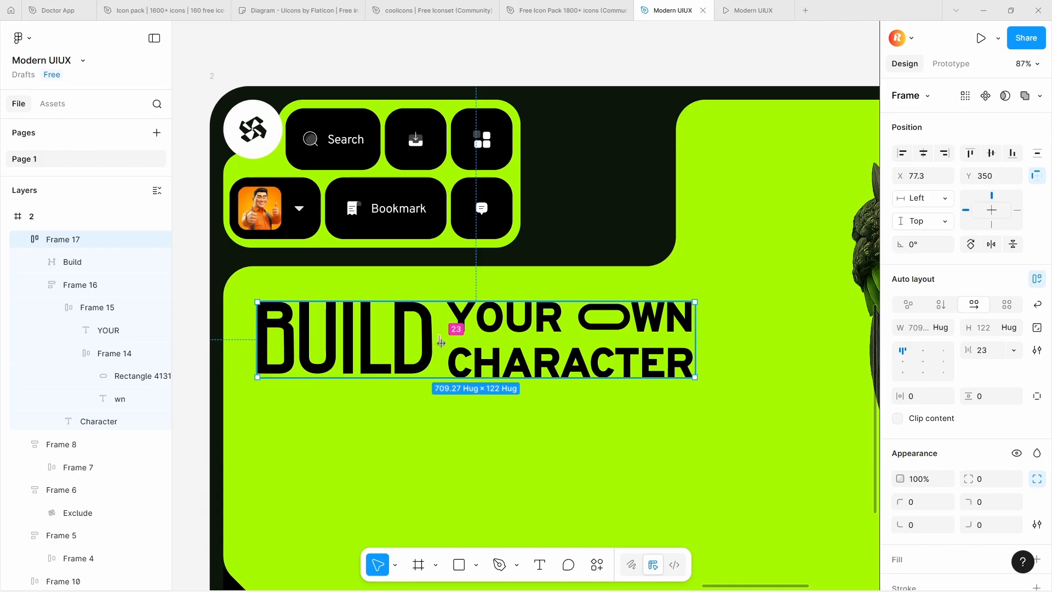
Reduce the auto layout gap between BUILD and the YOUR OWN CHARACTER stack
{"action": "left_click_drag", "start_coordinate": [441, 342], "coordinate": [435, 343]}
{"action": "left_click", "coordinate": [474, 451]}
{"action": "scroll", "coordinate": [473, 293], "scroll_direction": "down", "scroll_amount": 3}
Center the contents of the YOUR OWN and CHARACTER stack and set its vertical gap to 20
{"action": "double_click", "coordinate": [518, 317]}
{"action": "scroll", "coordinate": [518, 317], "scroll_direction": "up", "scroll_amount": 6}
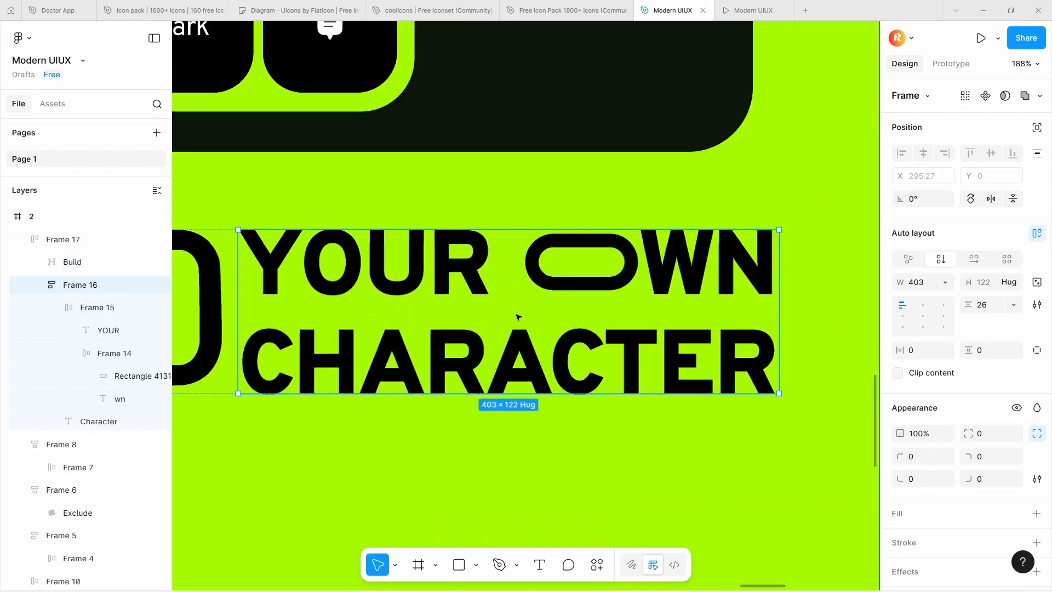
{"action": "left_click_drag", "start_coordinate": [517, 314], "coordinate": [517, 311]}
{"action": "scroll", "coordinate": [517, 311], "scroll_direction": "down", "scroll_amount": 2}
{"action": "left_click", "coordinate": [922, 316]}
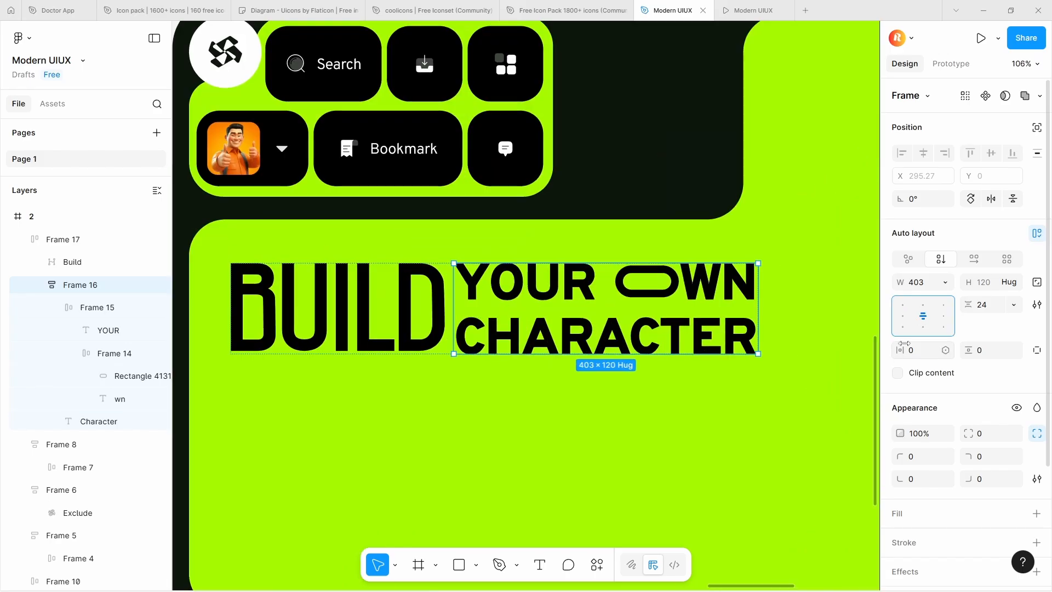
{"action": "left_click", "coordinate": [986, 305]}
{"action": "type", "text": "20"}
{"action": "key", "text": "Return"}
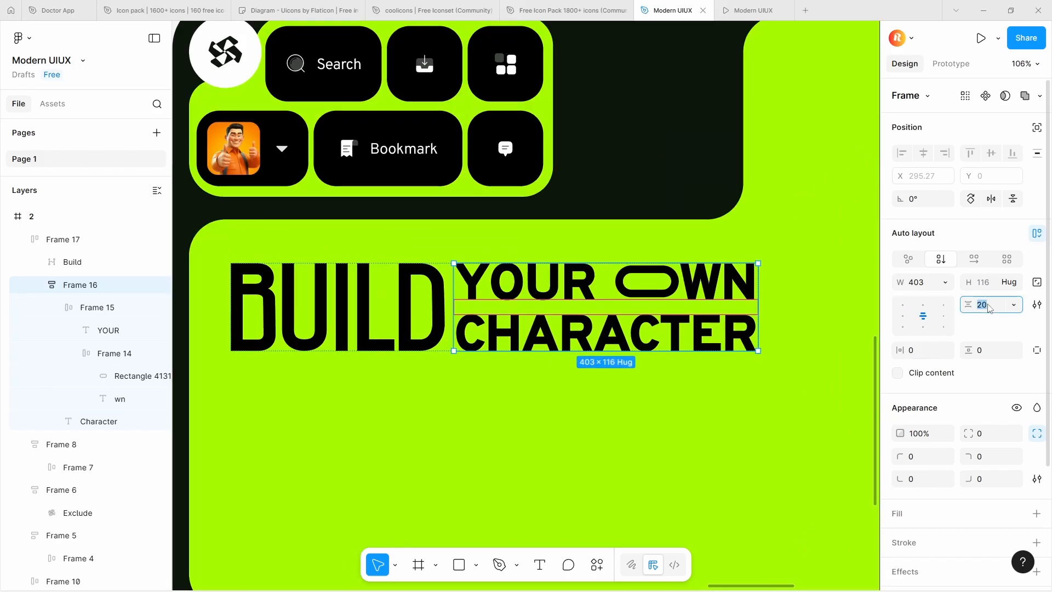
Copy the "Bring your imagination to life" paragraph from frame 1 into frame 2 and position it beneath the headline at X 77, Y 496
{"action": "scroll", "coordinate": [662, 272], "scroll_direction": "down", "scroll_amount": 5}
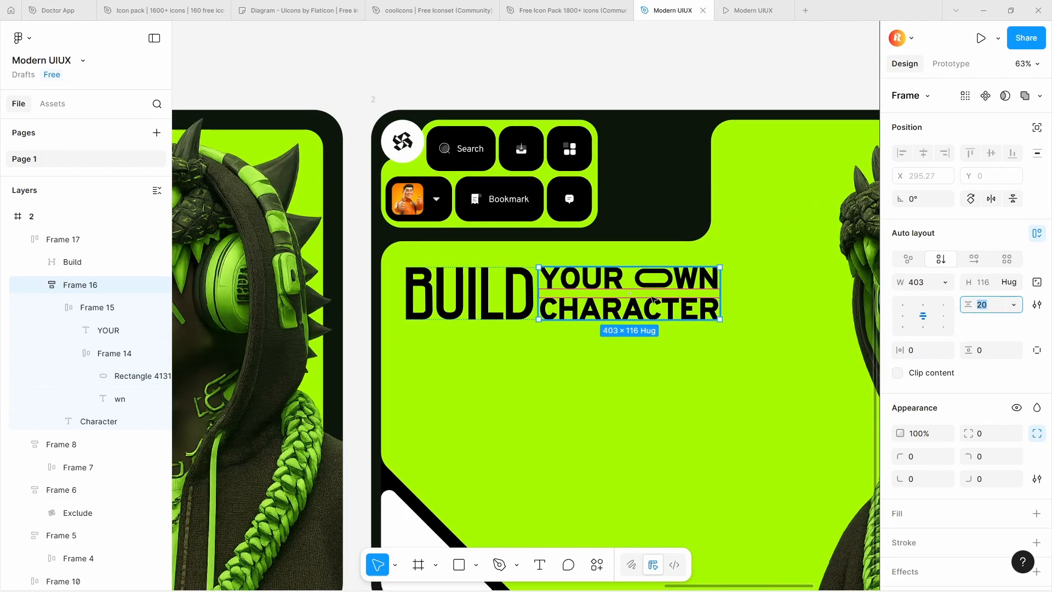
{"action": "scroll", "coordinate": [608, 369], "scroll_direction": "down", "scroll_amount": 8}
{"action": "left_click", "coordinate": [666, 352]}
{"action": "left_click", "coordinate": [319, 346]}
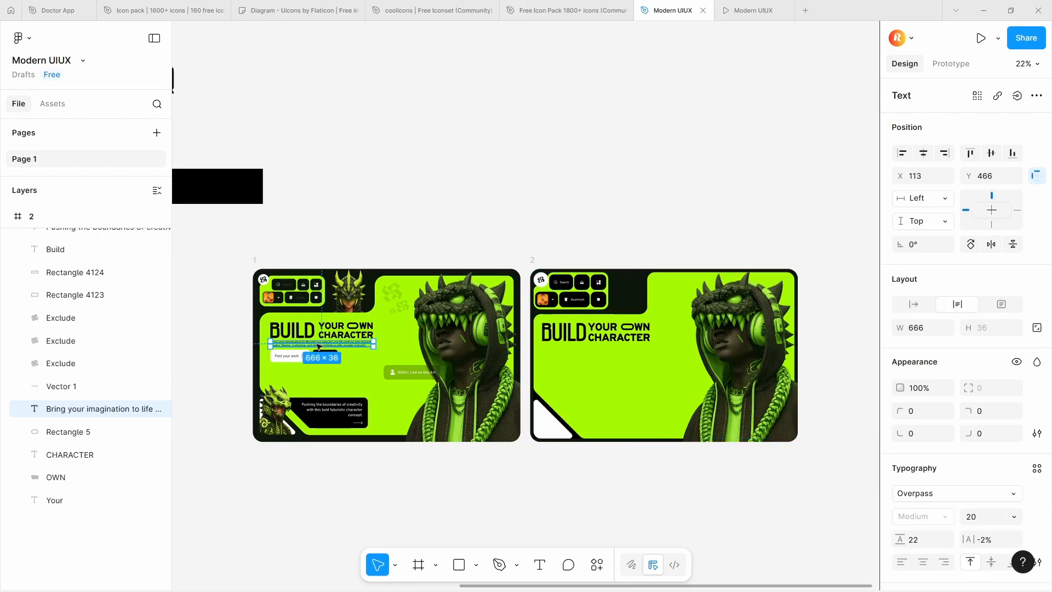
{"action": "left_click", "coordinate": [564, 362]}
{"action": "scroll", "coordinate": [564, 363], "scroll_direction": "up", "scroll_amount": 5}
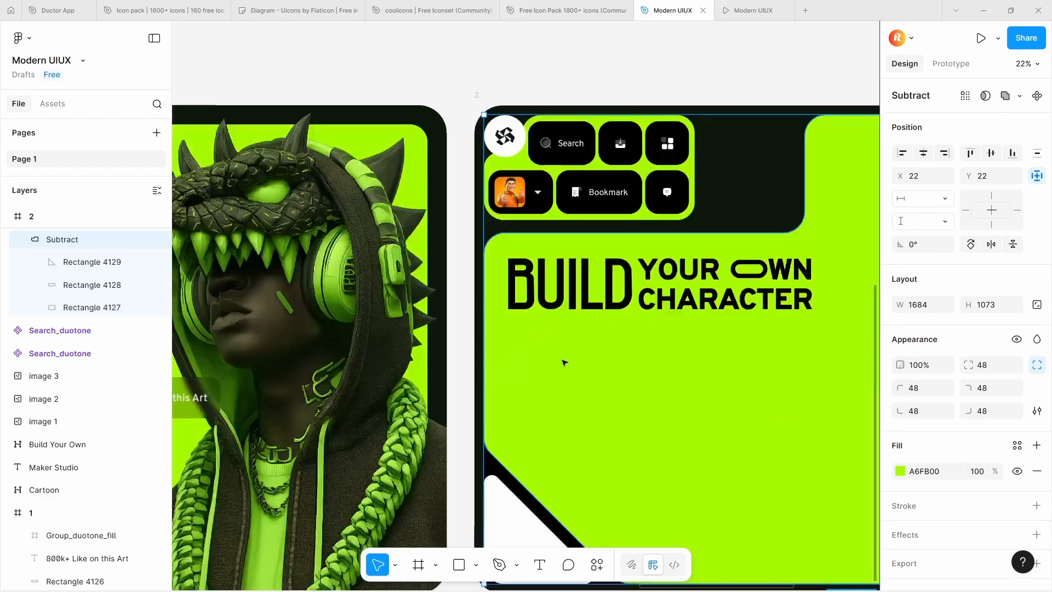
{"action": "key", "text": "ctrl+v"}
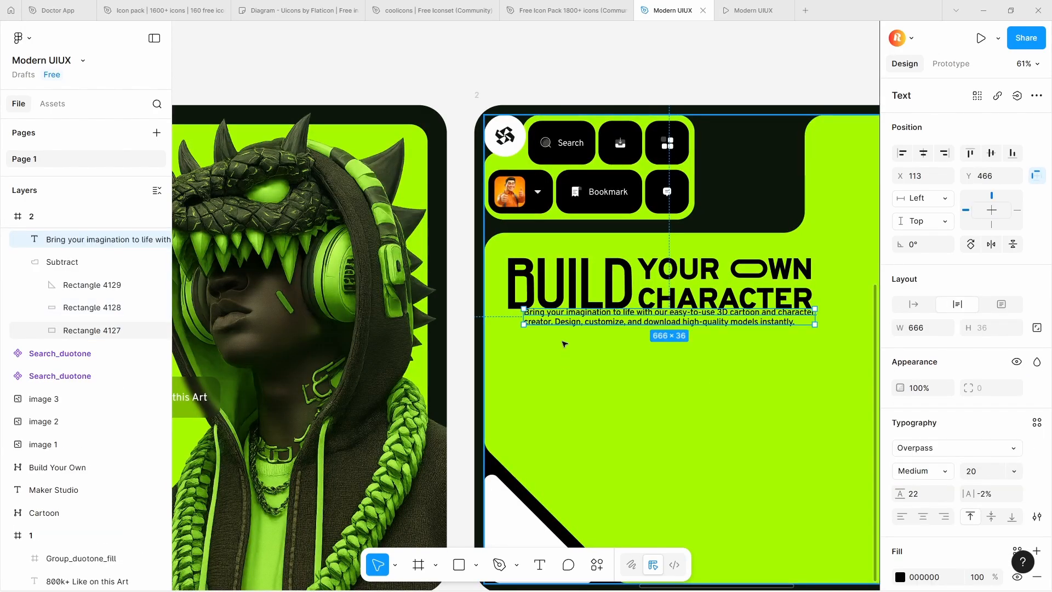
{"action": "left_click_drag", "start_coordinate": [575, 325], "coordinate": [563, 339]}
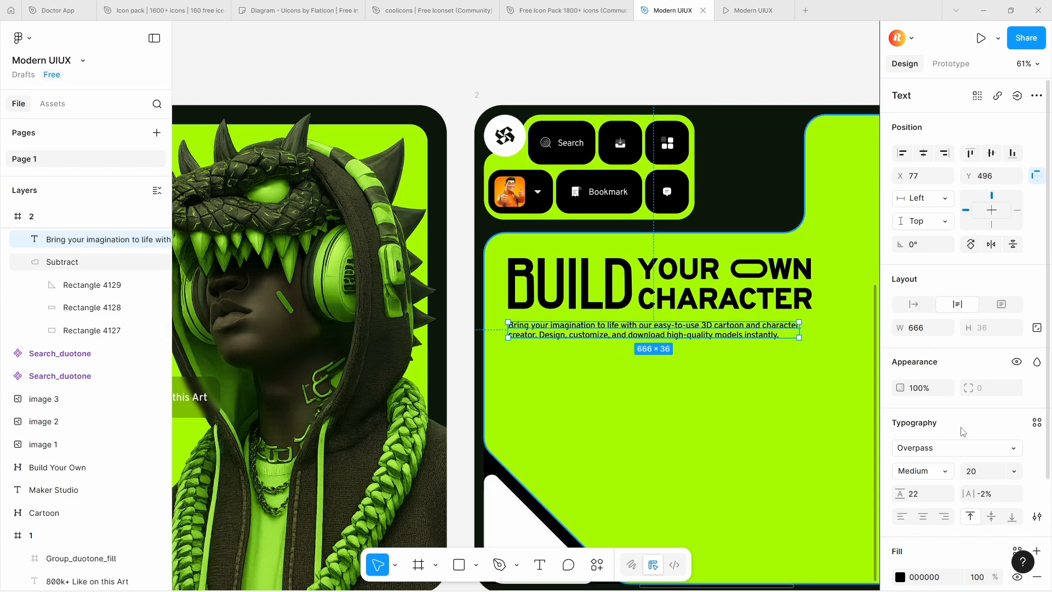
Draw a horizontal black Pen line about 29.5 long after "instantly." in frame 2 and place it at X 701, Y 528
{"action": "scroll", "coordinate": [962, 430], "scroll_direction": "down", "scroll_amount": 3}
{"action": "scroll", "coordinate": [610, 366], "scroll_direction": "down", "scroll_amount": 2}
{"action": "scroll", "coordinate": [739, 345], "scroll_direction": "up", "scroll_amount": 5}
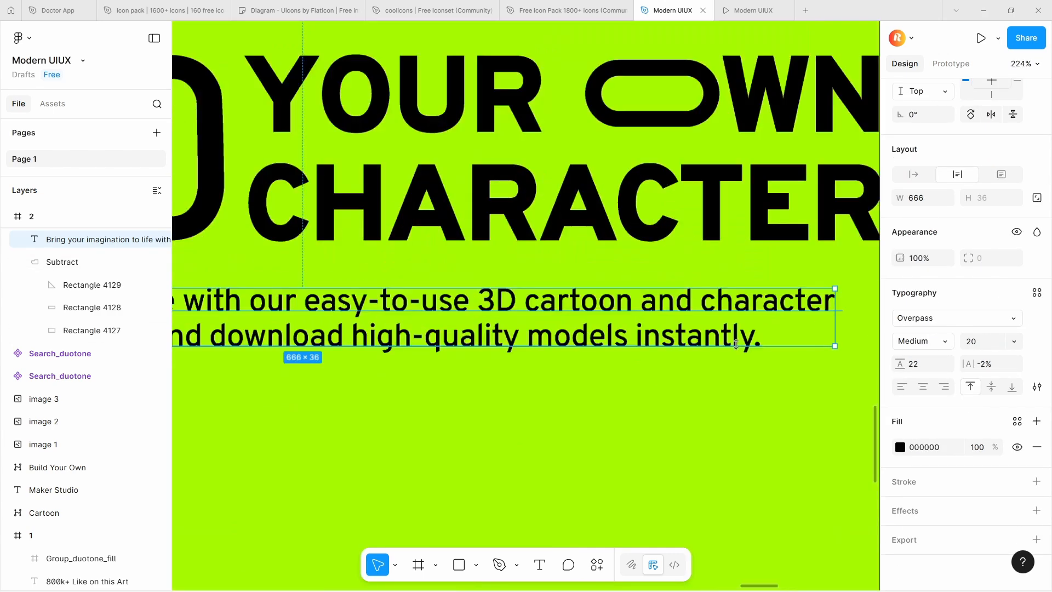
{"action": "scroll", "coordinate": [721, 336], "scroll_direction": "down", "scroll_amount": 3}
{"action": "scroll", "coordinate": [731, 341], "scroll_direction": "up", "scroll_amount": 5}
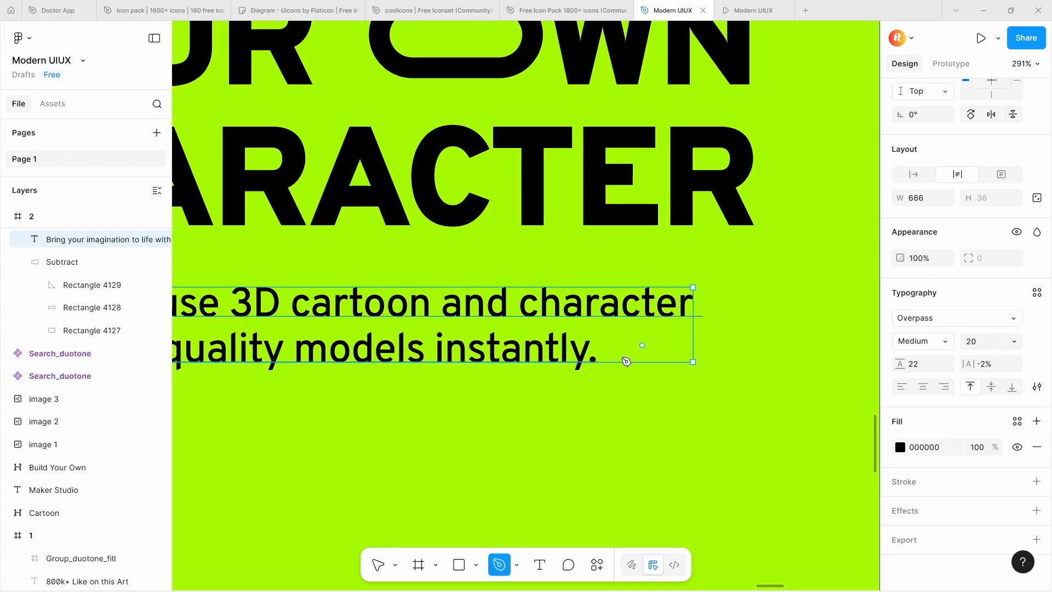
{"action": "scroll", "coordinate": [626, 362], "scroll_direction": "up", "scroll_amount": 3}
{"action": "left_click", "coordinate": [601, 349]}
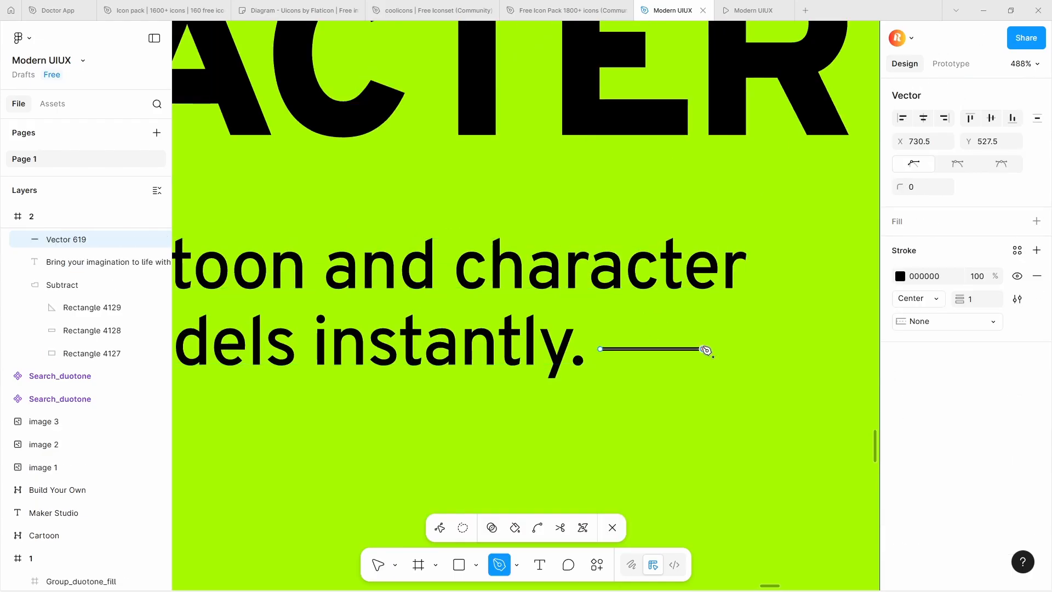
{"action": "left_click", "coordinate": [703, 348]}
{"action": "key", "text": "Escape"}
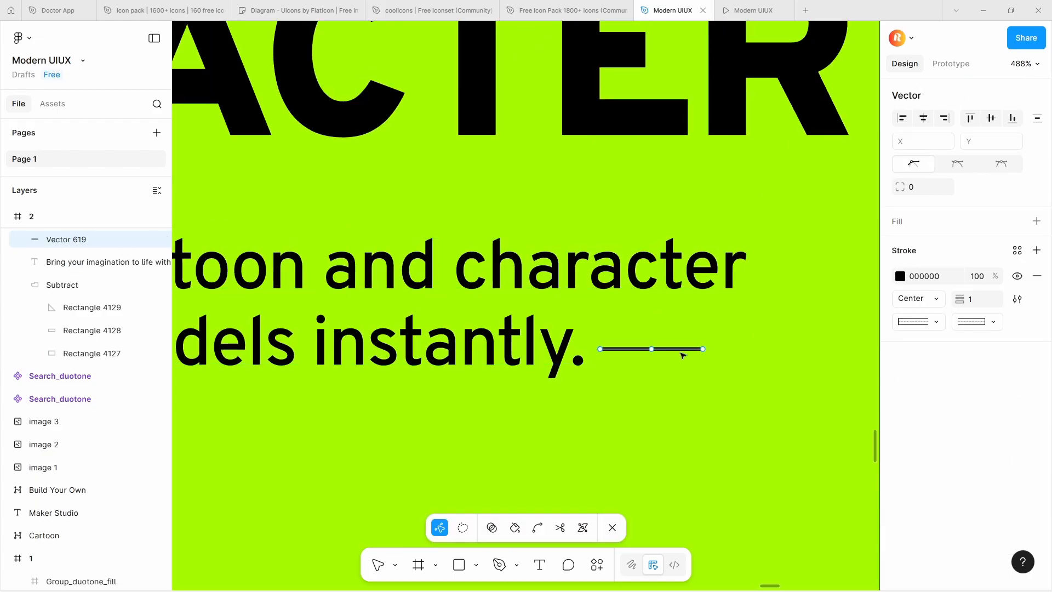
{"action": "key", "text": "Escape"}
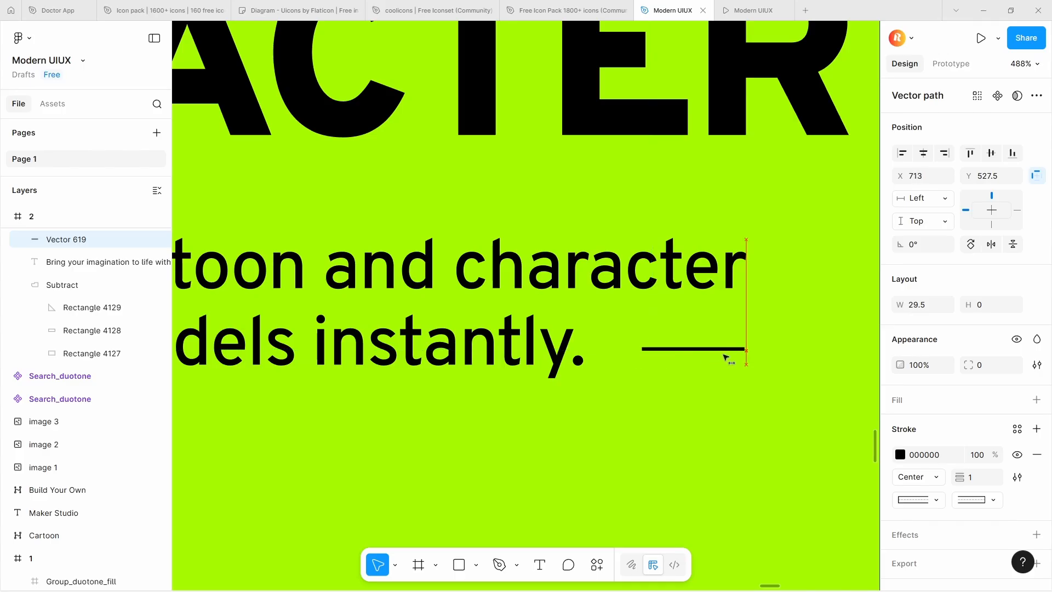
{"action": "scroll", "coordinate": [688, 353], "scroll_direction": "down", "scroll_amount": 10}
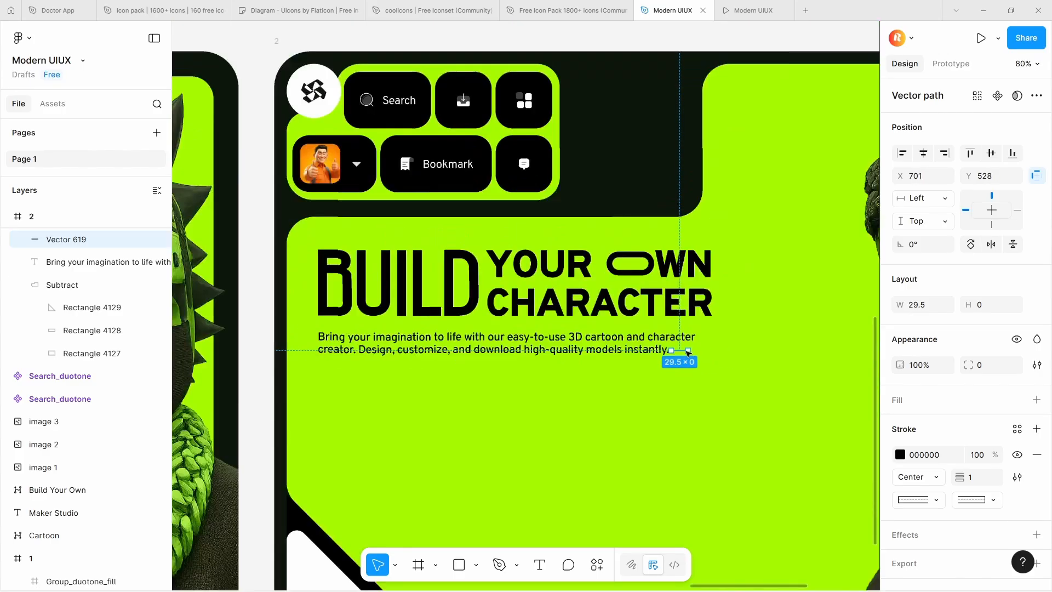
Draw a thin rectangle about 246 by 16 beneath the "Post your work" button in frame 1
{"action": "left_click_drag", "start_coordinate": [257, 373], "coordinate": [368, 351]}
{"action": "scroll", "coordinate": [359, 343], "scroll_direction": "up", "scroll_amount": 4}
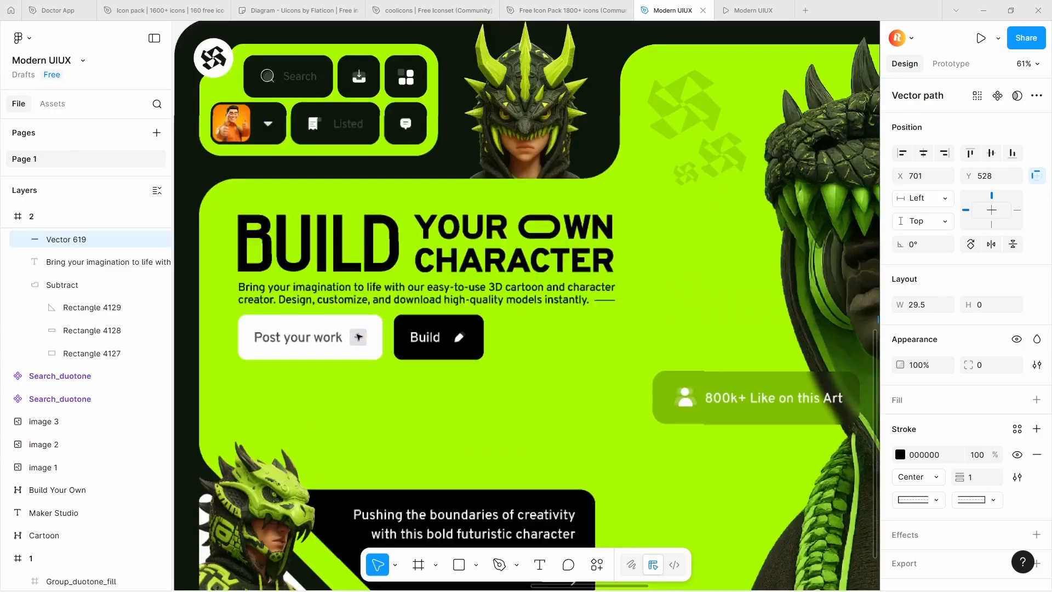
{"action": "scroll", "coordinate": [359, 344], "scroll_direction": "down", "scroll_amount": 4}
{"action": "scroll", "coordinate": [312, 348], "scroll_direction": "up", "scroll_amount": 4}
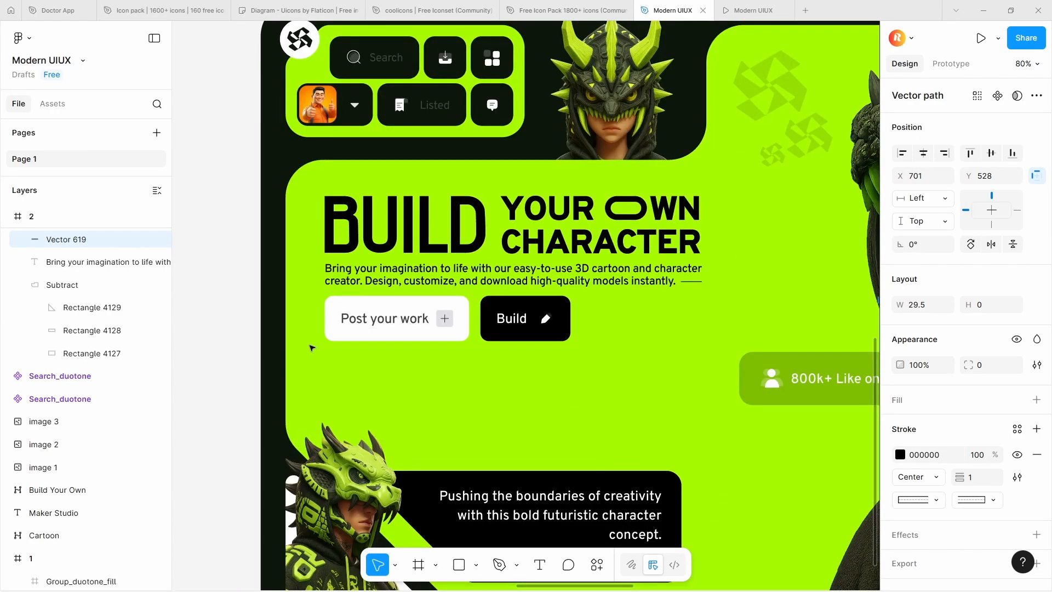
{"action": "left_click_drag", "start_coordinate": [330, 359], "coordinate": [469, 369]}
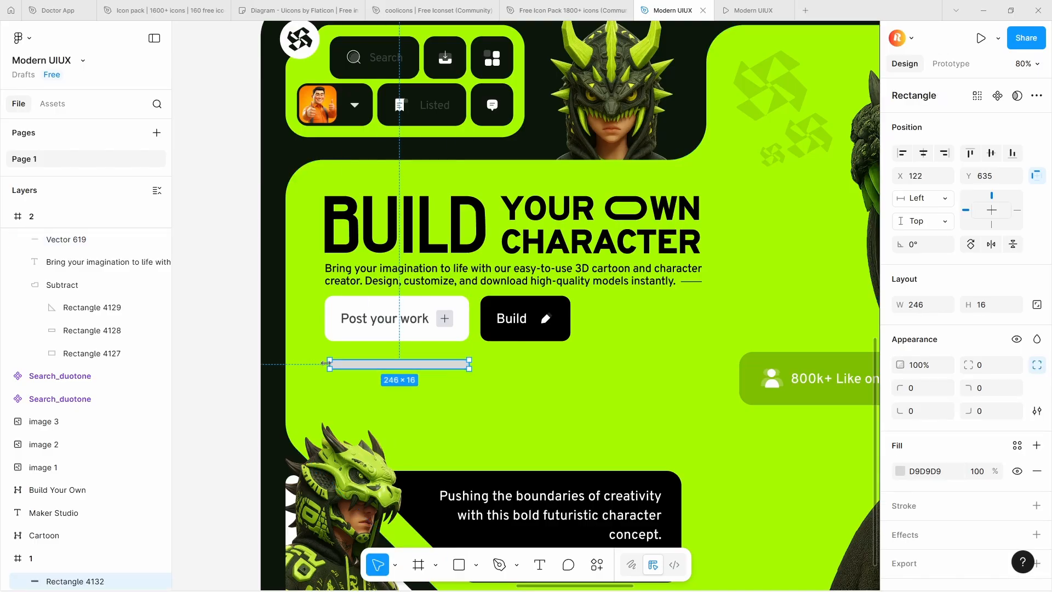
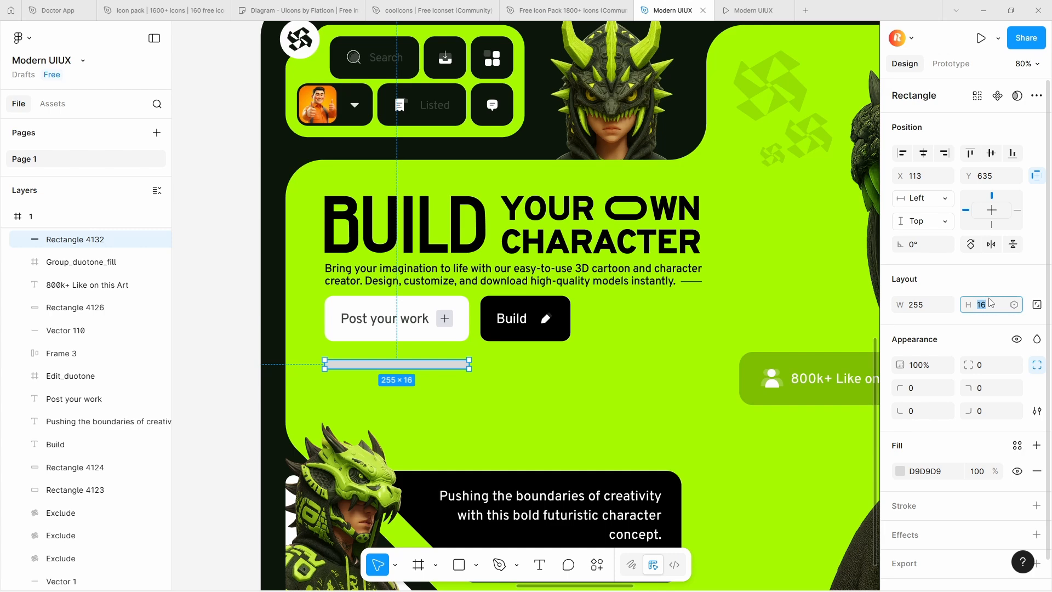
Set the thin rectangle's height to 80 and move it from frame 1 to beneath the paragraph in frame 2
{"action": "type", "text": "80"}
{"action": "key", "text": "Return"}
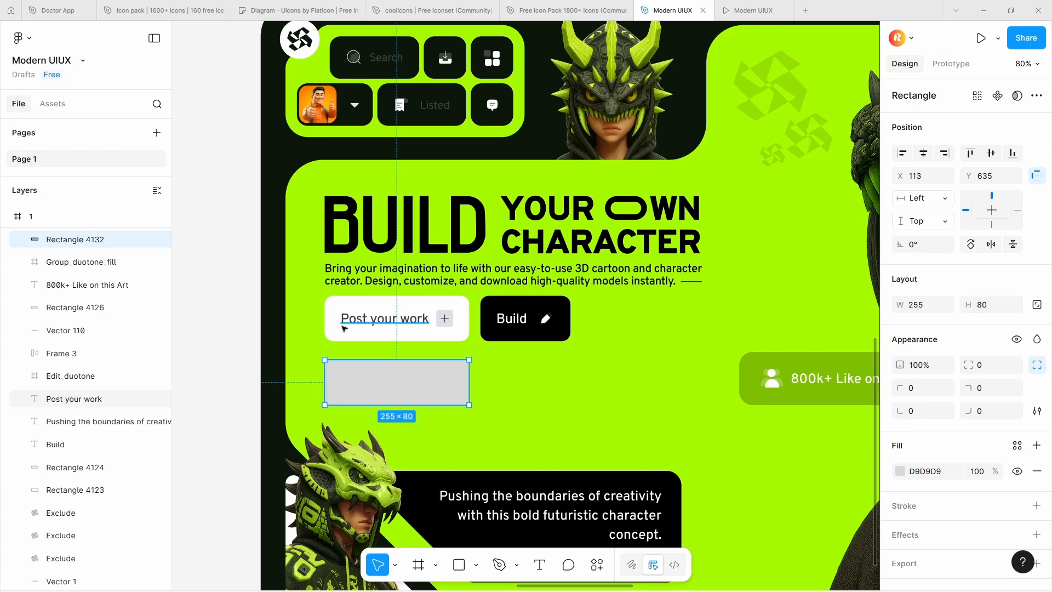
{"action": "scroll", "coordinate": [348, 324], "scroll_direction": "down", "scroll_amount": 5}
{"action": "left_click_drag", "start_coordinate": [353, 343], "coordinate": [663, 309]}
{"action": "scroll", "coordinate": [731, 340], "scroll_direction": "up", "scroll_amount": 5}
Fill the rectangle white (FFFFFF), place it at X 77, Y 559 and round its corners to 18
{"action": "left_click", "coordinate": [900, 474]}
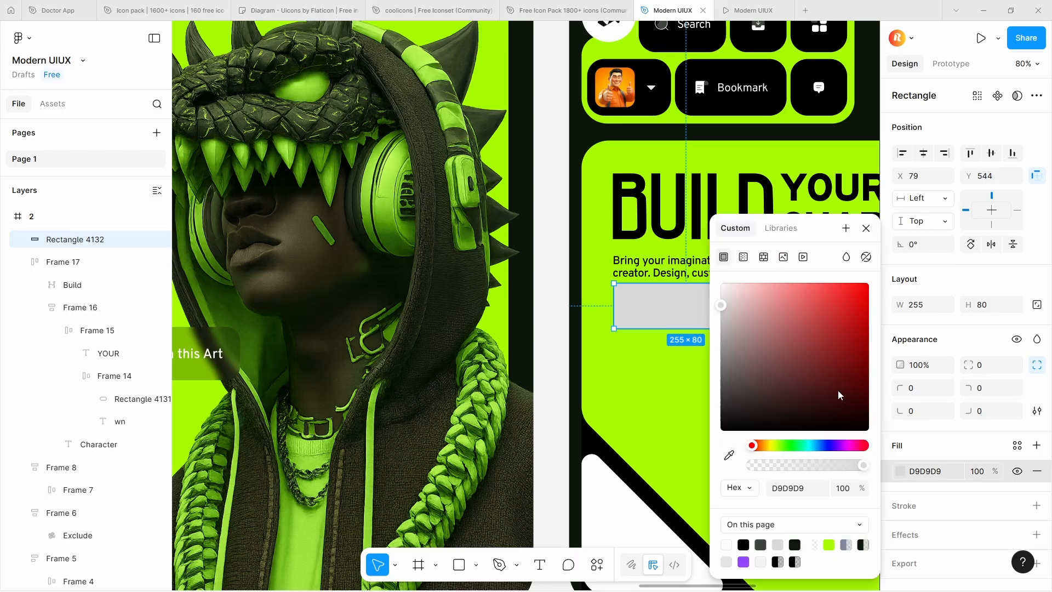
{"action": "left_click_drag", "start_coordinate": [838, 394], "coordinate": [705, 443]}
{"action": "scroll", "coordinate": [638, 314], "scroll_direction": "down", "scroll_amount": 5}
{"action": "scroll", "coordinate": [683, 304], "scroll_direction": "up", "scroll_amount": 5}
{"action": "left_click_drag", "start_coordinate": [614, 329], "coordinate": [612, 337]}
{"action": "left_click_drag", "start_coordinate": [782, 335], "coordinate": [715, 277]}
{"action": "left_click_drag", "start_coordinate": [968, 365], "coordinate": [167, 365]}
Copy the "Post your work" text from frame 1 onto the white button rectangle in frame 2
{"action": "scroll", "coordinate": [584, 342], "scroll_direction": "down", "scroll_amount": 5}
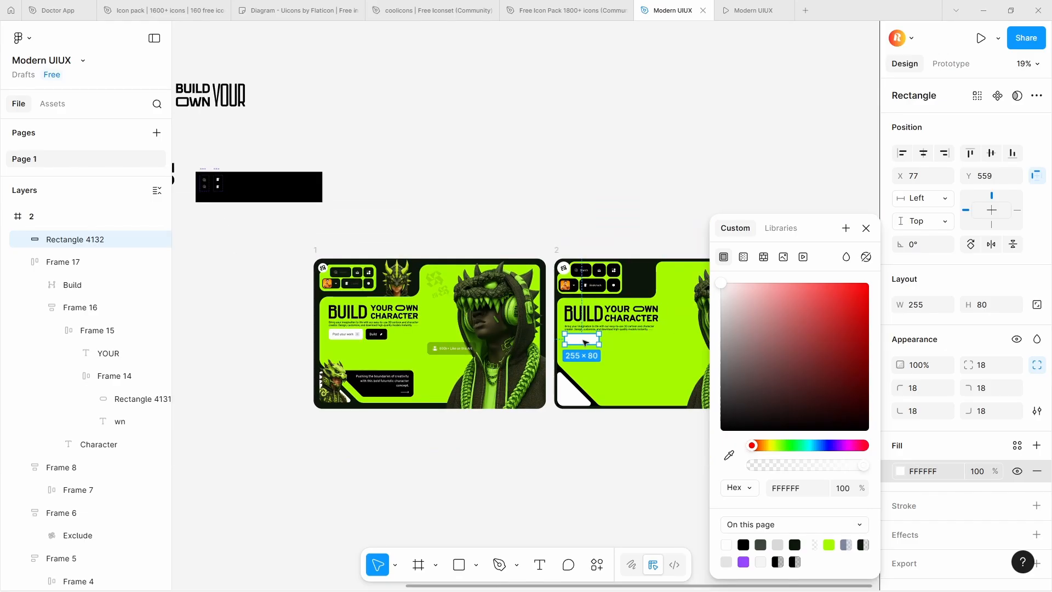
{"action": "left_click", "coordinate": [345, 335]}
{"action": "key", "text": "ctrl+c"}
{"action": "scroll", "coordinate": [612, 332], "scroll_direction": "up", "scroll_amount": 5}
{"action": "key", "text": "t"}
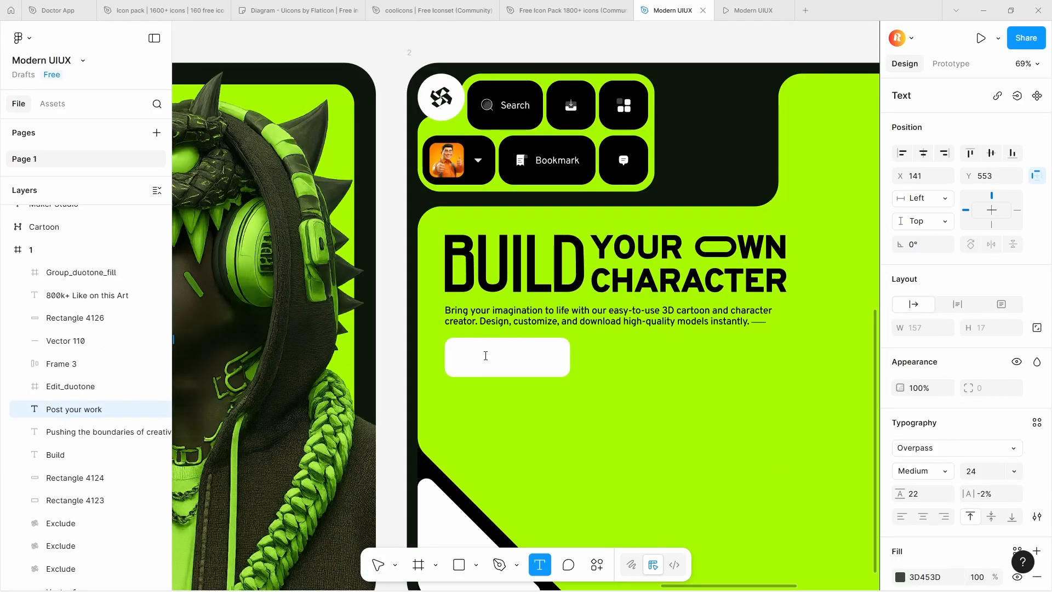
{"action": "left_click", "coordinate": [467, 355]}
{"action": "key", "text": "ctrl+v"}
{"action": "scroll", "coordinate": [493, 359], "scroll_direction": "up", "scroll_amount": 2}
{"action": "left_click_drag", "start_coordinate": [523, 357], "coordinate": [514, 358]}
Copy the plus icon from frame 1 and place it beside the "Post your work" text in frame 2
{"action": "scroll", "coordinate": [513, 358], "scroll_direction": "down", "scroll_amount": 6}
{"action": "scroll", "coordinate": [346, 339], "scroll_direction": "up", "scroll_amount": 4}
{"action": "left_click", "coordinate": [345, 338]}
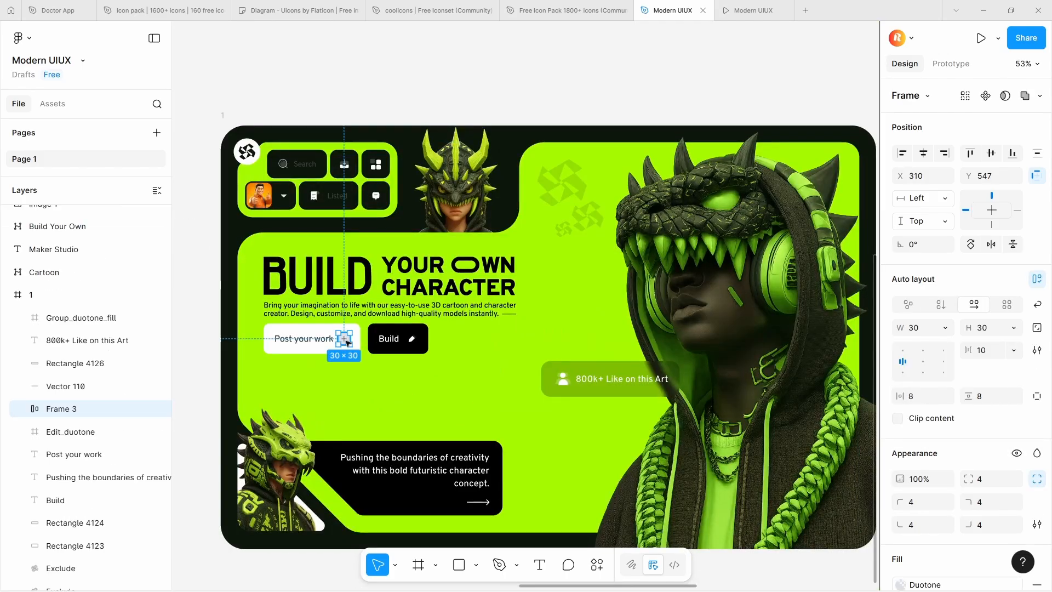
{"action": "scroll", "coordinate": [345, 338], "scroll_direction": "down", "scroll_amount": 4}
{"action": "scroll", "coordinate": [582, 343], "scroll_direction": "up", "scroll_amount": 5}
{"action": "left_click", "coordinate": [579, 351]}
{"action": "key", "text": "ctrl+v"}
{"action": "scroll", "coordinate": [582, 345], "scroll_direction": "up", "scroll_amount": 5}
{"action": "left_click_drag", "start_coordinate": [617, 331], "coordinate": [570, 370]}
Wrap the "Post your work" text and plus icon in auto layout, then combine them with the white rectangle in a centered auto layout
{"action": "left_click", "coordinate": [521, 378], "text": "shift"}
{"action": "key", "text": "shift+a"}
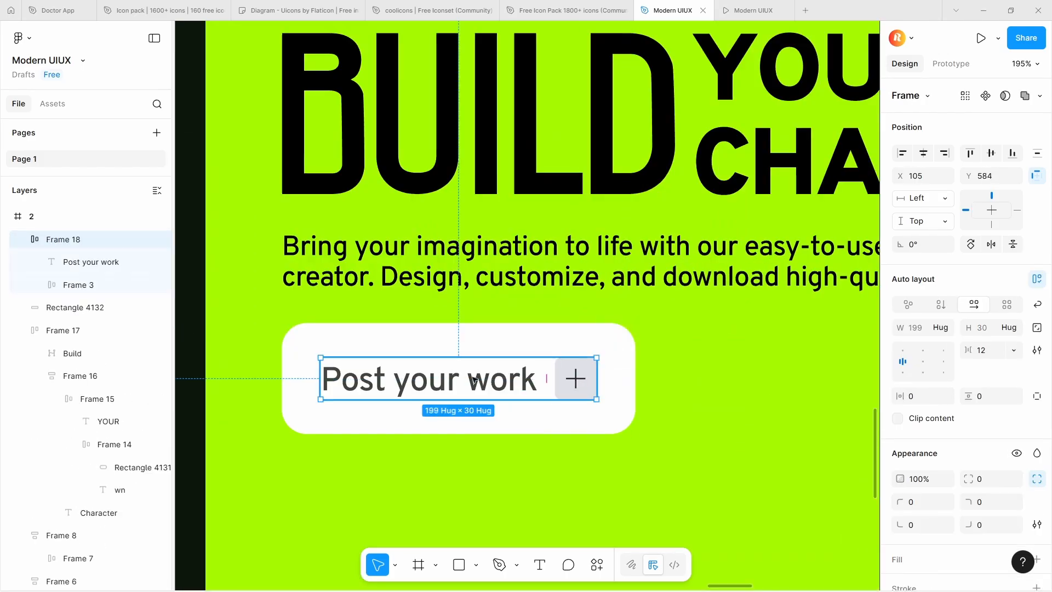
{"action": "left_click", "coordinate": [537, 338], "text": "shift"}
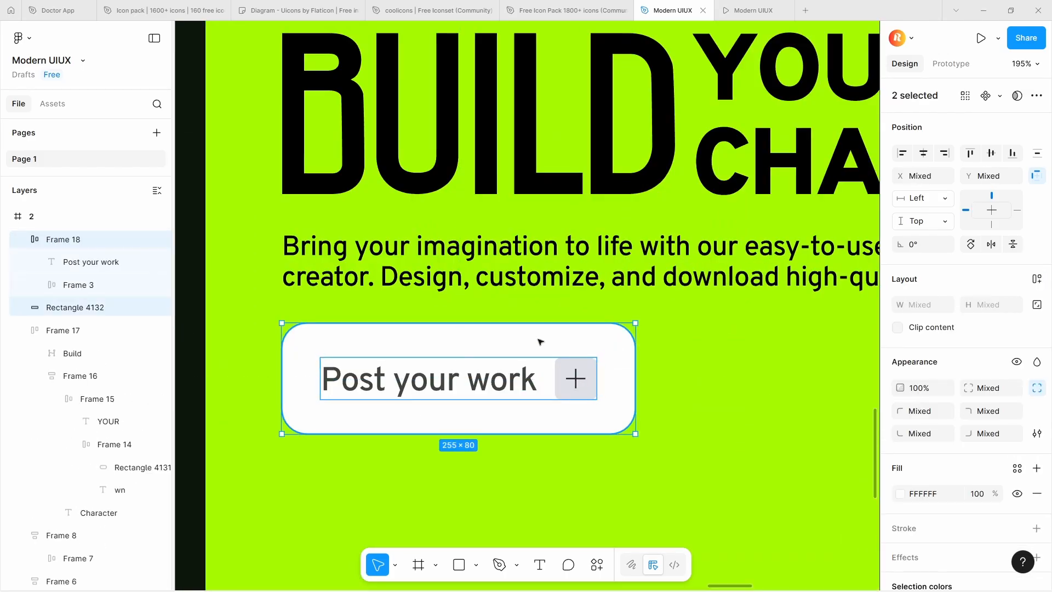
{"action": "key", "text": "shift+a"}
{"action": "left_click", "coordinate": [921, 372]}
Duplicate the "Post your work" button beside the original at X 352, Y 559 and change the copy's label to "Build"
{"action": "scroll", "coordinate": [515, 364], "scroll_direction": "down", "scroll_amount": 10}
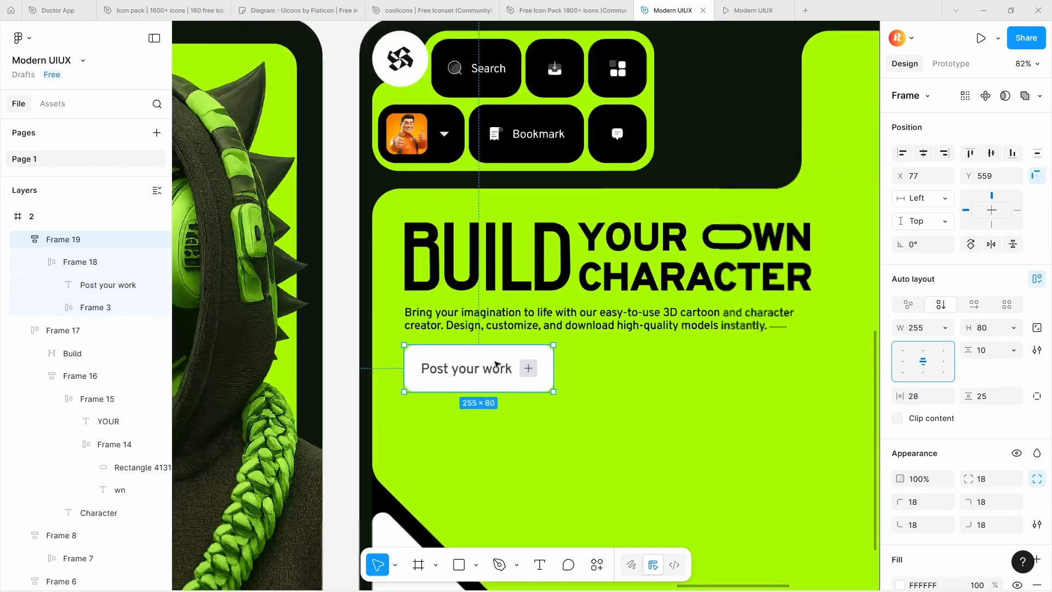
{"action": "scroll", "coordinate": [329, 362], "scroll_direction": "up", "scroll_amount": 5}
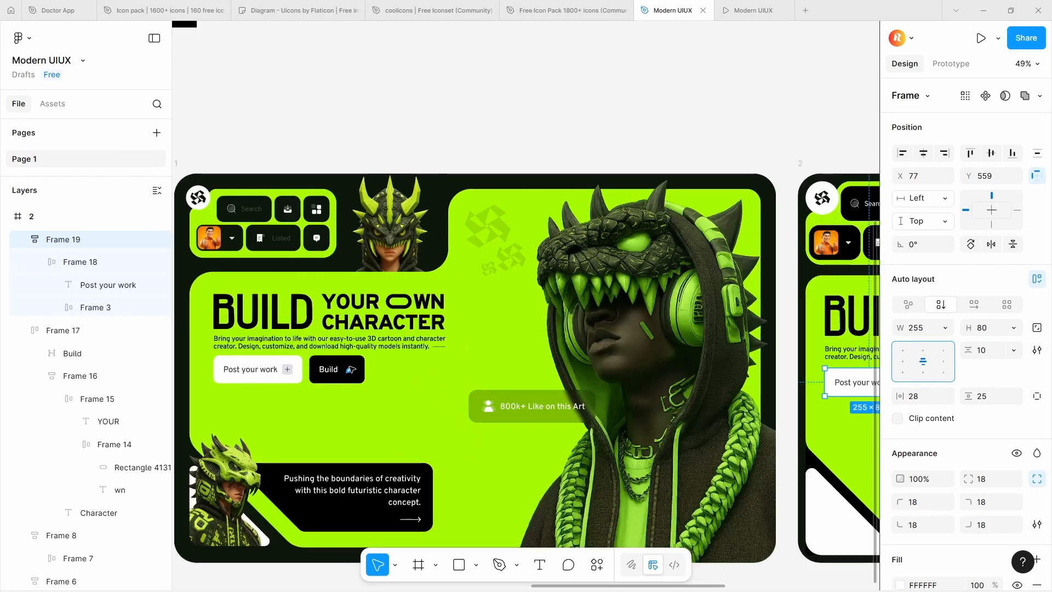
{"action": "left_click", "coordinate": [332, 371]}
{"action": "scroll", "coordinate": [341, 362], "scroll_direction": "down", "scroll_amount": 6}
{"action": "scroll", "coordinate": [447, 372], "scroll_direction": "up", "scroll_amount": 6}
{"action": "left_click", "coordinate": [432, 346]}
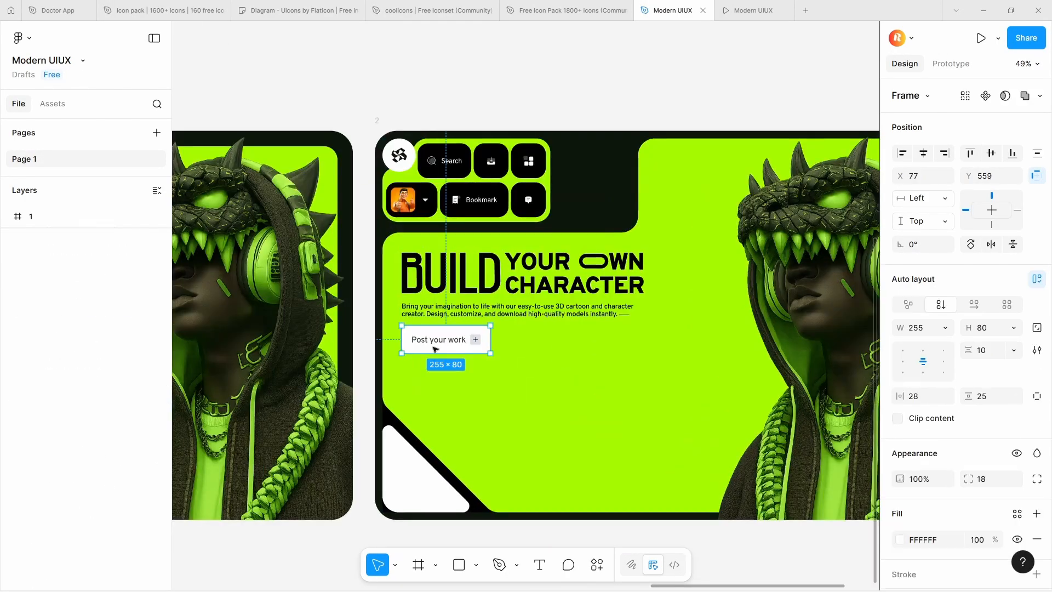
{"action": "left_click_drag", "start_coordinate": [432, 346], "coordinate": [527, 345], "text": "alt"}
{"action": "scroll", "coordinate": [522, 343], "scroll_direction": "up", "scroll_amount": 4}
{"action": "double_click", "coordinate": [525, 344]}
{"action": "key", "text": "BackSpace"}
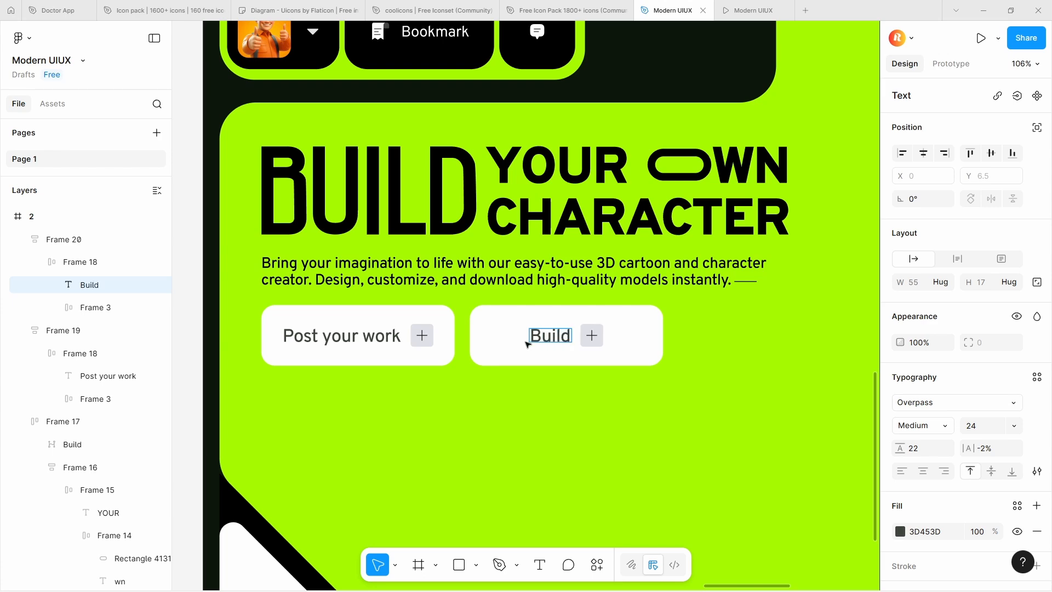
Copy frame 1's pencil icon as SVG and paste it in place of the plus icon in frame 2's Build button
{"action": "scroll", "coordinate": [594, 336], "scroll_direction": "down", "scroll_amount": 7}
{"action": "scroll", "coordinate": [359, 333], "scroll_direction": "up", "scroll_amount": 4}
{"action": "left_click", "coordinate": [359, 334]}
{"action": "right_click", "coordinate": [360, 334]}
{"action": "mouse_move", "coordinate": [408, 131]}
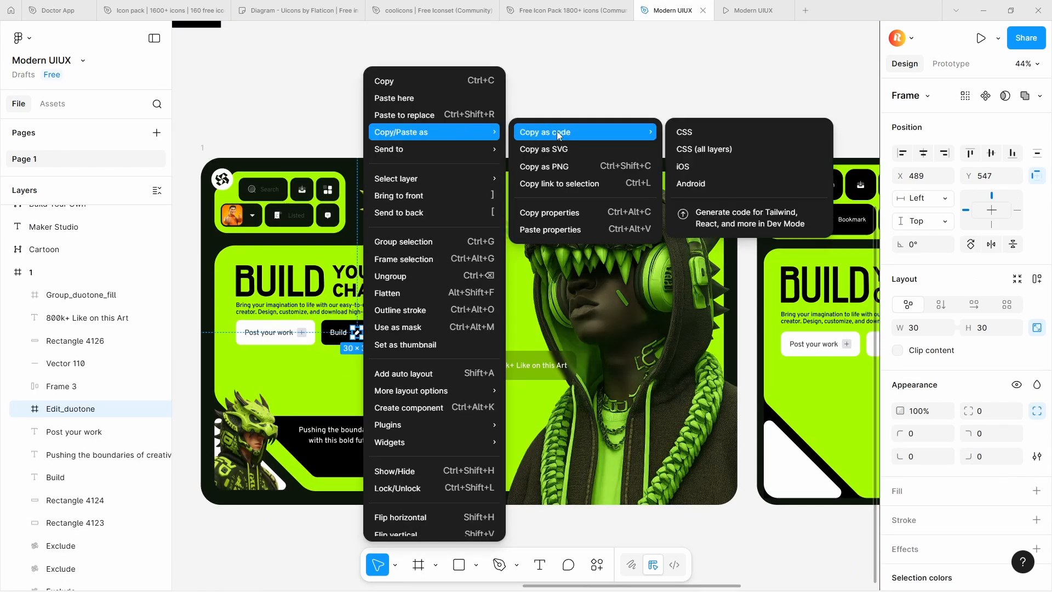
{"action": "left_click", "coordinate": [547, 150]}
{"action": "scroll", "coordinate": [378, 224], "scroll_direction": "down", "scroll_amount": 3}
{"action": "scroll", "coordinate": [712, 299], "scroll_direction": "up", "scroll_amount": 5}
{"action": "right_click", "coordinate": [613, 277]}
{"action": "left_click", "coordinate": [647, 113]}
{"action": "scroll", "coordinate": [608, 280], "scroll_direction": "up", "scroll_amount": 3}
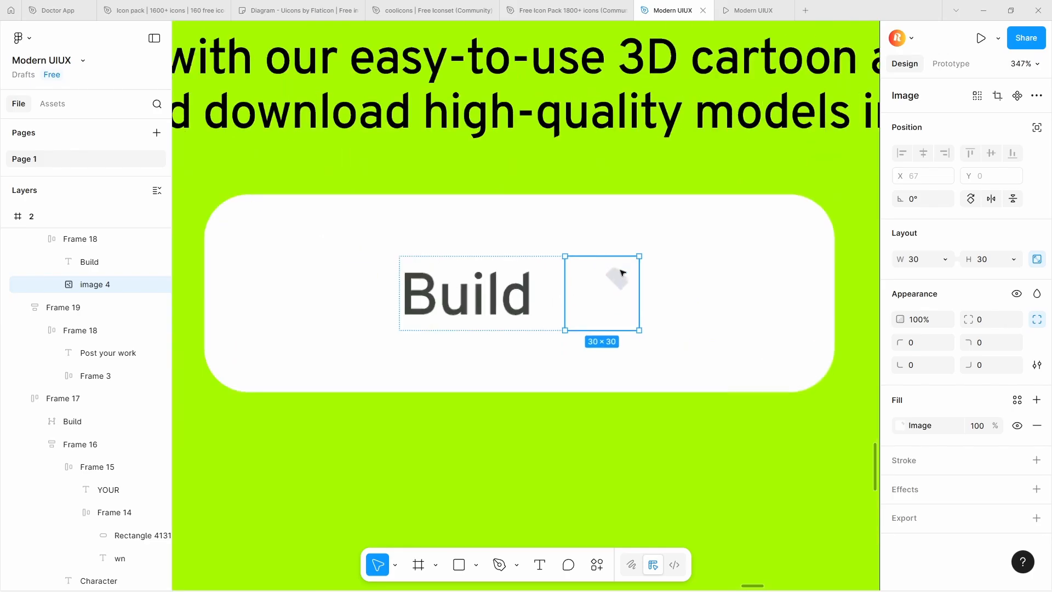
Delete the pasted icon image from frame 2's Build button
{"action": "double_click", "coordinate": [598, 296]}
{"action": "left_click", "coordinate": [607, 242]}
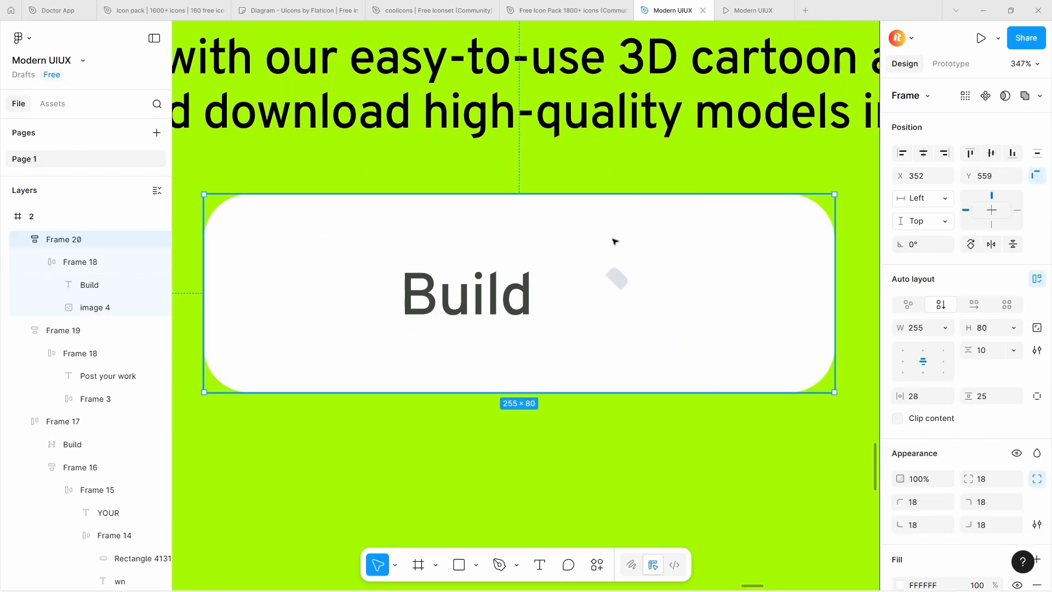
{"action": "double_click", "coordinate": [597, 294]}
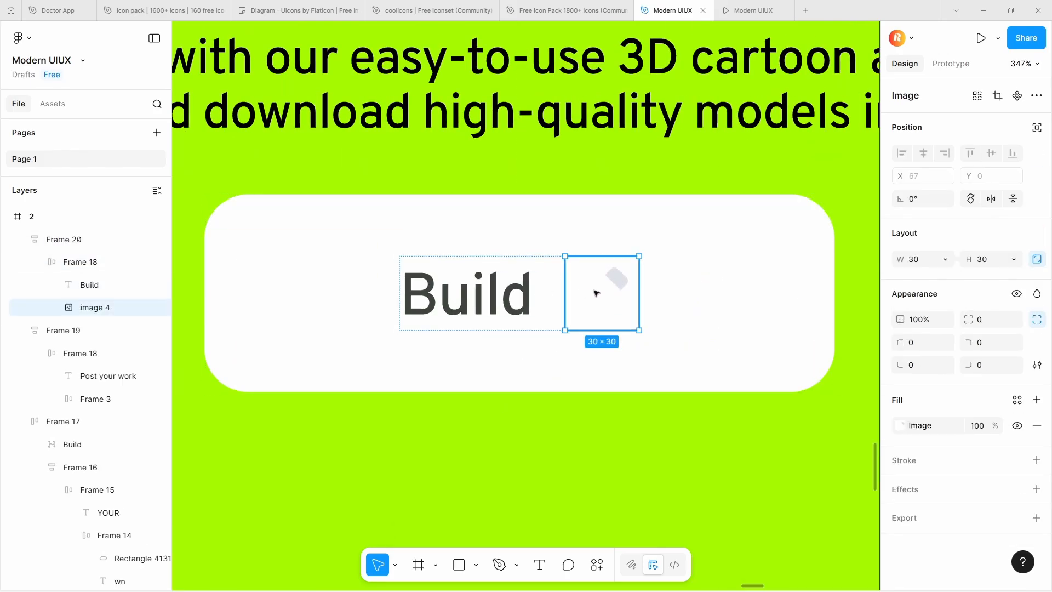
{"action": "key", "text": "Delete"}
Copy the pencil icon from frame 1 as SVG again and paste it as vectors into frame 2's Build button
{"action": "scroll", "coordinate": [596, 293], "scroll_direction": "down", "scroll_amount": 10}
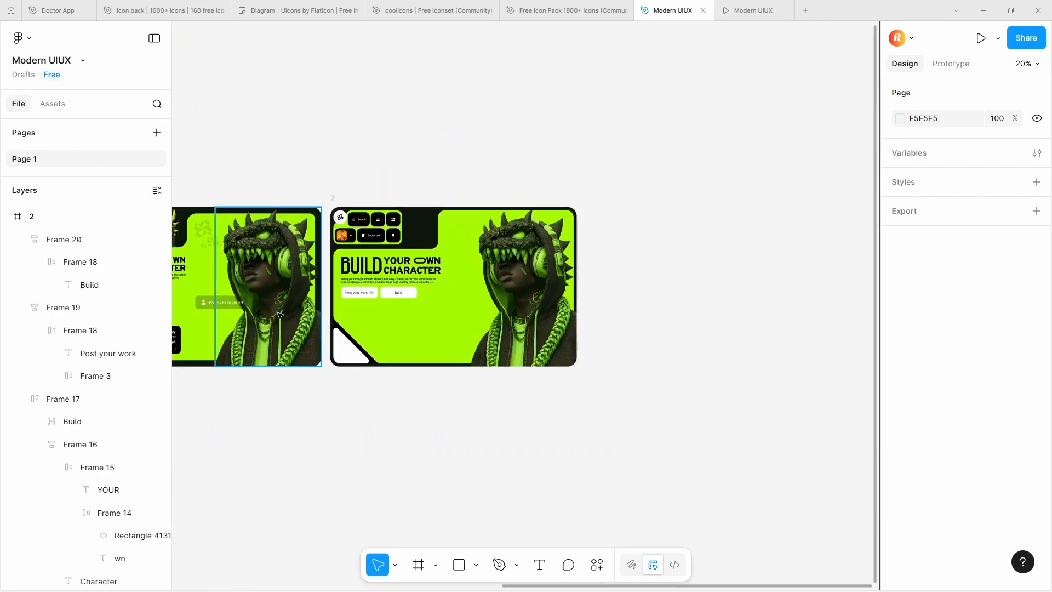
{"action": "scroll", "coordinate": [280, 315], "scroll_direction": "left", "scroll_amount": 5}
{"action": "scroll", "coordinate": [316, 283], "scroll_direction": "up", "scroll_amount": 5}
{"action": "left_click", "coordinate": [417, 306]}
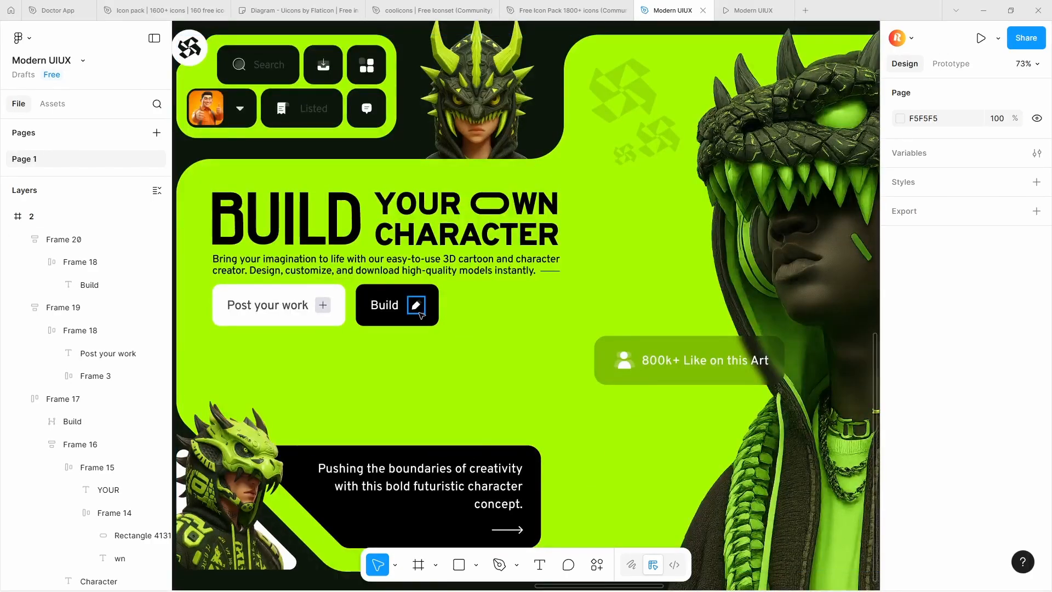
{"action": "right_click", "coordinate": [421, 314]}
{"action": "mouse_move", "coordinate": [540, 127]}
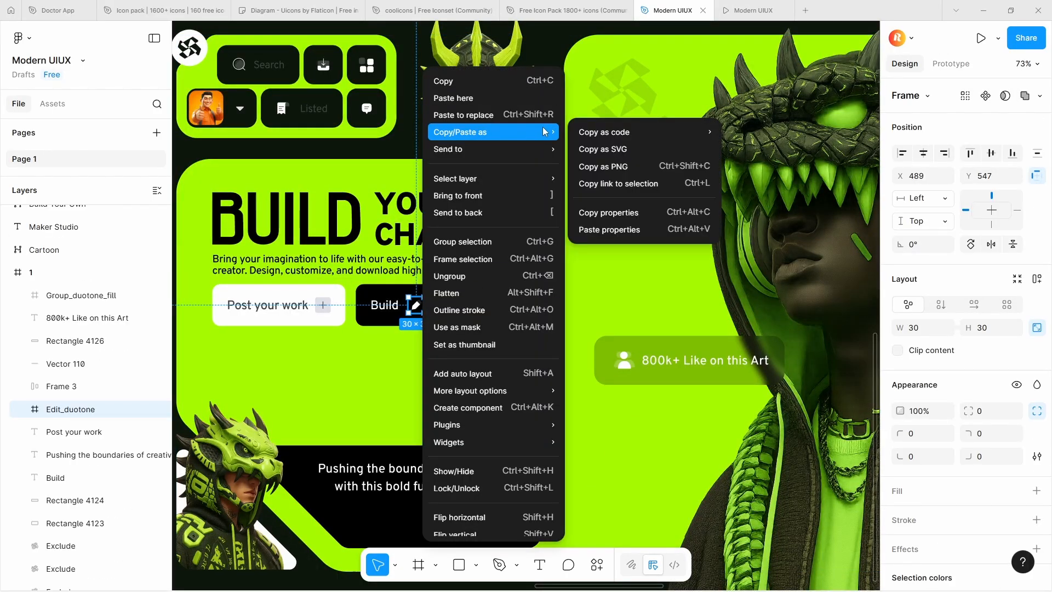
{"action": "left_click", "coordinate": [622, 150]}
{"action": "scroll", "coordinate": [625, 235], "scroll_direction": "down", "scroll_amount": 5}
{"action": "scroll", "coordinate": [662, 236], "scroll_direction": "up", "scroll_amount": 8}
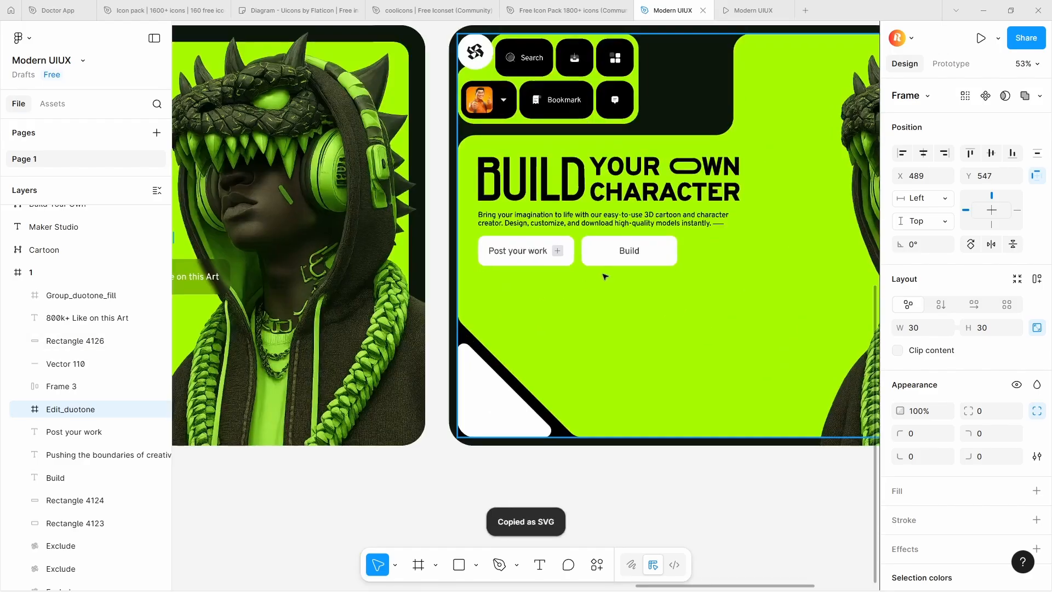
{"action": "left_click", "coordinate": [680, 234]}
{"action": "key", "text": "ctrl+v"}
{"action": "scroll", "coordinate": [680, 234], "scroll_direction": "up", "scroll_amount": 5}
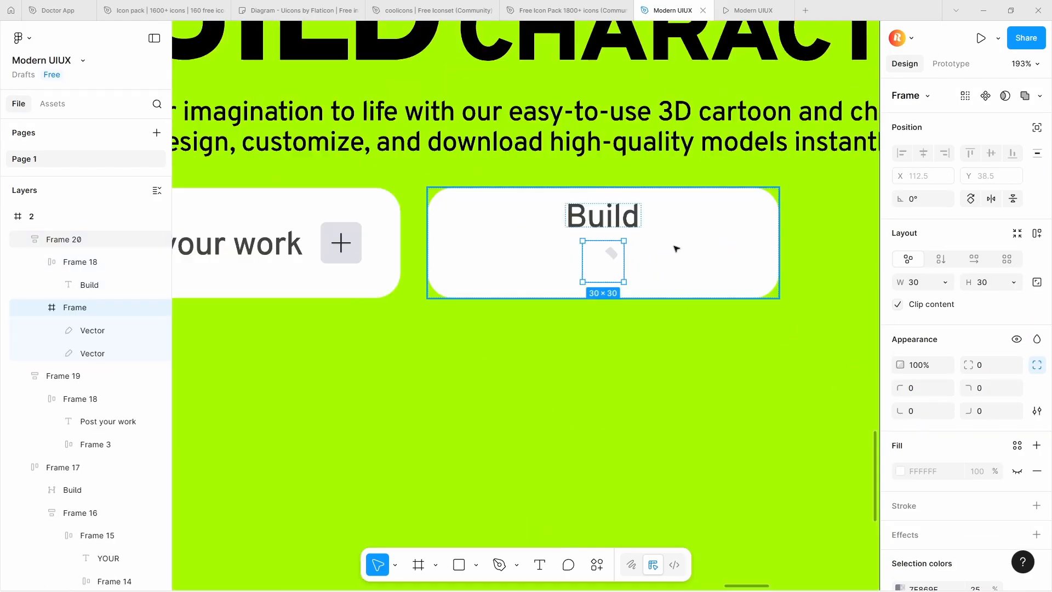
Arrange the Build label and pencil icon in a centered horizontal auto layout, and set the button's width to hug its contents
{"action": "left_click", "coordinate": [612, 217], "text": "shift"}
{"action": "key", "text": "shift+a"}
{"action": "left_click", "coordinate": [972, 256]}
{"action": "left_click", "coordinate": [922, 317]}
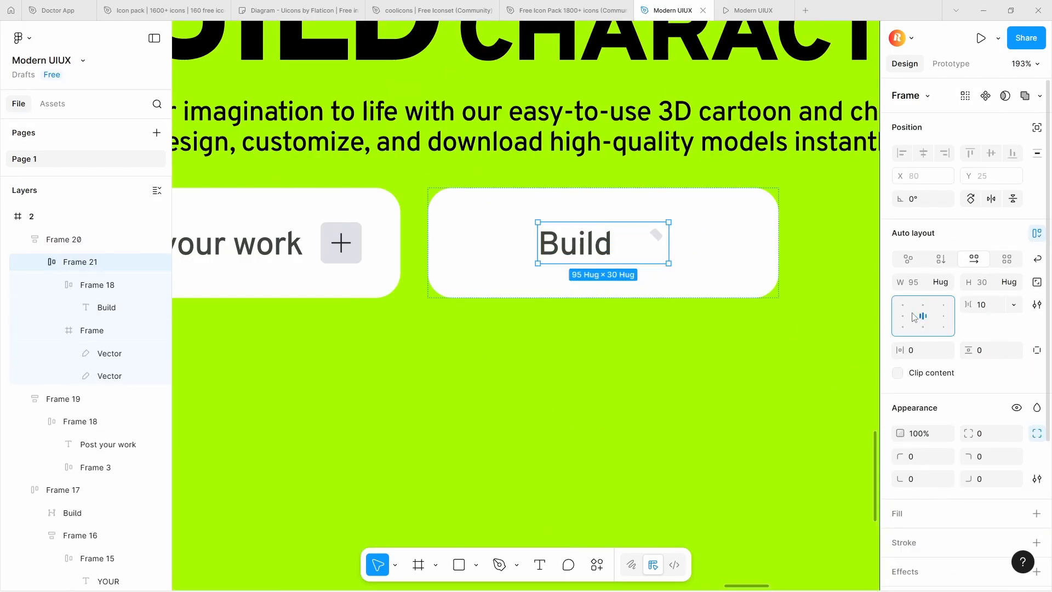
{"action": "double_click", "coordinate": [656, 244]}
{"action": "left_click", "coordinate": [766, 268]}
{"action": "left_click", "coordinate": [945, 329]}
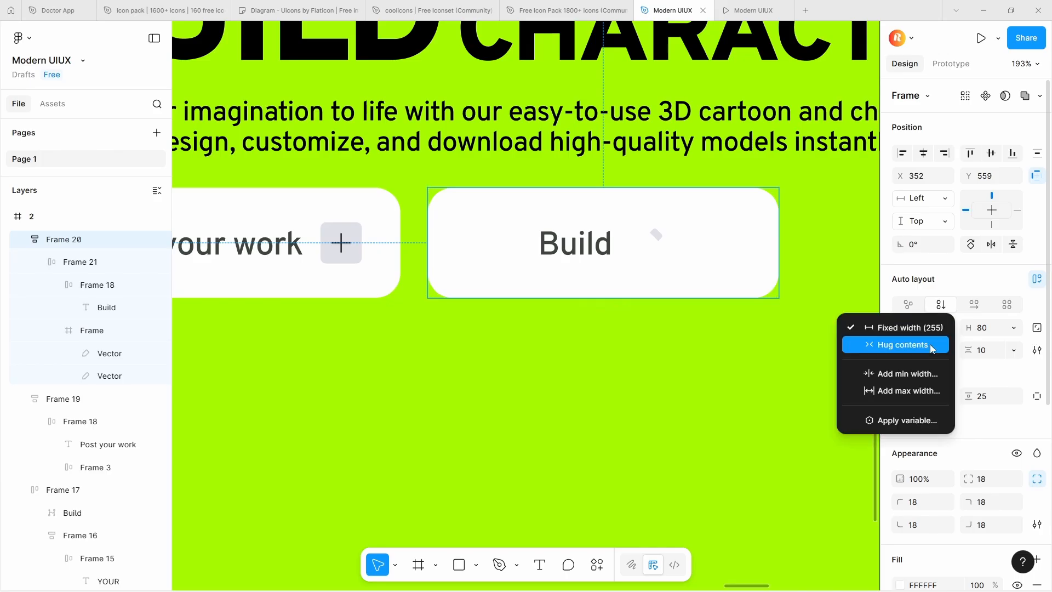
{"action": "left_click", "coordinate": [920, 343]}
Fill the Build button black (000000) and recolor its label white
{"action": "scroll", "coordinate": [987, 446], "scroll_direction": "down", "scroll_amount": 5}
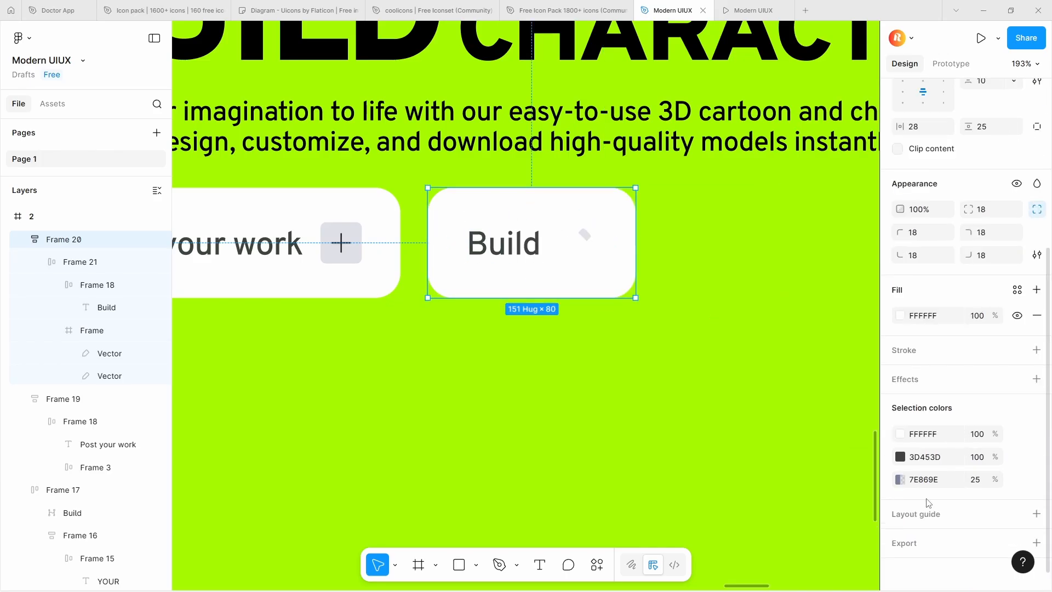
{"action": "left_click", "coordinate": [900, 311]}
{"action": "left_click", "coordinate": [761, 545]}
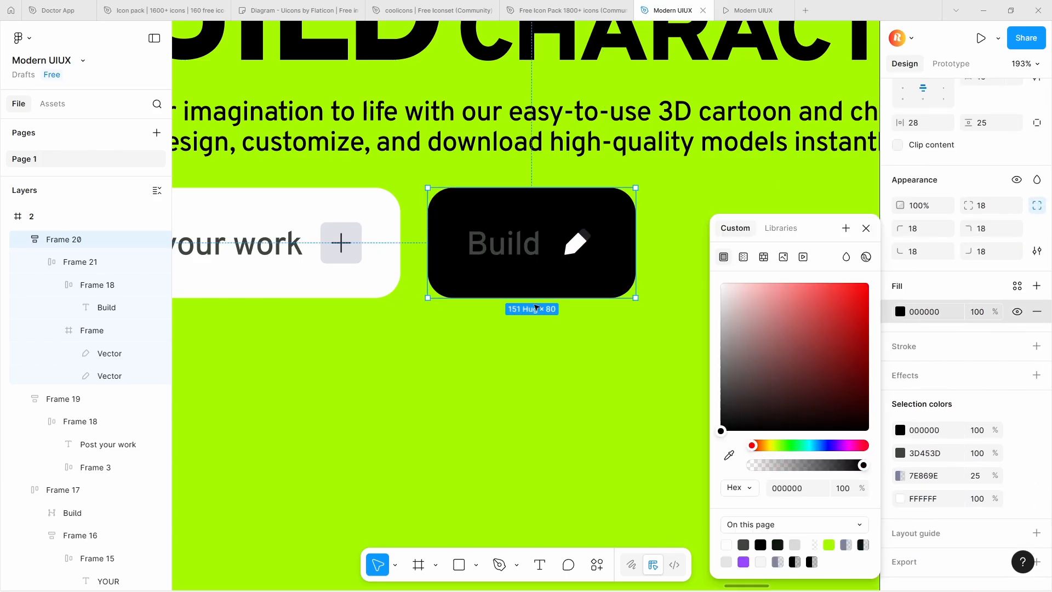
{"action": "double_click", "coordinate": [501, 249]}
{"action": "double_click", "coordinate": [504, 248]}
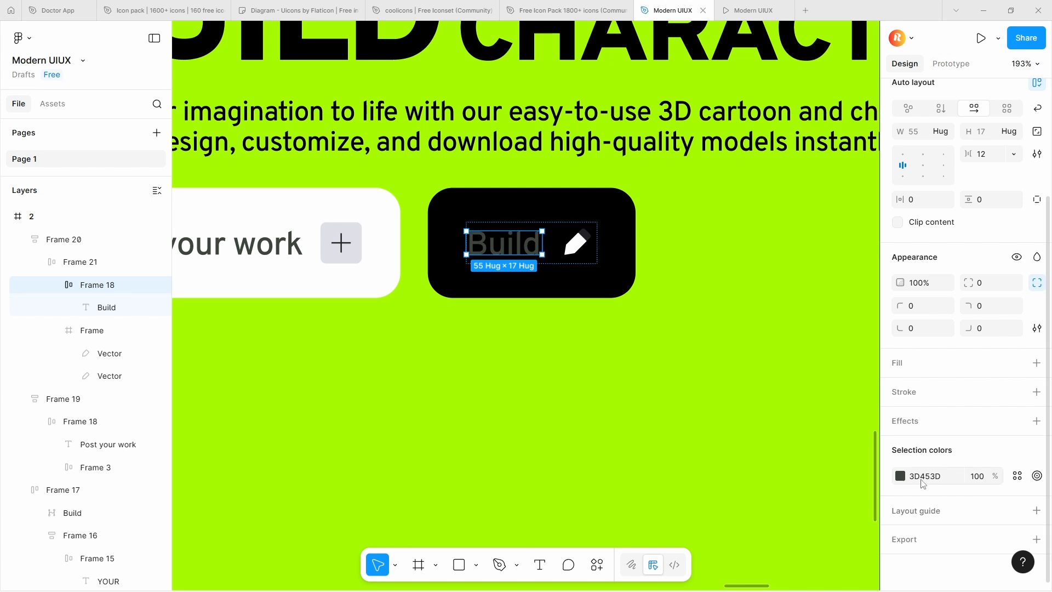
{"action": "left_click", "coordinate": [902, 476]}
{"action": "left_click_drag", "start_coordinate": [831, 360], "coordinate": [683, 248]}
{"action": "double_click", "coordinate": [583, 236]}
{"action": "scroll", "coordinate": [583, 236], "scroll_direction": "up", "scroll_amount": 3}
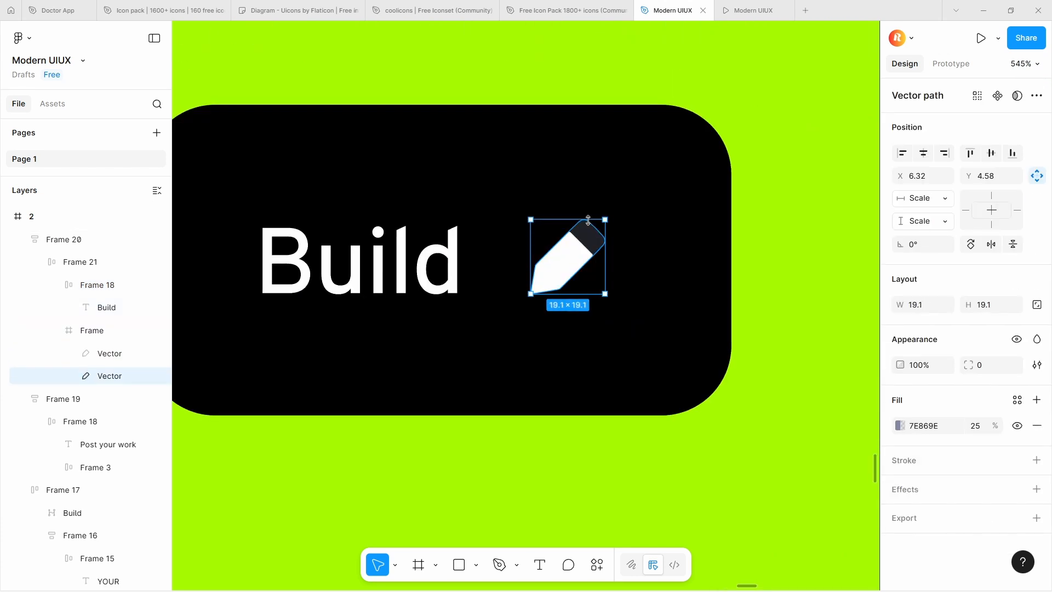
{"action": "scroll", "coordinate": [586, 230], "scroll_direction": "down", "scroll_amount": 10}
{"action": "scroll", "coordinate": [591, 223], "scroll_direction": "up", "scroll_amount": 8}
{"action": "scroll", "coordinate": [590, 223], "scroll_direction": "down", "scroll_amount": 6}
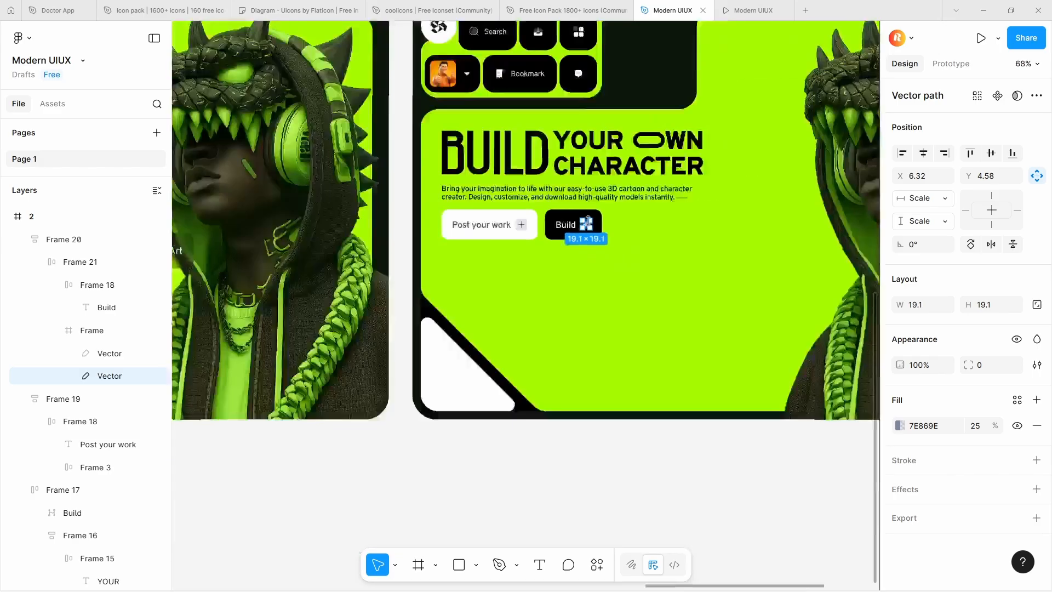
Set both the width and height of frame 2's "Post your work" button to hug its contents
{"action": "left_click", "coordinate": [522, 224]}
{"action": "left_click", "coordinate": [945, 328]}
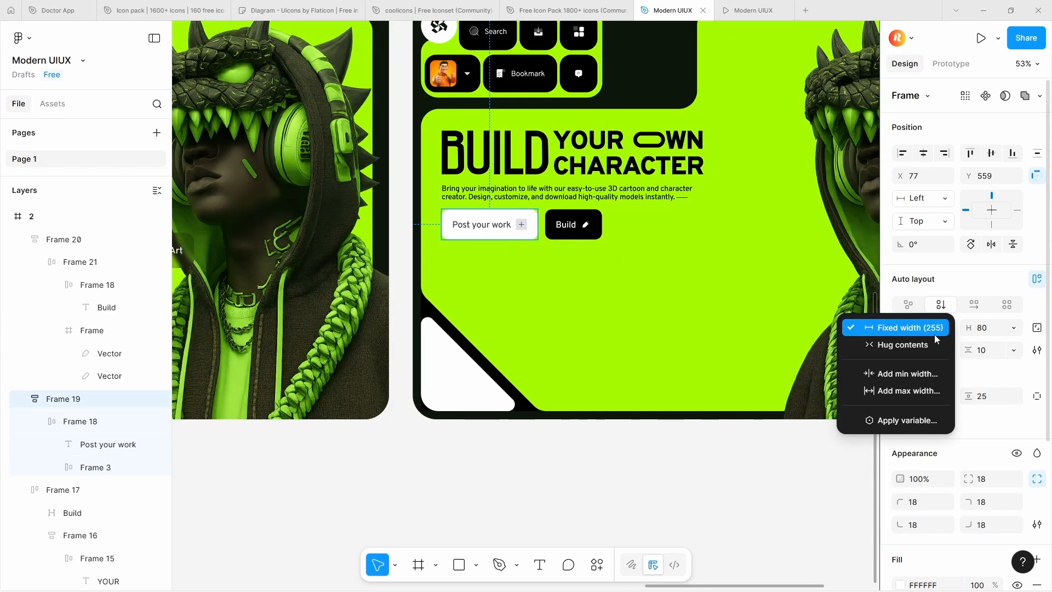
{"action": "left_click", "coordinate": [934, 344]}
{"action": "left_click", "coordinate": [1014, 328]}
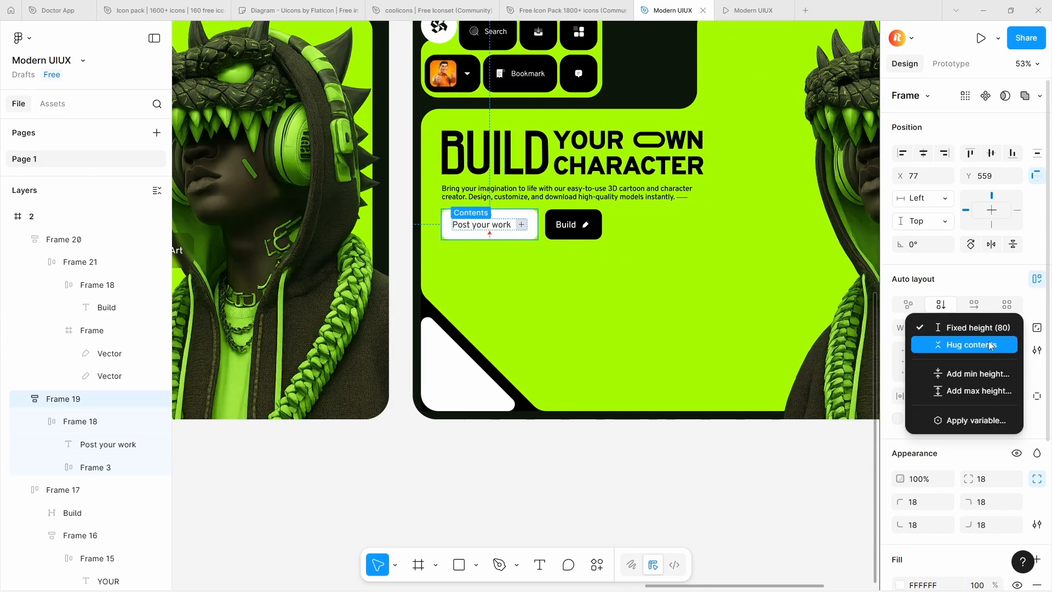
{"action": "left_click", "coordinate": [990, 344]}
Combine the "Post your work" and Build buttons in frame 2 into one auto layout row
{"action": "scroll", "coordinate": [588, 230], "scroll_direction": "up", "scroll_amount": 4}
{"action": "left_click", "coordinate": [588, 230], "text": "shift"}
{"action": "key", "text": "shift+a"}
Combine frame 2's headline, description paragraph and button row into one vertical auto layout stack
{"action": "left_click", "coordinate": [517, 174], "text": "shift"}
{"action": "scroll", "coordinate": [513, 163], "scroll_direction": "down", "scroll_amount": 5}
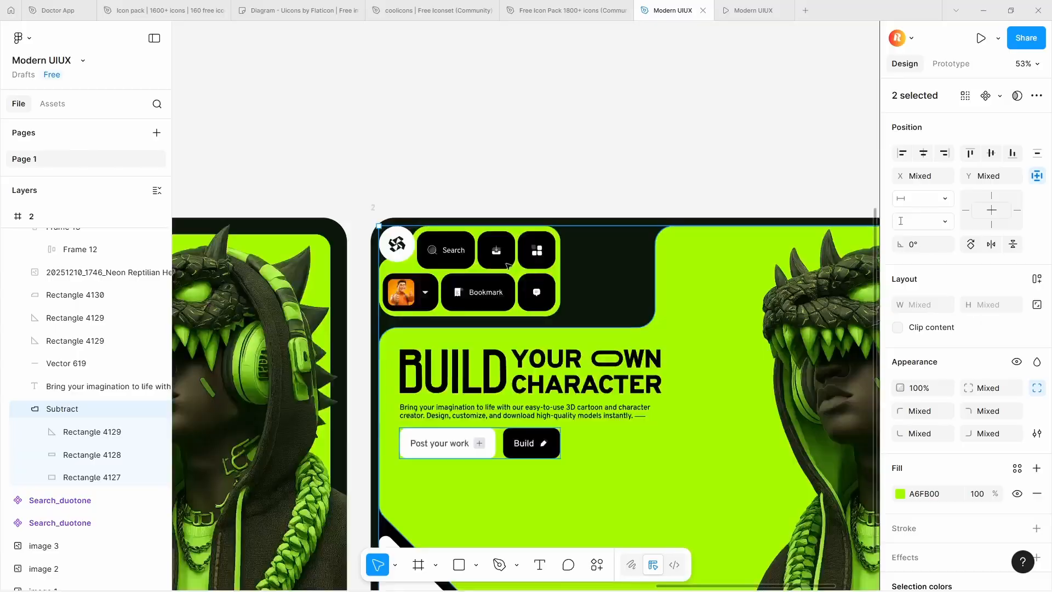
{"action": "left_click", "coordinate": [480, 388]}
{"action": "left_click", "coordinate": [471, 412], "text": "shift"}
{"action": "left_click", "coordinate": [476, 444], "text": "shift"}
{"action": "key", "text": "shift+a"}
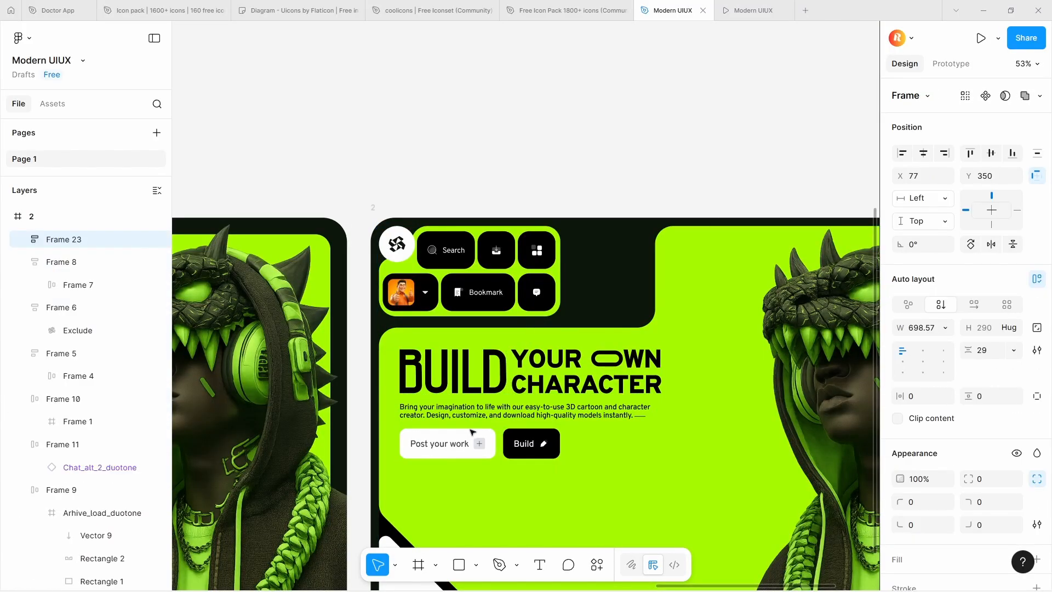
Nudge the combined headline, paragraph and button stack in frame 2 slightly downward
{"action": "scroll", "coordinate": [538, 408], "scroll_direction": "down", "scroll_amount": 5}
{"action": "scroll", "coordinate": [540, 416], "scroll_direction": "up", "scroll_amount": 4}
{"action": "key", "text": "Down"}
{"action": "key", "text": "Down"}
{"action": "key", "text": "Down"}
{"action": "key", "text": "Down"}
{"action": "key", "text": "Down"}
{"action": "key", "text": "Down"}
Draw a closed shape about 566 by 193 with the Pen tool beside frame 2's white corner triangle, its left side parallel to the diagonal
{"action": "scroll", "coordinate": [582, 329], "scroll_direction": "down", "scroll_amount": 5}
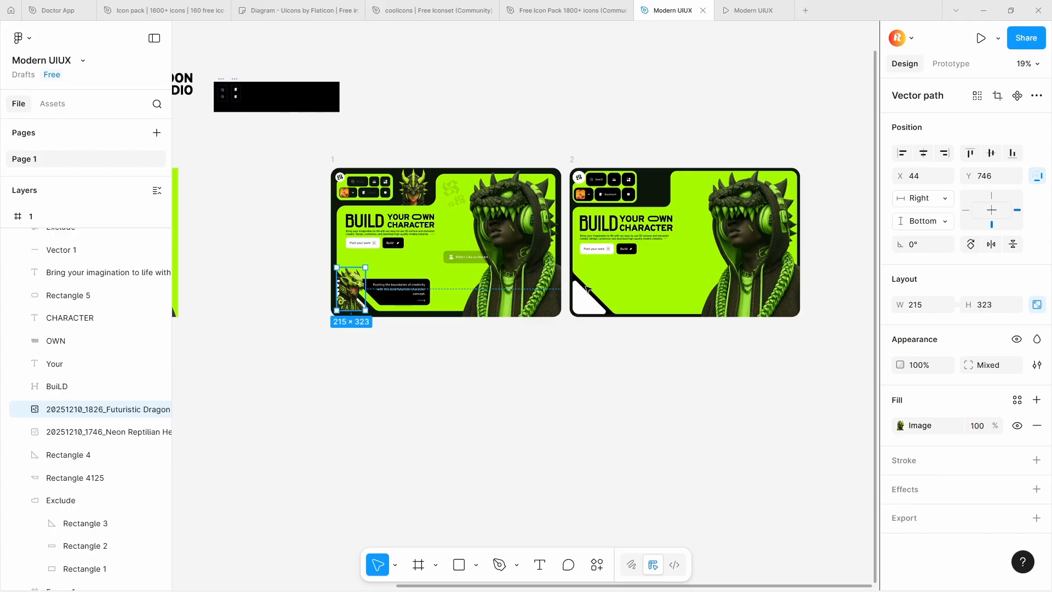
{"action": "scroll", "coordinate": [395, 288], "scroll_direction": "up", "scroll_amount": 8}
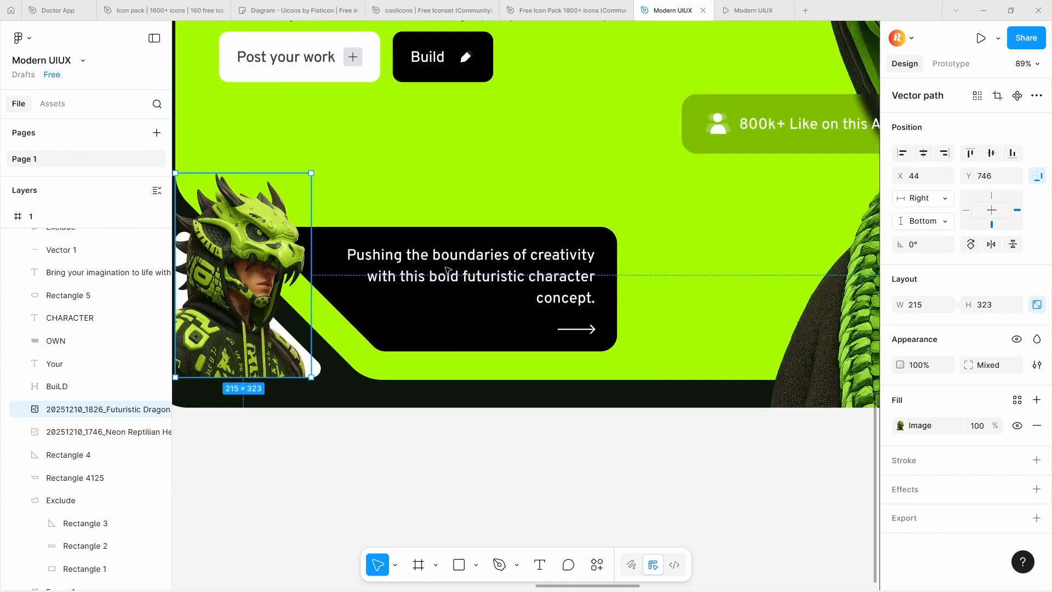
{"action": "scroll", "coordinate": [447, 270], "scroll_direction": "down", "scroll_amount": 8}
{"action": "scroll", "coordinate": [673, 282], "scroll_direction": "up", "scroll_amount": 6}
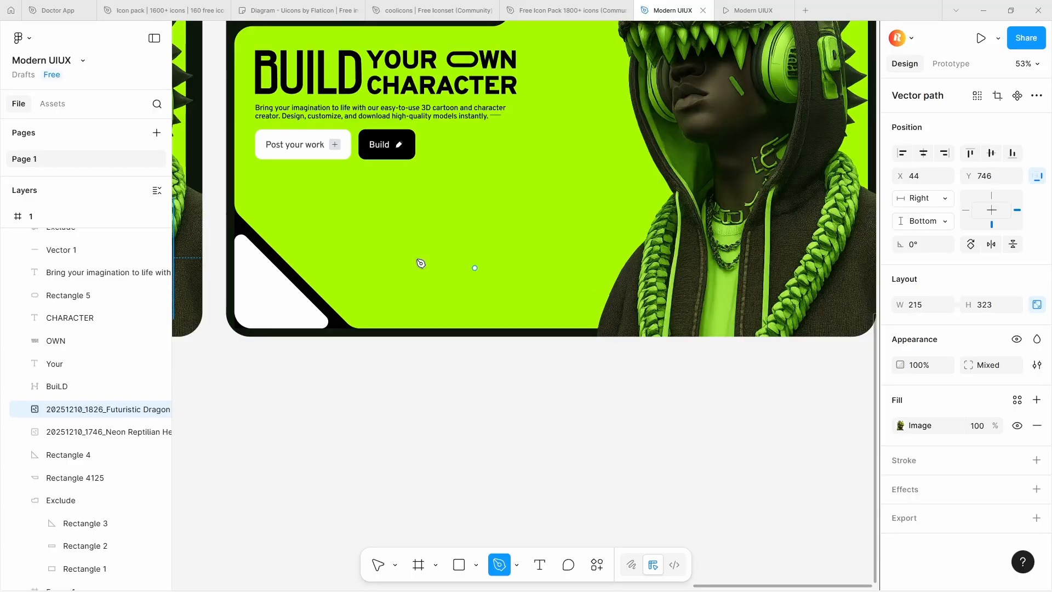
{"action": "scroll", "coordinate": [305, 254], "scroll_direction": "up", "scroll_amount": 4}
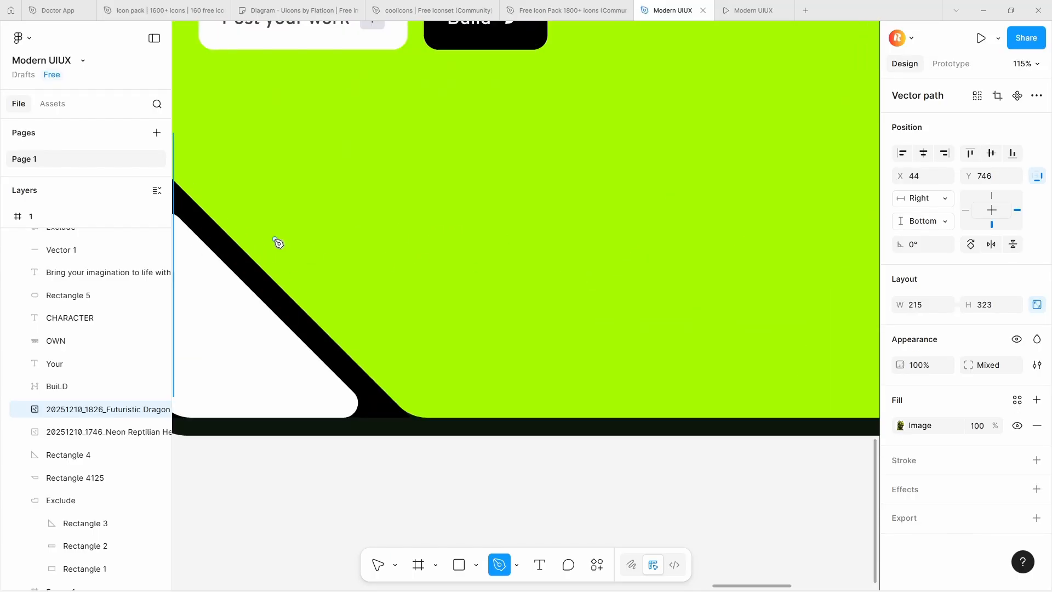
{"action": "left_click", "coordinate": [257, 230]}
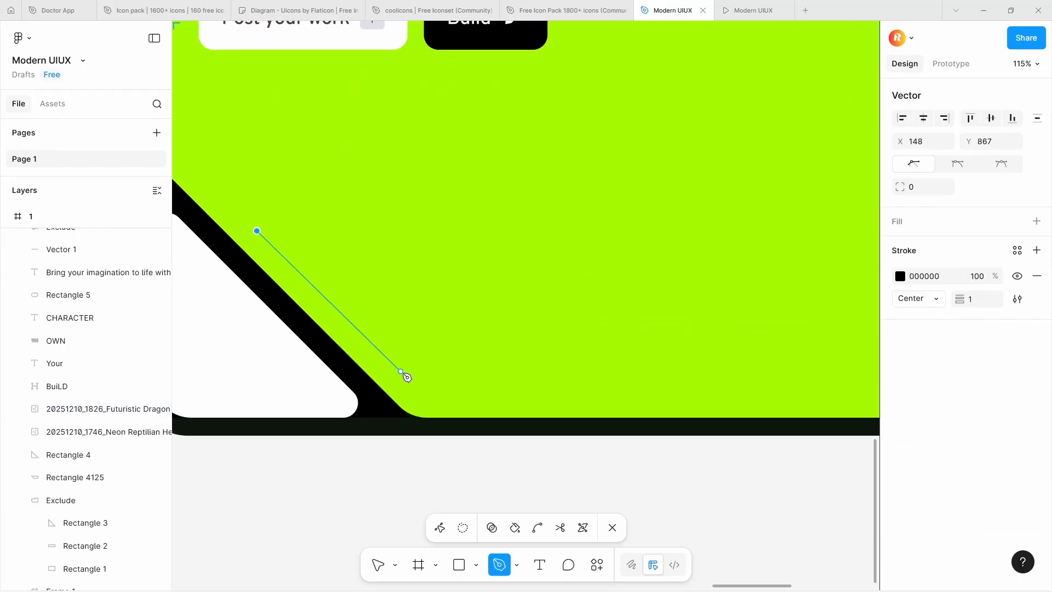
{"action": "left_click", "coordinate": [415, 388]}
{"action": "scroll", "coordinate": [415, 388], "scroll_direction": "down", "scroll_amount": 5}
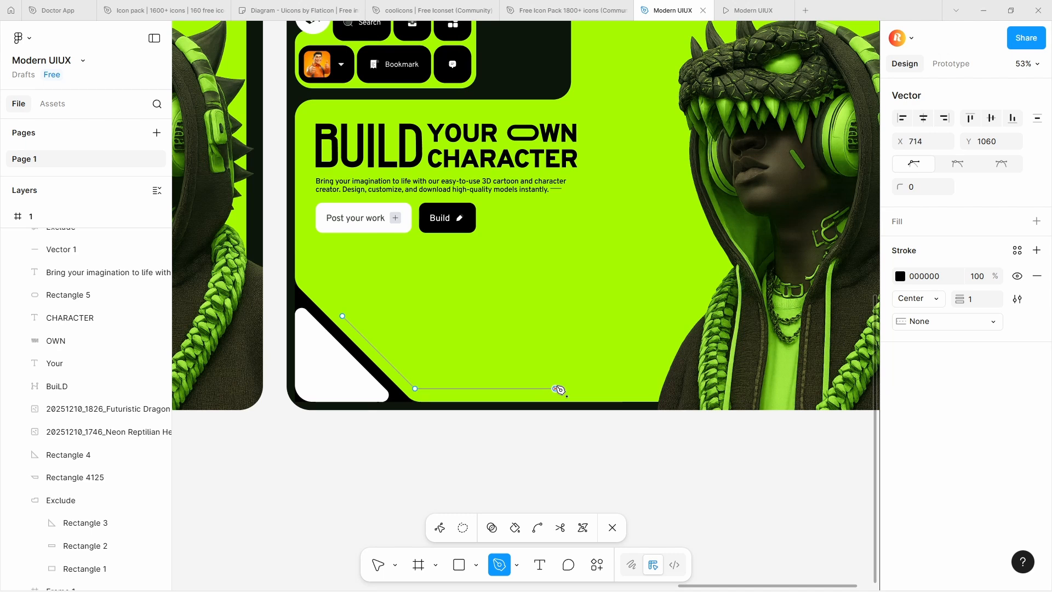
{"action": "left_click", "coordinate": [421, 317]}
Fill the new slanted shape with black 000000 and shift its upper-left point slightly outward to X 147
{"action": "left_click", "coordinate": [1037, 400]}
{"action": "left_click", "coordinate": [900, 425]}
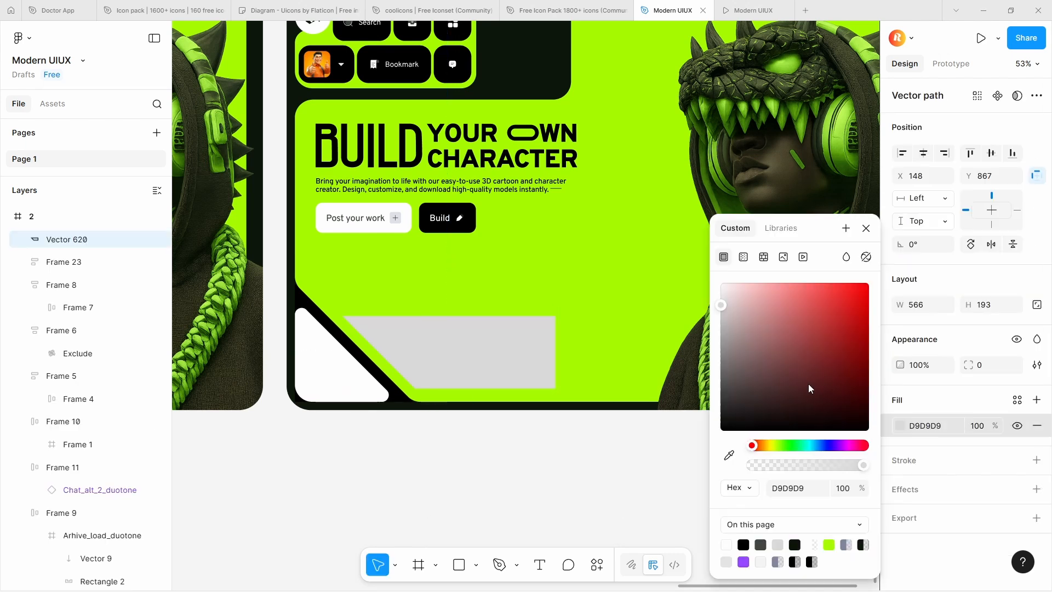
{"action": "left_click_drag", "start_coordinate": [808, 383], "coordinate": [717, 508]}
{"action": "scroll", "coordinate": [378, 348], "scroll_direction": "up", "scroll_amount": 5}
{"action": "double_click", "coordinate": [378, 348]}
{"action": "left_click_drag", "start_coordinate": [272, 254], "coordinate": [271, 254]}
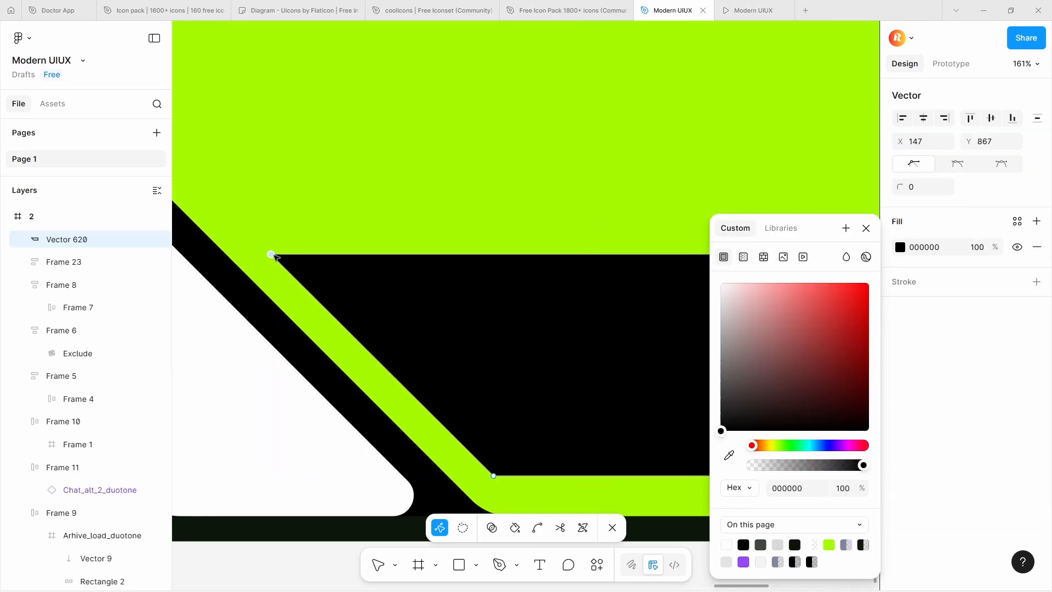
{"action": "key", "text": "Escape"}
Round all corners of the black slanted shape to a radius of 30
{"action": "scroll", "coordinate": [271, 254], "scroll_direction": "down", "scroll_amount": 5}
{"action": "left_click_drag", "start_coordinate": [969, 364], "coordinate": [77, 385]}
{"action": "left_click_drag", "start_coordinate": [312, 427], "coordinate": [378, 433]}
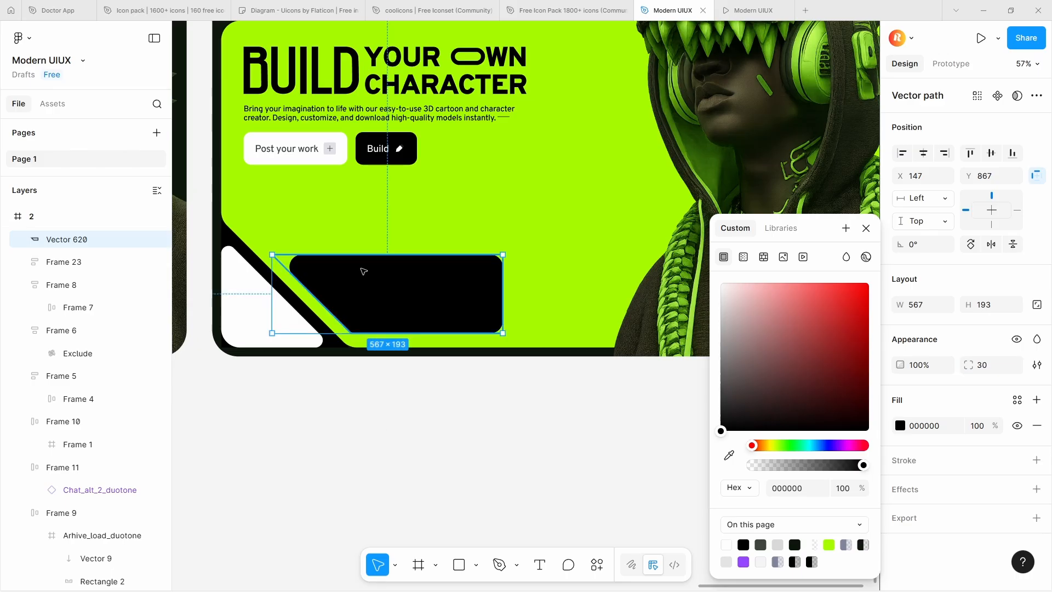
Give the upper-left point of the black shape its own smaller corner radius
{"action": "double_click", "coordinate": [364, 270]}
{"action": "key", "text": "Return"}
{"action": "key", "text": "Escape"}
{"action": "left_click", "coordinate": [432, 402]}
{"action": "scroll", "coordinate": [432, 401], "scroll_direction": "down", "scroll_amount": 3}
{"action": "left_click_drag", "start_coordinate": [431, 402], "coordinate": [656, 400]}
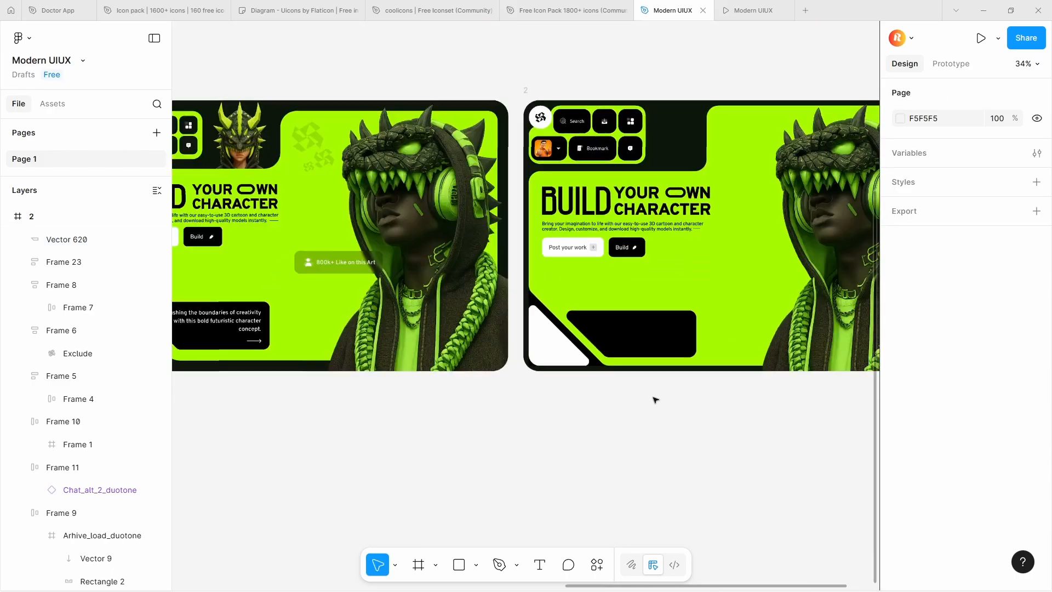
{"action": "scroll", "coordinate": [656, 400], "scroll_direction": "up", "scroll_amount": 4}
{"action": "scroll", "coordinate": [655, 400], "scroll_direction": "down", "scroll_amount": 4}
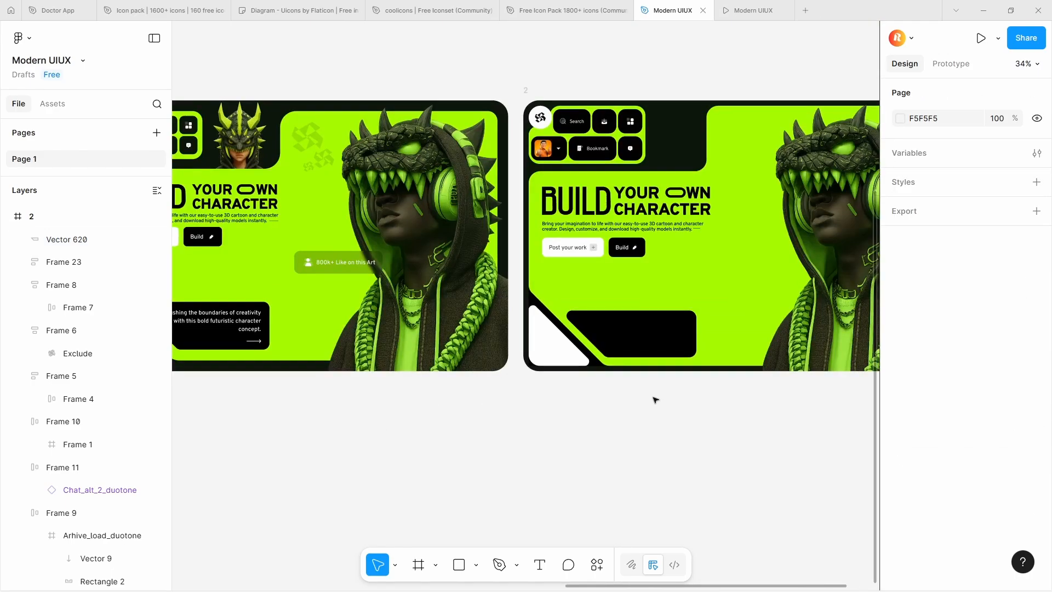
Nudge the black slanted shape horizontally to X 160
{"action": "left_click", "coordinate": [657, 340]}
{"action": "key", "text": "Left"}
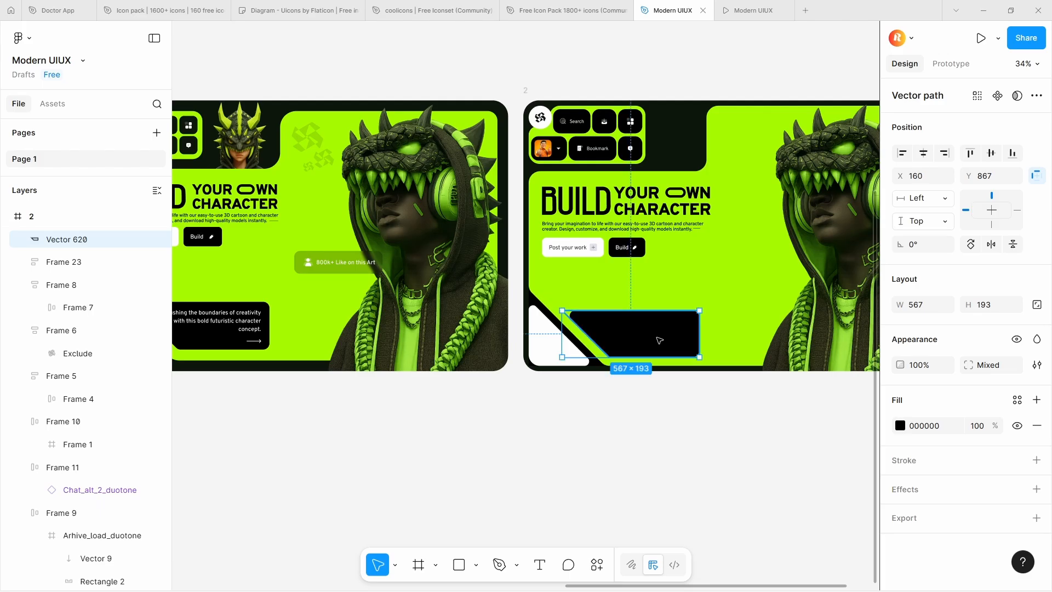
{"action": "scroll", "coordinate": [636, 354], "scroll_direction": "up", "scroll_amount": 4}
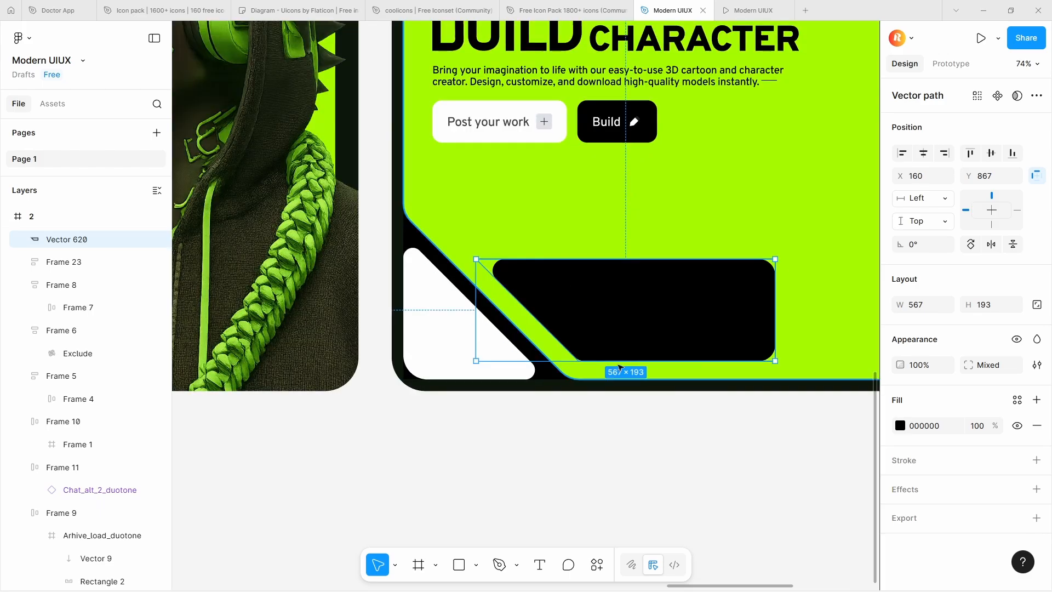
{"action": "left_click", "coordinate": [695, 447]}
Copy frame 1's "Pushing the boundaries of creativity" description text into frame 2 at the black card
{"action": "scroll", "coordinate": [696, 444], "scroll_direction": "down", "scroll_amount": 5}
{"action": "scroll", "coordinate": [518, 377], "scroll_direction": "up", "scroll_amount": 3}
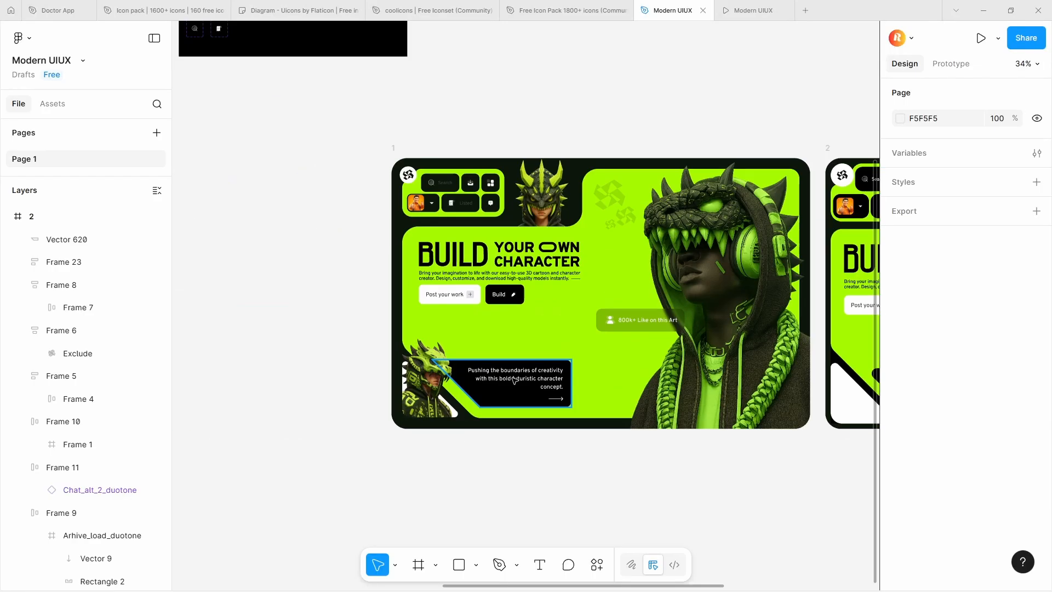
{"action": "left_click", "coordinate": [517, 378]}
{"action": "scroll", "coordinate": [517, 378], "scroll_direction": "down", "scroll_amount": 5}
{"action": "scroll", "coordinate": [693, 368], "scroll_direction": "up", "scroll_amount": 4}
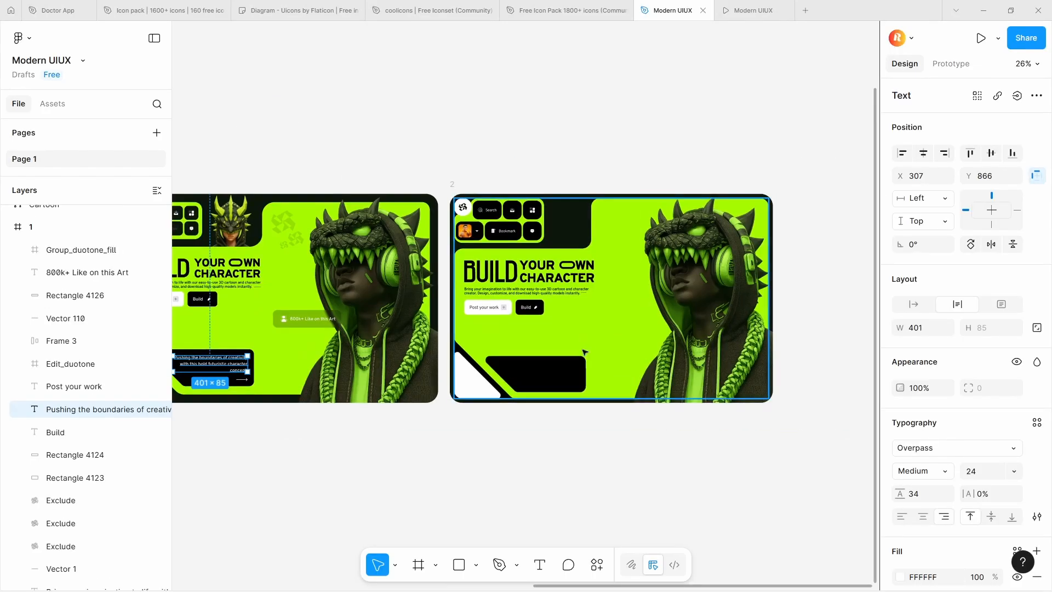
{"action": "scroll", "coordinate": [561, 365], "scroll_direction": "up", "scroll_amount": 6}
{"action": "left_click", "coordinate": [561, 367]}
{"action": "key", "text": "t"}
{"action": "left_click", "coordinate": [408, 375]}
{"action": "key", "text": "ctrl+v"}
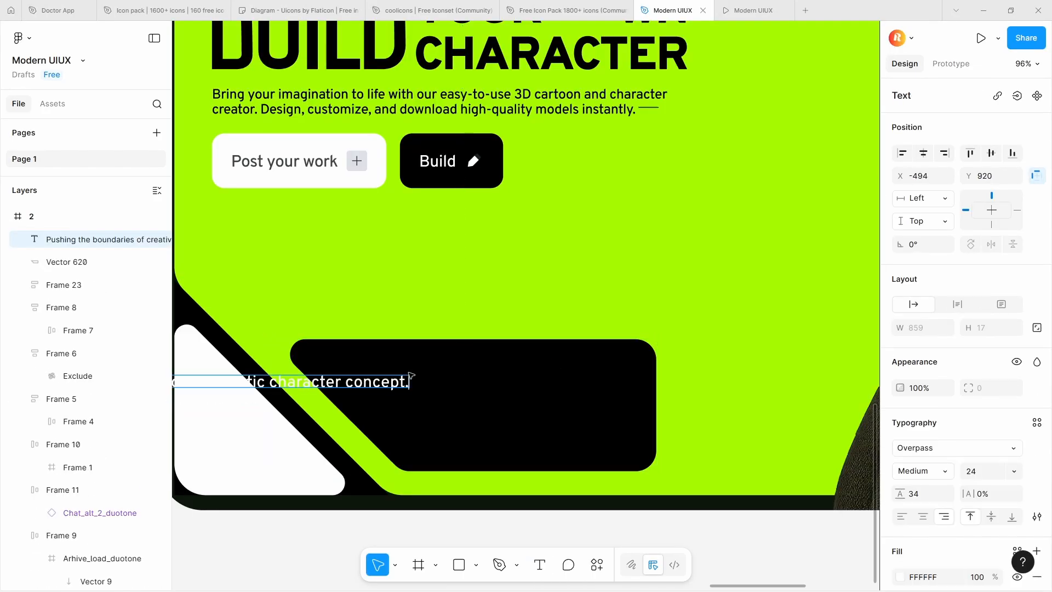
Position the description text inside the black card and resize its box to 402 wide so it wraps onto three lines
{"action": "scroll", "coordinate": [449, 391], "scroll_direction": "down", "scroll_amount": 4}
{"action": "left_click_drag", "start_coordinate": [408, 386], "coordinate": [510, 386]}
{"action": "left_click_drag", "start_coordinate": [263, 386], "coordinate": [407, 387]}
{"action": "left_click_drag", "start_coordinate": [493, 396], "coordinate": [491, 393]}
{"action": "scroll", "coordinate": [965, 366], "scroll_direction": "down", "scroll_amount": 3}
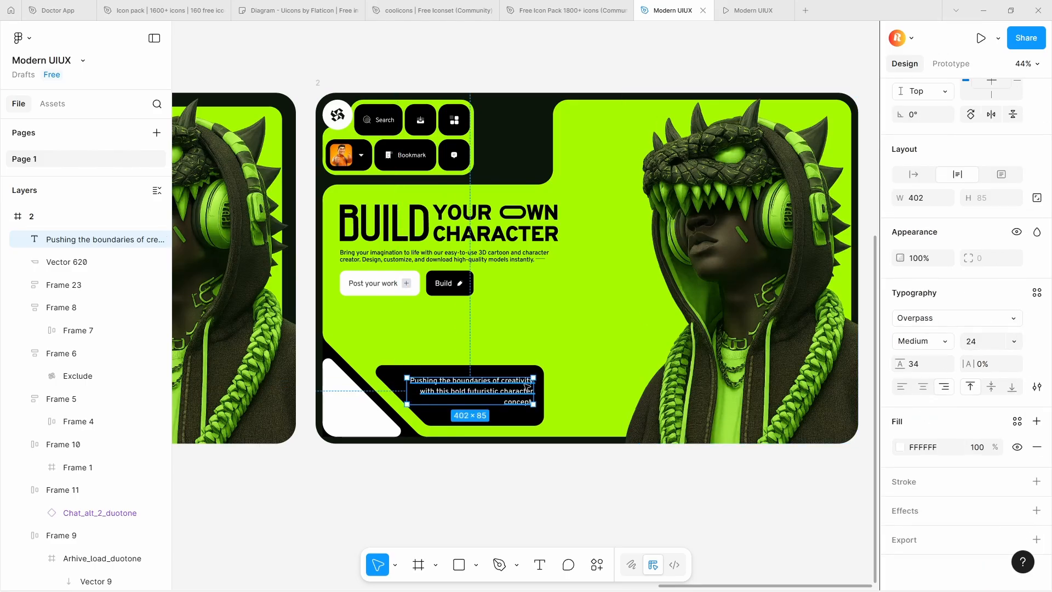
Draw a horizontal arrow about 100 long beneath the card's description text and colour it white FFFFFF
{"action": "scroll", "coordinate": [517, 393], "scroll_direction": "down", "scroll_amount": 3}
{"action": "scroll", "coordinate": [518, 392], "scroll_direction": "up", "scroll_amount": 5}
{"action": "left_click", "coordinate": [478, 565]}
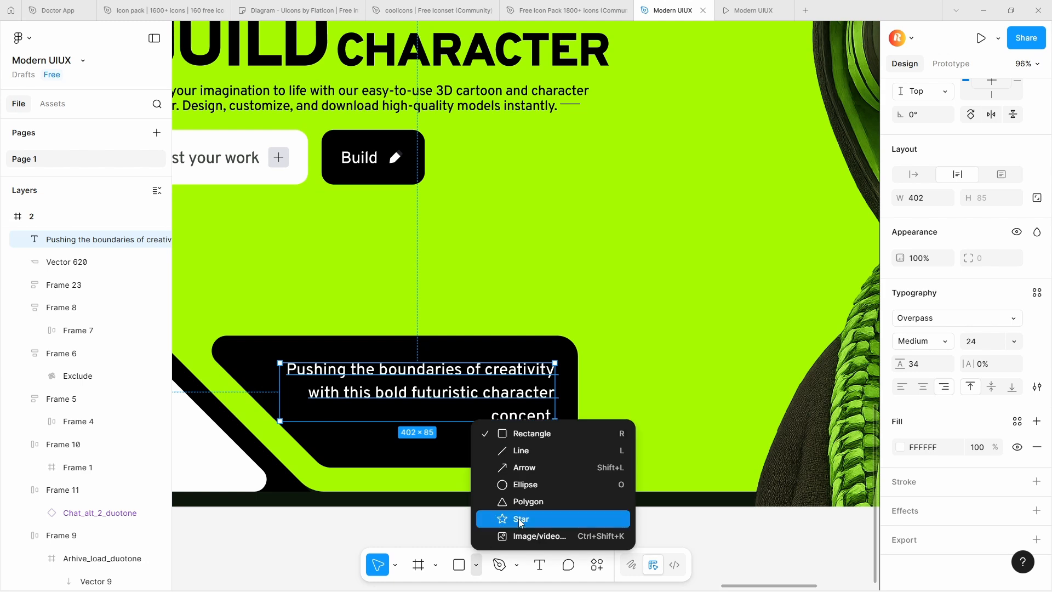
{"action": "left_click", "coordinate": [524, 467]}
{"action": "scroll", "coordinate": [466, 461], "scroll_direction": "up", "scroll_amount": 3}
{"action": "left_click_drag", "start_coordinate": [450, 419], "coordinate": [601, 420]}
{"action": "left_click", "coordinate": [901, 430]}
{"action": "left_click_drag", "start_coordinate": [833, 365], "coordinate": [706, 217]}
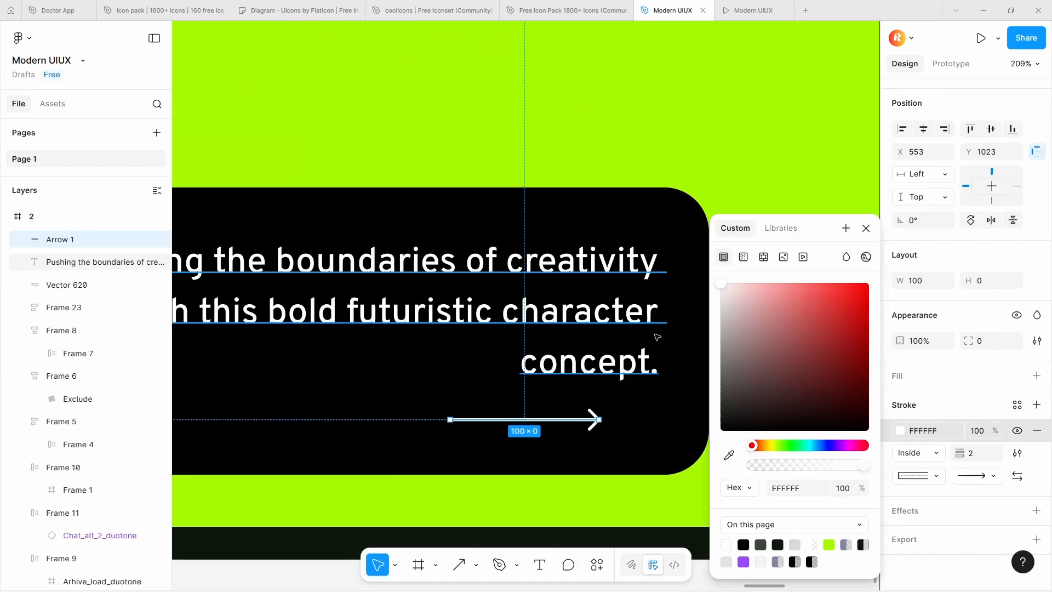
Align the arrow's tip with the right edge of the description text and shorten the arrow from its tail
{"action": "left_click", "coordinate": [612, 434]}
{"action": "double_click", "coordinate": [585, 424]}
{"action": "key", "text": "Escape"}
{"action": "left_click_drag", "start_coordinate": [578, 421], "coordinate": [639, 421]}
{"action": "left_click_drag", "start_coordinate": [510, 421], "coordinate": [554, 421]}
Combine the card's description text and arrow into one vertical auto layout stack
{"action": "left_click", "coordinate": [609, 361], "text": "shift"}
{"action": "key", "text": "shift+a"}
{"action": "scroll", "coordinate": [610, 361], "scroll_direction": "down", "scroll_amount": 5}
{"action": "left_click", "coordinate": [604, 280], "text": "shift"}
{"action": "key", "text": "shift+a"}
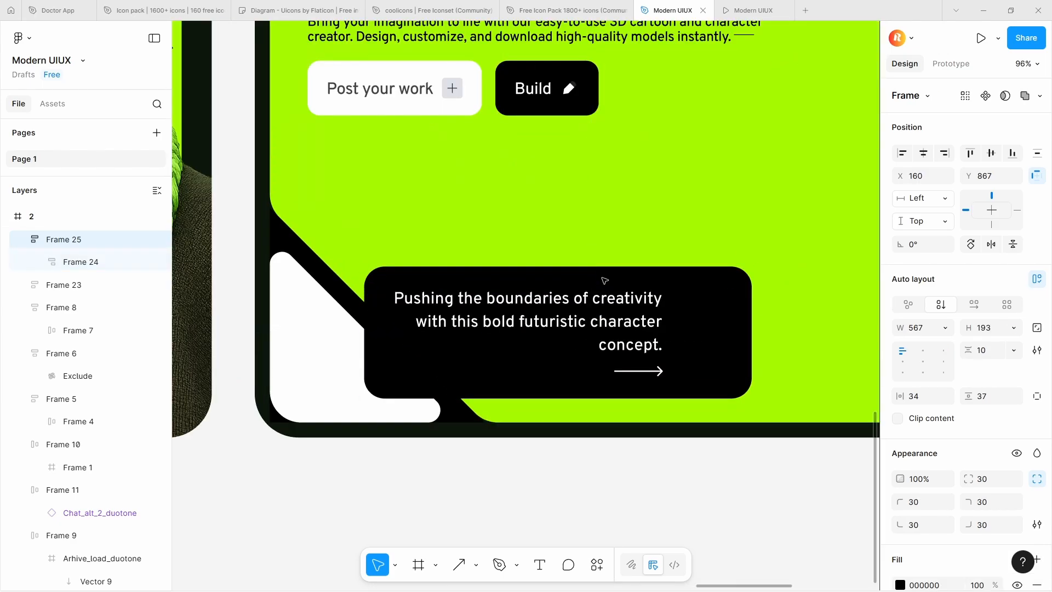
{"action": "key", "text": "ctrl+z"}
{"action": "left_click", "coordinate": [584, 472]}
Copy the small dragon-helmet character image from frame 1 into the white corner triangle of frame 2
{"action": "scroll", "coordinate": [584, 472], "scroll_direction": "down", "scroll_amount": 4}
{"action": "left_click", "coordinate": [246, 408]}
{"action": "key", "text": "ctrl+c"}
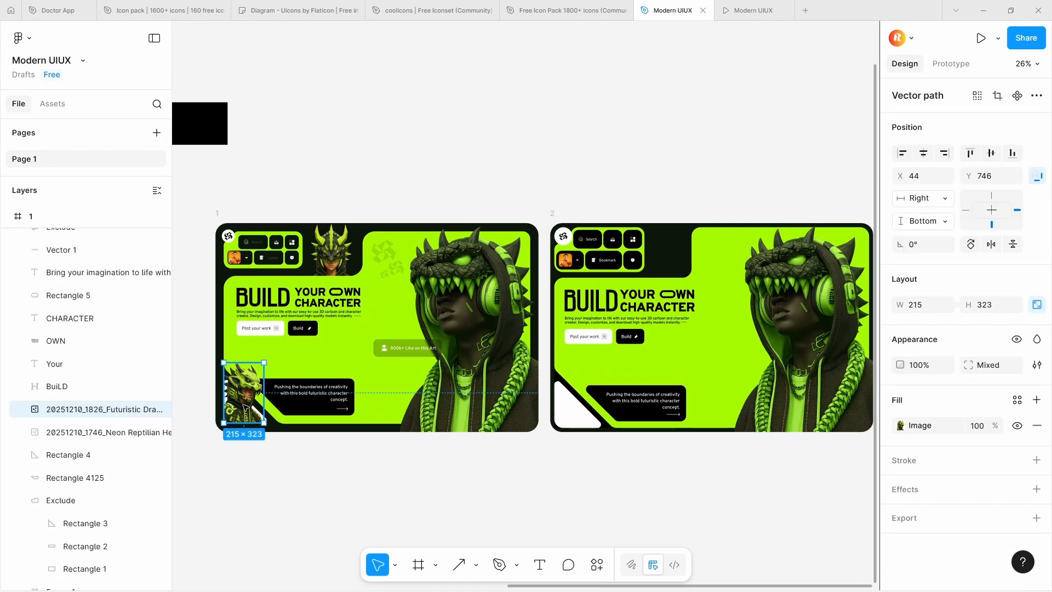
{"action": "left_click", "coordinate": [616, 425]}
{"action": "key", "text": "ctrl+v"}
{"action": "scroll", "coordinate": [617, 430], "scroll_direction": "up", "scroll_amount": 2}
{"action": "scroll", "coordinate": [587, 405], "scroll_direction": "up", "scroll_amount": 8}
Check the white triangle's bottom-left corner radius and set the dragon image's corner radius to 46 to match
{"action": "left_click", "coordinate": [622, 456]}
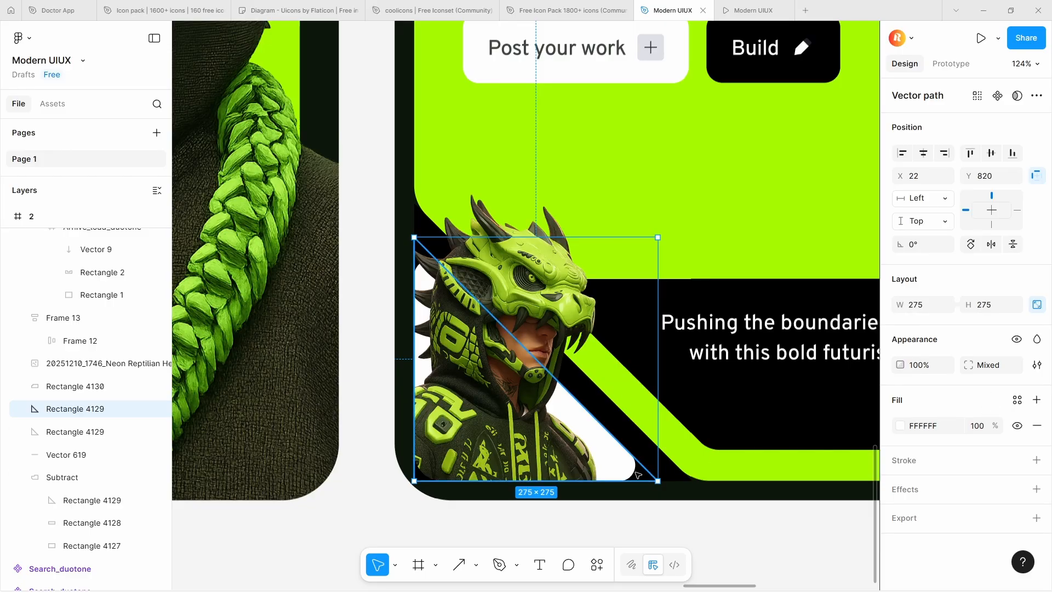
{"action": "double_click", "coordinate": [629, 474]}
{"action": "left_click", "coordinate": [415, 481]}
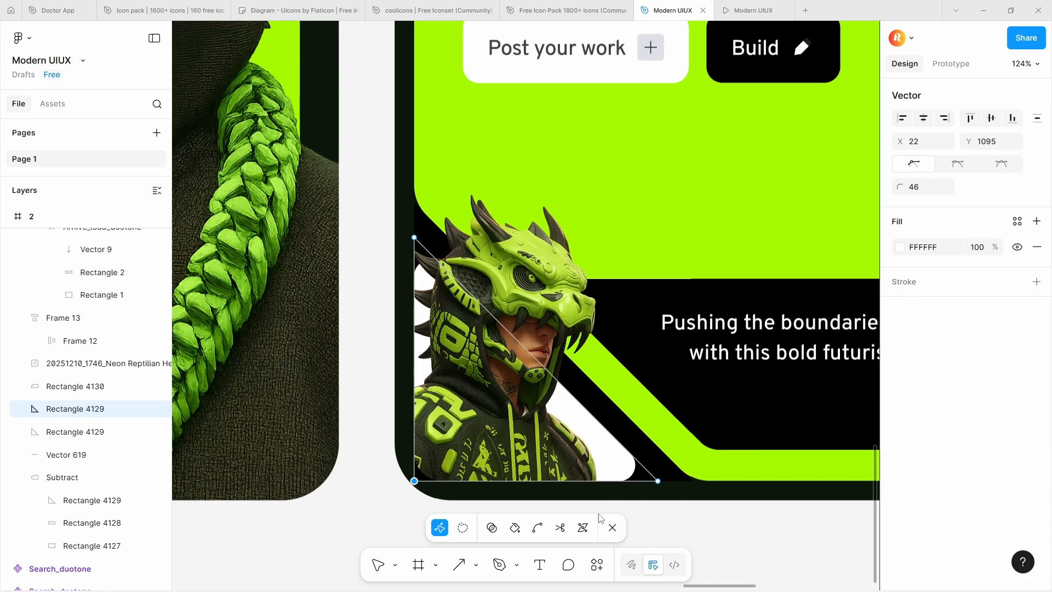
{"action": "key", "text": "Escape"}
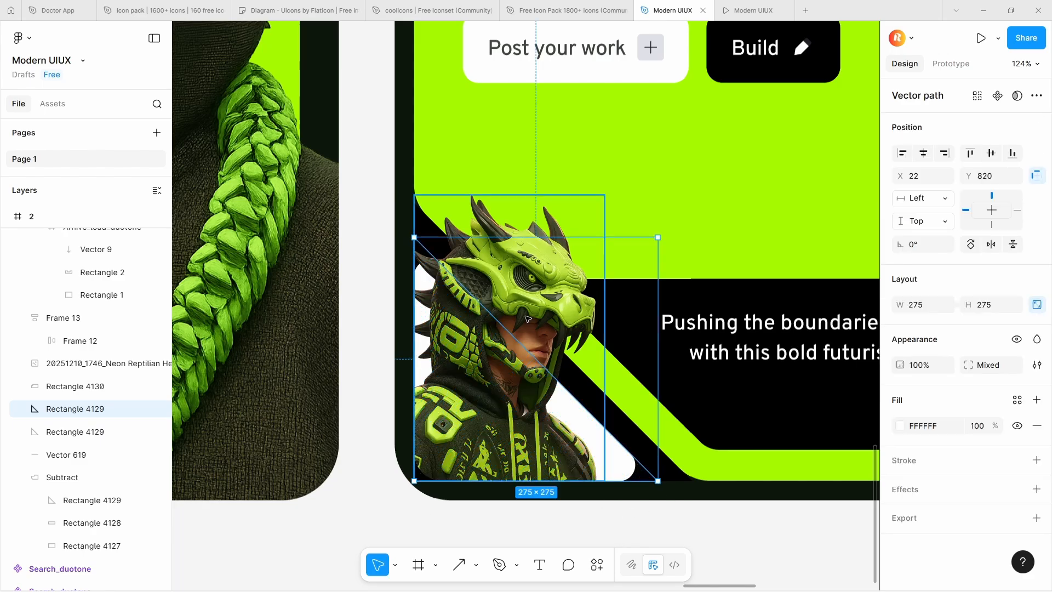
{"action": "left_click", "coordinate": [527, 318]}
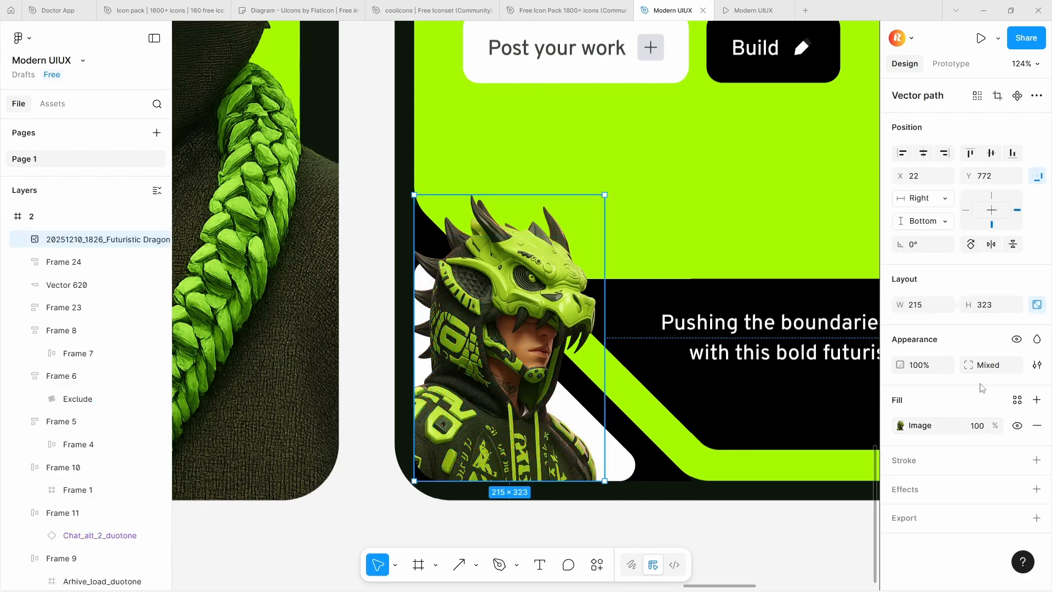
{"action": "left_click", "coordinate": [990, 365]}
{"action": "type", "text": "46"}
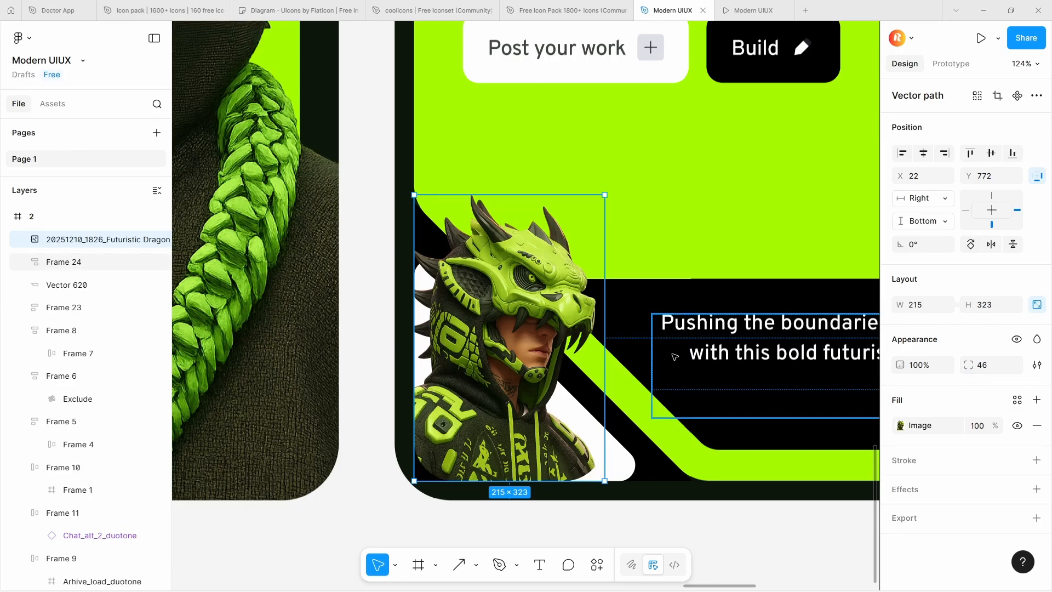
Set the corner radius of the dragon image's bottom-right point to 0
{"action": "scroll", "coordinate": [460, 309], "scroll_direction": "down", "scroll_amount": 5}
{"action": "left_click", "coordinate": [530, 411]}
{"action": "scroll", "coordinate": [508, 382], "scroll_direction": "up", "scroll_amount": 5}
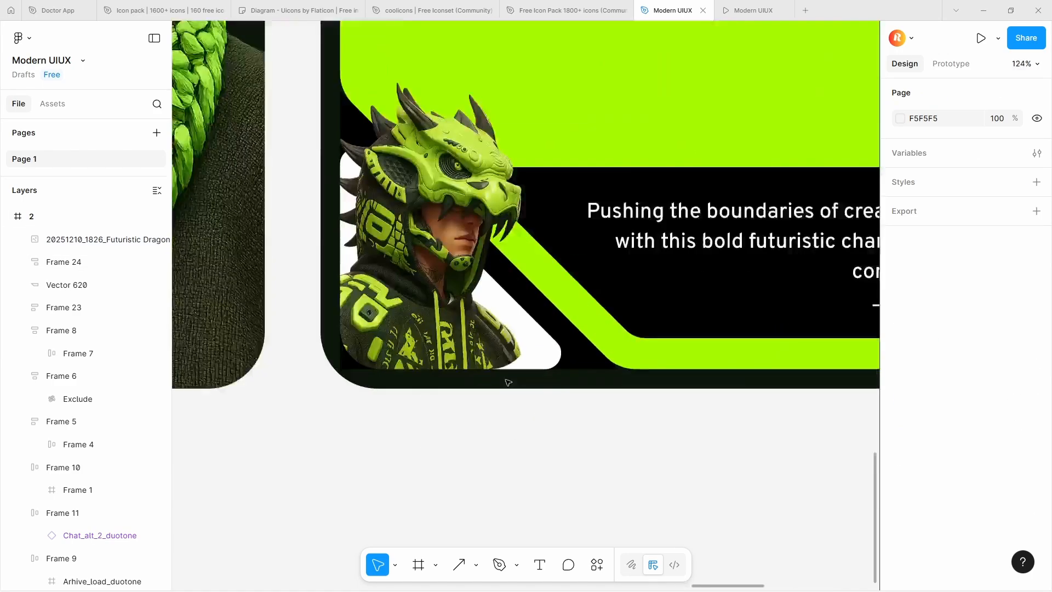
{"action": "scroll", "coordinate": [509, 382], "scroll_direction": "up", "scroll_amount": 3}
{"action": "double_click", "coordinate": [534, 364]}
{"action": "left_click", "coordinate": [538, 367]}
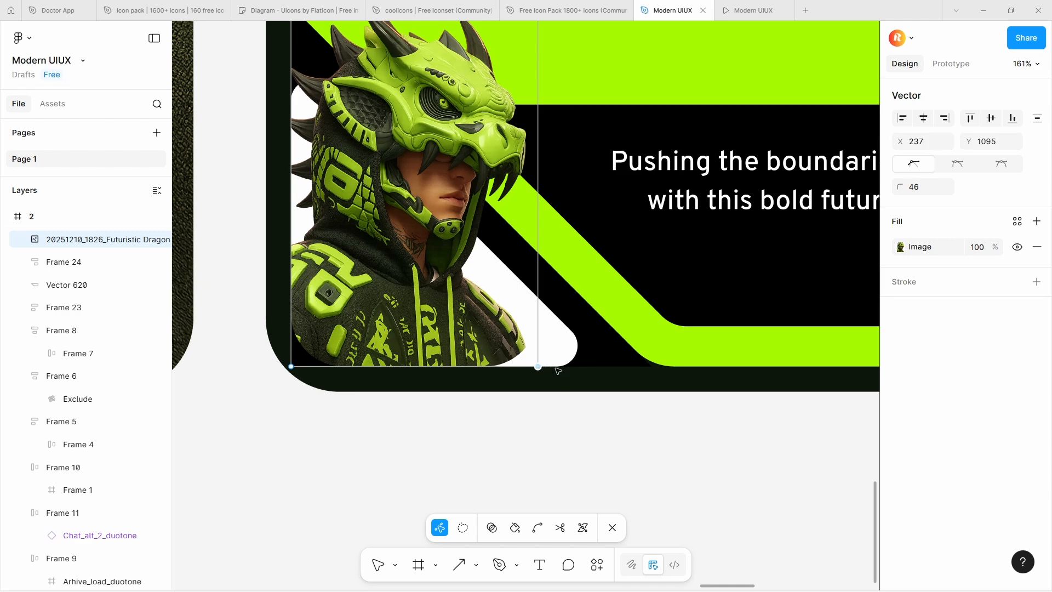
{"action": "type", "text": "0"}
{"action": "key", "text": "Return"}
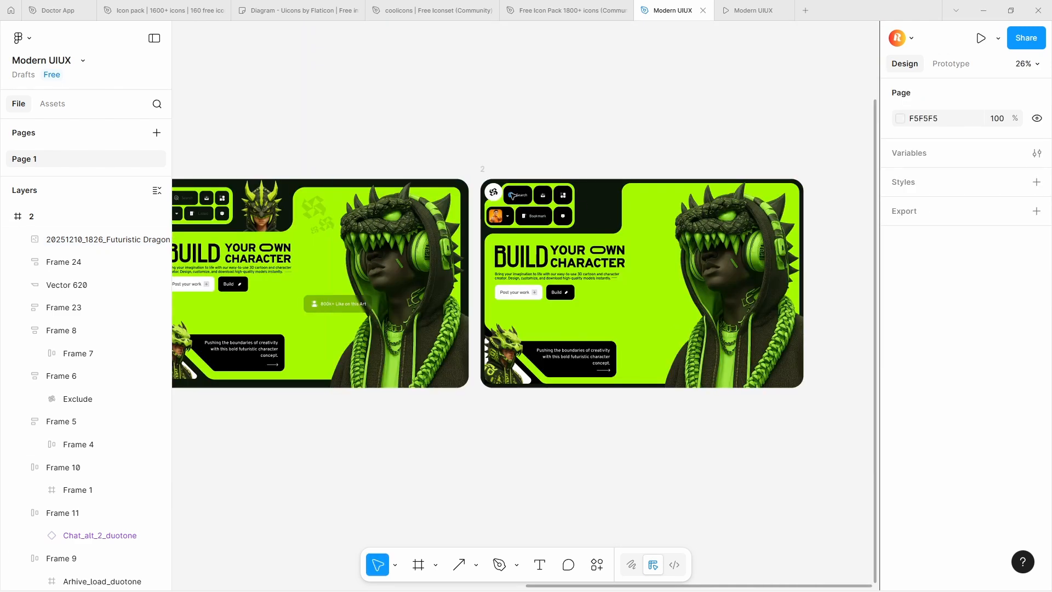
Place an enlarged, tilted copy of the header logo's mark on frame 2's green background between the navigation area and the large character
{"action": "scroll", "coordinate": [509, 195], "scroll_direction": "up", "scroll_amount": 4}
{"action": "left_click", "coordinate": [483, 198]}
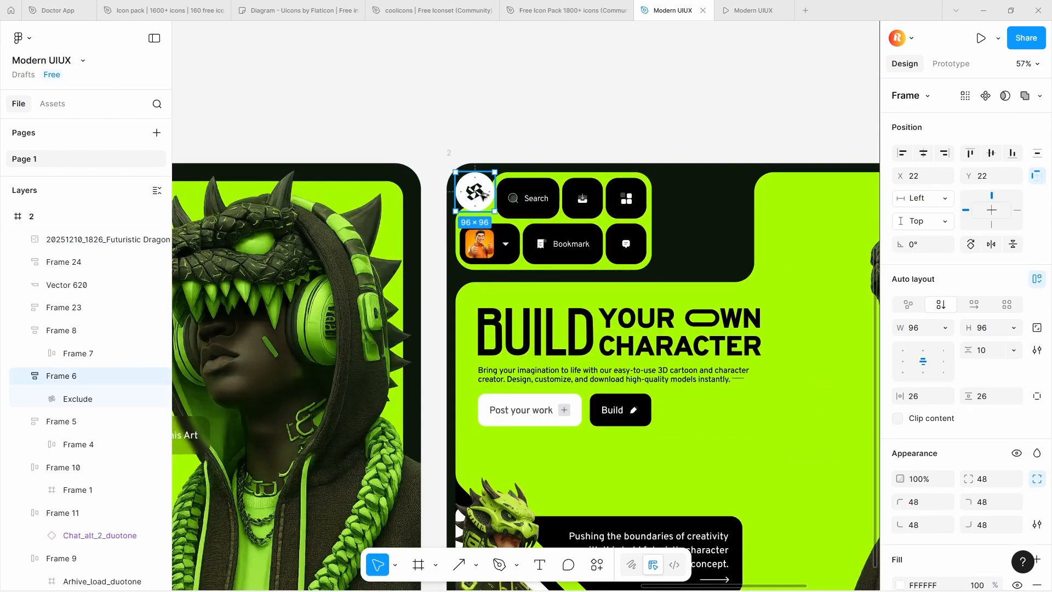
{"action": "key", "text": "Escape"}
{"action": "scroll", "coordinate": [482, 197], "scroll_direction": "down", "scroll_amount": 8}
{"action": "left_click", "coordinate": [416, 206]}
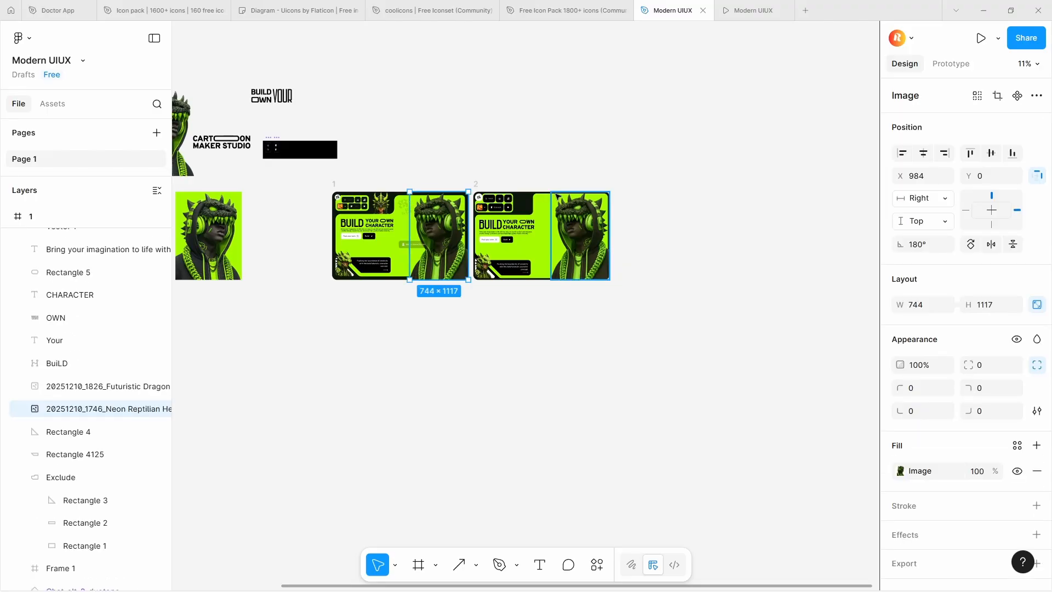
{"action": "scroll", "coordinate": [375, 193], "scroll_direction": "up", "scroll_amount": 8}
{"action": "left_click", "coordinate": [195, 214]}
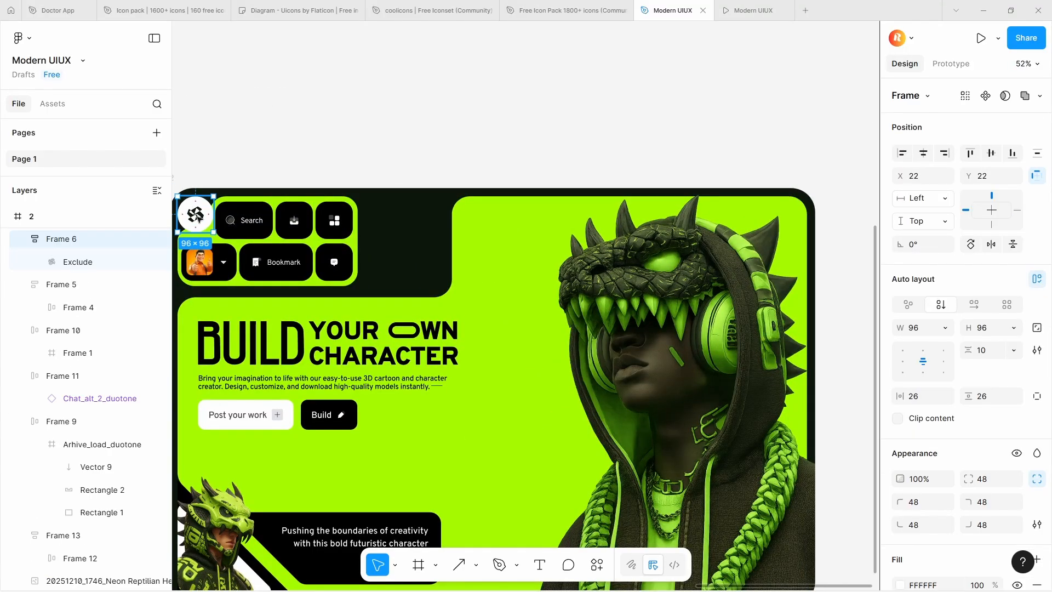
{"action": "double_click", "coordinate": [197, 217]}
{"action": "left_click_drag", "start_coordinate": [198, 218], "coordinate": [523, 291]}
{"action": "scroll", "coordinate": [490, 241], "scroll_direction": "up", "scroll_amount": 3}
Duplicate the enlarged logo mark diagonally below the first one and shrink the copy
{"action": "left_click_drag", "start_coordinate": [507, 221], "coordinate": [555, 282], "text": "alt"}
{"action": "left_click_drag", "start_coordinate": [592, 316], "coordinate": [582, 306], "text": "alt+shift"}
{"action": "left_click_drag", "start_coordinate": [555, 280], "coordinate": [516, 333]}
{"action": "key", "text": "ctrl+z"}
Add a third, much smaller copy of the logo mark below the other two and fine-tune the cluster's spacing
{"action": "left_click_drag", "start_coordinate": [557, 277], "coordinate": [520, 328], "text": "alt"}
{"action": "left_click_drag", "start_coordinate": [554, 281], "coordinate": [548, 272]}
{"action": "key", "text": "ctrl+z"}
{"action": "key", "text": "ctrl+z"}
{"action": "mouse_move", "coordinate": [510, 317]}
{"action": "left_mouse_down"}
{"action": "mouse_move", "coordinate": [508, 306]}
{"action": "mouse_move", "coordinate": [509, 320]}
{"action": "left_mouse_up"}
{"action": "key", "text": "ctrl+z"}
{"action": "key", "text": "ctrl+z"}
{"action": "left_click", "coordinate": [518, 353]}
{"action": "left_click_drag", "start_coordinate": [548, 282], "coordinate": [551, 279]}
Set the fill opacity of all three decorative logo marks to 12%
{"action": "left_click", "coordinate": [510, 320], "text": "shift"}
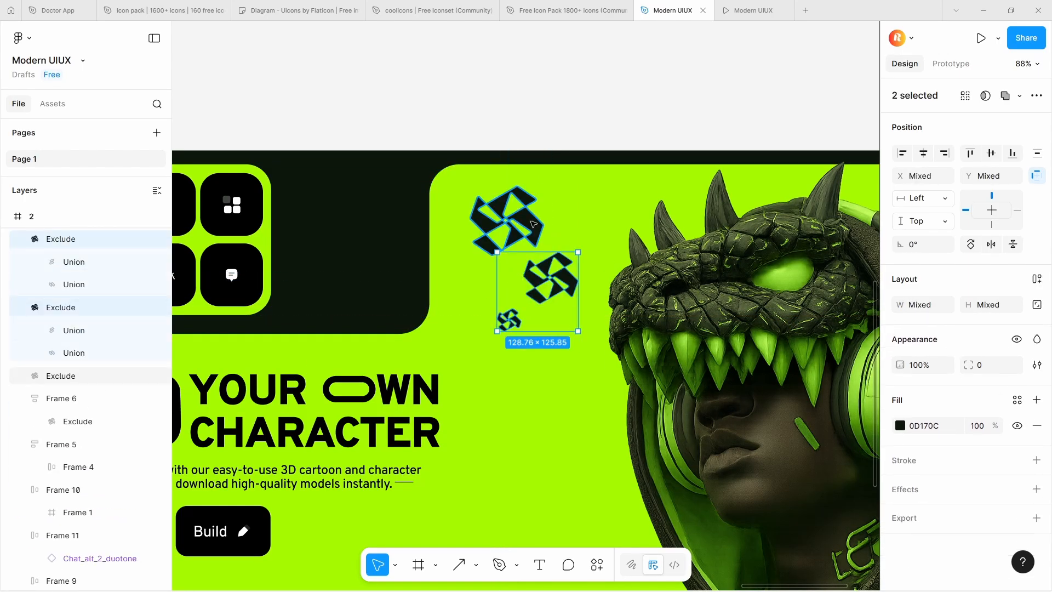
{"action": "left_click", "coordinate": [511, 226], "text": "shift"}
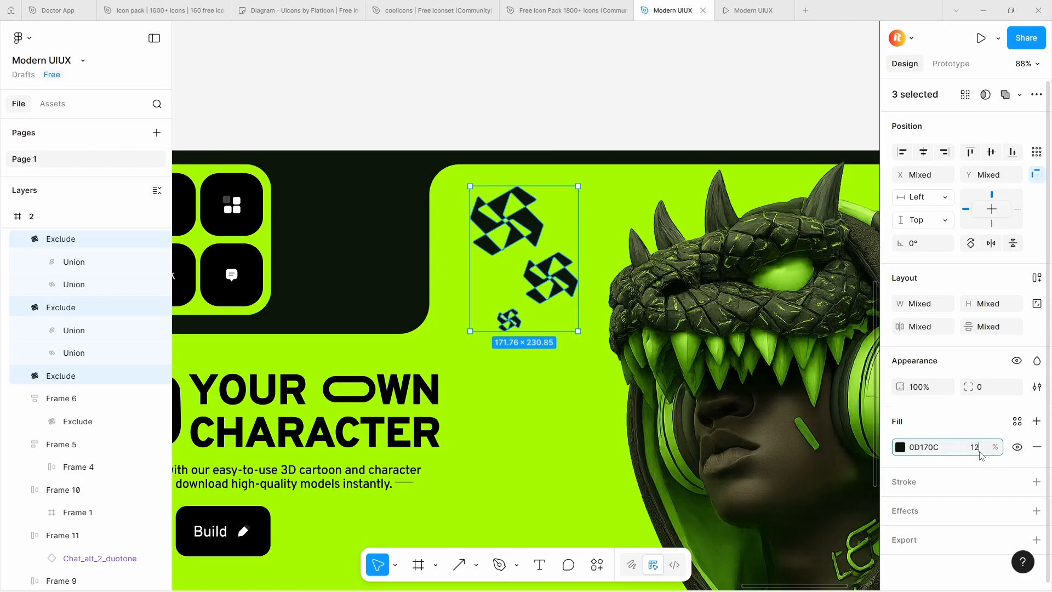
{"action": "key", "text": "Return"}
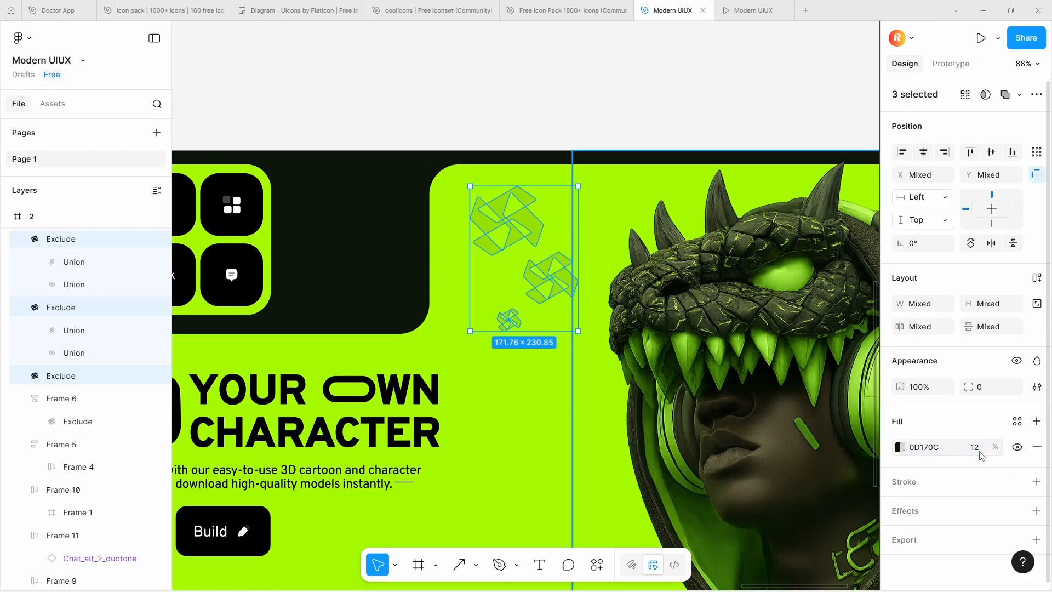
Compare the faded logo mark cluster in frame 2 with the one in reference frame 1
{"action": "left_click", "coordinate": [751, 132]}
{"action": "scroll", "coordinate": [714, 133], "scroll_direction": "down", "scroll_amount": 5, "text": "ctrl"}
{"action": "scroll", "coordinate": [714, 134], "scroll_direction": "down", "scroll_amount": 3, "text": "ctrl"}
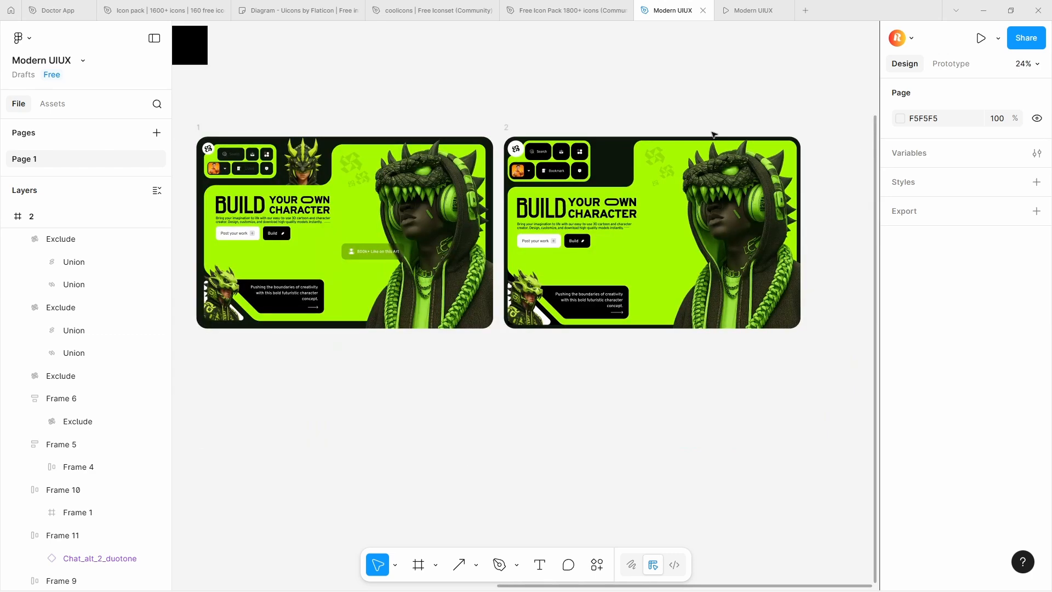
{"action": "scroll", "coordinate": [714, 134], "scroll_direction": "up", "scroll_amount": 6, "text": "ctrl"}
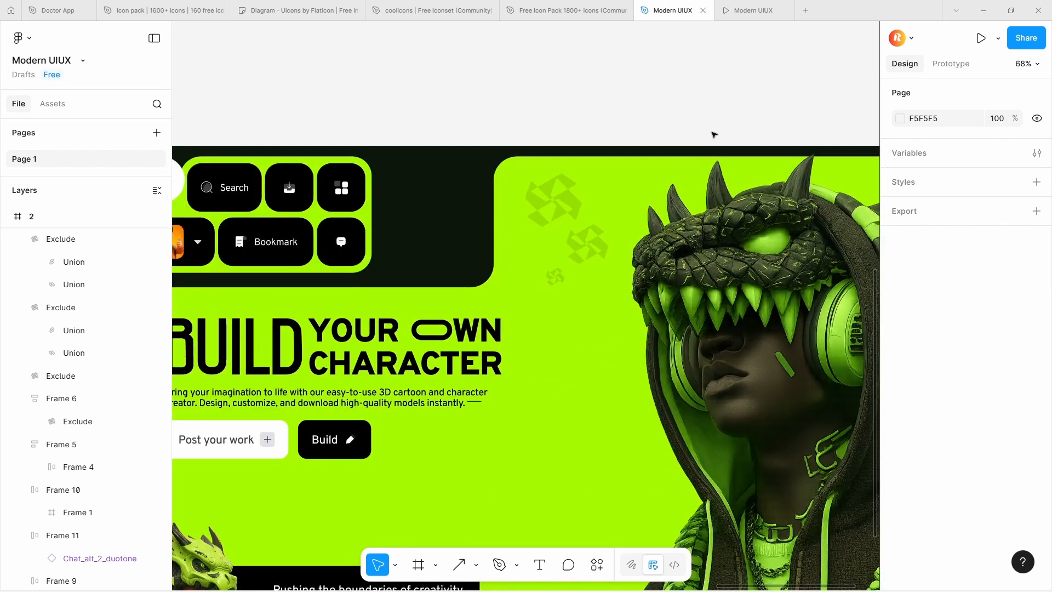
{"action": "scroll", "coordinate": [600, 138], "scroll_direction": "down", "scroll_amount": 6, "text": "ctrl"}
{"action": "left_click", "coordinate": [586, 165]}
{"action": "scroll", "coordinate": [589, 163], "scroll_direction": "down", "scroll_amount": 3, "text": "ctrl"}
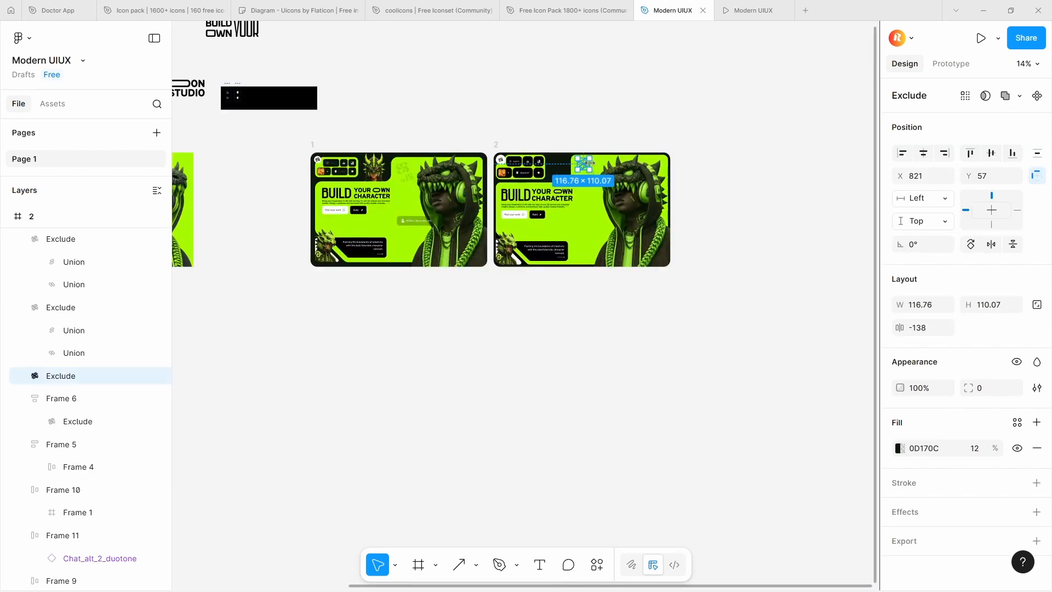
{"action": "scroll", "coordinate": [589, 162], "scroll_direction": "up", "scroll_amount": 7, "text": "ctrl"}
{"action": "scroll", "coordinate": [567, 171], "scroll_direction": "down", "scroll_amount": 3, "text": "ctrl"}
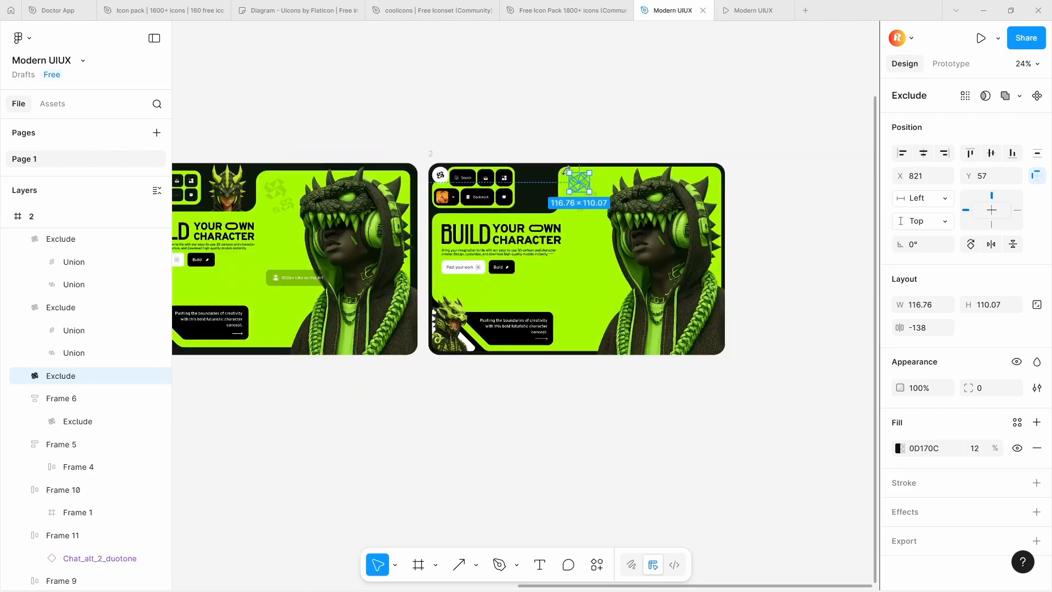
Set the corner radius of frame 2's green background shape to 68
{"action": "left_click", "coordinate": [580, 258]}
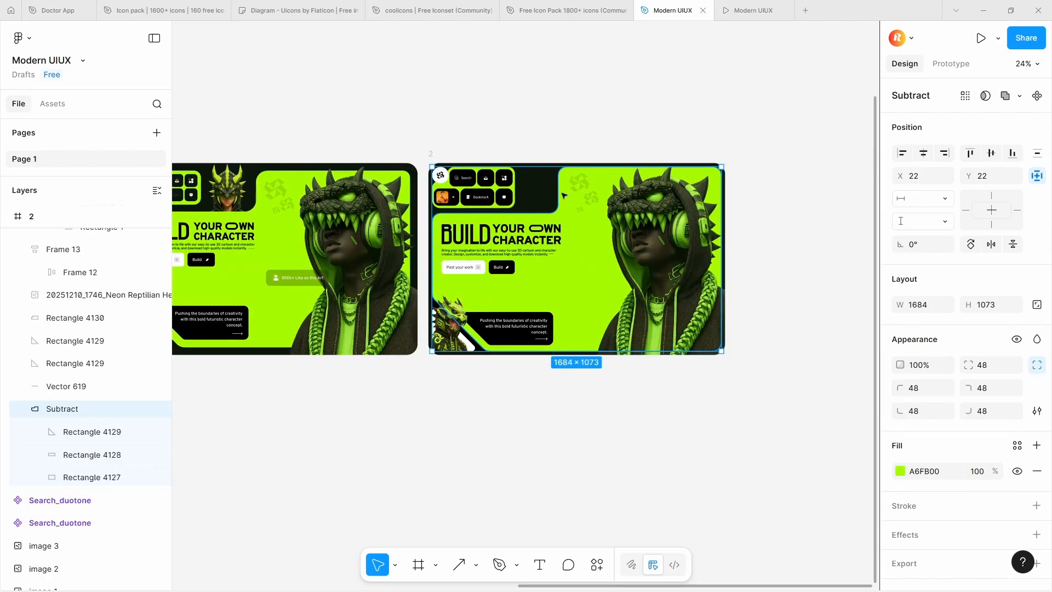
{"action": "scroll", "coordinate": [630, 175], "scroll_direction": "up", "scroll_amount": 4, "text": "ctrl"}
{"action": "scroll", "coordinate": [518, 186], "scroll_direction": "down", "scroll_amount": 3, "text": "ctrl"}
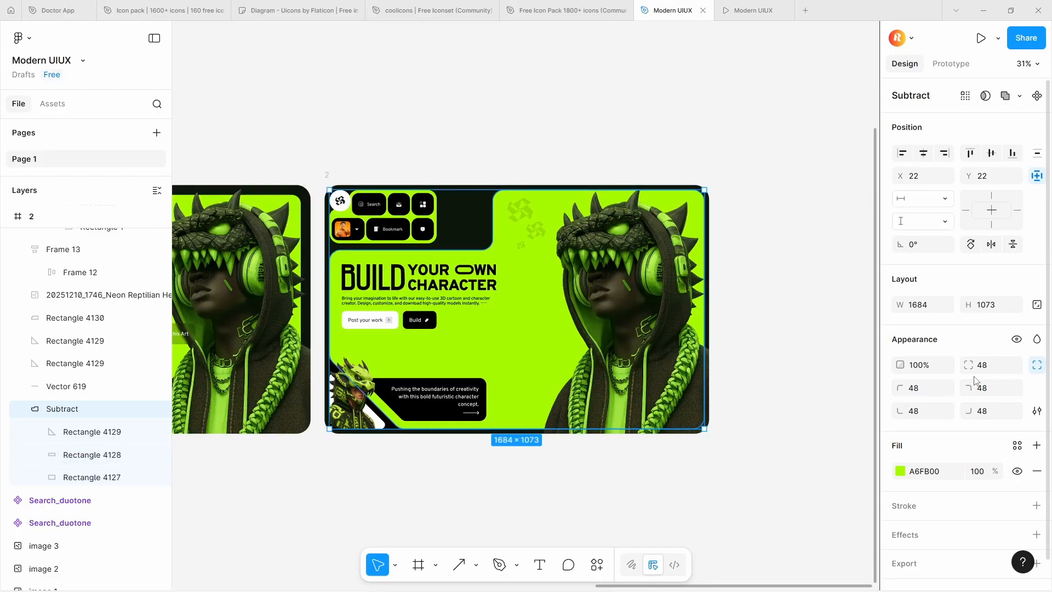
{"action": "left_click_drag", "start_coordinate": [969, 364], "coordinate": [167, 370]}
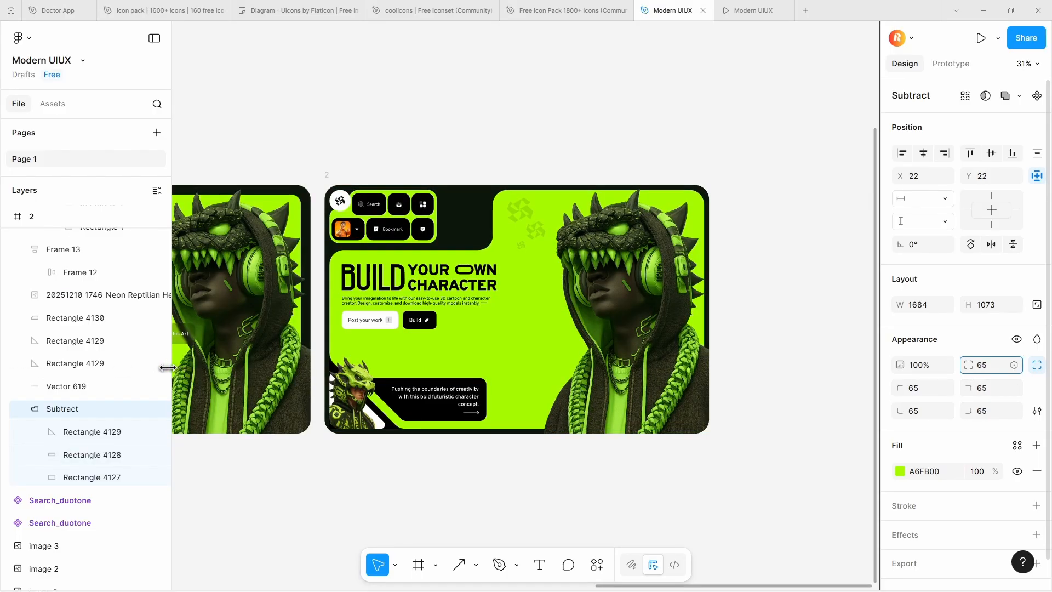
{"action": "left_click_drag", "start_coordinate": [163, 367], "coordinate": [174, 366]}
{"action": "left_click_drag", "start_coordinate": [204, 366], "coordinate": [204, 366]}
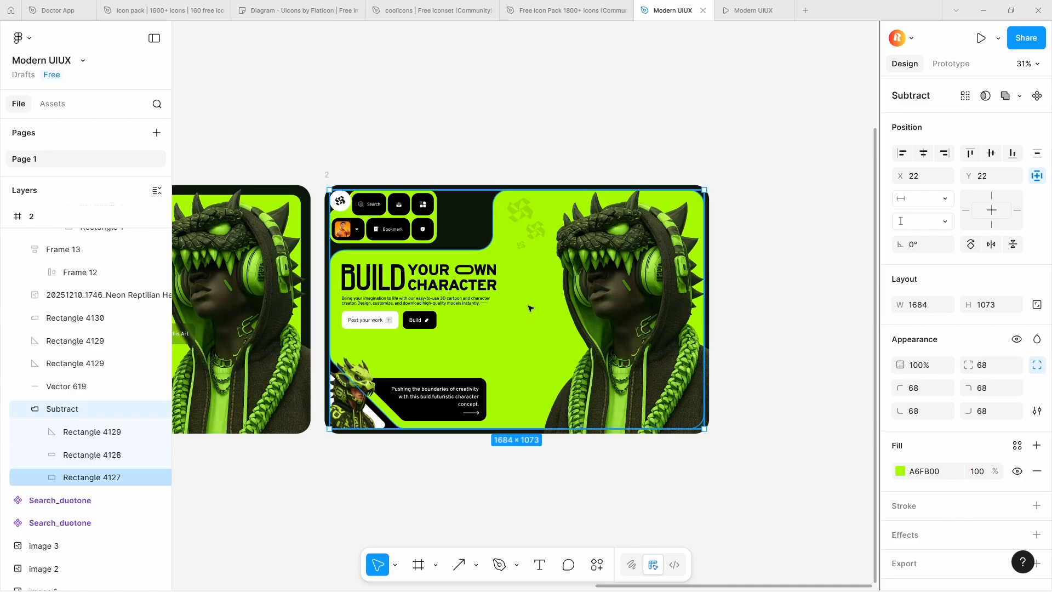
{"action": "scroll", "coordinate": [518, 268], "scroll_direction": "up", "scroll_amount": 3}
{"action": "scroll", "coordinate": [544, 179], "scroll_direction": "down", "scroll_amount": 4}
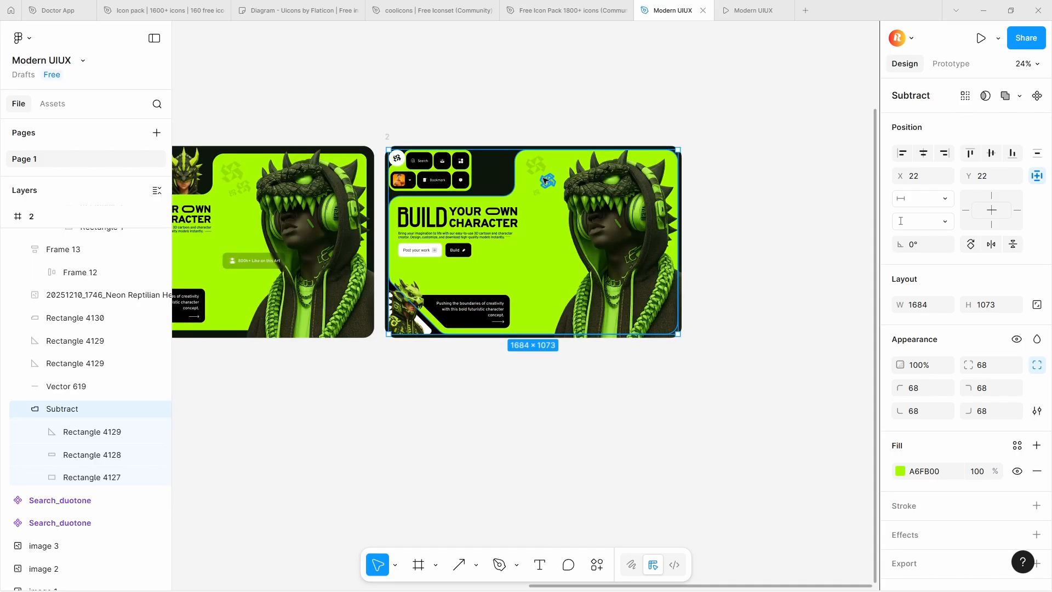
Examine the size, corner radius, fill and effect of the "800k+ Like on this Art" badge in frame 1
{"action": "scroll", "coordinate": [544, 180], "scroll_direction": "down", "scroll_amount": 3}
{"action": "left_click", "coordinate": [564, 313]}
{"action": "scroll", "coordinate": [415, 225], "scroll_direction": "up", "scroll_amount": 5}
{"action": "scroll", "coordinate": [522, 234], "scroll_direction": "up", "scroll_amount": 6}
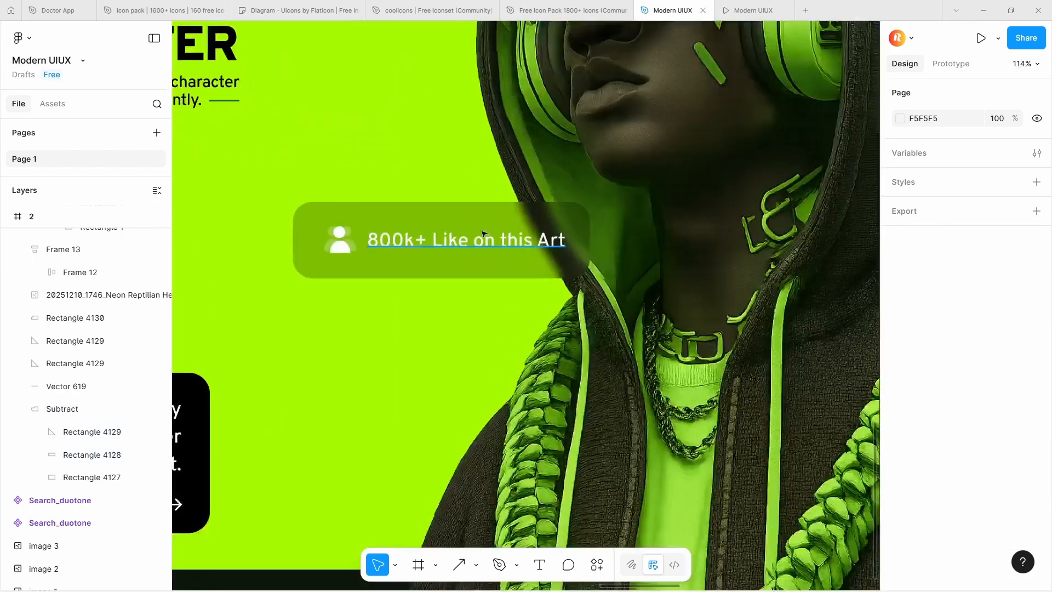
{"action": "left_click", "coordinate": [708, 202]}
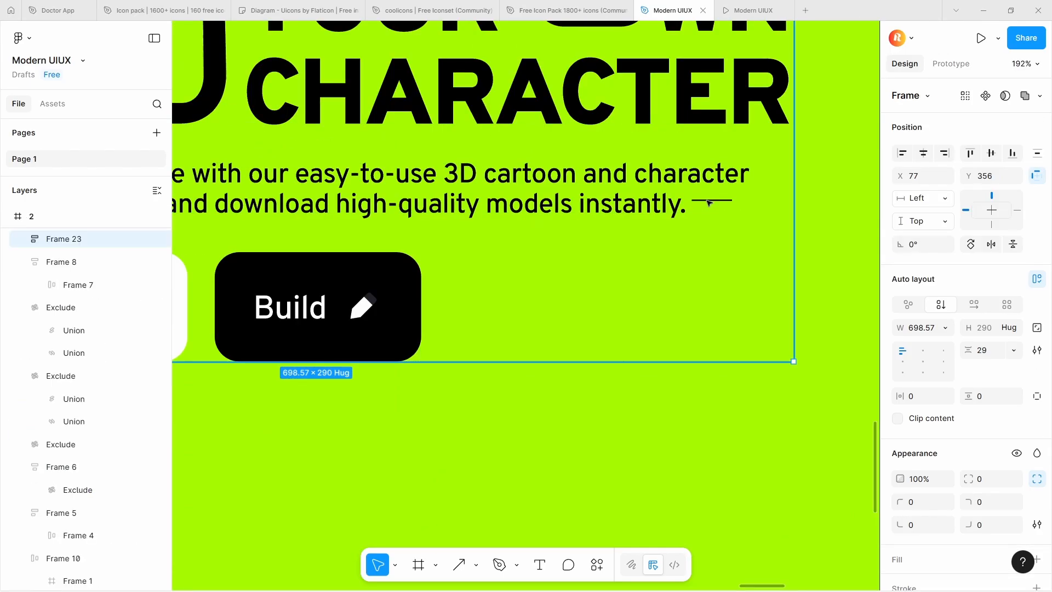
{"action": "left_click", "coordinate": [708, 203]}
{"action": "scroll", "coordinate": [447, 222], "scroll_direction": "down", "scroll_amount": 6}
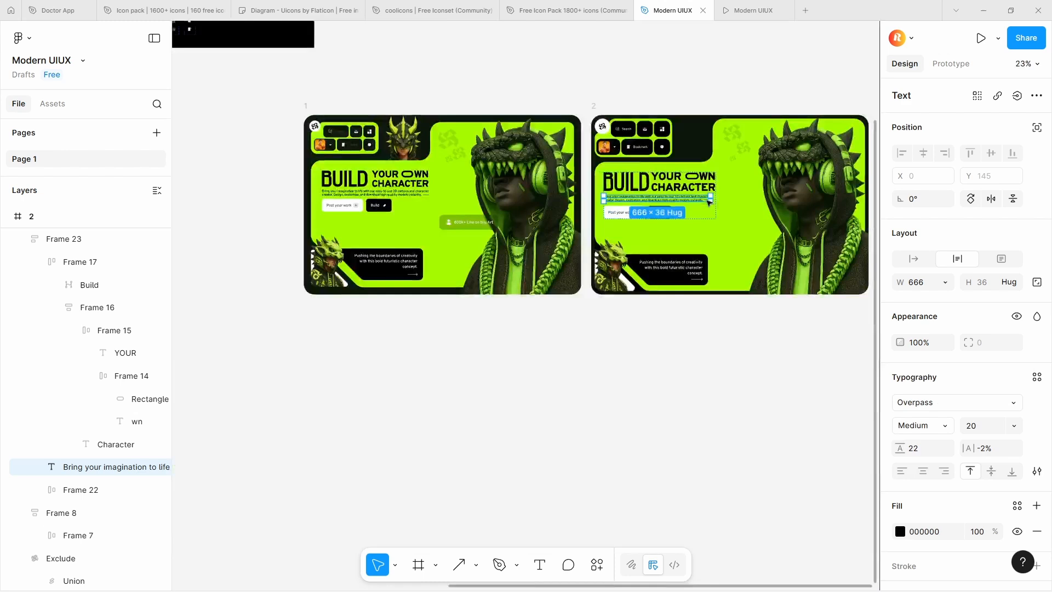
{"action": "left_click", "coordinate": [448, 226]}
{"action": "left_click", "coordinate": [472, 230]}
{"action": "scroll", "coordinate": [475, 230], "scroll_direction": "up", "scroll_amount": 4}
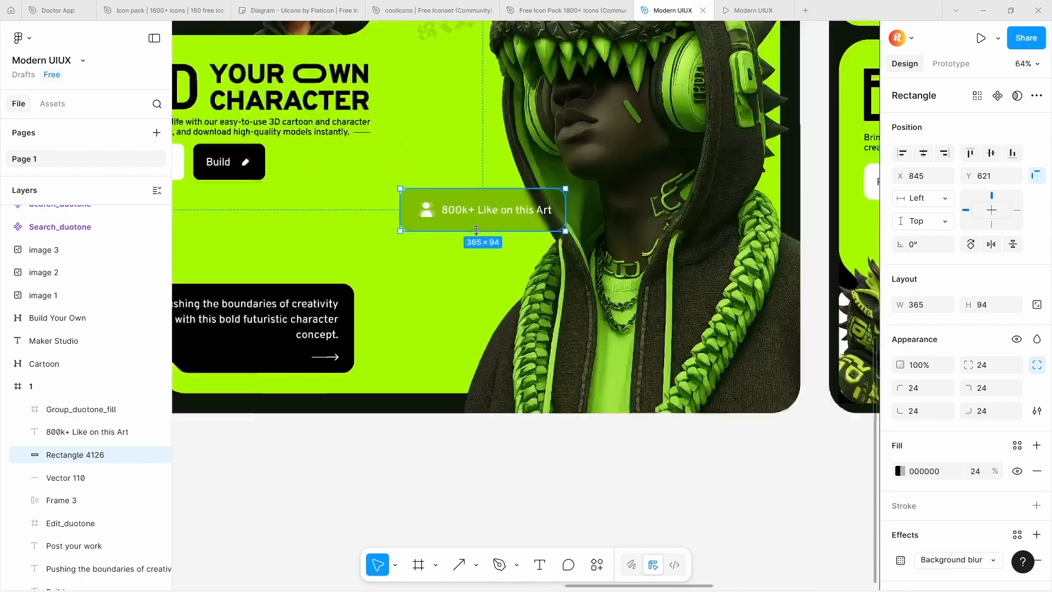
Draw a 365 × 94 rectangle just below frame 1's like badge, matching the badge's width
{"action": "left_click_drag", "start_coordinate": [400, 256], "coordinate": [565, 261]}
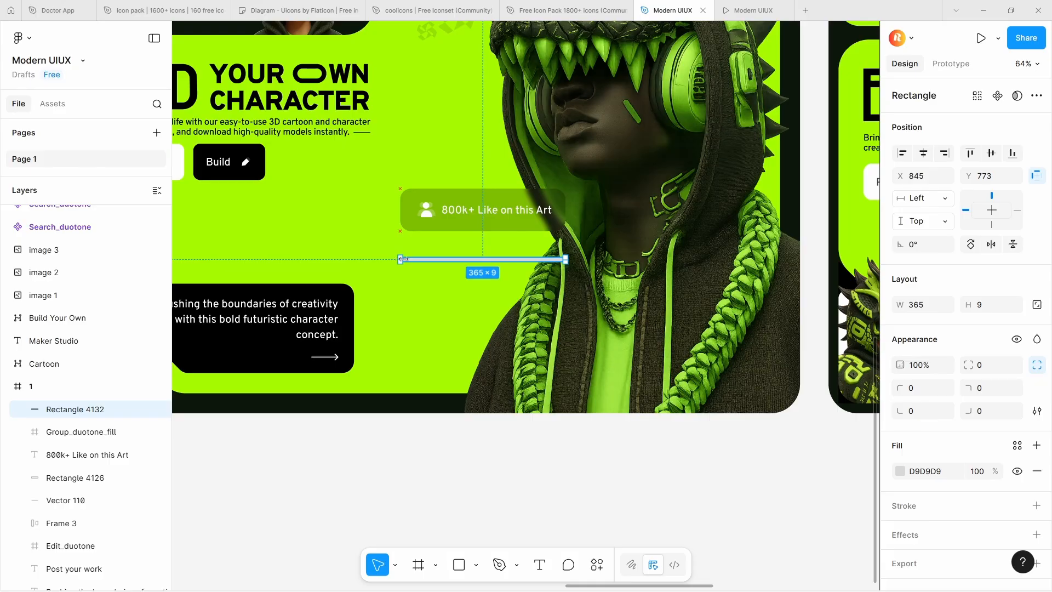
{"action": "left_click_drag", "start_coordinate": [460, 259], "coordinate": [296, 231]}
{"action": "left_click_drag", "start_coordinate": [338, 213], "coordinate": [507, 265]}
{"action": "scroll", "coordinate": [902, 449], "scroll_direction": "down", "scroll_amount": 1}
Fill the new rectangle with black 000000 at 24% opacity, matching the reference badge
{"action": "left_click", "coordinate": [900, 447]}
{"action": "left_click_drag", "start_coordinate": [824, 350], "coordinate": [561, 591]}
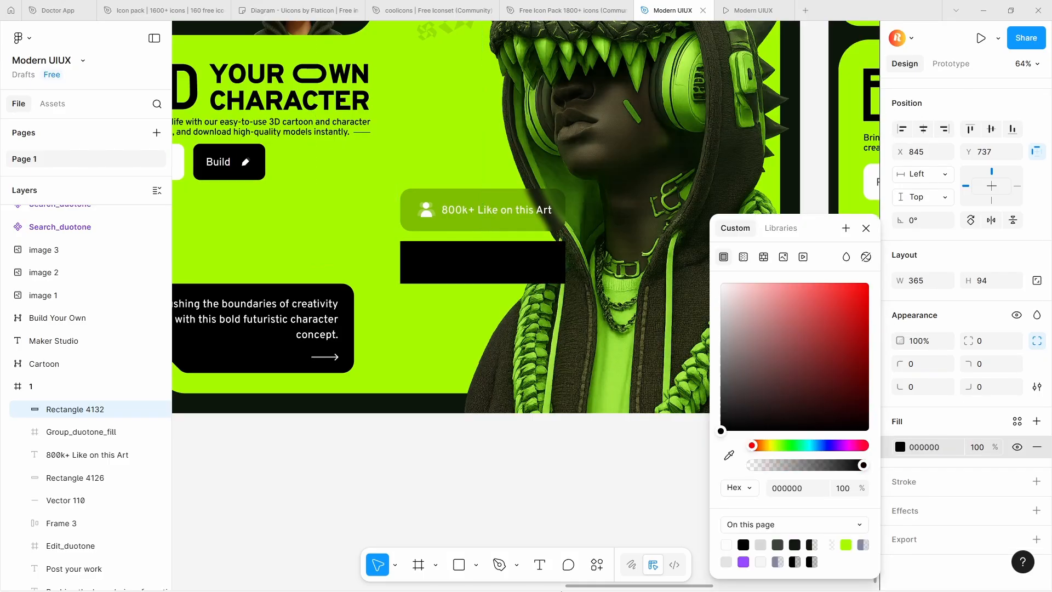
{"action": "left_click", "coordinate": [473, 220]}
{"action": "left_click", "coordinate": [516, 271]}
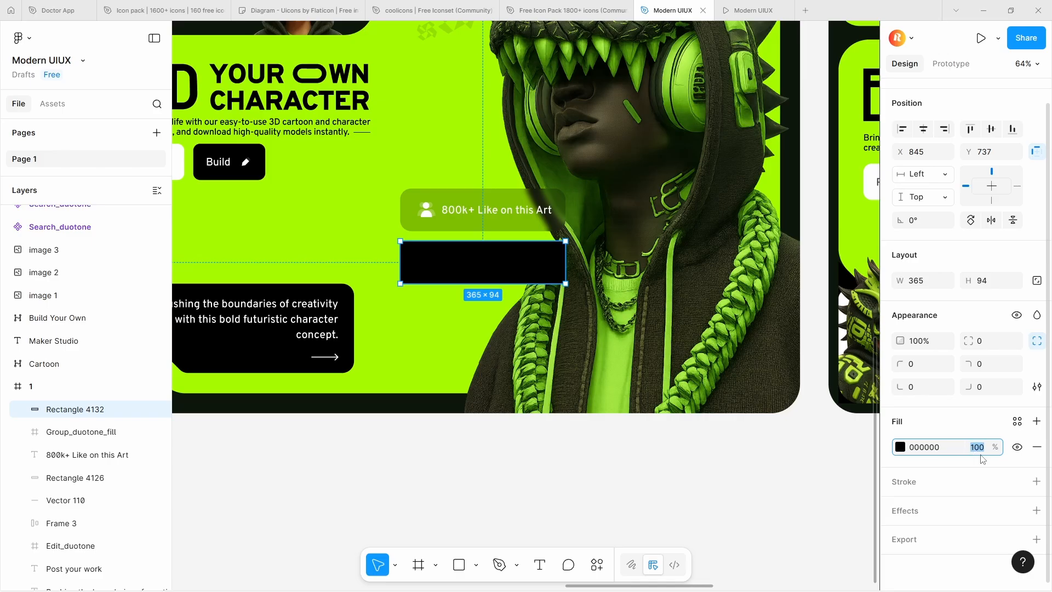
{"action": "key", "text": "Return"}
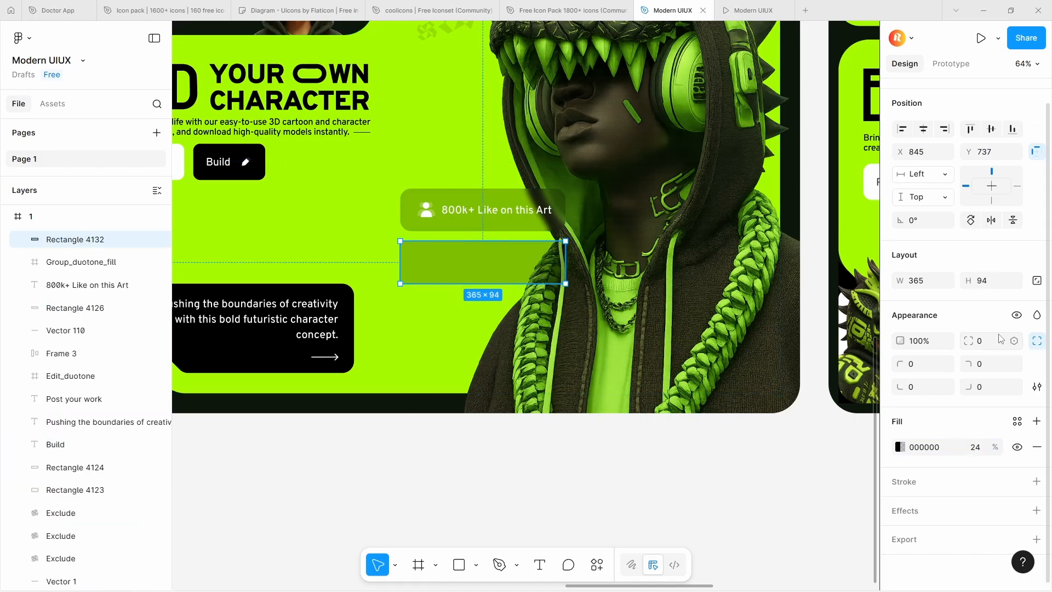
Round the new rectangle's corners to 24 and add a uniform background blur of 12
{"action": "type", "text": "24"}
{"action": "left_click", "coordinate": [946, 503]}
{"action": "left_click", "coordinate": [754, 398]}
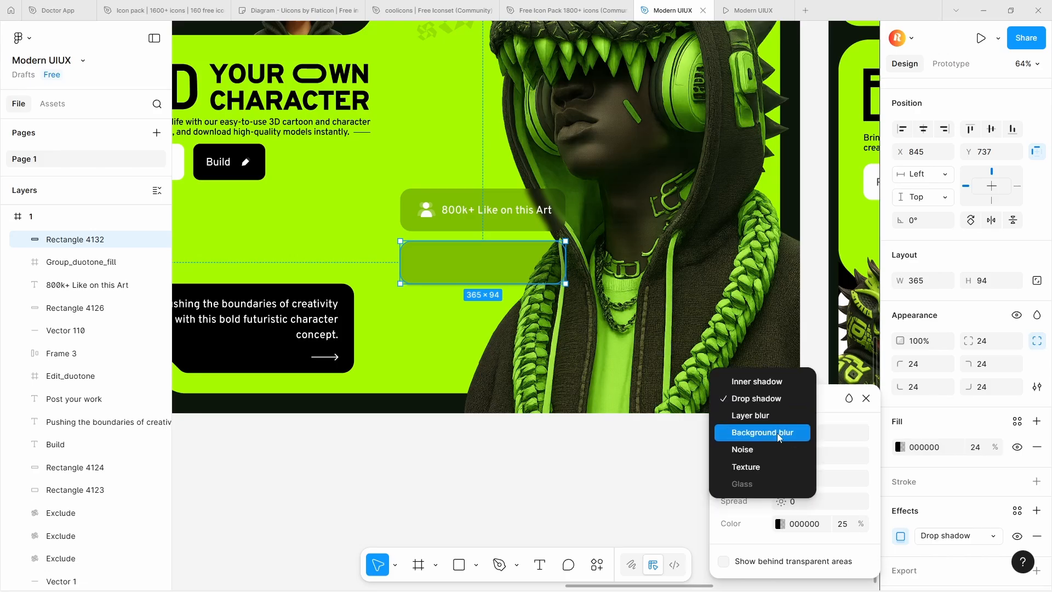
{"action": "left_click", "coordinate": [777, 436]}
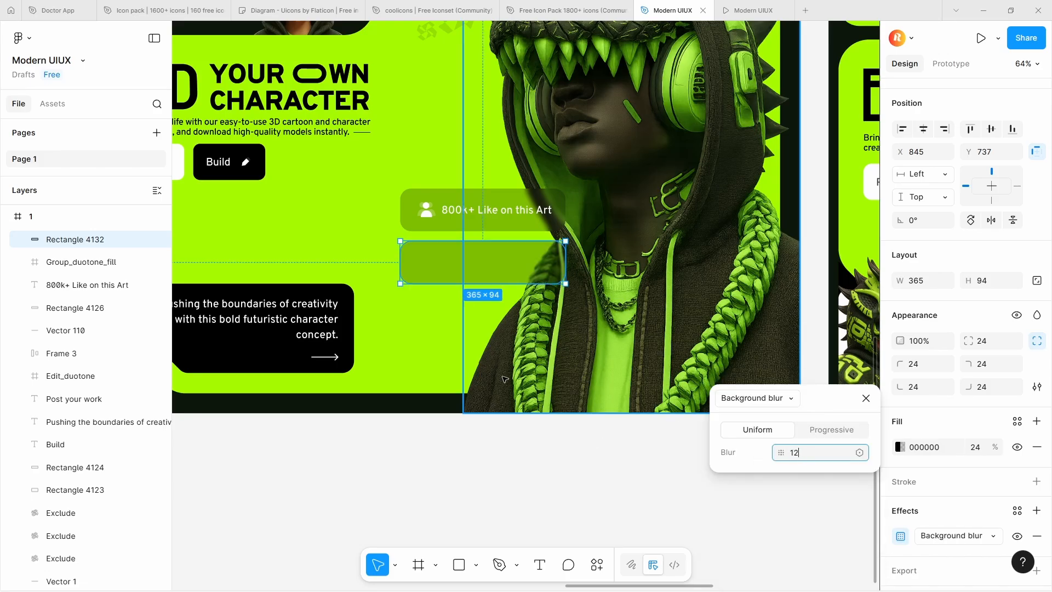
{"action": "left_click", "coordinate": [545, 279]}
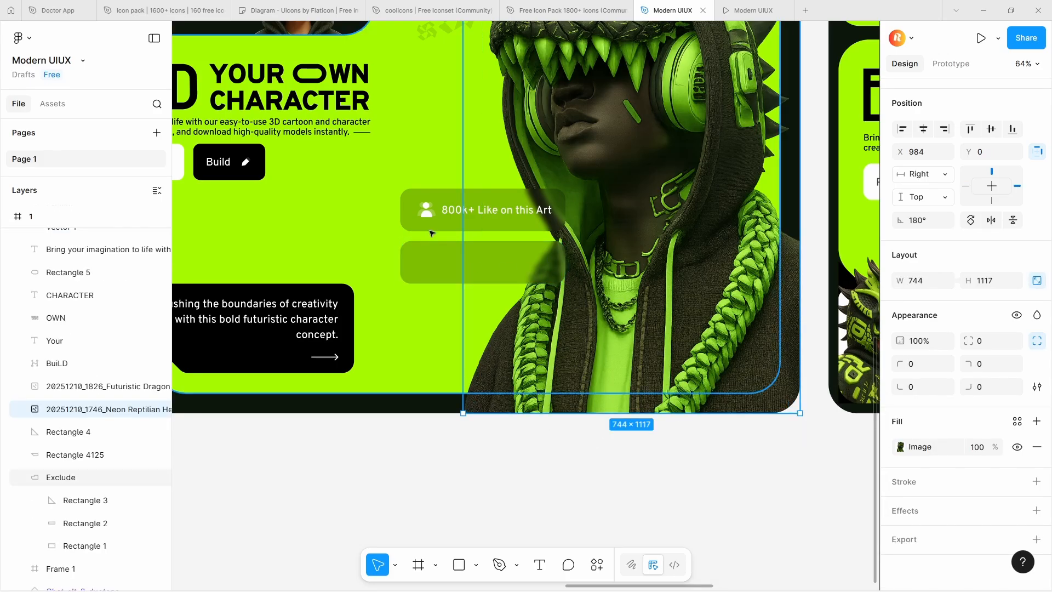
Copy the people icon and the "800k+ Like on this Art" text from the reference badge onto the new rectangle
{"action": "left_click", "coordinate": [426, 212]}
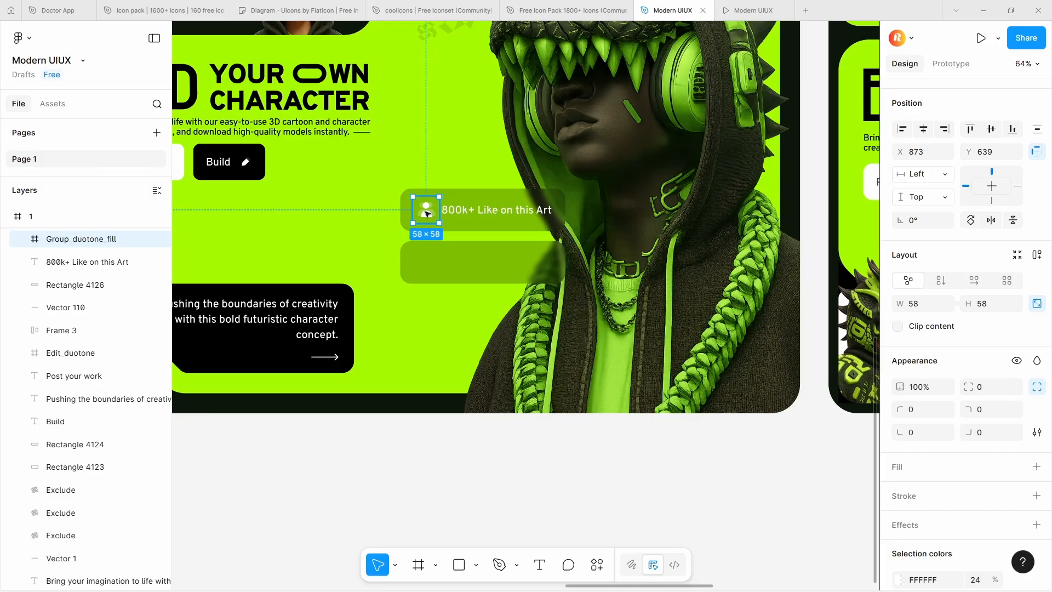
{"action": "left_click_drag", "start_coordinate": [426, 214], "coordinate": [426, 263]}
{"action": "left_click", "coordinate": [491, 214]}
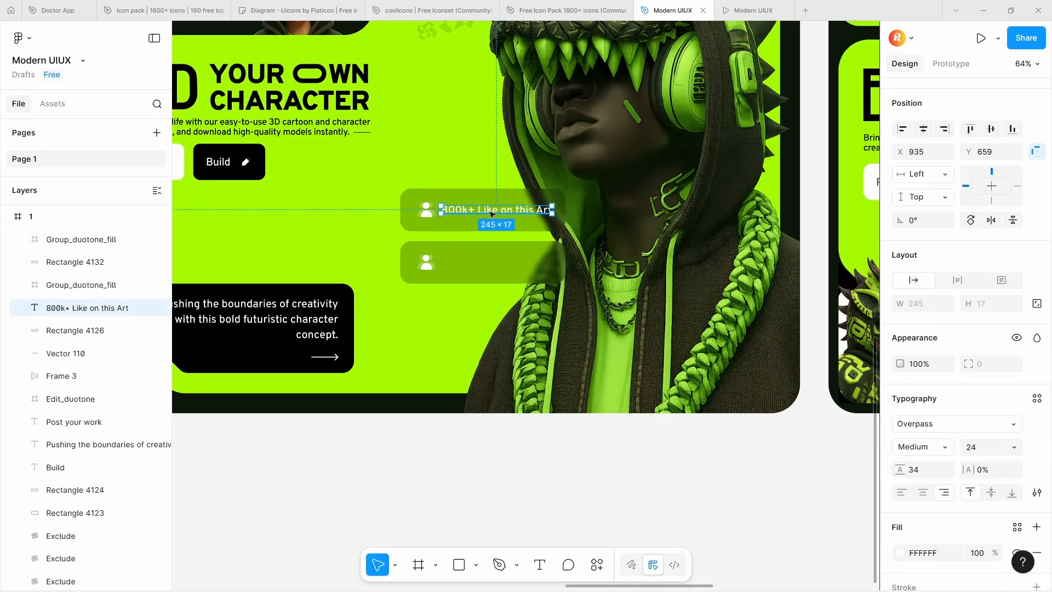
{"action": "left_click_drag", "start_coordinate": [491, 215], "coordinate": [515, 272]}
Move the new rectangle with its icon and text from frame 1 into frame 2, left of the large character
{"action": "scroll", "coordinate": [411, 261], "scroll_direction": "up", "scroll_amount": 5}
{"action": "left_click", "coordinate": [415, 270], "text": "shift"}
{"action": "left_click", "coordinate": [419, 291], "text": "shift"}
{"action": "scroll", "coordinate": [420, 253], "scroll_direction": "down", "scroll_amount": 5}
{"action": "scroll", "coordinate": [419, 224], "scroll_direction": "down", "scroll_amount": 5}
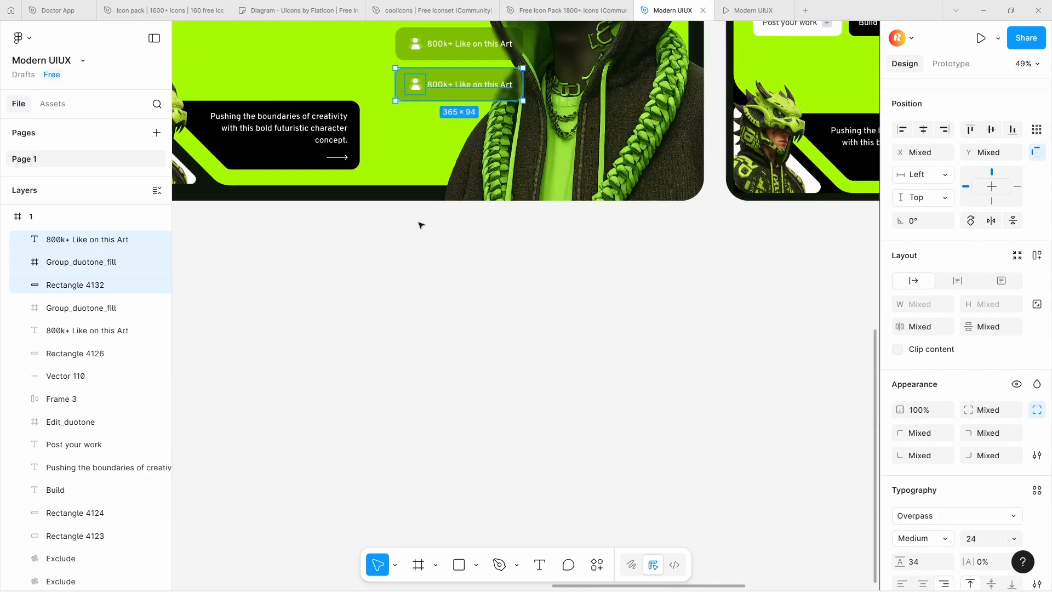
{"action": "scroll", "coordinate": [420, 224], "scroll_direction": "down", "scroll_amount": 3}
{"action": "left_click_drag", "start_coordinate": [445, 144], "coordinate": [567, 121]}
Combine the badge's icon and text in a horizontal auto layout, and wrap it with the rectangle in an outer auto layout
{"action": "scroll", "coordinate": [567, 121], "scroll_direction": "up", "scroll_amount": 10}
{"action": "left_click", "coordinate": [529, 178]}
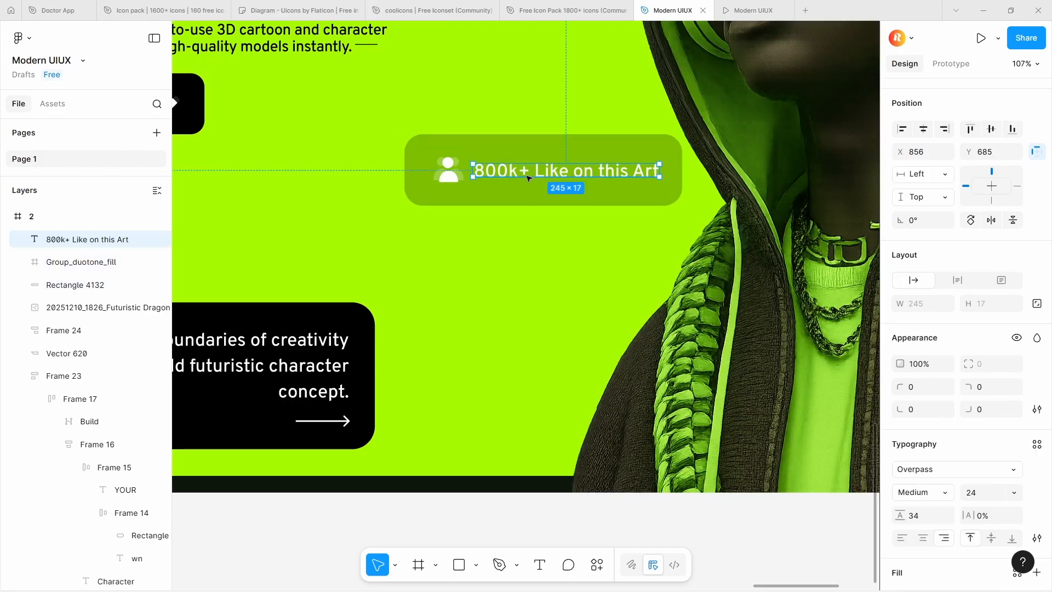
{"action": "left_click", "coordinate": [447, 169], "text": "shift"}
{"action": "key", "text": "shift+a"}
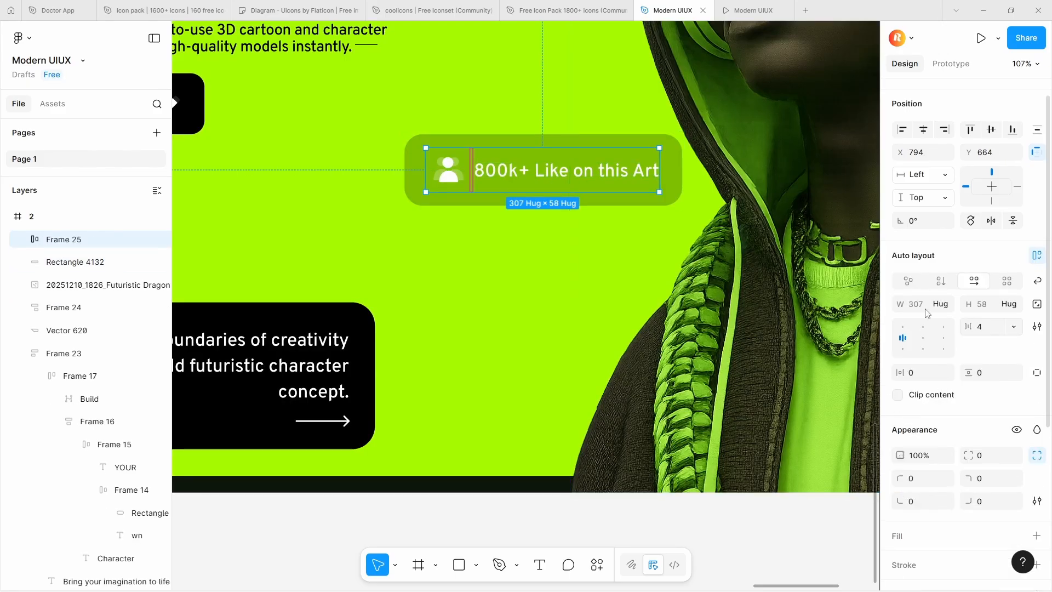
{"action": "left_click", "coordinate": [669, 189], "text": "shift"}
{"action": "key", "text": "shift+a"}
Move the like badge to X 877, Y 621 in frame 2 so it overlaps the large character's edge
{"action": "left_click_drag", "start_coordinate": [500, 181], "coordinate": [570, 161]}
{"action": "scroll", "coordinate": [572, 170], "scroll_direction": "down", "scroll_amount": 6}
{"action": "left_click_drag", "start_coordinate": [544, 394], "coordinate": [582, 458]}
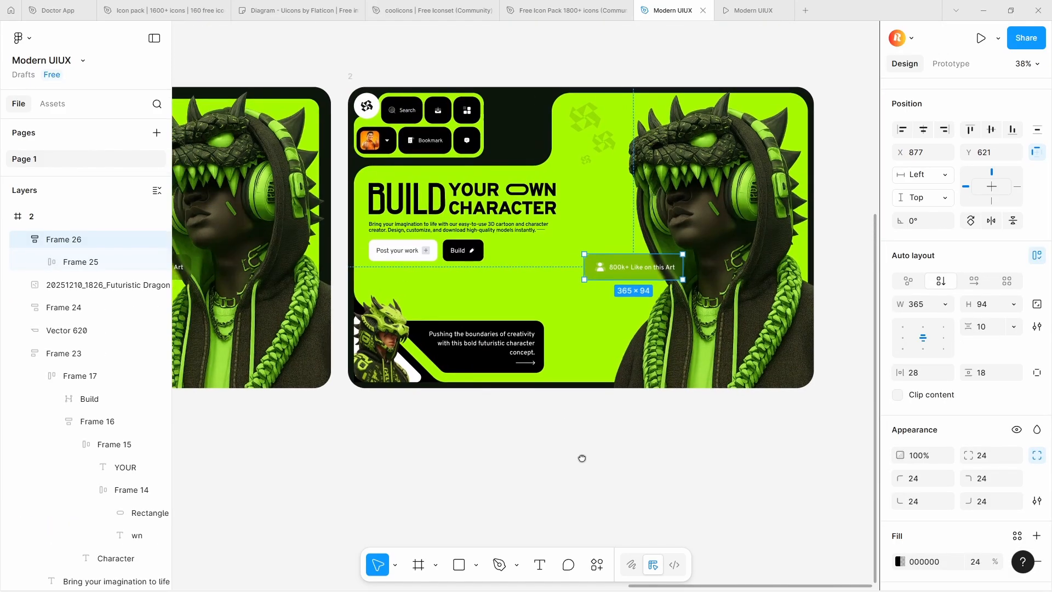
{"action": "scroll", "coordinate": [494, 454], "scroll_direction": "up", "scroll_amount": 2}
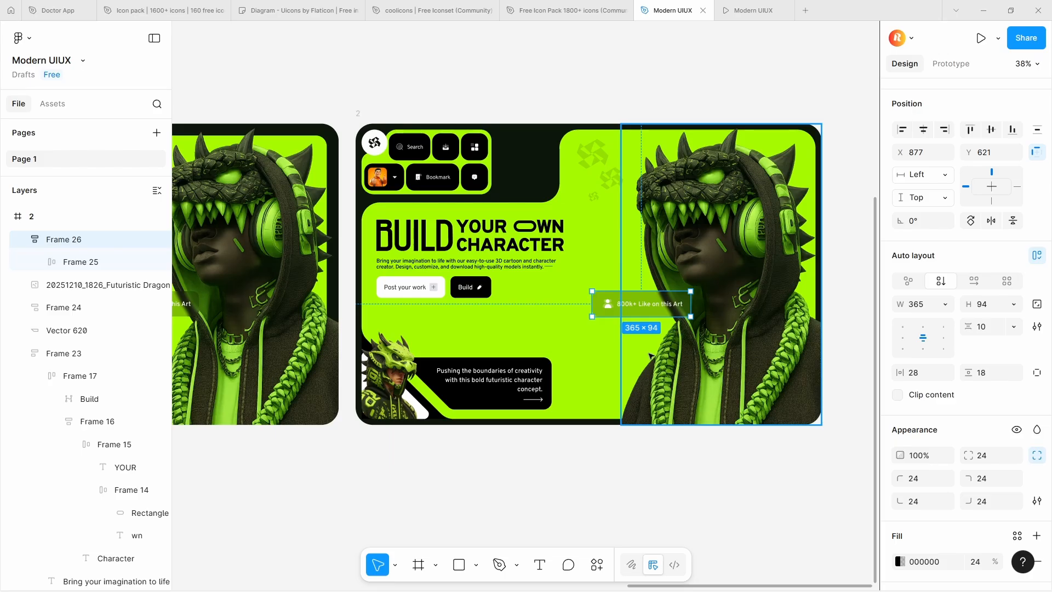
{"action": "scroll", "coordinate": [651, 357], "scroll_direction": "down", "scroll_amount": 5}
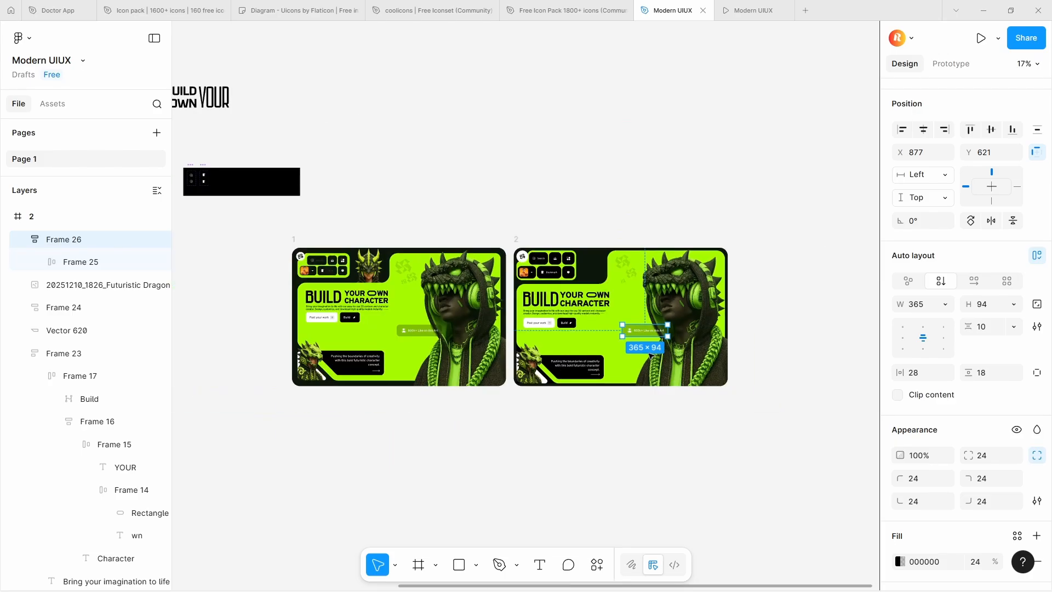
Copy the masked warrior image from frame 1 into frame 2, placing it beside the navigation buttons
{"action": "left_click", "coordinate": [368, 267]}
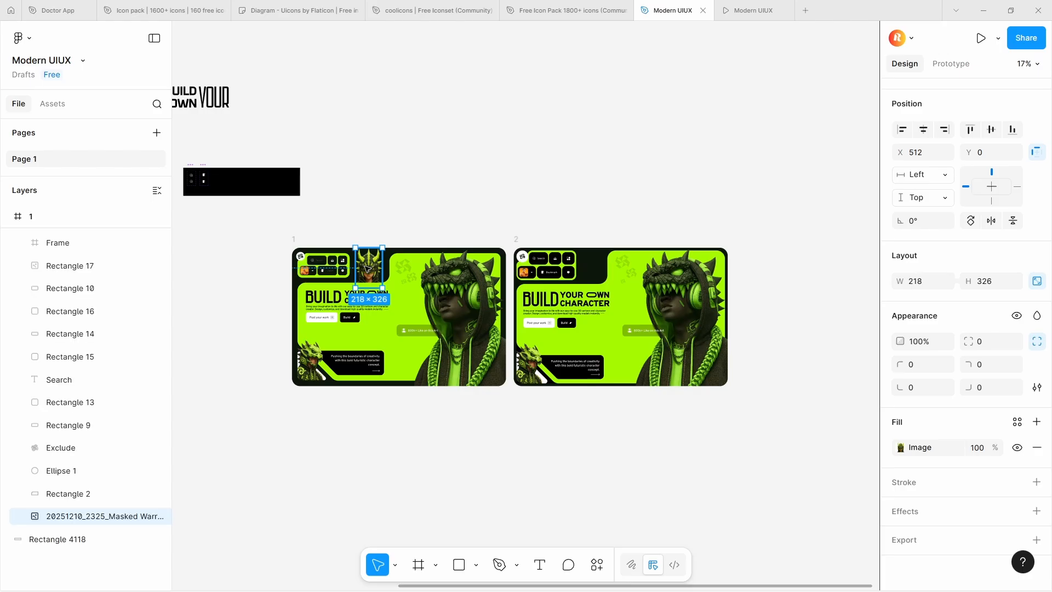
{"action": "scroll", "coordinate": [591, 285], "scroll_direction": "up", "scroll_amount": 3}
{"action": "left_click", "coordinate": [592, 270]}
{"action": "scroll", "coordinate": [466, 285], "scroll_direction": "up", "scroll_amount": 5}
{"action": "left_click", "coordinate": [461, 141]}
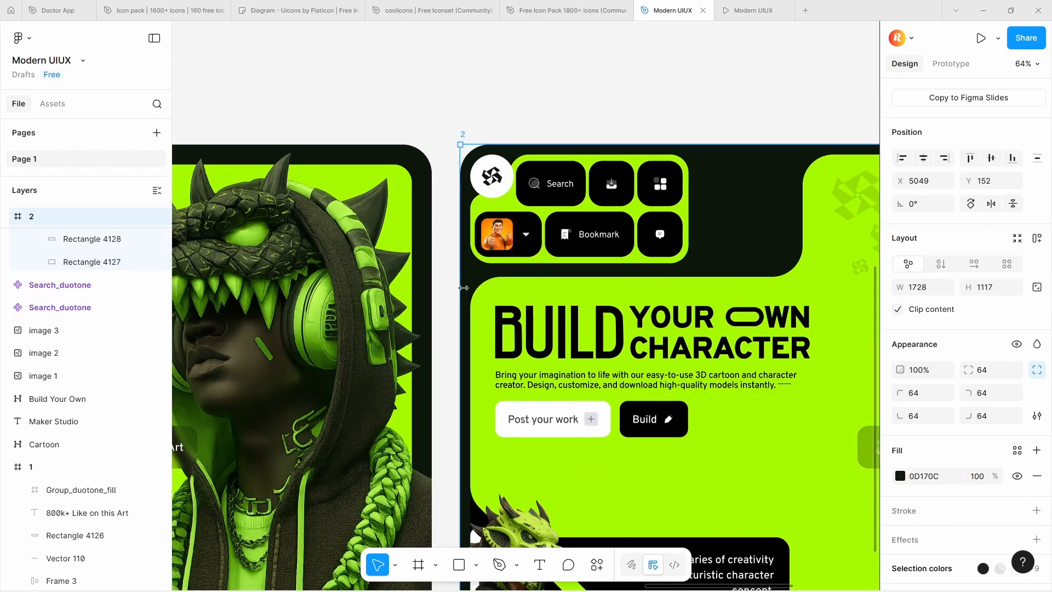
{"action": "key", "text": "ctrl+v"}
{"action": "scroll", "coordinate": [532, 274], "scroll_direction": "down", "scroll_amount": 5}
{"action": "scroll", "coordinate": [618, 256], "scroll_direction": "up", "scroll_amount": 3}
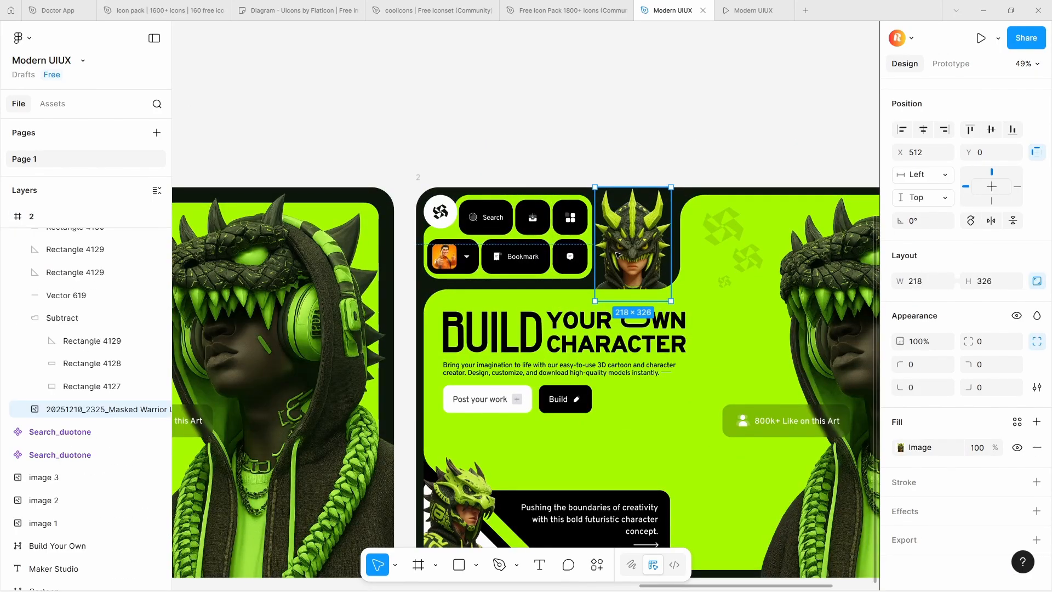
Duplicate frame 2's six navigation buttons onto the empty canvas above the frame, keeping them in two rows
{"action": "left_click", "coordinate": [503, 204]}
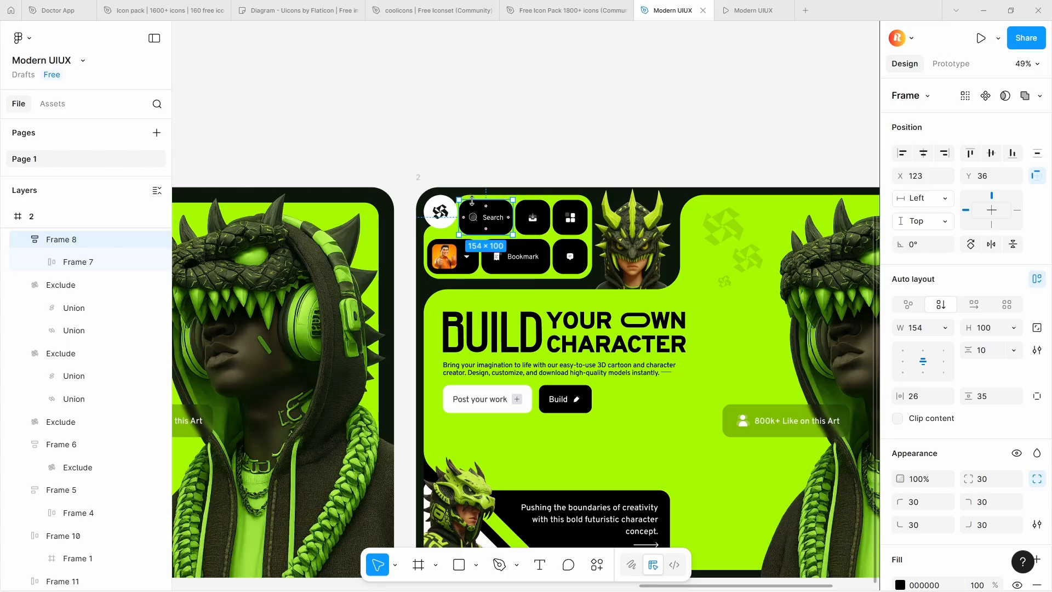
{"action": "left_click_drag", "start_coordinate": [480, 210], "coordinate": [376, 152]}
{"action": "left_click", "coordinate": [428, 298]}
{"action": "left_click_drag", "start_coordinate": [428, 299], "coordinate": [428, 160], "text": "alt"}
{"action": "left_click", "coordinate": [465, 300]}
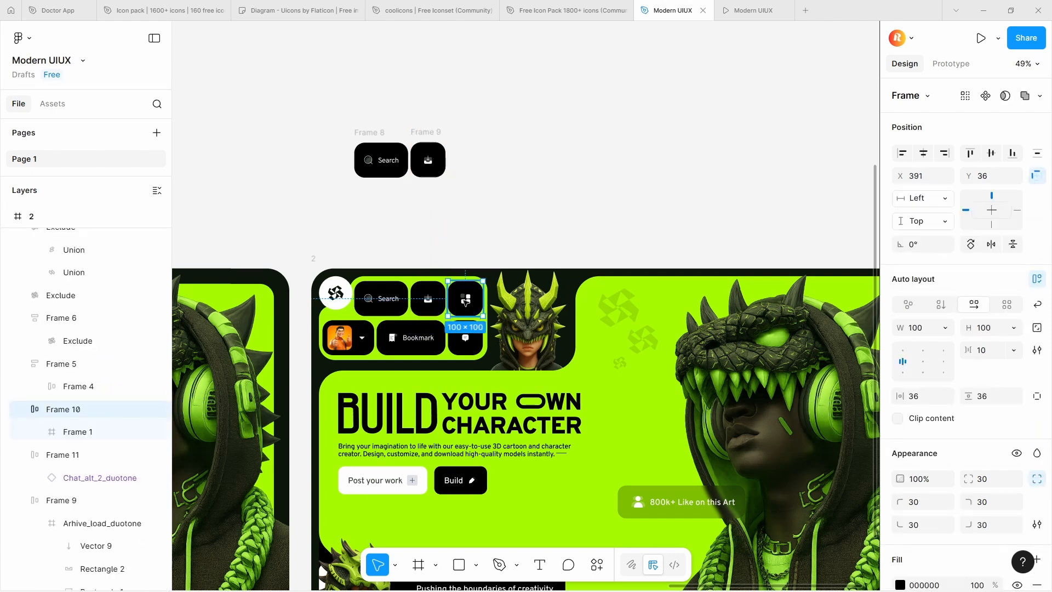
{"action": "left_click_drag", "start_coordinate": [465, 300], "coordinate": [466, 151], "text": "alt"}
{"action": "left_click", "coordinate": [463, 338]}
{"action": "left_click", "coordinate": [411, 342], "text": "shift"}
{"action": "left_click", "coordinate": [354, 337], "text": "shift"}
{"action": "left_click_drag", "start_coordinate": [353, 338], "coordinate": [353, 213], "text": "alt"}
Space the copied download and grid buttons away from the copied Search button and align the three along their tops
{"action": "left_click_drag", "start_coordinate": [490, 221], "coordinate": [433, 101]}
{"action": "left_click_drag", "start_coordinate": [356, 94], "coordinate": [762, 309]}
{"action": "left_click_drag", "start_coordinate": [712, 249], "coordinate": [717, 153]}
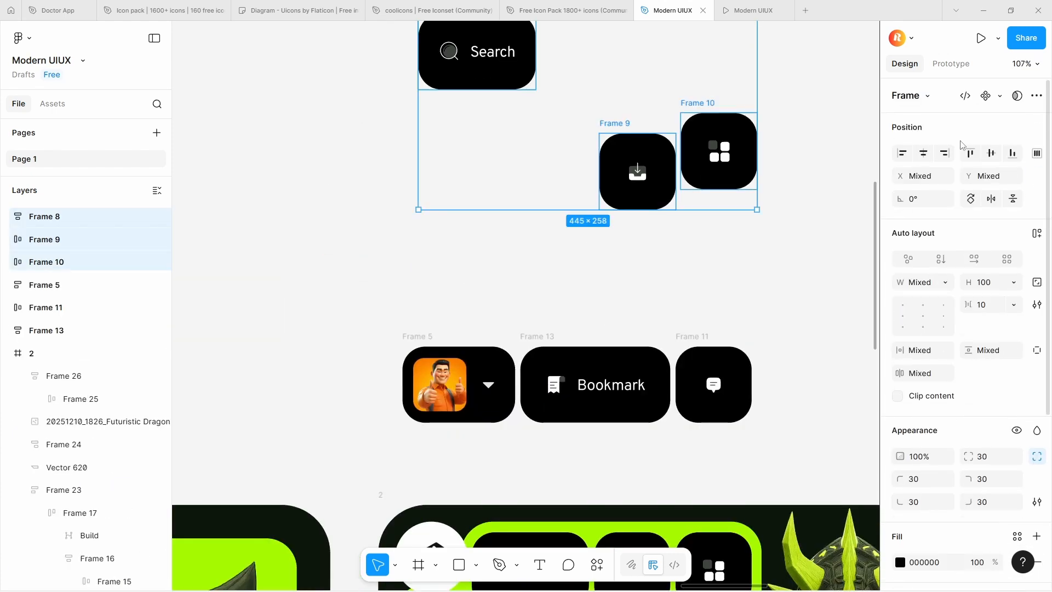
{"action": "left_click", "coordinate": [969, 153]}
Shift the copied upper row of buttons so the Search button lines up with the avatar button below
{"action": "left_click", "coordinate": [566, 207]}
{"action": "left_click_drag", "start_coordinate": [566, 207], "coordinate": [522, 270]}
{"action": "left_click_drag", "start_coordinate": [431, 269], "coordinate": [609, 335]}
{"action": "mouse_move", "coordinate": [535, 313]}
{"action": "left_mouse_down"}
{"action": "mouse_move", "coordinate": [546, 296]}
{"action": "mouse_move", "coordinate": [542, 305]}
{"action": "left_mouse_up"}
{"action": "left_click_drag", "start_coordinate": [554, 315], "coordinate": [561, 306]}
{"action": "left_click", "coordinate": [521, 235]}
{"action": "scroll", "coordinate": [495, 162], "scroll_direction": "up", "scroll_amount": 5}
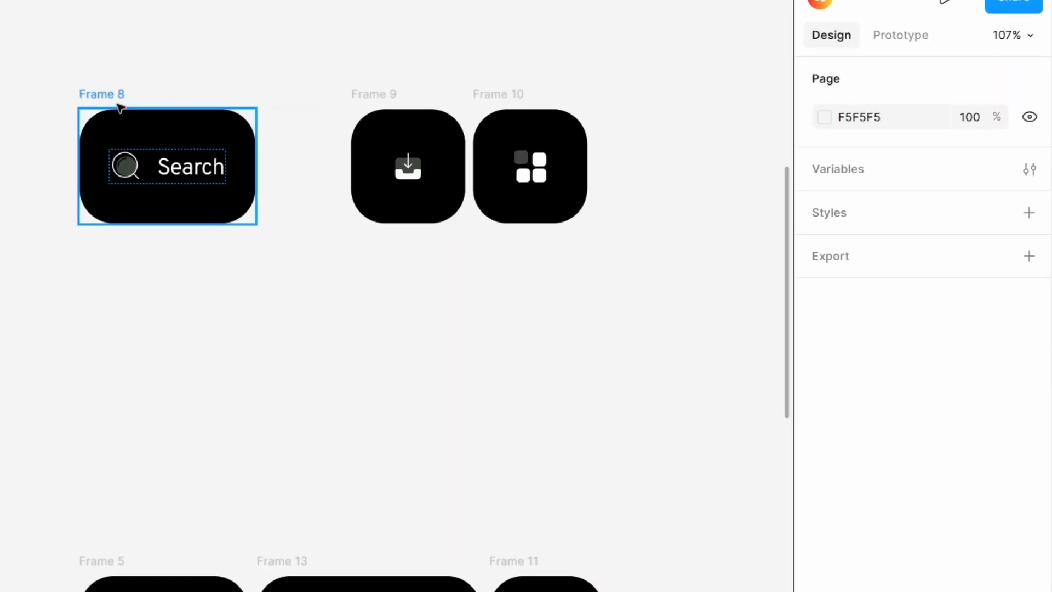
Turn the copied Search button into a component and add a second variant below the default
{"action": "left_click", "coordinate": [426, 106]}
{"action": "left_click", "coordinate": [1000, 83]}
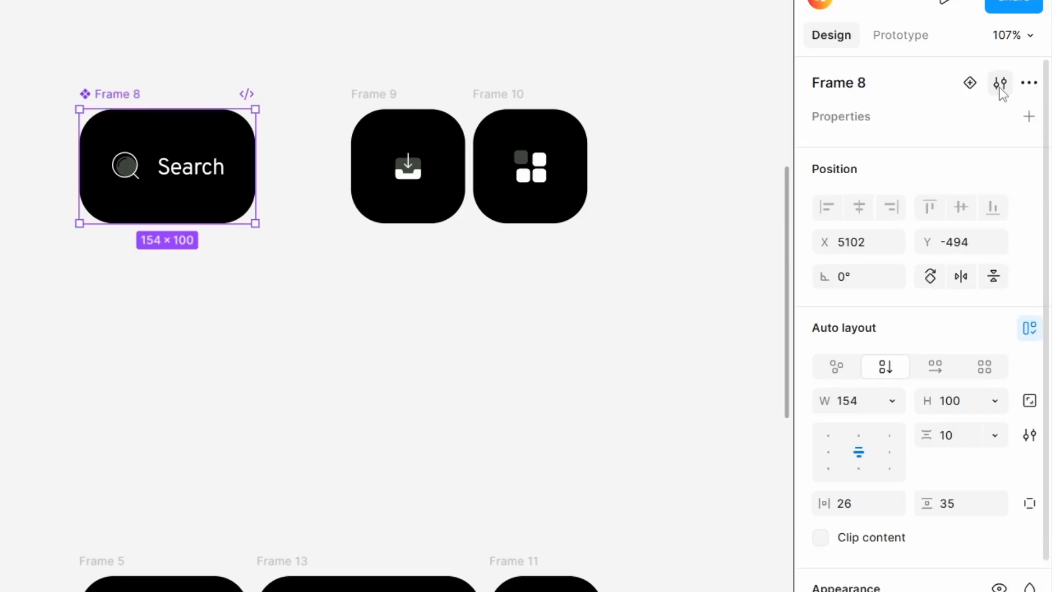
{"action": "left_click", "coordinate": [974, 88]}
{"action": "scroll", "coordinate": [150, 270], "scroll_direction": "up", "scroll_amount": 5}
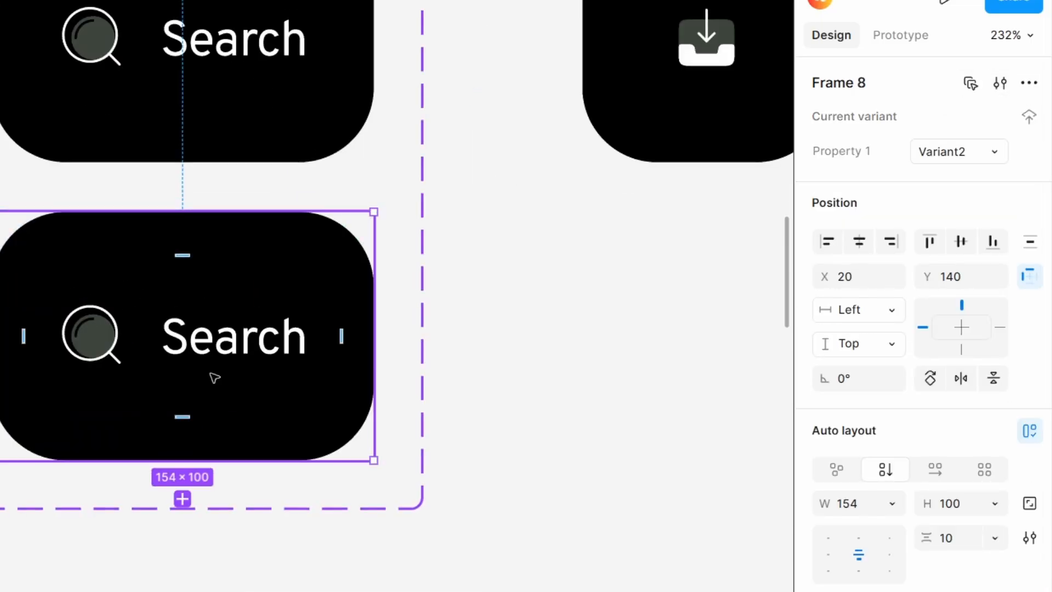
{"action": "scroll", "coordinate": [213, 377], "scroll_direction": "up", "scroll_amount": 5}
{"action": "scroll", "coordinate": [214, 378], "scroll_direction": "down", "scroll_amount": 5}
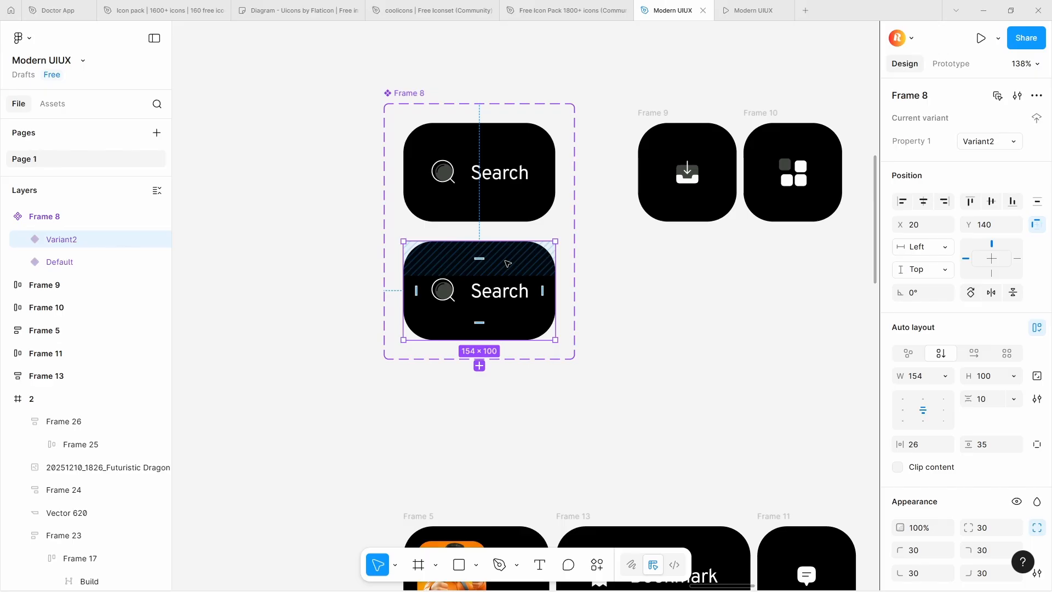
Link the default Search variant to Variant2 with a While hovering, Change to interaction using Smart animate
{"action": "left_click", "coordinate": [948, 64]}
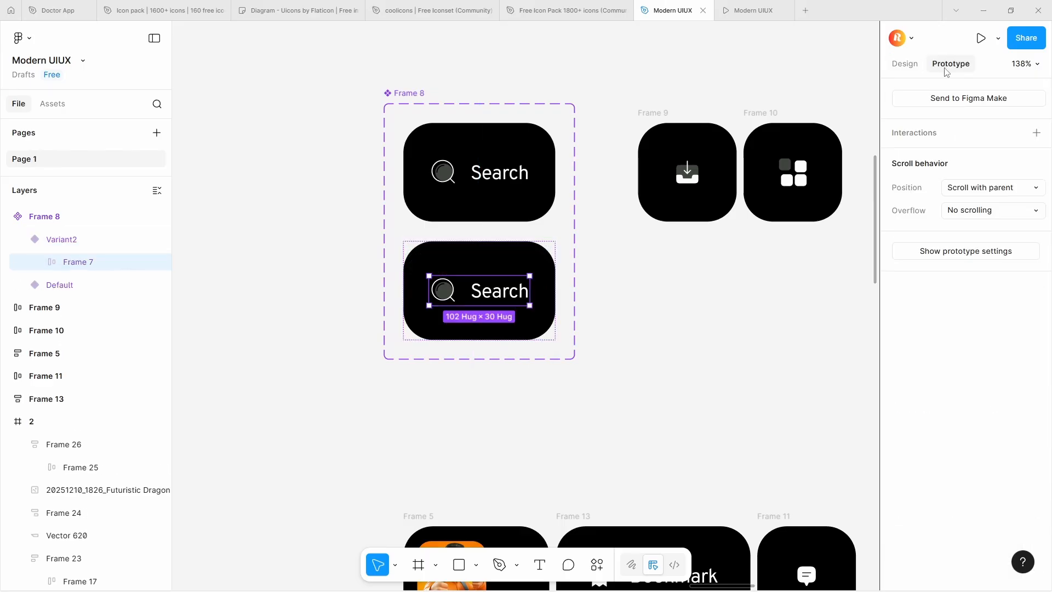
{"action": "left_click", "coordinate": [484, 222]}
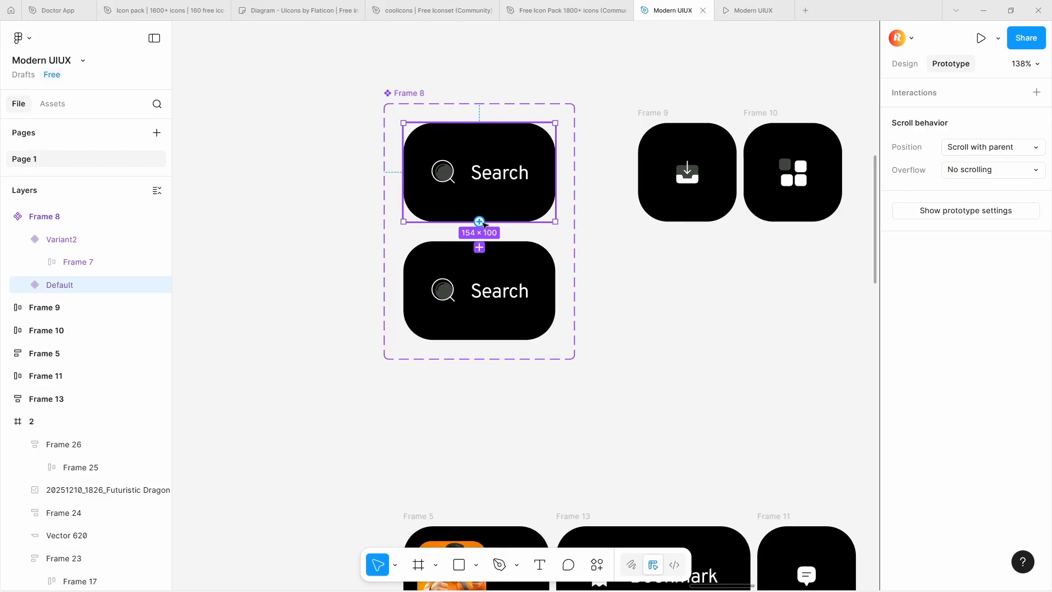
{"action": "left_click", "coordinate": [480, 247]}
{"action": "left_click", "coordinate": [502, 308]}
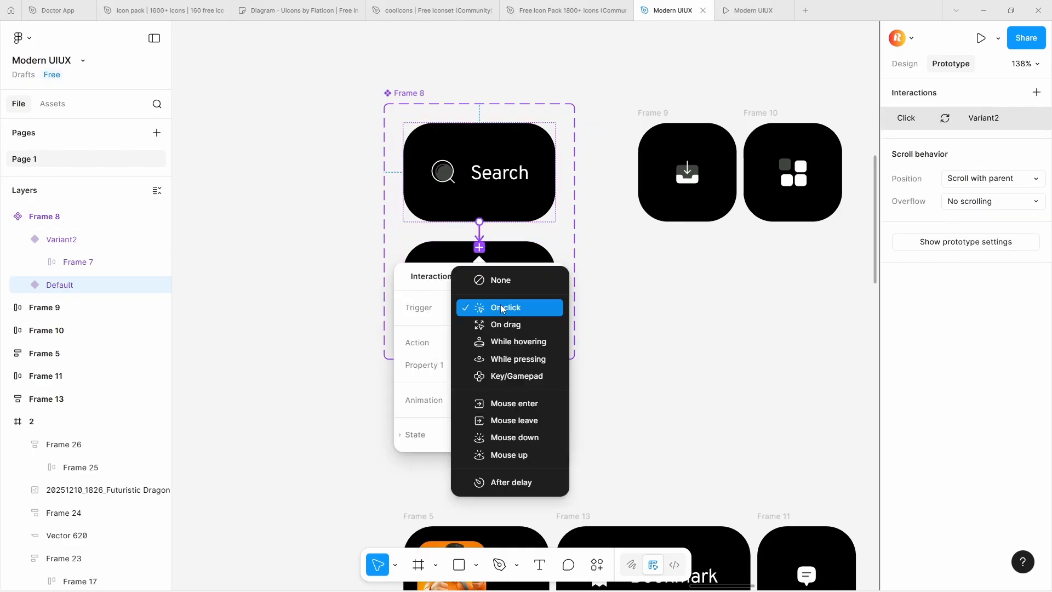
{"action": "left_click", "coordinate": [514, 342]}
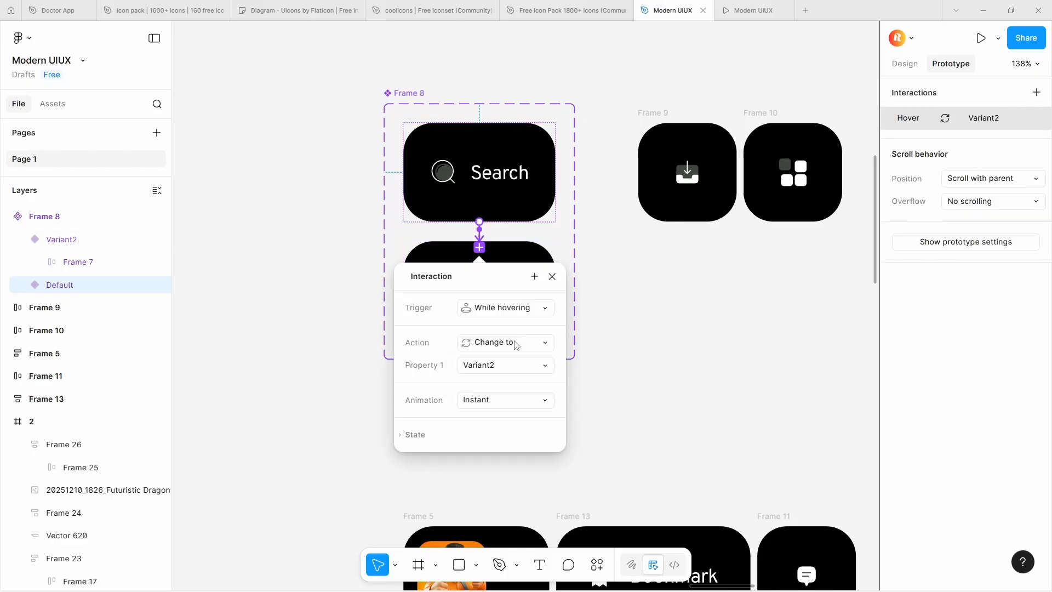
{"action": "left_click", "coordinate": [510, 399]}
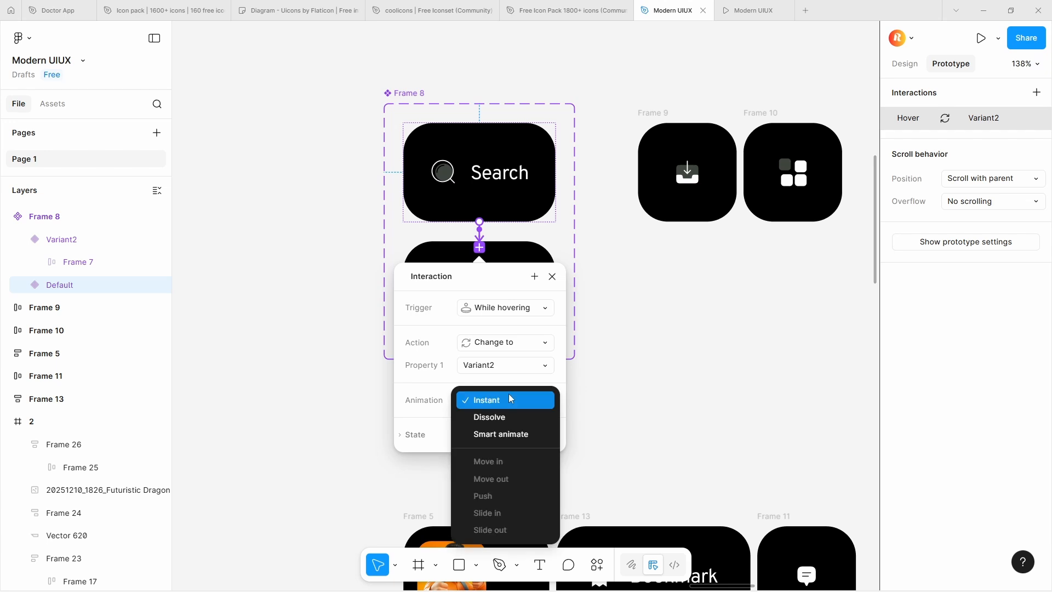
{"action": "left_click", "coordinate": [515, 434]}
Give the Search hover transition a Custom spring curve with stiffness 126, damping 12.5 and mass 1
{"action": "scroll", "coordinate": [512, 408], "scroll_direction": "down", "scroll_amount": 5}
{"action": "scroll", "coordinate": [504, 352], "scroll_direction": "up", "scroll_amount": 4}
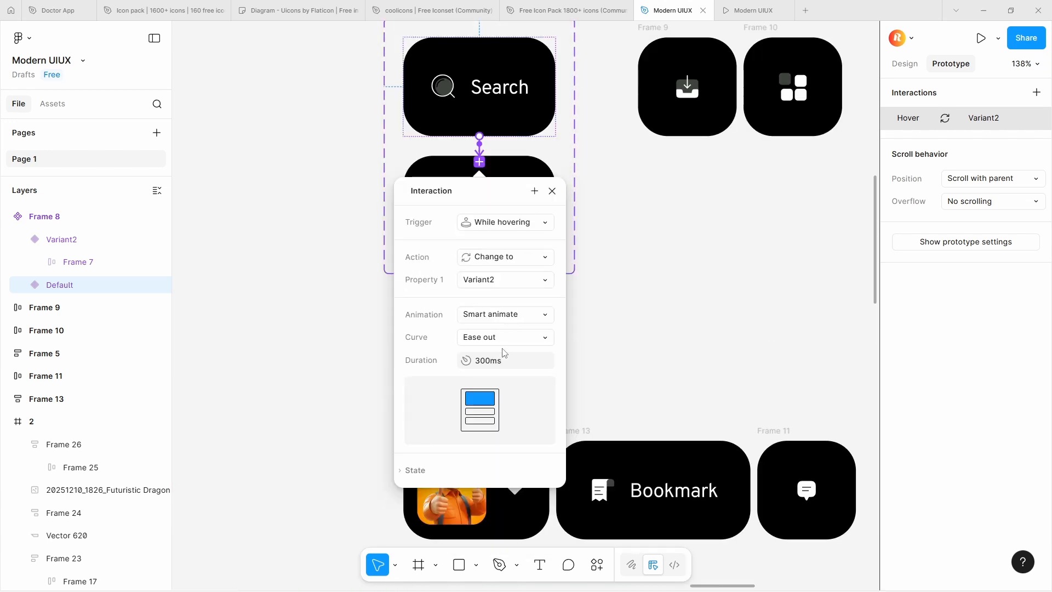
{"action": "left_click", "coordinate": [506, 336]}
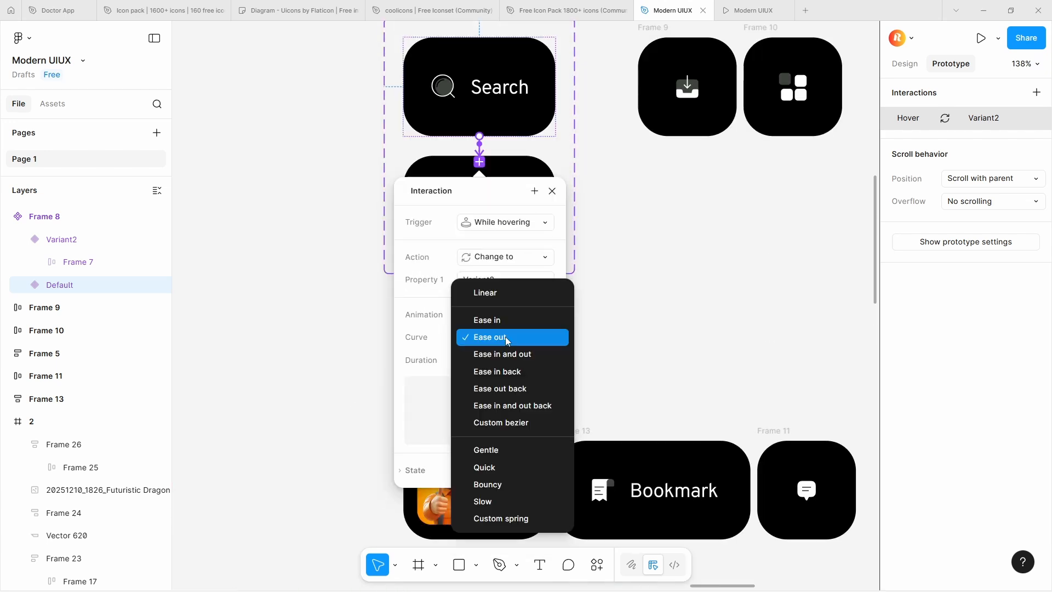
{"action": "left_click", "coordinate": [511, 517]}
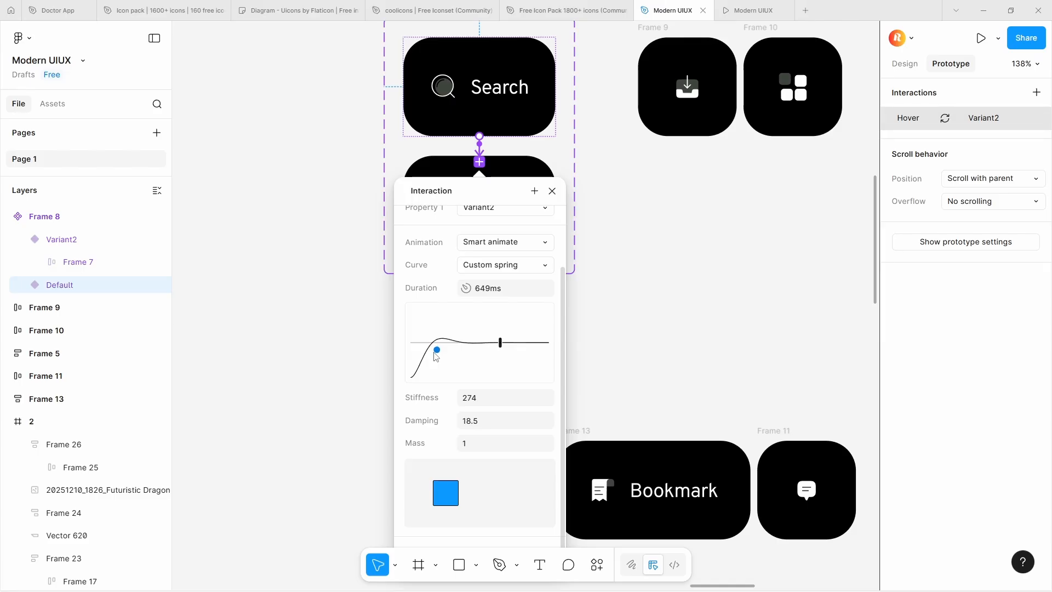
{"action": "left_click", "coordinate": [554, 193]}
Set the Search label's fill opacity to 75% in the default variant and 50% in Variant2
{"action": "double_click", "coordinate": [465, 200]}
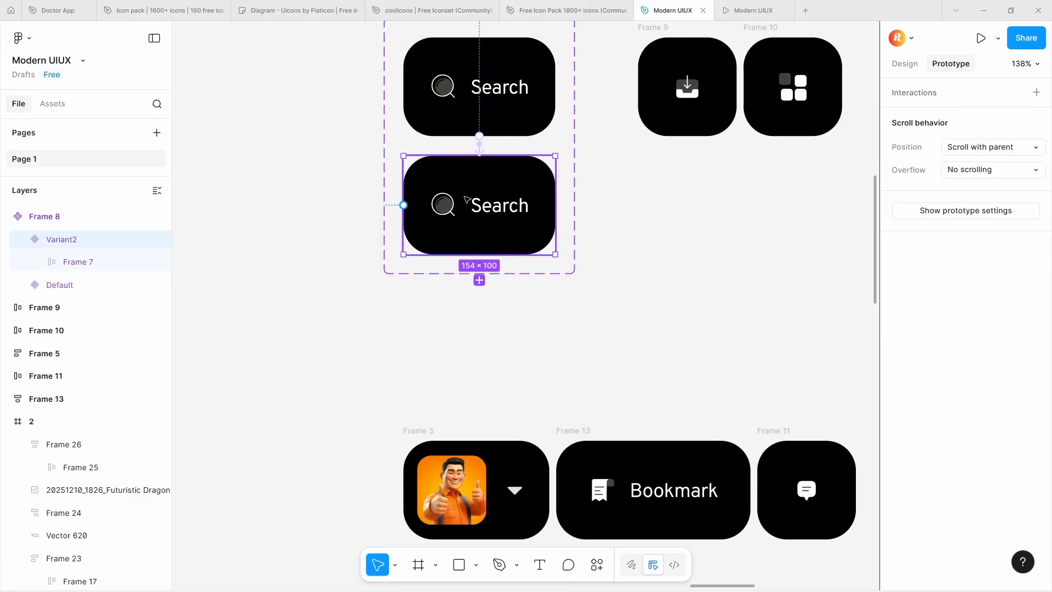
{"action": "left_click", "coordinate": [909, 65]}
{"action": "scroll", "coordinate": [489, 205], "scroll_direction": "up", "scroll_amount": 3}
{"action": "double_click", "coordinate": [415, 206]}
{"action": "scroll", "coordinate": [419, 205], "scroll_direction": "down", "scroll_amount": 3}
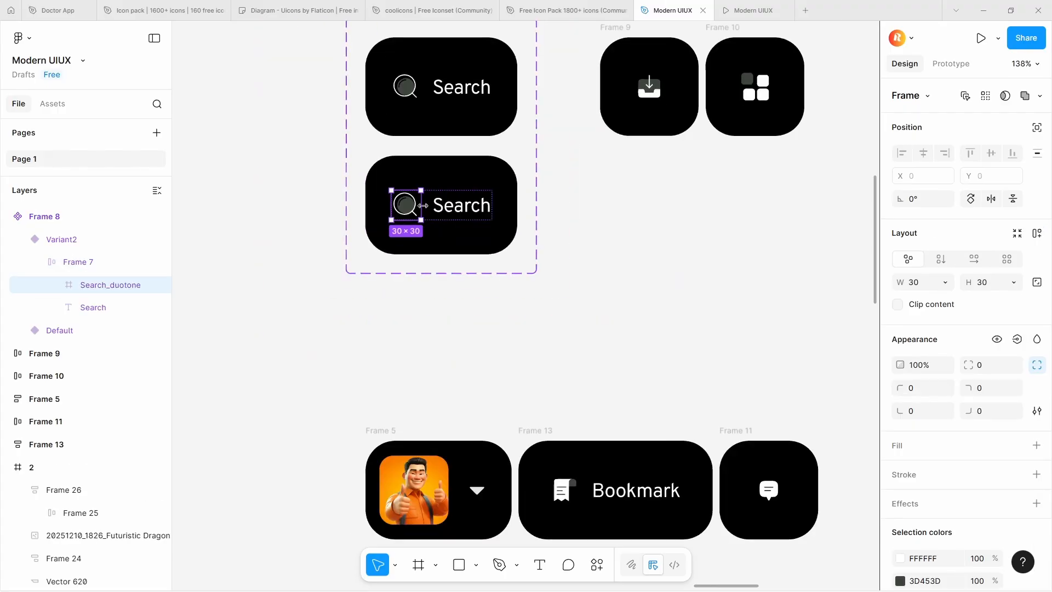
{"action": "left_click", "coordinate": [455, 206]}
{"action": "double_click", "coordinate": [480, 97]}
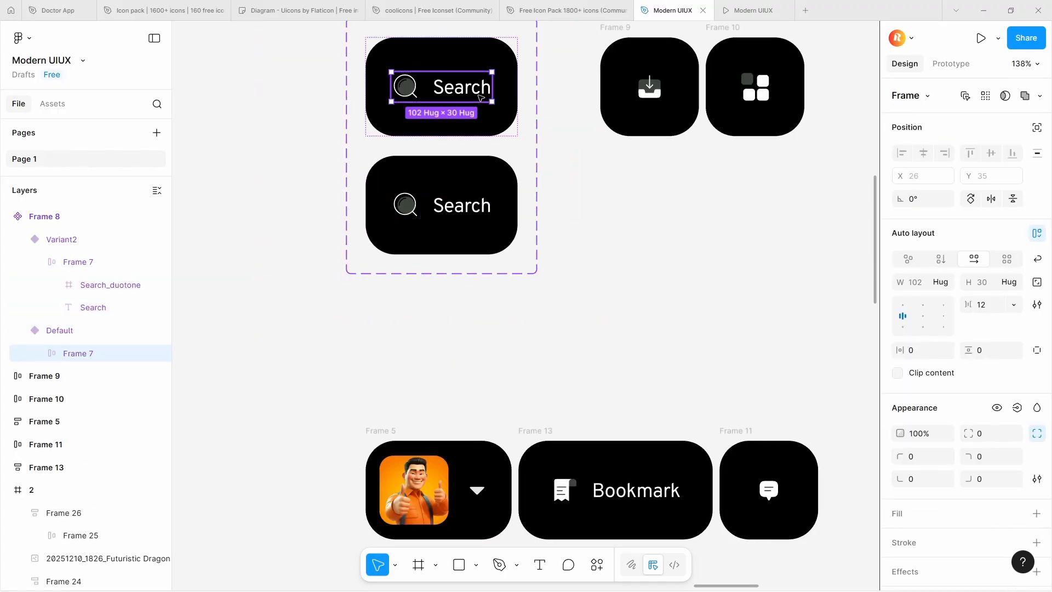
{"action": "left_click", "coordinate": [478, 95]}
{"action": "scroll", "coordinate": [994, 476], "scroll_direction": "down", "scroll_amount": 2}
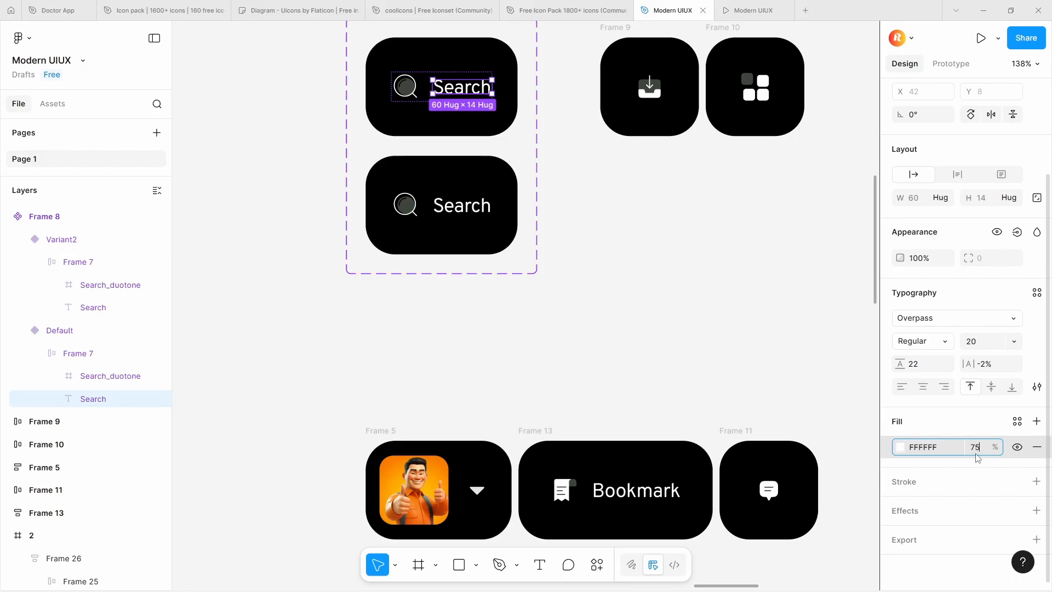
{"action": "double_click", "coordinate": [470, 208]}
{"action": "left_click", "coordinate": [471, 207]}
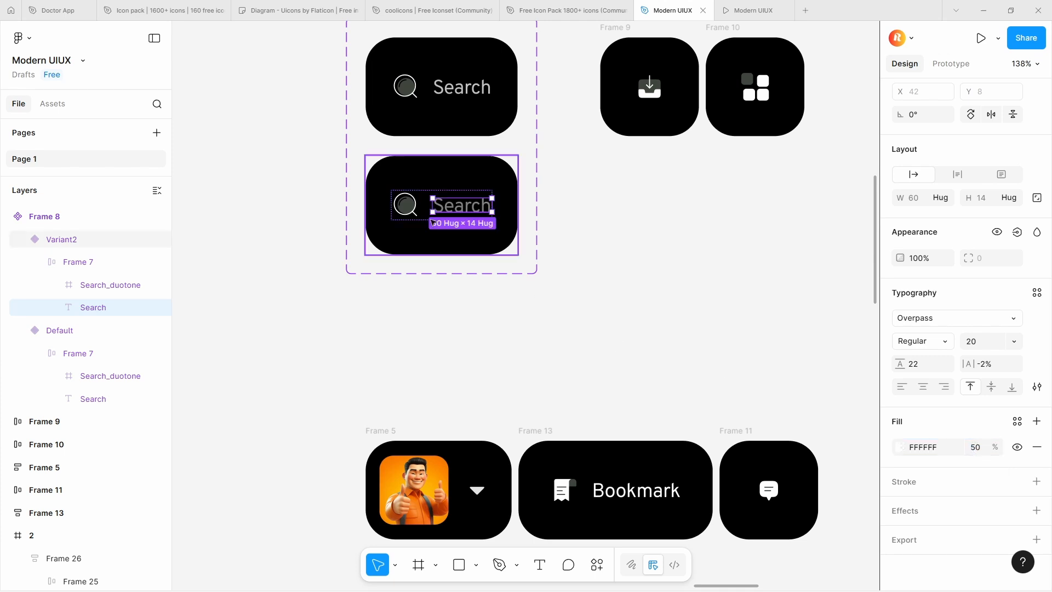
Try to shrink Variant2's magnifier icon to 28 × 28
{"action": "left_click", "coordinate": [406, 204]}
{"action": "scroll", "coordinate": [410, 195], "scroll_direction": "up", "scroll_amount": 10}
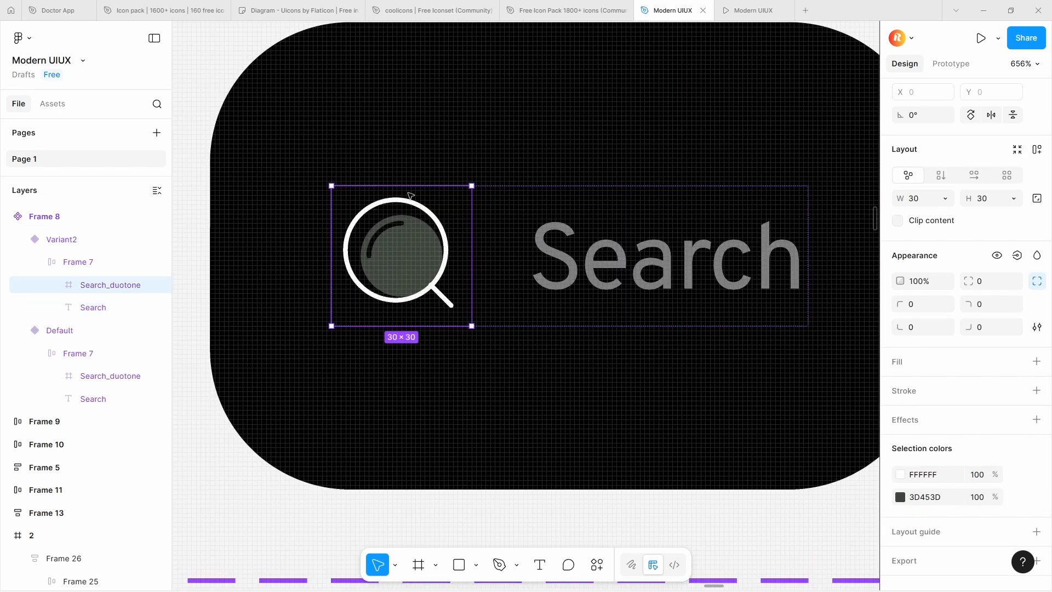
{"action": "left_click_drag", "start_coordinate": [411, 188], "coordinate": [410, 191]}
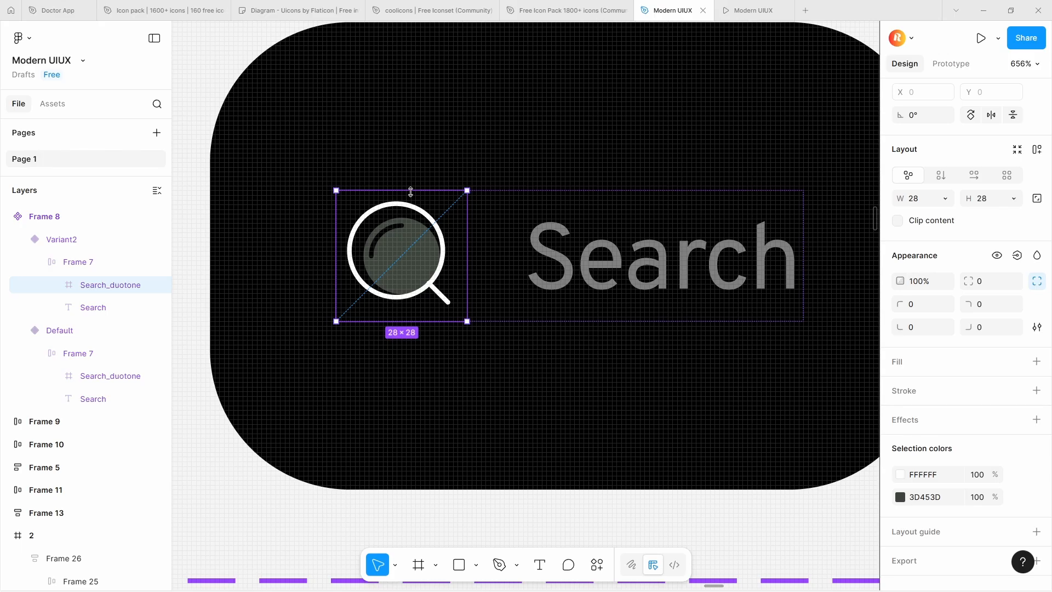
{"action": "key", "text": "ctrl+z"}
Give Variant2's inner icon-and-label frame a fixed width of 102 and align its contents right and vertically centred
{"action": "left_click", "coordinate": [550, 246]}
{"action": "left_click", "coordinate": [559, 201]}
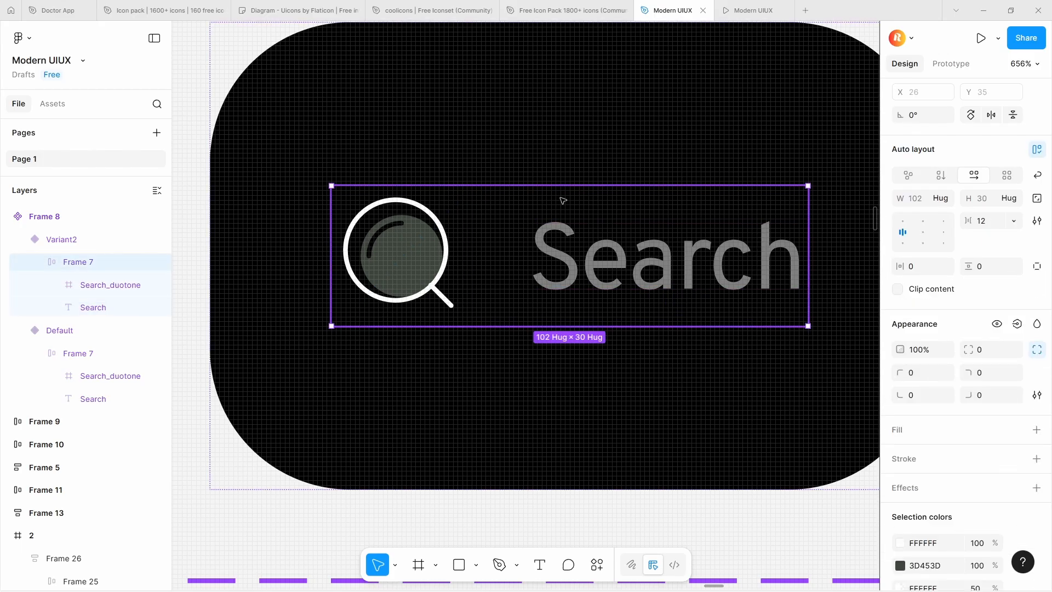
{"action": "left_click", "coordinate": [949, 199]}
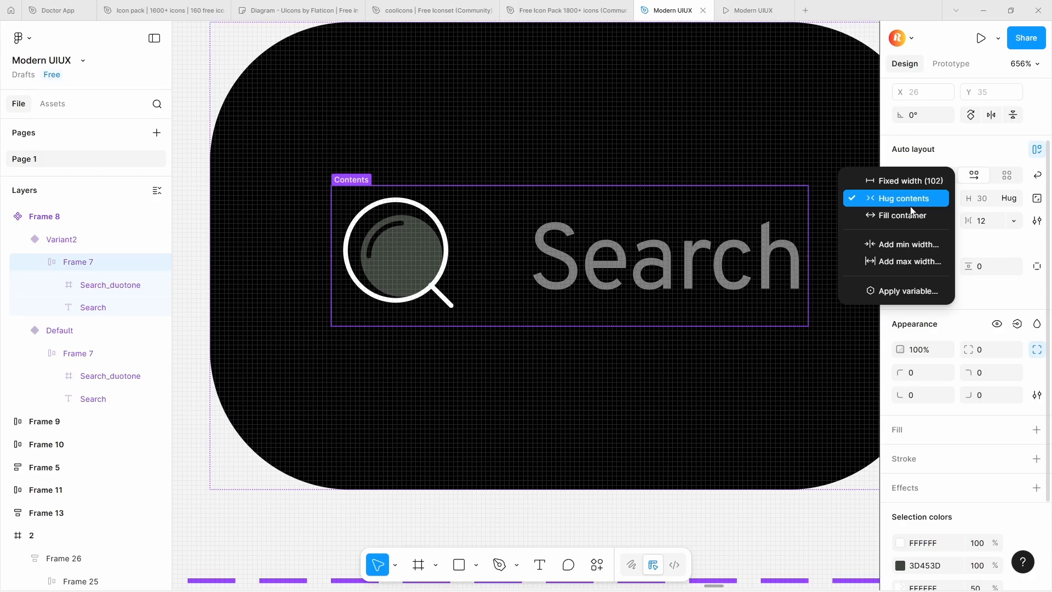
{"action": "left_click", "coordinate": [911, 181]}
{"action": "scroll", "coordinate": [498, 250], "scroll_direction": "down", "scroll_amount": 2}
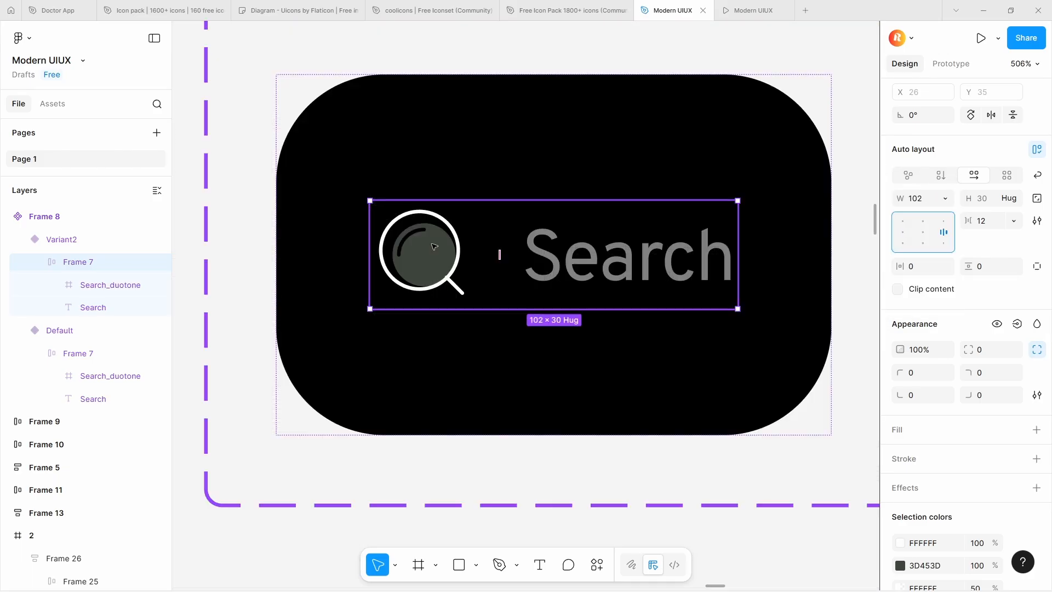
Shrink the magnifier icon slightly in the Search component's Variant2
{"action": "left_click", "coordinate": [457, 248]}
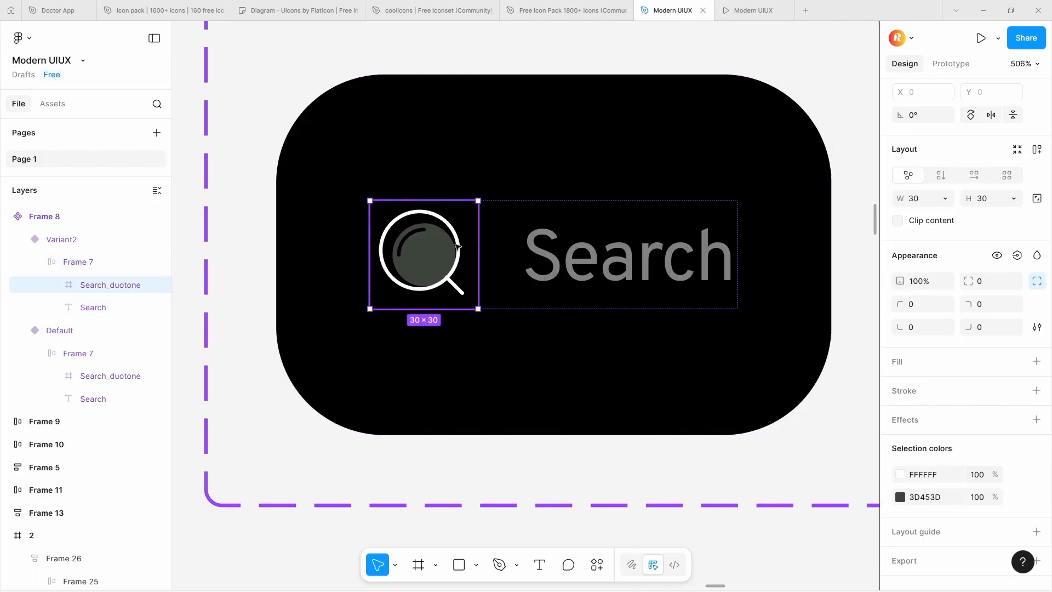
{"action": "scroll", "coordinate": [465, 242], "scroll_direction": "up", "scroll_amount": 3}
{"action": "left_click_drag", "start_coordinate": [476, 244], "coordinate": [472, 242]}
{"action": "scroll", "coordinate": [474, 242], "scroll_direction": "down", "scroll_amount": 5}
{"action": "scroll", "coordinate": [474, 242], "scroll_direction": "down", "scroll_amount": 2}
{"action": "left_click", "coordinate": [803, 242]}
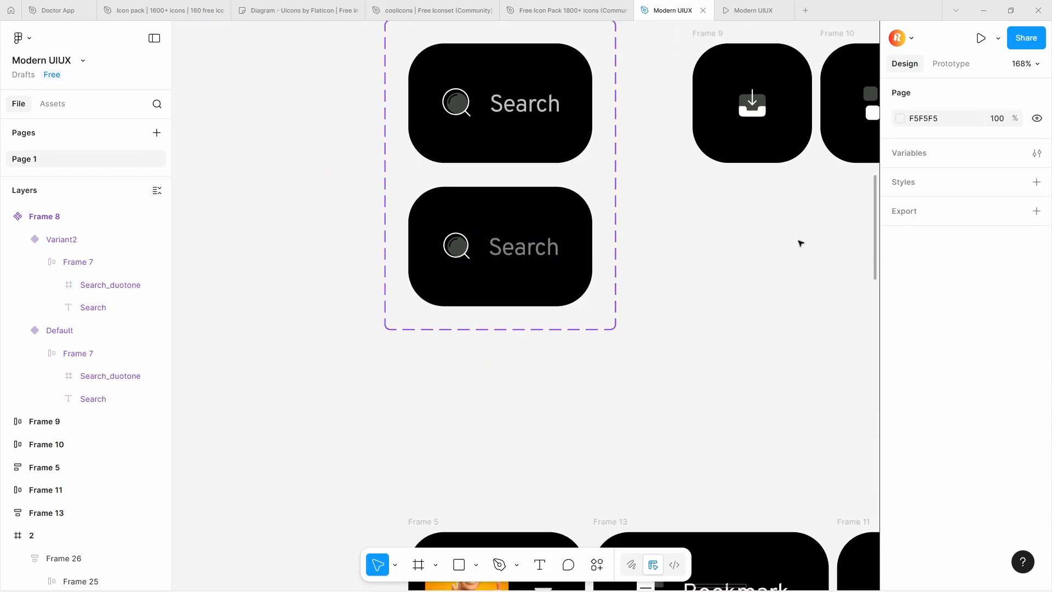
Make the copied download button a component with a second variant, and space it evenly between the Search set and the grid button
{"action": "scroll", "coordinate": [526, 241], "scroll_direction": "down", "scroll_amount": 3}
{"action": "scroll", "coordinate": [592, 174], "scroll_direction": "up", "scroll_amount": 1}
{"action": "scroll", "coordinate": [592, 173], "scroll_direction": "up", "scroll_amount": 1}
{"action": "left_click", "coordinate": [582, 166]}
{"action": "left_click", "coordinate": [646, 159], "text": "shift"}
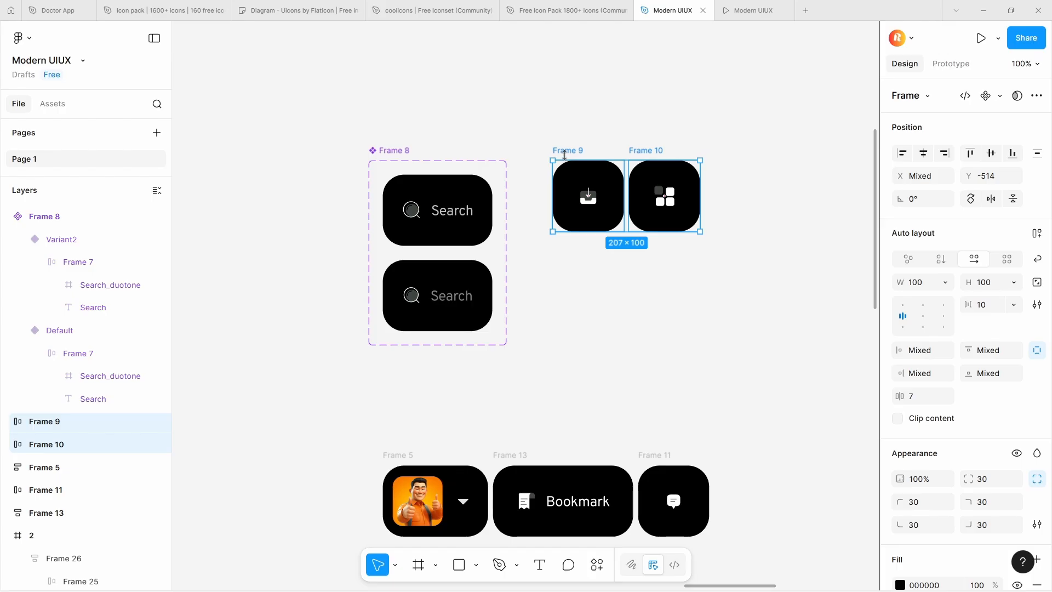
{"action": "left_click", "coordinate": [569, 154]}
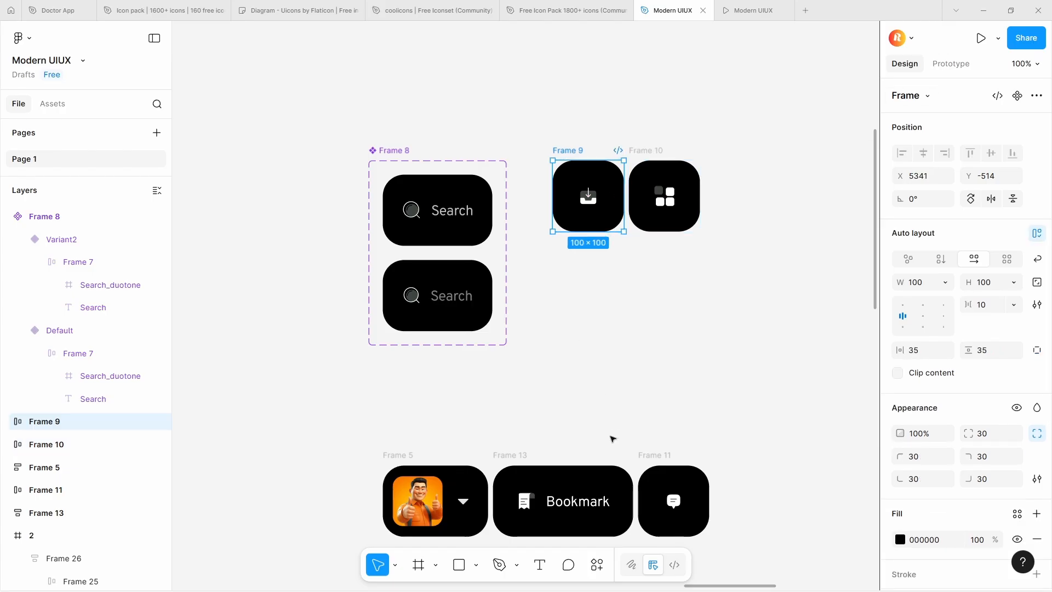
{"action": "scroll", "coordinate": [597, 405], "scroll_direction": "down", "scroll_amount": 2}
{"action": "left_click", "coordinate": [634, 414]}
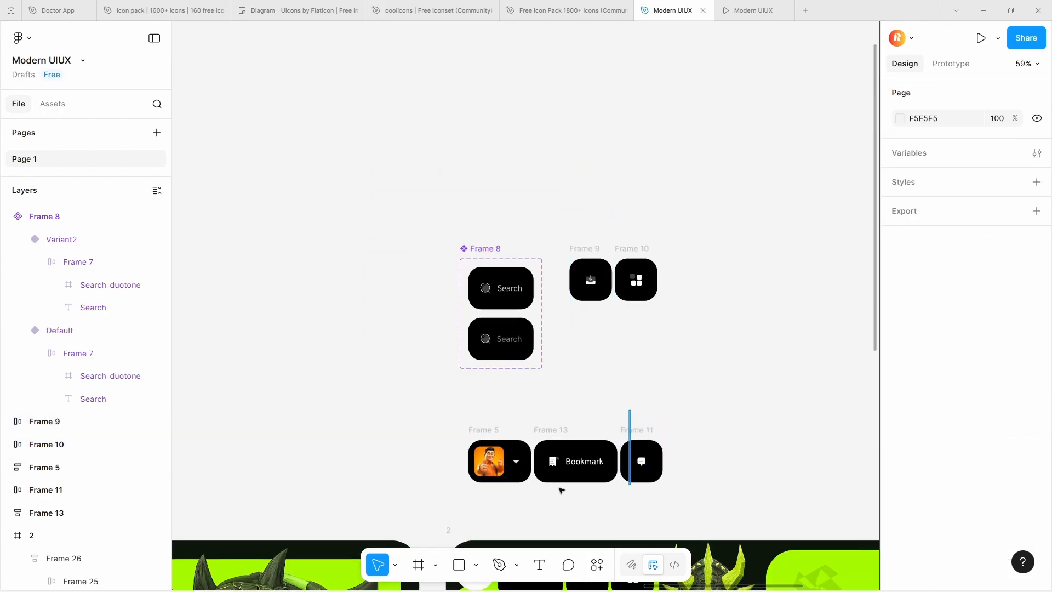
{"action": "left_click", "coordinate": [489, 461]}
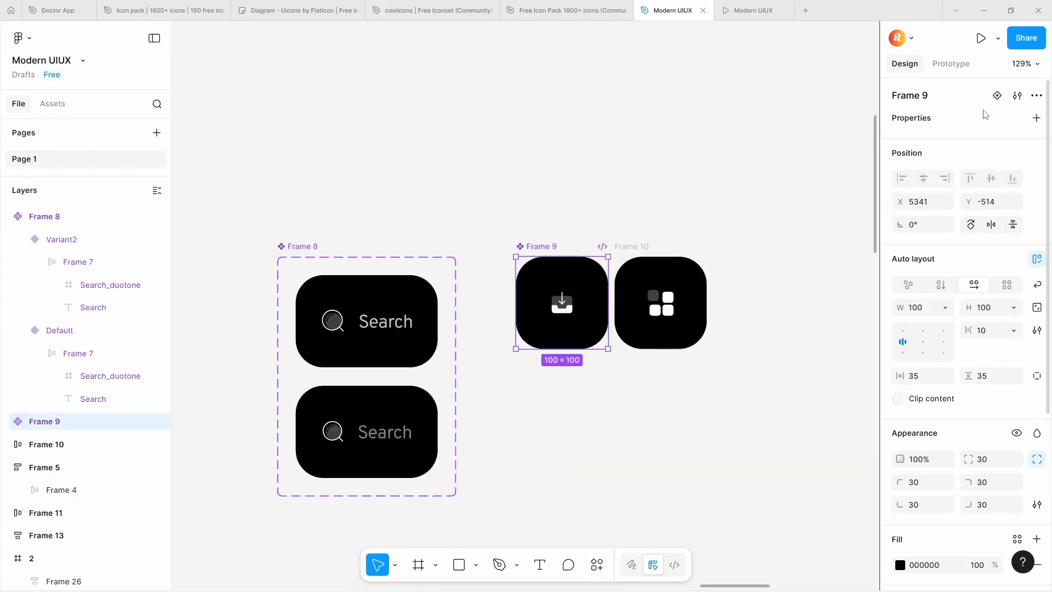
{"action": "left_click_drag", "start_coordinate": [539, 244], "coordinate": [516, 247]}
{"action": "left_click_drag", "start_coordinate": [632, 247], "coordinate": [661, 247]}
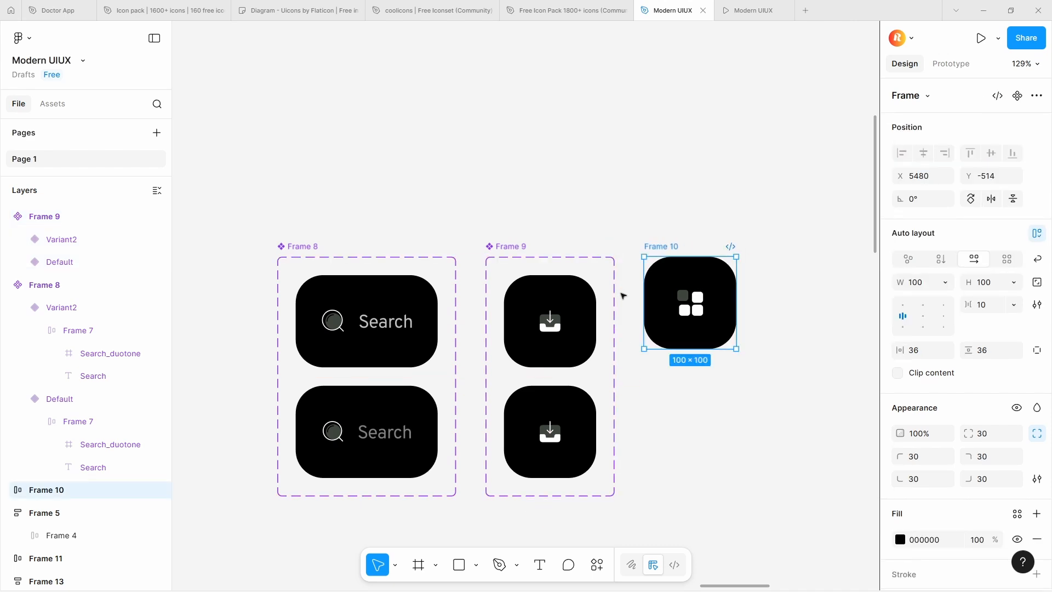
Lower the opacity of the white colour in the download icon of the default variant
{"action": "double_click", "coordinate": [549, 321]}
{"action": "scroll", "coordinate": [983, 471], "scroll_direction": "down", "scroll_amount": 3}
{"action": "left_click", "coordinate": [556, 438]}
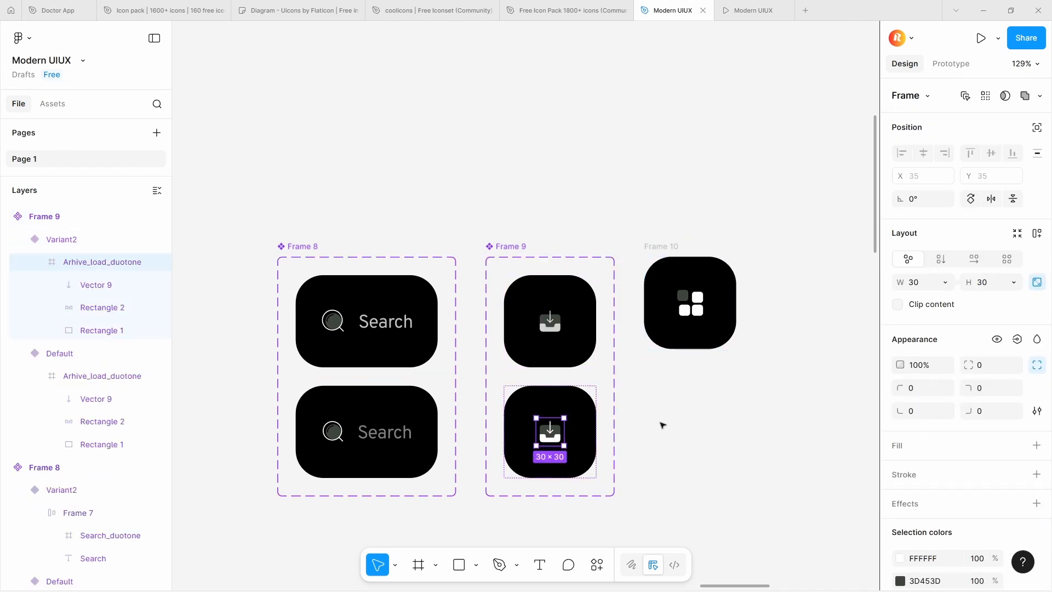
{"action": "key", "text": "Escape"}
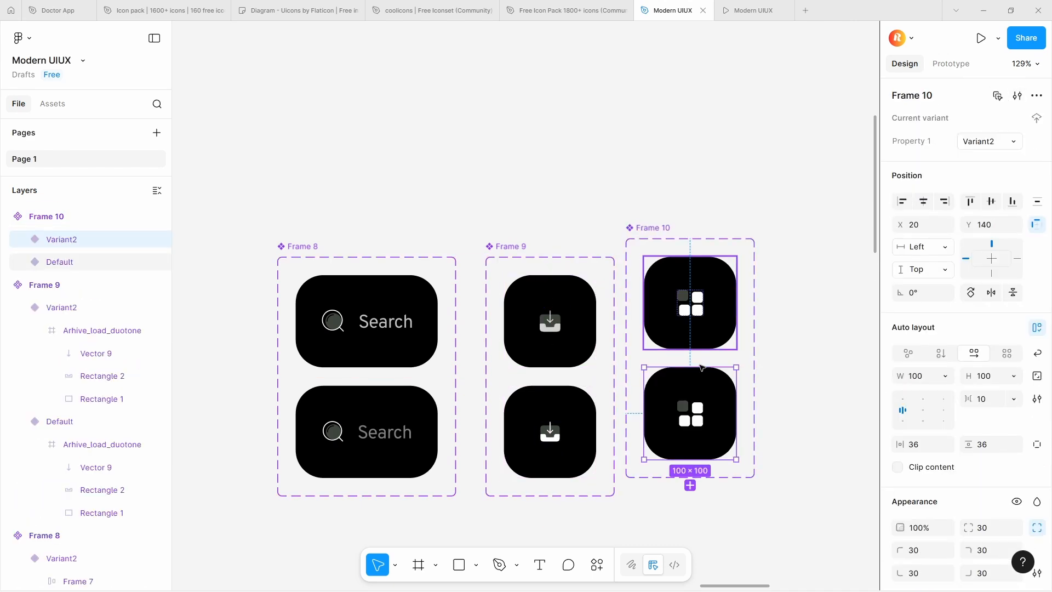
Make the grid button a component with a second variant and set the default icon's white colour to 80% opacity
{"action": "double_click", "coordinate": [696, 416]}
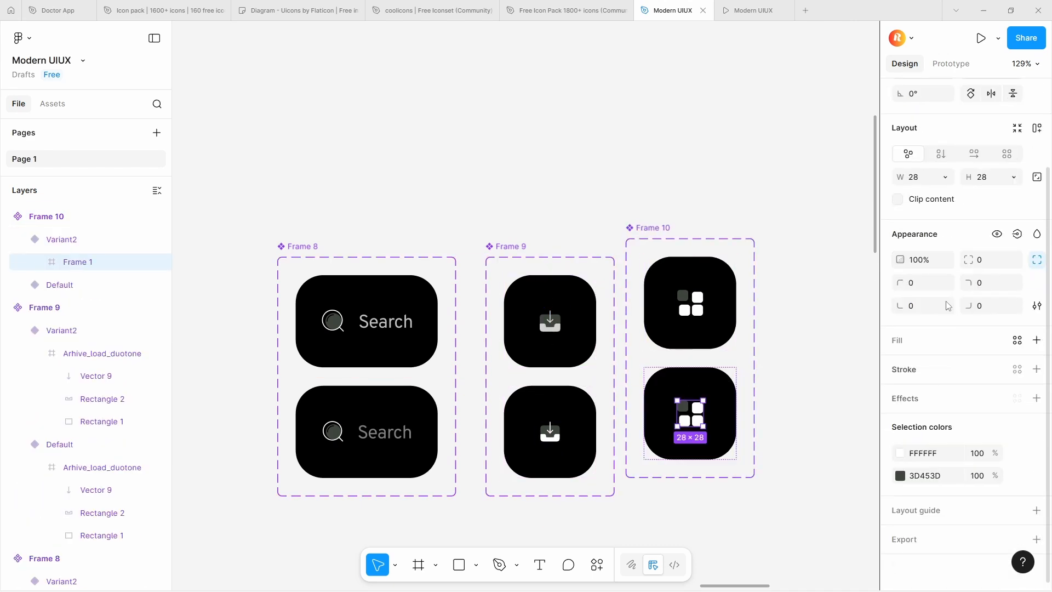
{"action": "double_click", "coordinate": [692, 305]}
{"action": "scroll", "coordinate": [979, 451], "scroll_direction": "down", "scroll_amount": 3}
{"action": "left_click", "coordinate": [979, 451]}
{"action": "type", "text": "80"}
{"action": "left_click", "coordinate": [765, 445]}
Delete the copied avatar button from the lower row above frame 2
{"action": "scroll", "coordinate": [766, 445], "scroll_direction": "down", "scroll_amount": 6}
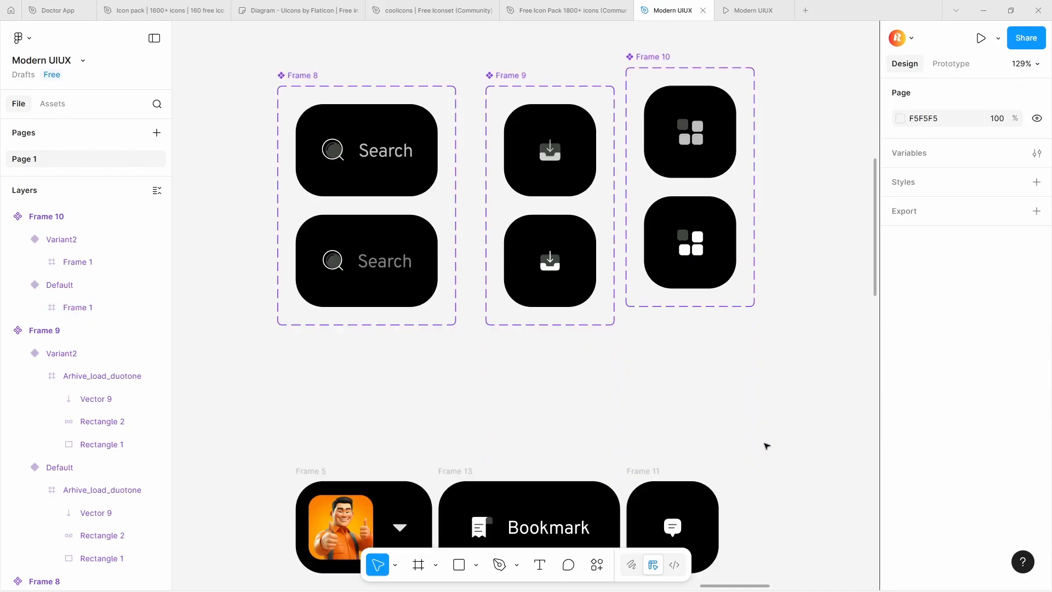
{"action": "double_click", "coordinate": [515, 364]}
{"action": "left_click", "coordinate": [318, 299]}
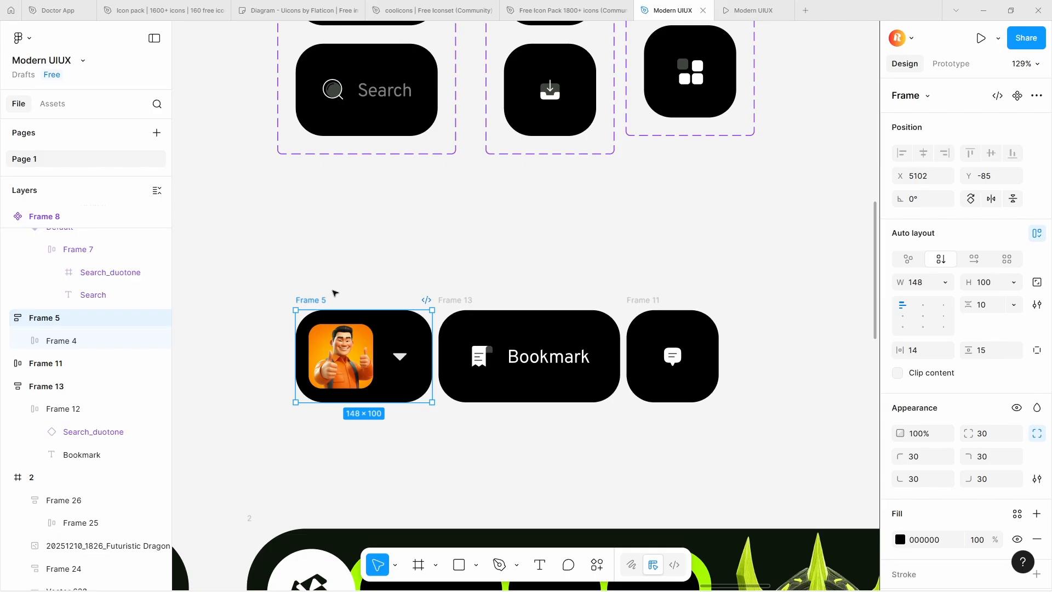
{"action": "key", "text": "Delete"}
Turn the copied Bookmark button into a component and add a second variant
{"action": "left_click", "coordinate": [461, 298]}
{"action": "key", "text": "ctrl+alt+k"}
{"action": "left_click", "coordinate": [529, 428]}
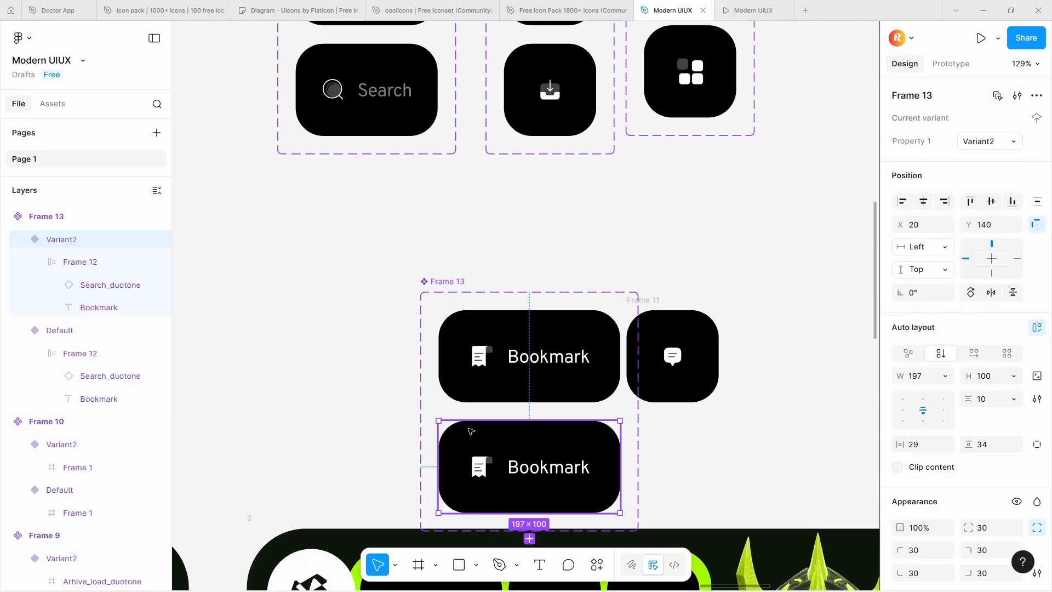
Lower the opacity of the white colour in the bookmark icon of Variant2
{"action": "scroll", "coordinate": [474, 425], "scroll_direction": "down", "scroll_amount": 1}
{"action": "double_click", "coordinate": [488, 385]}
{"action": "scroll", "coordinate": [493, 402], "scroll_direction": "up", "scroll_amount": 3}
{"action": "double_click", "coordinate": [499, 358]}
{"action": "scroll", "coordinate": [500, 357], "scroll_direction": "up", "scroll_amount": 3}
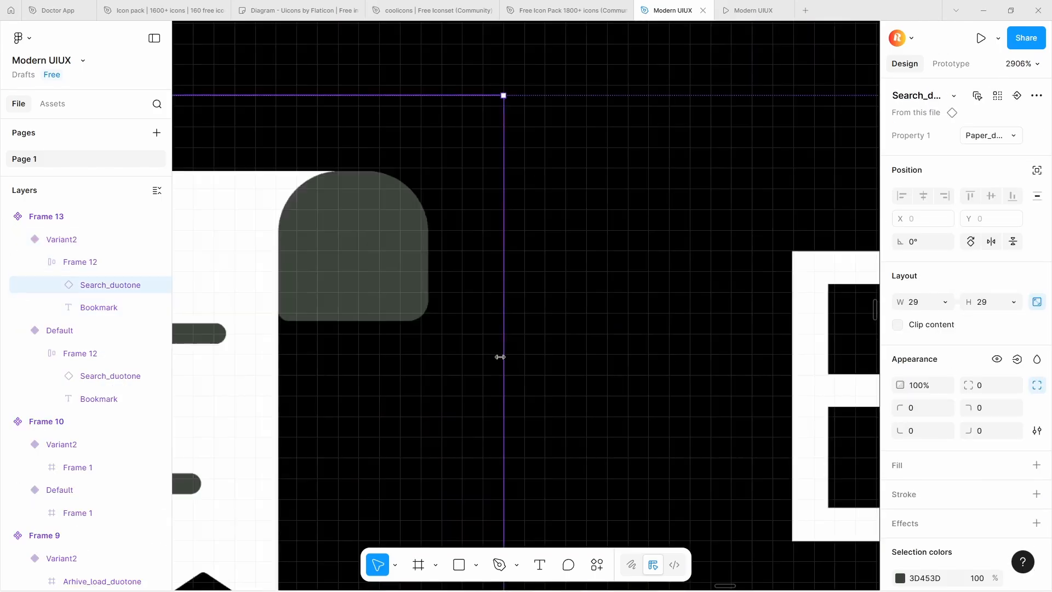
{"action": "scroll", "coordinate": [501, 357], "scroll_direction": "down", "scroll_amount": 5}
Try 75% fill opacity on Variant2's Bookmark label, and return it to 100%
{"action": "left_click", "coordinate": [632, 359]}
{"action": "scroll", "coordinate": [631, 362], "scroll_direction": "down", "scroll_amount": 2}
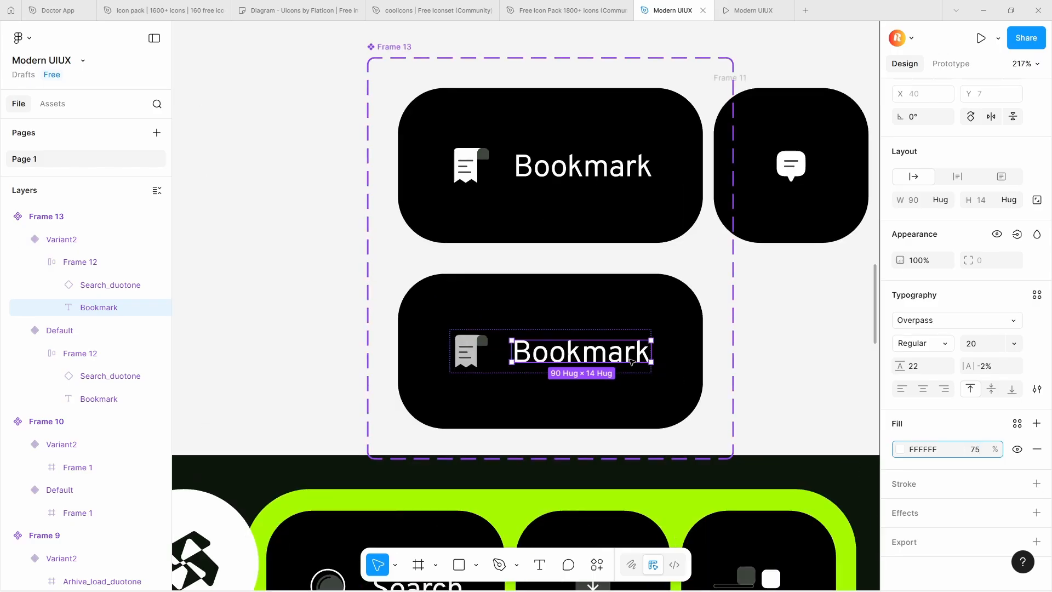
{"action": "double_click", "coordinate": [630, 356]}
{"action": "left_click", "coordinate": [976, 449]}
{"action": "type", "text": "100"}
Set the fill opacity of the Bookmark label in the default variant to 75%
{"action": "double_click", "coordinate": [624, 168]}
{"action": "left_click", "coordinate": [976, 450]}
{"action": "type", "text": "75"}
{"action": "key", "text": "Return"}
{"action": "scroll", "coordinate": [603, 189], "scroll_direction": "down", "scroll_amount": 3}
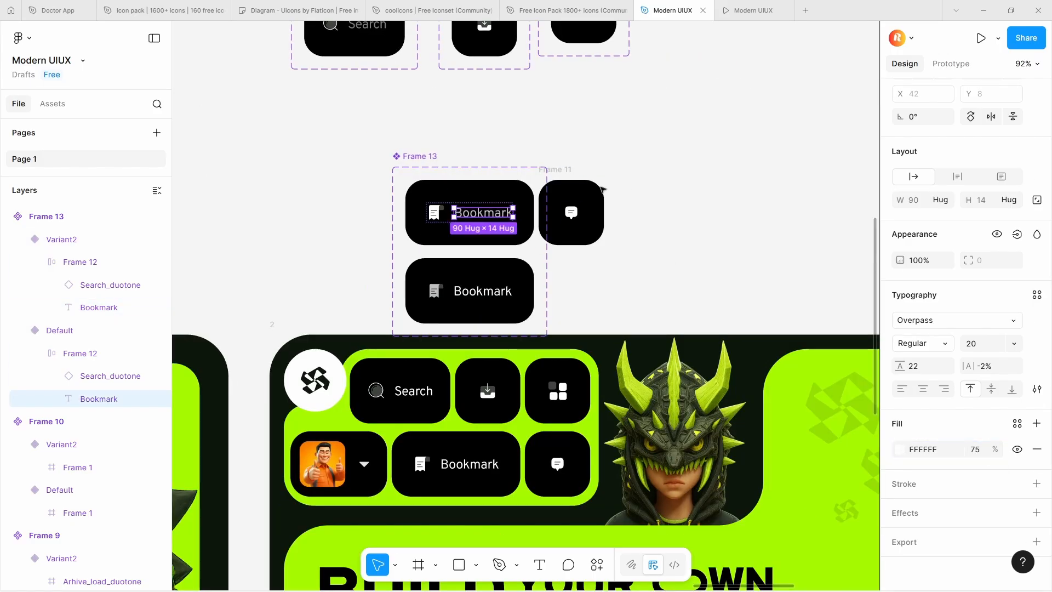
Separate the chat button from the Bookmark component set and turn it into a component with a second variant
{"action": "left_click_drag", "start_coordinate": [555, 169], "coordinate": [588, 156]}
{"action": "left_click", "coordinate": [433, 156], "text": "shift"}
{"action": "left_click_drag", "start_coordinate": [437, 155], "coordinate": [431, 129]}
{"action": "left_click", "coordinate": [581, 130]}
{"action": "left_click", "coordinate": [1017, 95]}
{"action": "left_click", "coordinate": [1017, 96]}
{"action": "scroll", "coordinate": [577, 230], "scroll_direction": "up", "scroll_amount": 3}
Try resizing the grid icon's frame in the default variant of Frame 10, and undo the change
{"action": "double_click", "coordinate": [620, 276]}
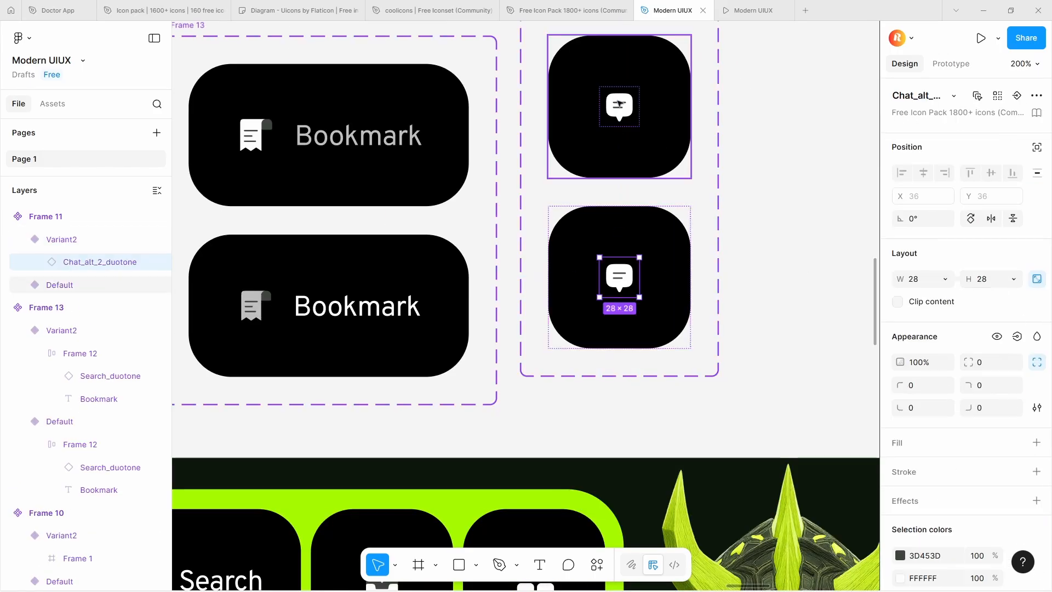
{"action": "double_click", "coordinate": [619, 104]}
{"action": "scroll", "coordinate": [603, 110], "scroll_direction": "up", "scroll_amount": 12}
{"action": "double_click", "coordinate": [592, 269]}
{"action": "double_click", "coordinate": [593, 438]}
{"action": "double_click", "coordinate": [376, 298]}
{"action": "double_click", "coordinate": [592, 268]}
{"action": "left_click", "coordinate": [925, 282]}
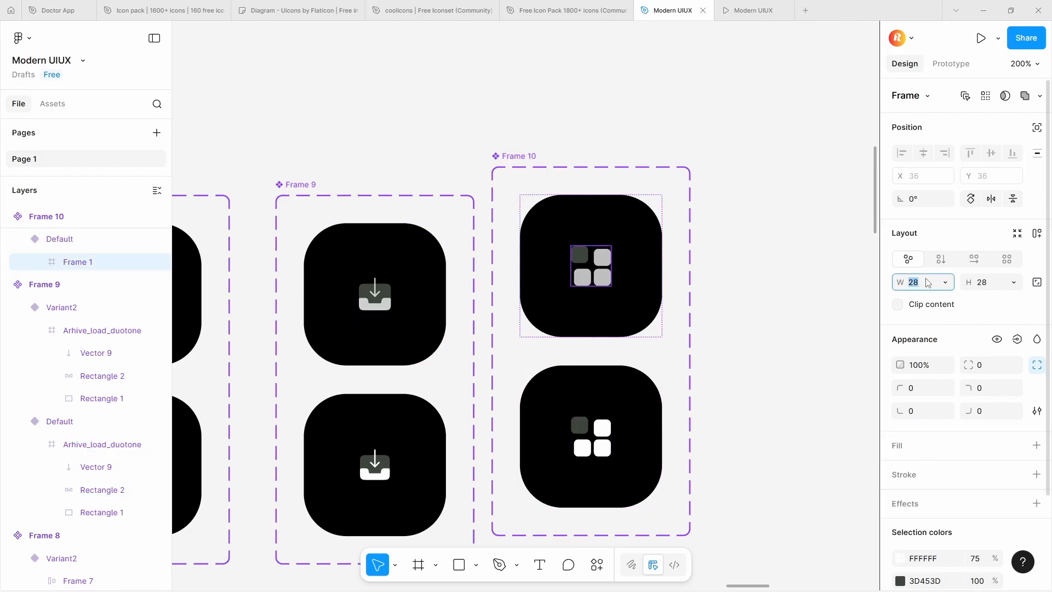
{"action": "left_click", "coordinate": [1036, 283]}
{"action": "key", "text": "4"}
{"action": "key", "text": "ctrl+z"}
{"action": "key", "text": "ctrl+z"}
{"action": "key", "text": "Return"}
Centre the auto layout contents in the default variant of the grid button and in the chat button's second variant
{"action": "left_click", "coordinate": [626, 305]}
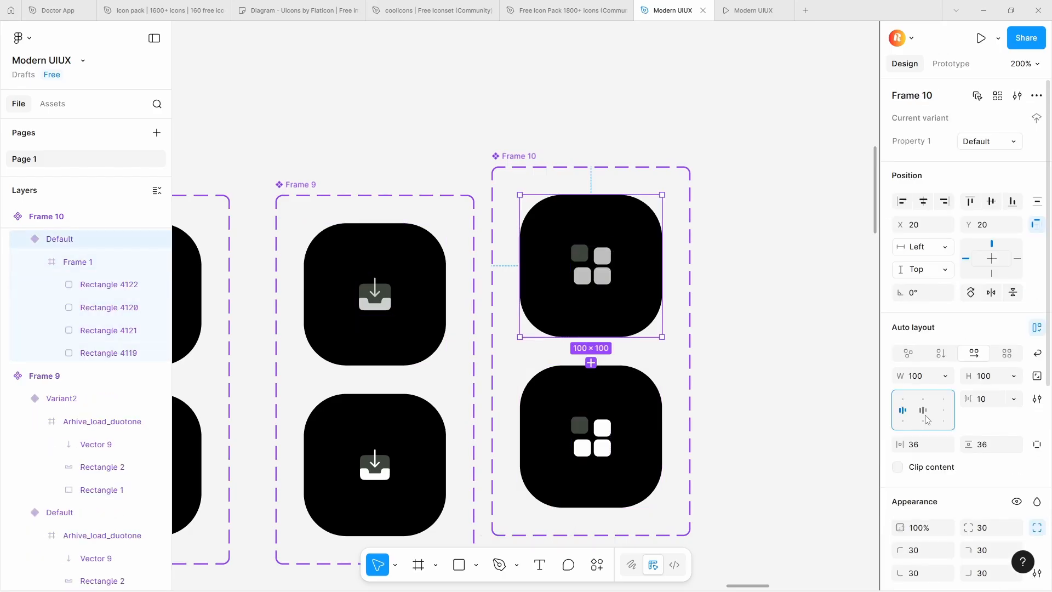
{"action": "left_click", "coordinate": [923, 412]}
{"action": "scroll", "coordinate": [702, 293], "scroll_direction": "down", "scroll_amount": 6}
{"action": "left_click", "coordinate": [641, 204]}
{"action": "scroll", "coordinate": [607, 245], "scroll_direction": "down", "scroll_amount": 3}
{"action": "double_click", "coordinate": [554, 204]}
{"action": "scroll", "coordinate": [963, 321], "scroll_direction": "down", "scroll_amount": 2}
{"action": "double_click", "coordinate": [663, 181]}
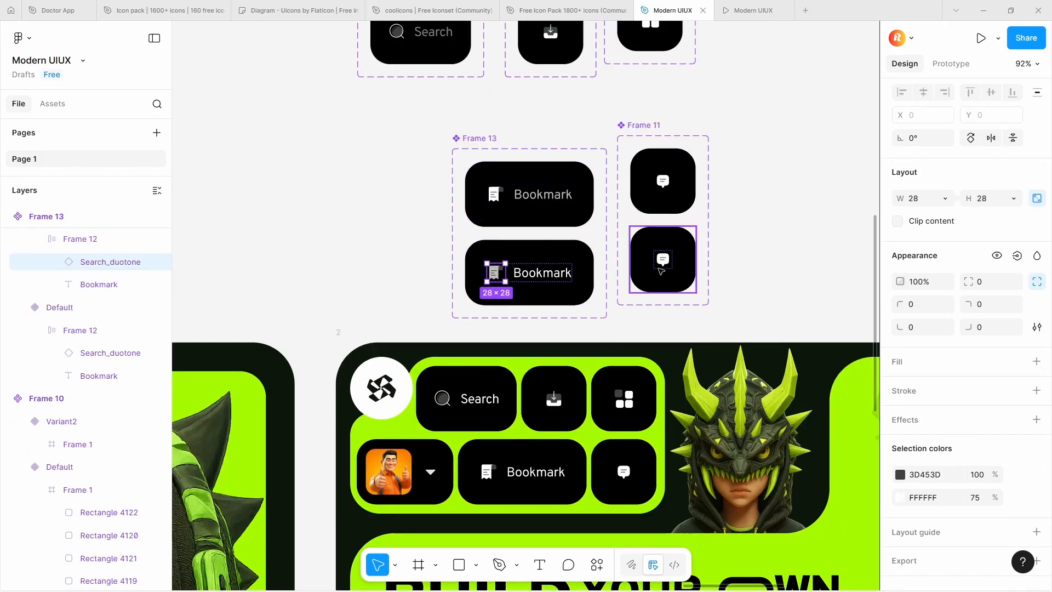
{"action": "left_click", "coordinate": [663, 204]}
{"action": "left_click", "coordinate": [663, 282]}
{"action": "left_click", "coordinate": [924, 301]}
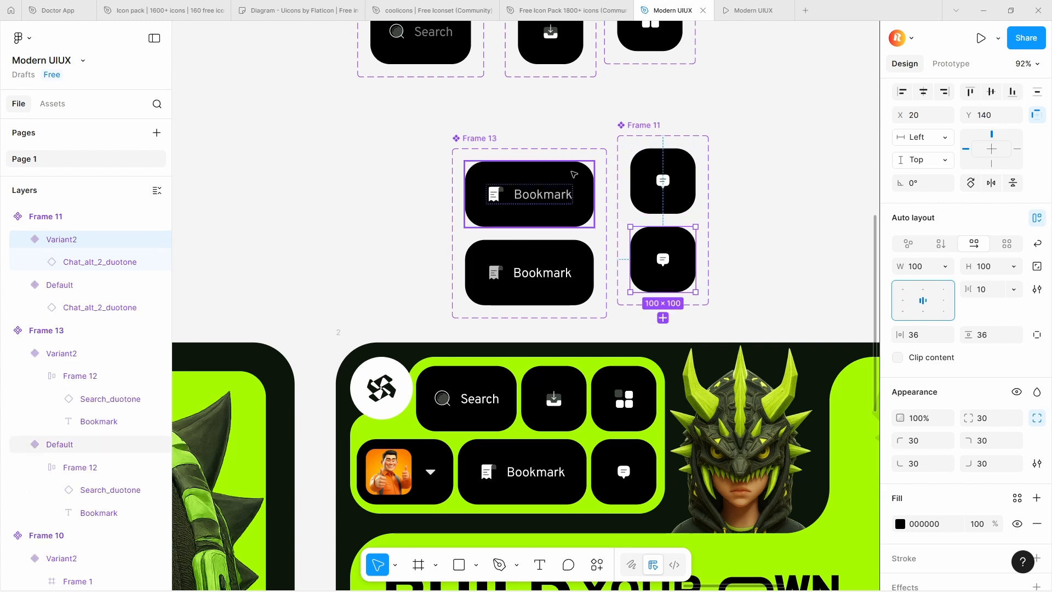
Set the white colour of the default chat icon to 70% opacity, and line up Frame 10 with the neighbouring component sets
{"action": "scroll", "coordinate": [571, 172], "scroll_direction": "down", "scroll_amount": 3}
{"action": "double_click", "coordinate": [626, 177]}
{"action": "left_click", "coordinate": [978, 476]}
{"action": "type", "text": "70"}
{"action": "left_click", "coordinate": [729, 197]}
{"action": "scroll", "coordinate": [634, 141], "scroll_direction": "up", "scroll_amount": 3}
{"action": "left_click_drag", "start_coordinate": [624, 171], "coordinate": [633, 179]}
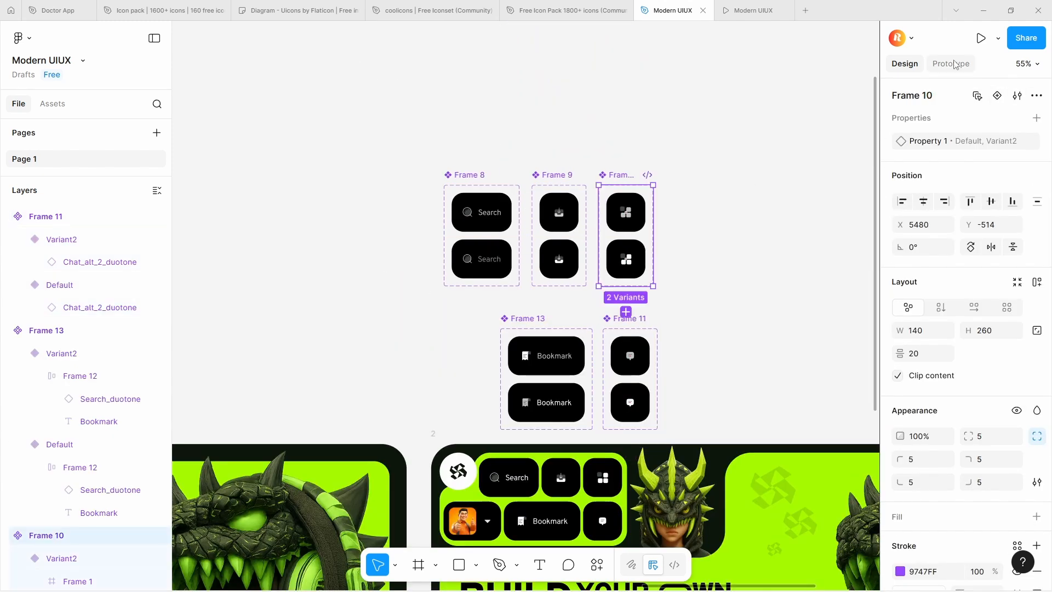
Add prototype links between the inbox button's variants, with Variant2 returning to Default on mouse leave
{"action": "left_click", "coordinate": [951, 63]}
{"action": "scroll", "coordinate": [558, 217], "scroll_direction": "up", "scroll_amount": 6}
{"action": "left_click", "coordinate": [558, 217]}
{"action": "left_click_drag", "start_coordinate": [559, 252], "coordinate": [570, 225]}
{"action": "left_click", "coordinate": [569, 301]}
{"action": "left_click", "coordinate": [597, 318]}
{"action": "left_click", "coordinate": [595, 432]}
{"action": "left_click", "coordinate": [635, 287]}
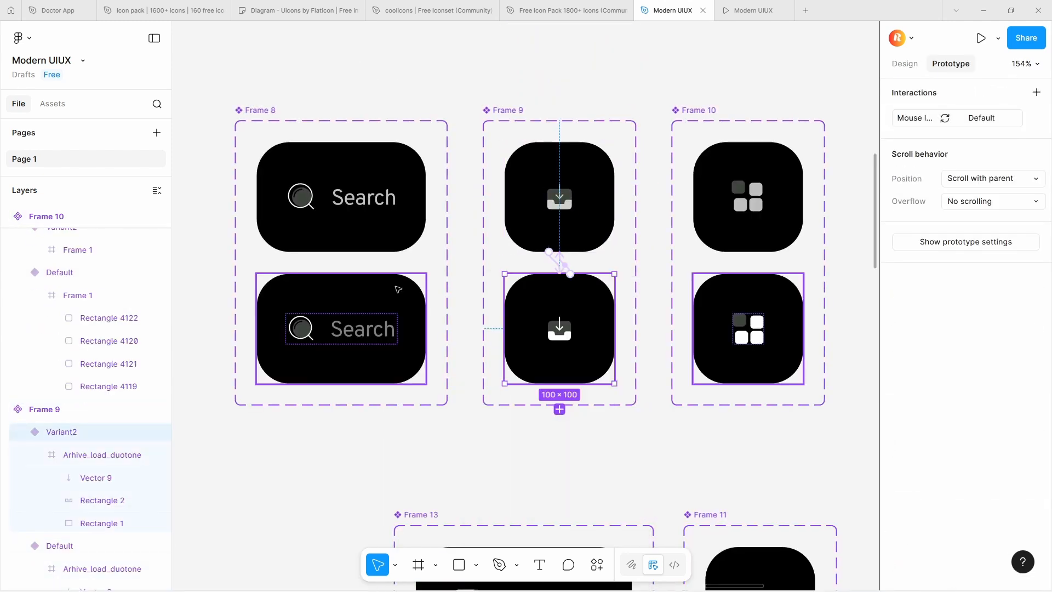
Link the Search button's Variant2 back to its Default variant on mouse leave
{"action": "left_click", "coordinate": [383, 293]}
{"action": "left_click_drag", "start_coordinate": [352, 273], "coordinate": [357, 226]}
{"action": "left_click", "coordinate": [384, 319]}
{"action": "left_click", "coordinate": [378, 431]}
Link the grid button's two variants with a hover interaction to Variant2 and a mouse-leave return to Default
{"action": "left_click", "coordinate": [753, 304]}
{"action": "left_click", "coordinate": [775, 318]}
{"action": "left_click_drag", "start_coordinate": [748, 273], "coordinate": [745, 295]}
{"action": "left_click", "coordinate": [783, 431]}
{"action": "left_click", "coordinate": [775, 340]}
{"action": "left_click", "coordinate": [785, 374]}
Set the trigger of the inbox button's Default-to-Variant2 interaction to While hovering
{"action": "left_click", "coordinate": [540, 234]}
{"action": "left_click", "coordinate": [555, 262]}
{"action": "left_click", "coordinate": [589, 330]}
{"action": "left_click", "coordinate": [599, 365]}
Connect the Bookmark button's Default variant to Variant2 and add the mouse-leave return to Default
{"action": "scroll", "coordinate": [576, 345], "scroll_direction": "down", "scroll_amount": 6}
{"action": "left_click", "coordinate": [534, 293]}
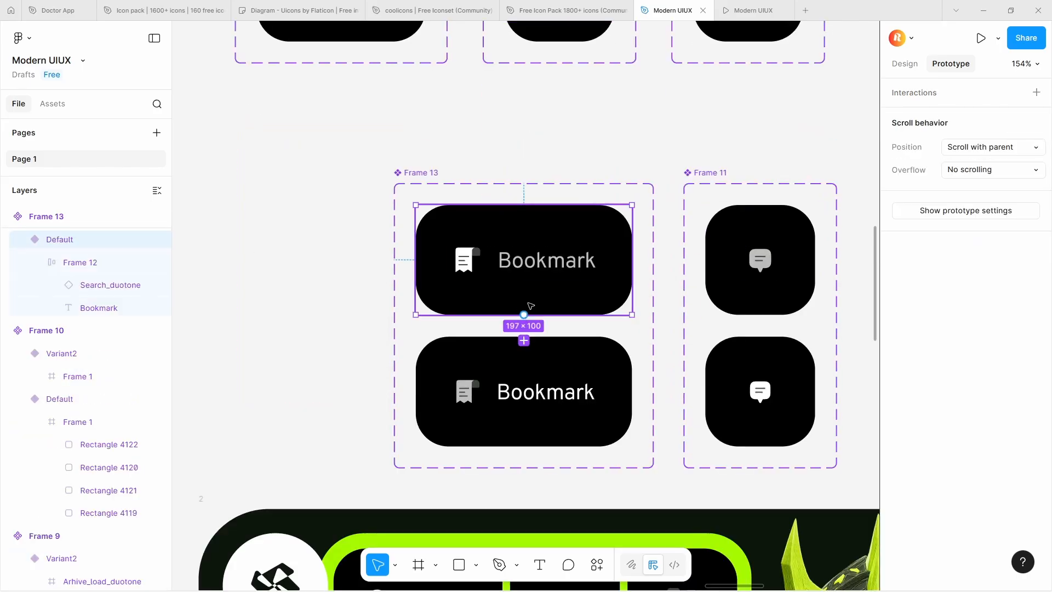
{"action": "mouse_move", "coordinate": [524, 315]}
{"action": "left_mouse_down"}
{"action": "mouse_move", "coordinate": [529, 354]}
{"action": "mouse_move", "coordinate": [532, 300]}
{"action": "left_mouse_up"}
{"action": "left_click", "coordinate": [566, 402]}
{"action": "left_click", "coordinate": [559, 380]}
{"action": "left_click", "coordinate": [561, 493]}
Link the chat button's Default variant to Variant2 with the While hovering trigger
{"action": "left_click", "coordinate": [770, 293]}
{"action": "left_click_drag", "start_coordinate": [760, 314], "coordinate": [762, 353]}
{"action": "left_click", "coordinate": [794, 402]}
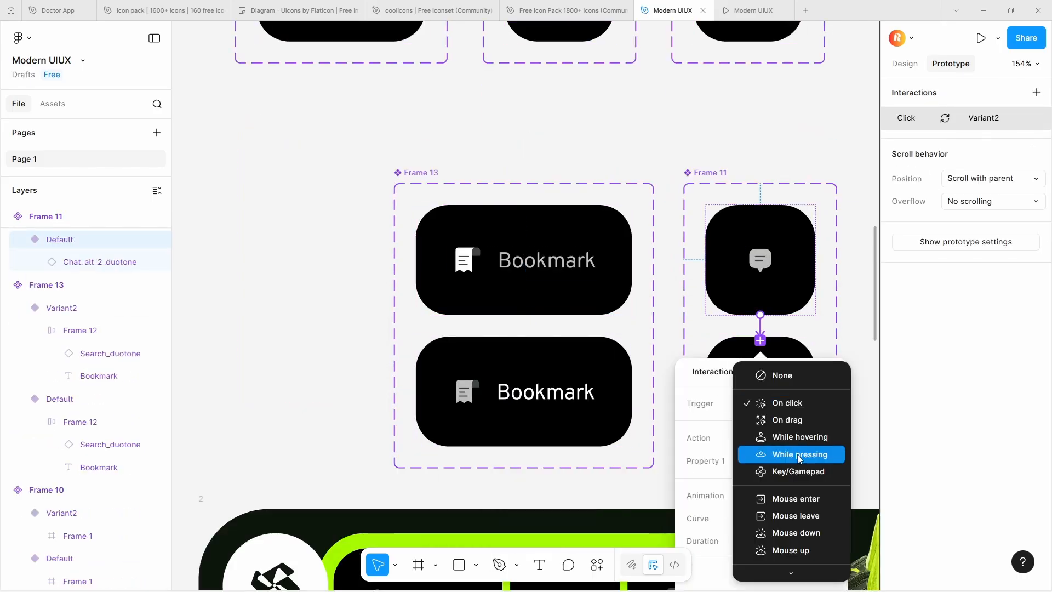
{"action": "left_click", "coordinate": [796, 436]}
{"action": "left_click", "coordinate": [784, 348]}
{"action": "left_click", "coordinate": [547, 198]}
Delete the original Search, inbox, grid, chat and Bookmark buttons from the navigation area of frame 2
{"action": "scroll", "coordinate": [532, 197], "scroll_direction": "down", "scroll_amount": 3}
{"action": "left_click", "coordinate": [904, 64]}
{"action": "left_click", "coordinate": [527, 321]}
{"action": "key", "text": "Delete"}
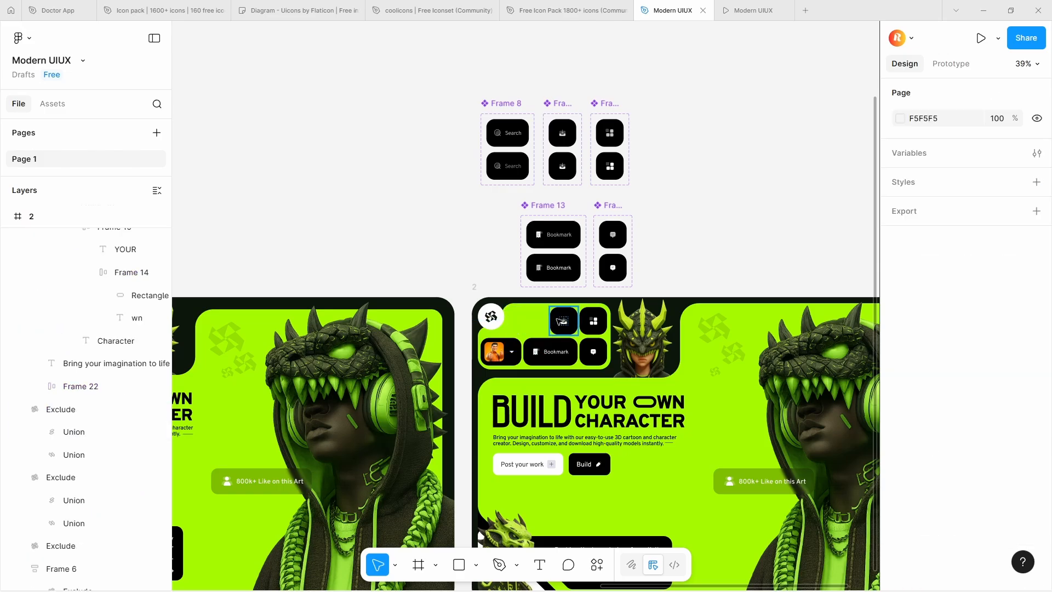
{"action": "left_click", "coordinate": [564, 321]}
{"action": "key", "text": "Delete"}
{"action": "left_click", "coordinate": [594, 321]}
{"action": "key", "text": "Delete"}
{"action": "left_click", "coordinate": [597, 355]}
{"action": "key", "text": "Delete"}
{"action": "left_click", "coordinate": [551, 351]}
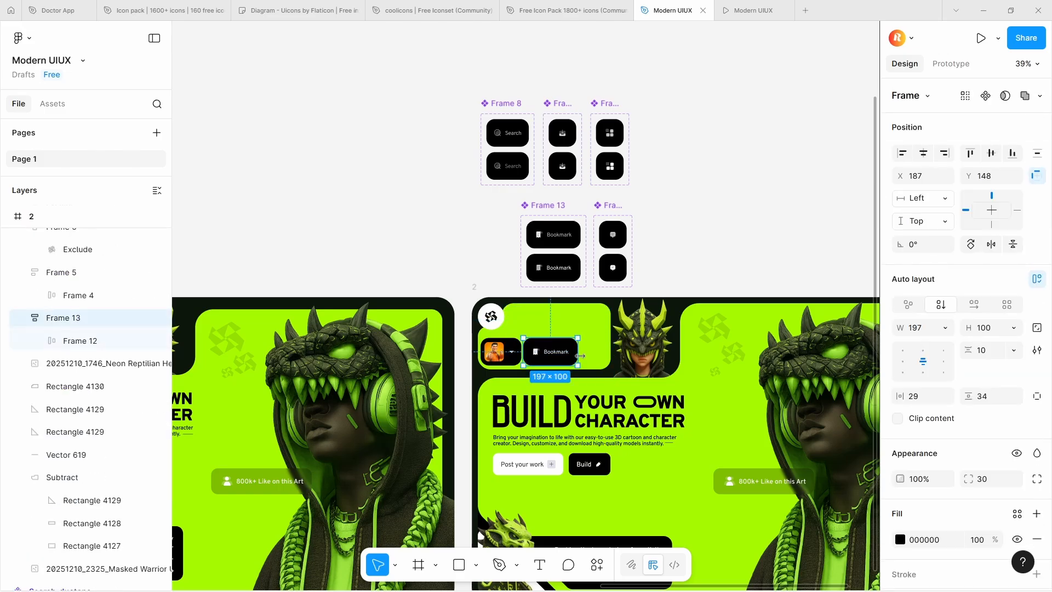
{"action": "key", "text": "Delete"}
Place instances of the Search, inbox, grid, Bookmark and chat components in the green navigation area of frame 2
{"action": "left_click", "coordinate": [514, 138]}
{"action": "left_click_drag", "start_coordinate": [514, 138], "coordinate": [534, 323]}
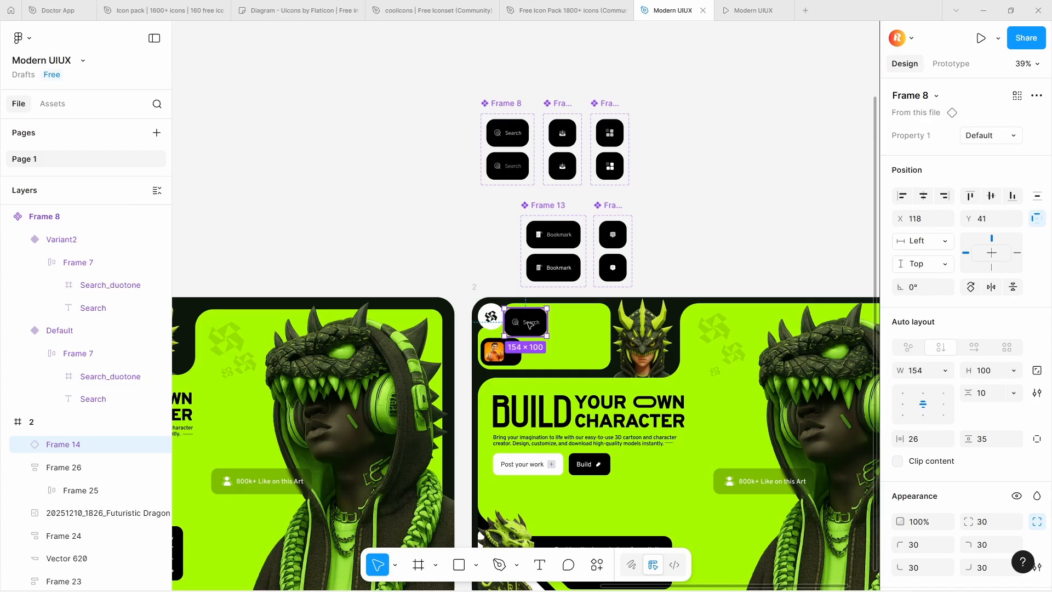
{"action": "left_click_drag", "start_coordinate": [564, 134], "coordinate": [568, 324]}
{"action": "left_click_drag", "start_coordinate": [613, 133], "coordinate": [599, 322]}
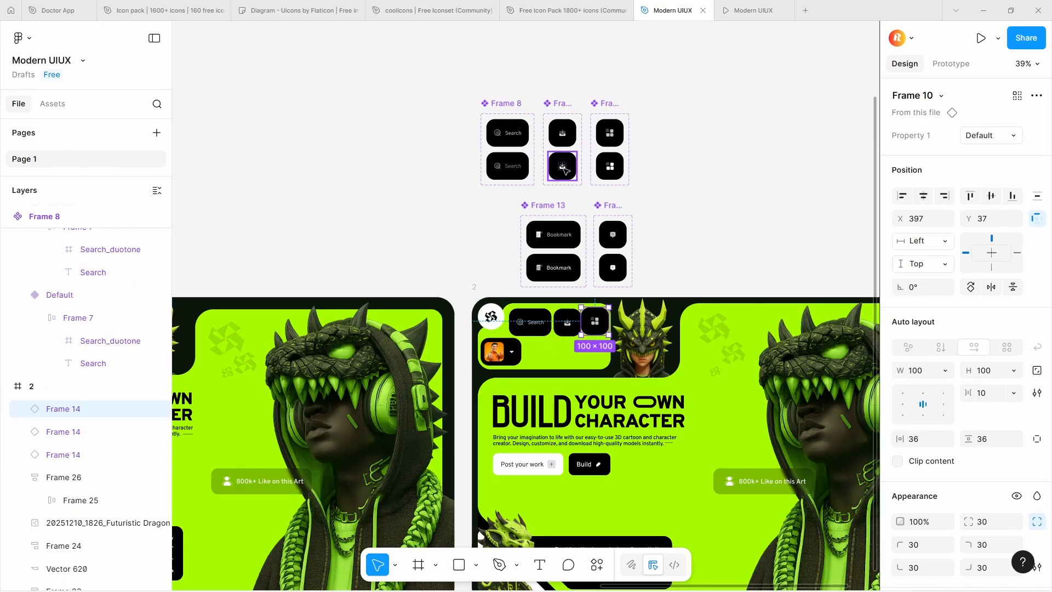
{"action": "left_click_drag", "start_coordinate": [557, 237], "coordinate": [557, 358]}
{"action": "left_click_drag", "start_coordinate": [612, 278], "coordinate": [599, 369]}
Place the Bookmark instance beside the avatar button and move the Search instance to X 135, Y 37
{"action": "scroll", "coordinate": [597, 353], "scroll_direction": "up", "scroll_amount": 6}
{"action": "left_click_drag", "start_coordinate": [482, 365], "coordinate": [469, 354]}
{"action": "left_click", "coordinate": [351, 340], "text": "shift"}
{"action": "left_click", "coordinate": [409, 298], "text": "shift"}
{"action": "left_click", "coordinate": [356, 340], "text": "shift"}
{"action": "scroll", "coordinate": [438, 317], "scroll_direction": "up", "scroll_amount": 3}
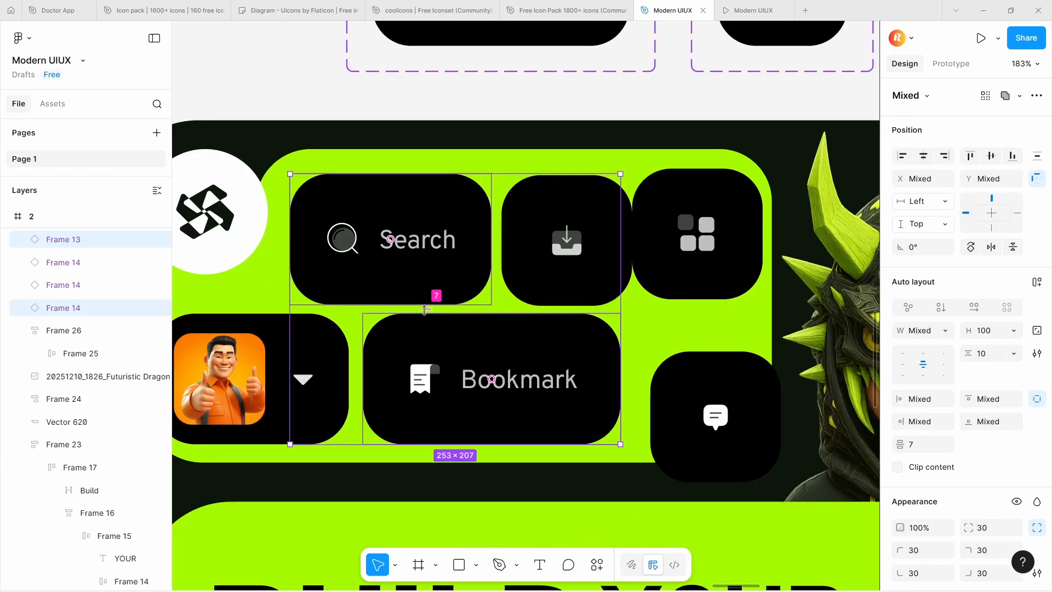
{"action": "left_click", "coordinate": [438, 345], "text": "shift"}
{"action": "key", "text": "Up"}
{"action": "key", "text": "alt"}
{"action": "key", "text": "Up"}
{"action": "key", "text": "Up"}
{"action": "key", "text": "Up"}
{"action": "key", "text": "Up"}
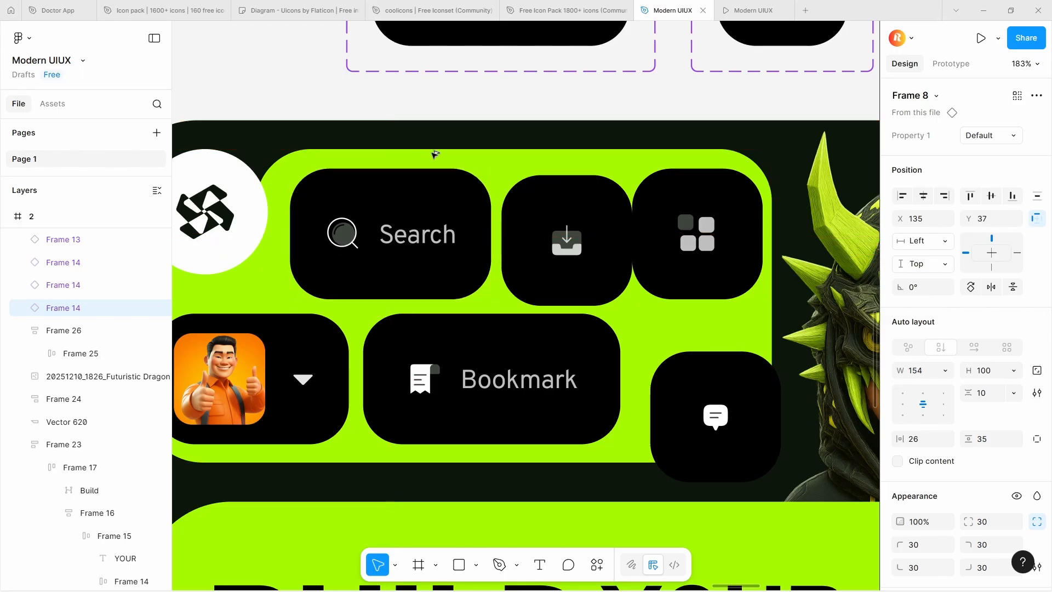
Arrange the Search, inbox and grid instances in one row at Y 36, shifted slightly towards the logo
{"action": "left_click_drag", "start_coordinate": [591, 294], "coordinate": [588, 285]}
{"action": "left_click", "coordinate": [695, 265]}
{"action": "key", "text": "Up"}
{"action": "left_click", "coordinate": [589, 219], "text": "shift"}
{"action": "left_click", "coordinate": [461, 219], "text": "shift"}
{"action": "left_click_drag", "start_coordinate": [713, 189], "coordinate": [707, 189]}
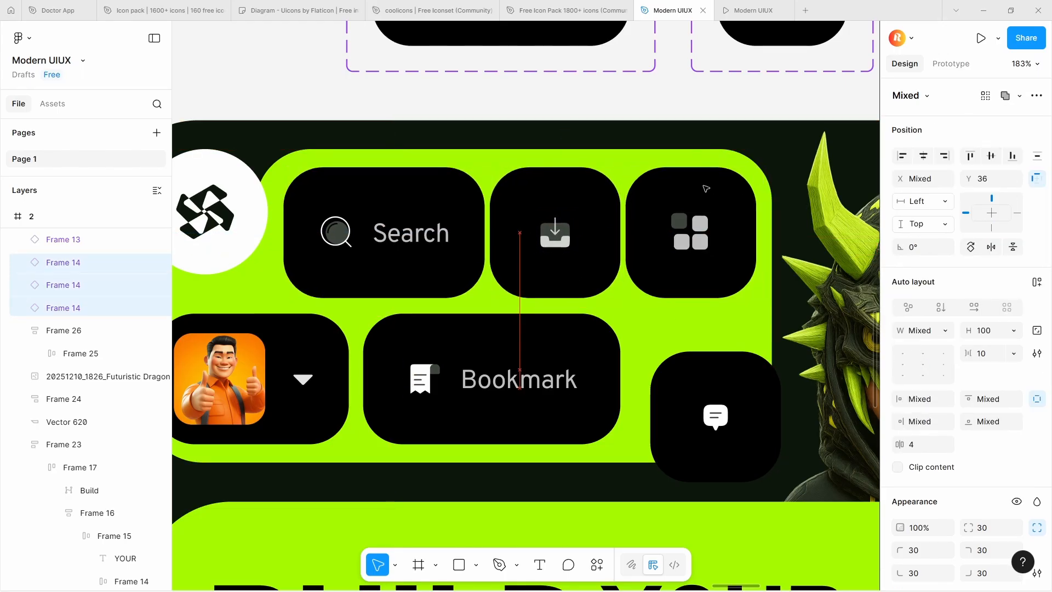
{"action": "key", "text": "Down"}
{"action": "key", "text": "Left"}
{"action": "key", "text": "Left"}
Move the chat instance into the lower row, right beside the Bookmark instance
{"action": "left_click_drag", "start_coordinate": [711, 448], "coordinate": [683, 410]}
{"action": "left_click", "coordinate": [583, 422]}
{"action": "key", "text": "Left"}
{"action": "key", "text": "Left"}
{"action": "key", "text": "Left"}
{"action": "key", "text": "Left"}
{"action": "key", "text": "Left"}
Nudge the grid and chat instances outward, and distribute the Search, inbox and grid instances evenly across their row
{"action": "left_click", "coordinate": [610, 246]}
{"action": "scroll", "coordinate": [610, 247], "scroll_direction": "down", "scroll_amount": 1}
{"action": "left_click", "coordinate": [690, 270]}
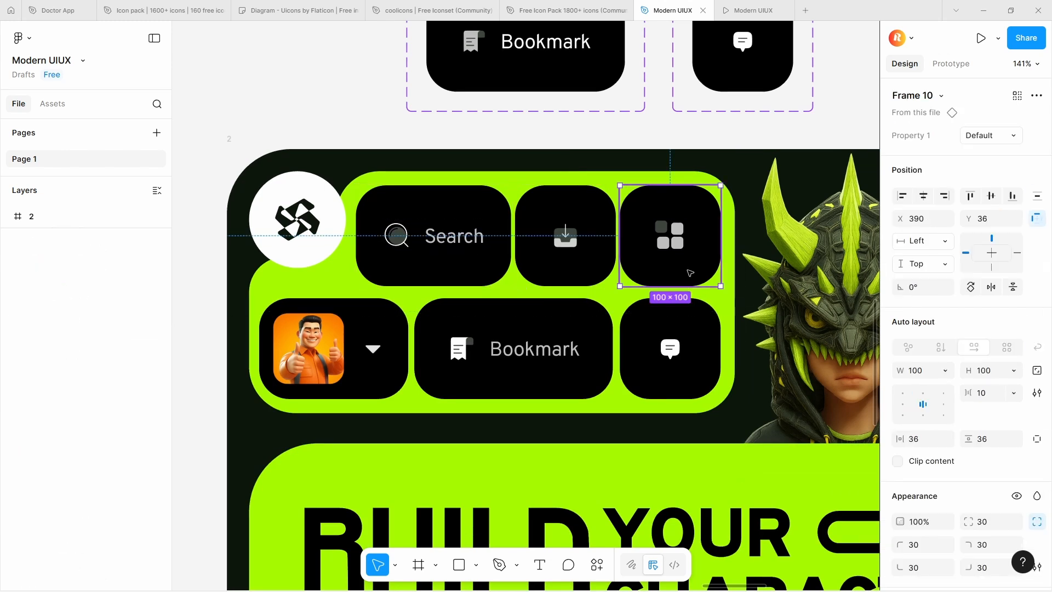
{"action": "left_click", "coordinate": [699, 340], "text": "shift"}
{"action": "key", "text": "Right"}
{"action": "key", "text": "Right"}
{"action": "key", "text": "Right"}
{"action": "key", "text": "Right"}
{"action": "left_click", "coordinate": [570, 327]}
{"action": "left_click", "coordinate": [428, 252]}
{"action": "left_click", "coordinate": [565, 252], "text": "shift"}
{"action": "left_click", "coordinate": [666, 257], "text": "shift"}
{"action": "key", "text": "alt+shift+h"}
Nudge the chat instance outward and distribute the avatar, Bookmark and chat buttons evenly in the lower row
{"action": "left_click", "coordinate": [648, 338]}
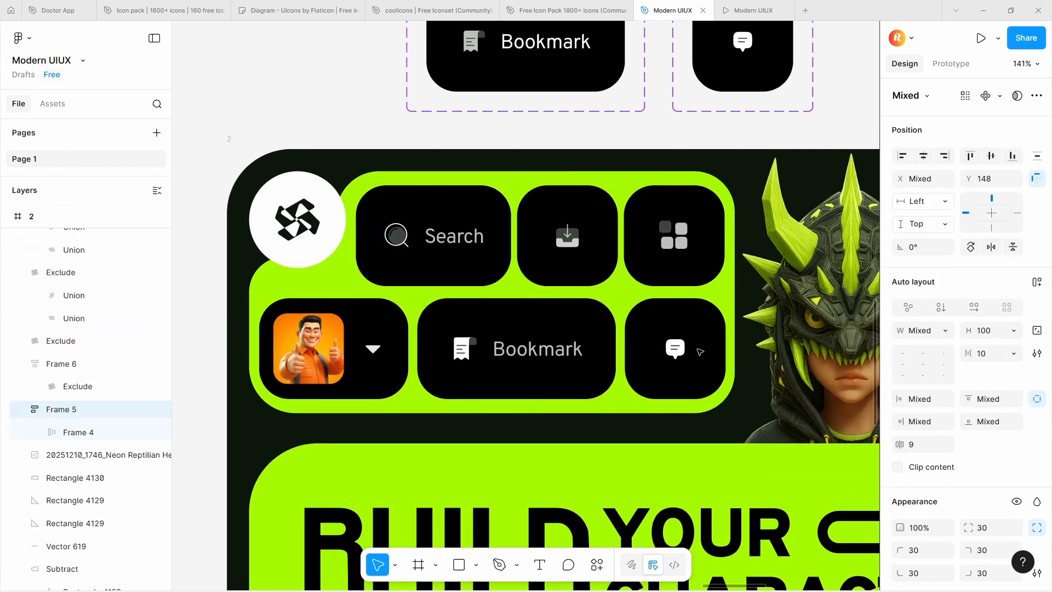
{"action": "left_click", "coordinate": [707, 345]}
{"action": "key", "text": "Left"}
{"action": "key", "text": "Right"}
{"action": "key", "text": "Right"}
{"action": "left_click", "coordinate": [580, 364], "text": "shift"}
{"action": "left_click", "coordinate": [384, 357], "text": "shift"}
{"action": "key", "text": "alt+shift+h"}
Set the horizontal spacing between the avatar, Bookmark and chat buttons to 6, matching the upper row
{"action": "left_click", "coordinate": [428, 252]}
{"action": "left_click", "coordinate": [564, 252], "text": "shift"}
{"action": "left_click", "coordinate": [666, 258], "text": "shift"}
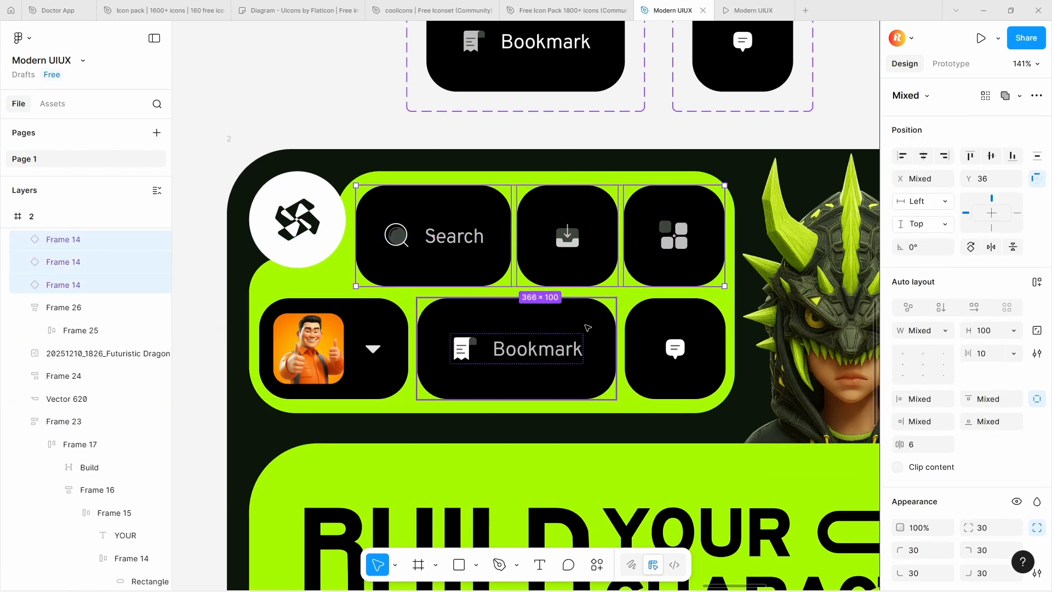
{"action": "left_click", "coordinate": [992, 358]}
{"action": "left_click", "coordinate": [983, 353]}
{"action": "scroll", "coordinate": [460, 313], "scroll_direction": "down", "scroll_amount": 3}
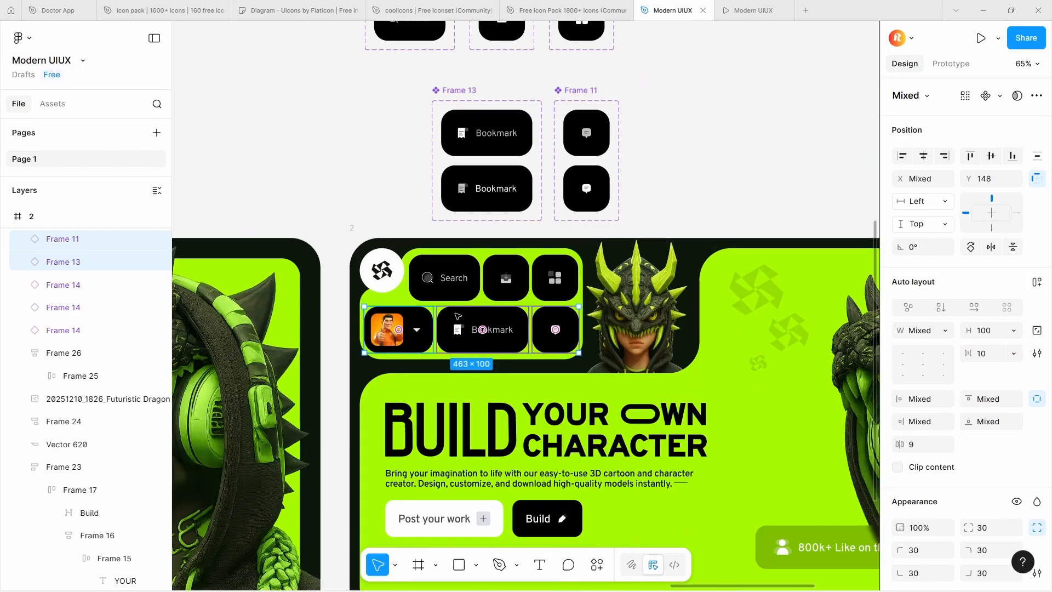
{"action": "mouse_move", "coordinate": [462, 327]}
{"action": "left_mouse_down"}
{"action": "mouse_move", "coordinate": [722, 94]}
{"action": "mouse_move", "coordinate": [461, 330]}
{"action": "left_mouse_up"}
{"action": "type", "text": "6"}
{"action": "key", "text": "Return"}
Position the lower row of three buttons at Y 148, with its end flush with the grid button above
{"action": "scroll", "coordinate": [545, 332], "scroll_direction": "up", "scroll_amount": 3}
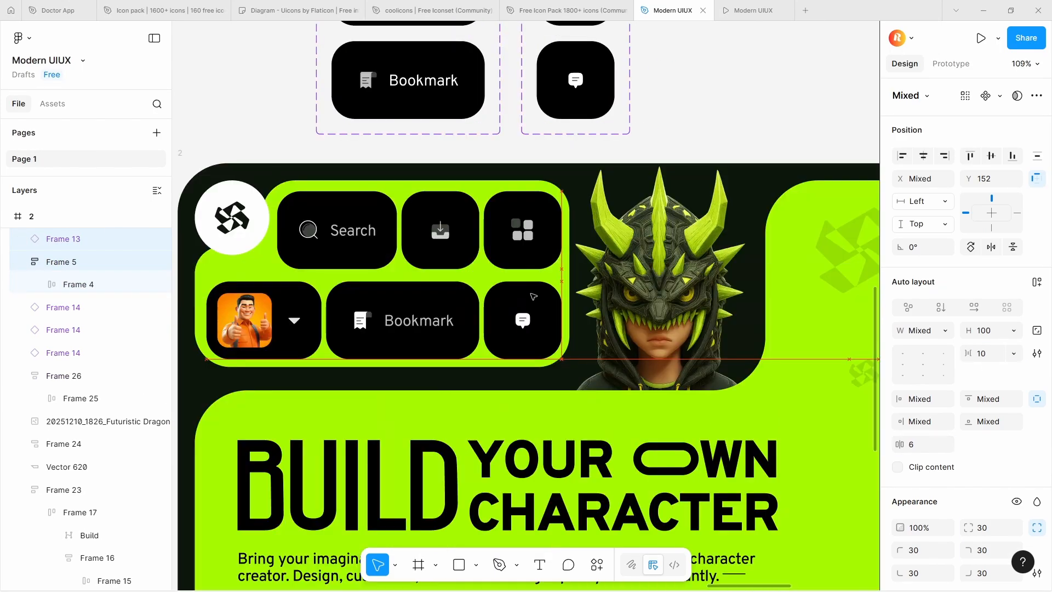
{"action": "left_click", "coordinate": [529, 241]}
{"action": "left_click", "coordinate": [521, 326]}
{"action": "left_click", "coordinate": [403, 332], "text": "shift"}
{"action": "left_click", "coordinate": [292, 340], "text": "shift"}
{"action": "left_click_drag", "start_coordinate": [292, 340], "coordinate": [297, 333]}
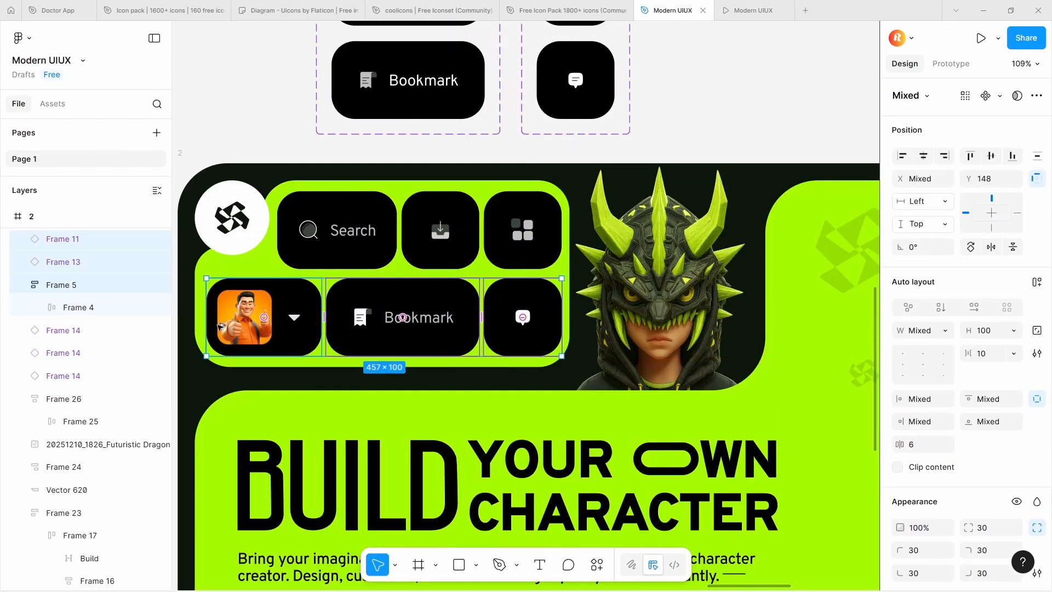
{"action": "scroll", "coordinate": [428, 303], "scroll_direction": "down", "scroll_amount": 3}
{"action": "left_click", "coordinate": [657, 167]}
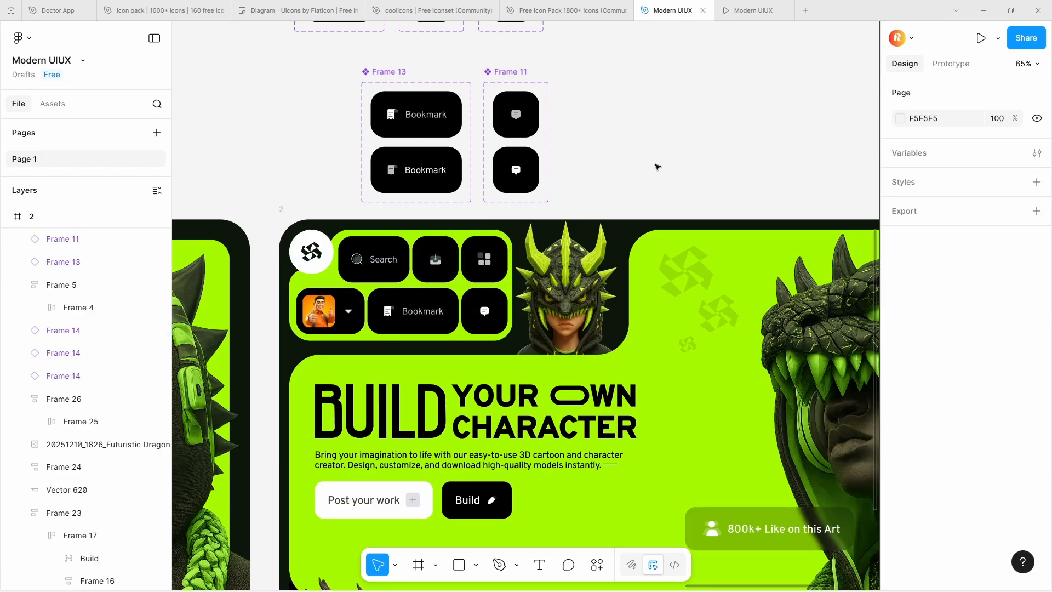
{"action": "scroll", "coordinate": [656, 167], "scroll_direction": "down", "scroll_amount": 3}
{"action": "scroll", "coordinate": [657, 167], "scroll_direction": "up", "scroll_amount": 4}
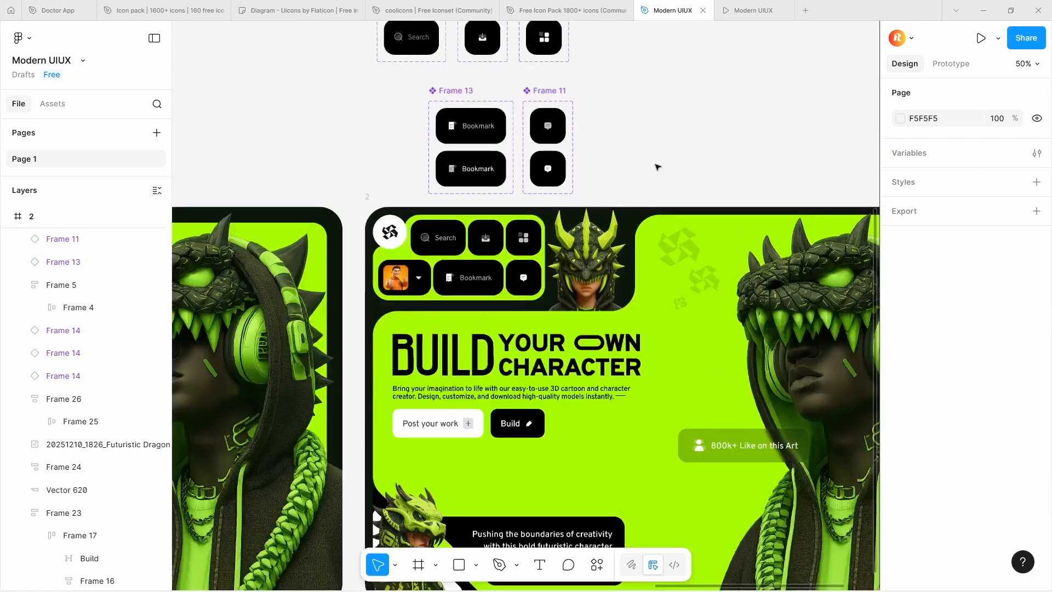
{"action": "scroll", "coordinate": [540, 75], "scroll_direction": "down", "scroll_amount": 2}
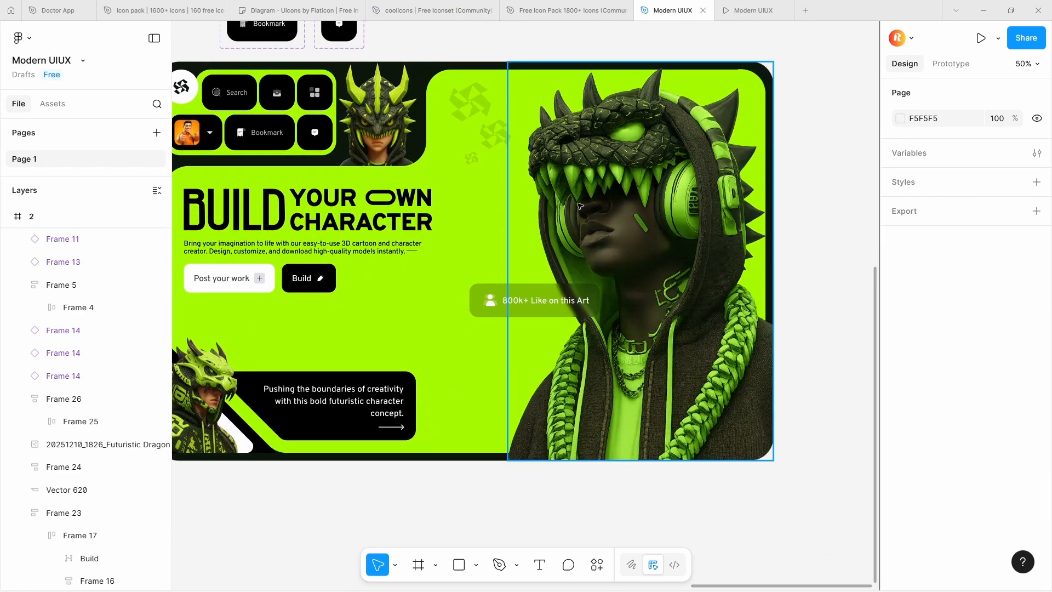
{"action": "scroll", "coordinate": [580, 206], "scroll_direction": "down", "scroll_amount": 2}
{"action": "scroll", "coordinate": [553, 394], "scroll_direction": "left", "scroll_amount": 2}
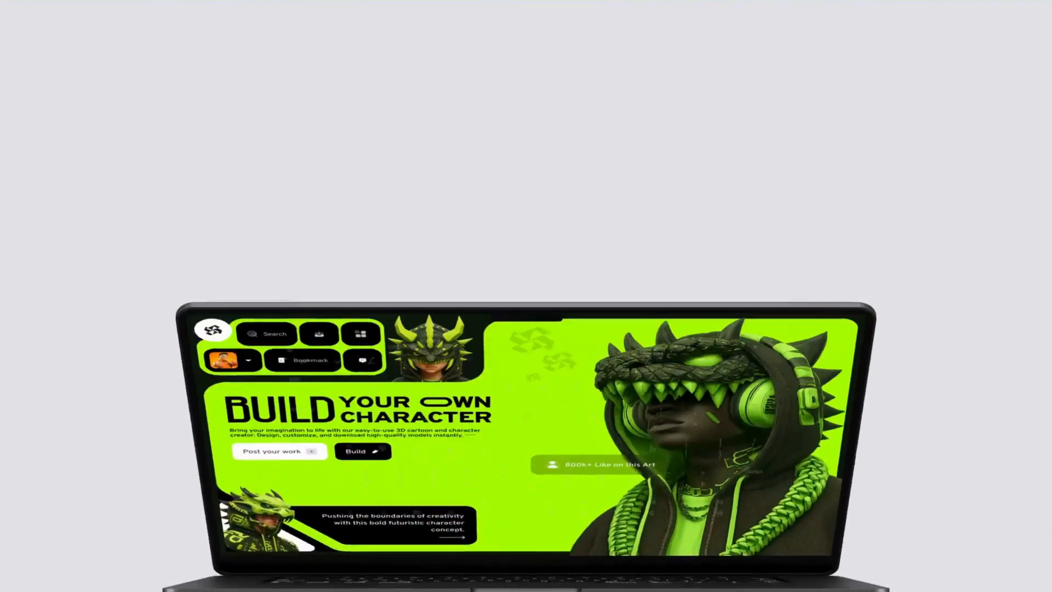